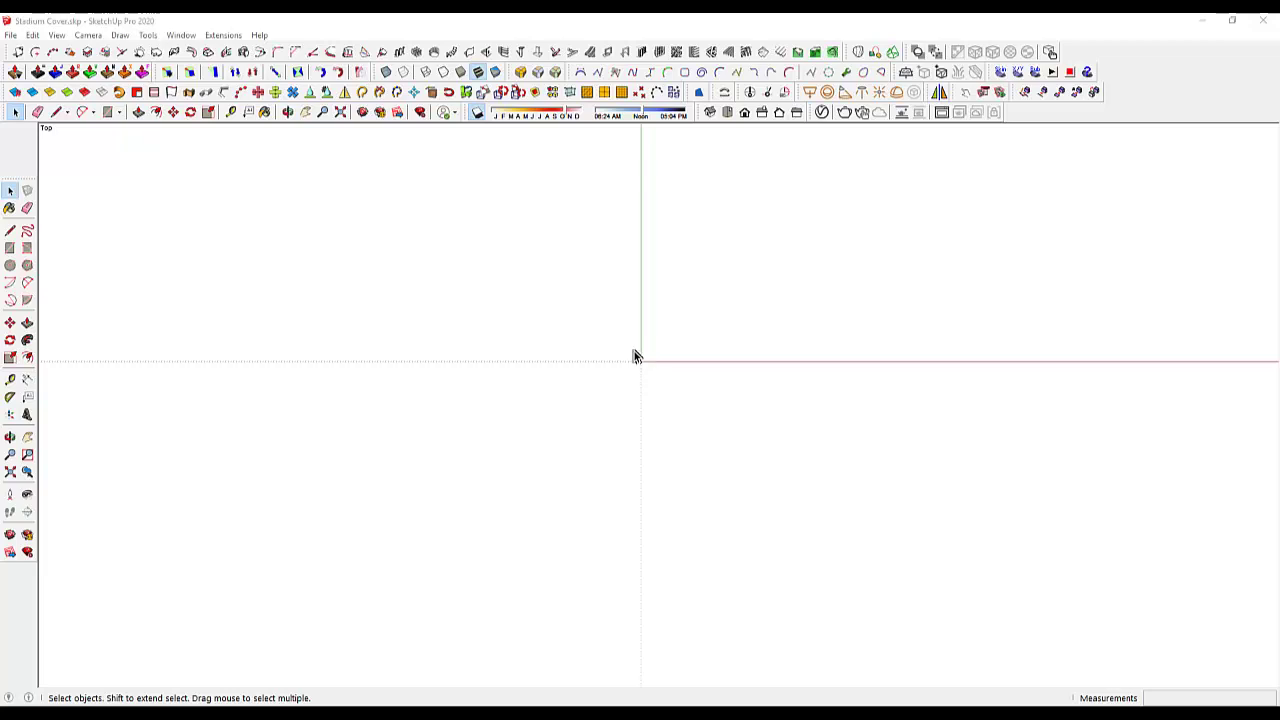
Add two Tape Measure guides 1000 cm from the green and red axes
key(t)
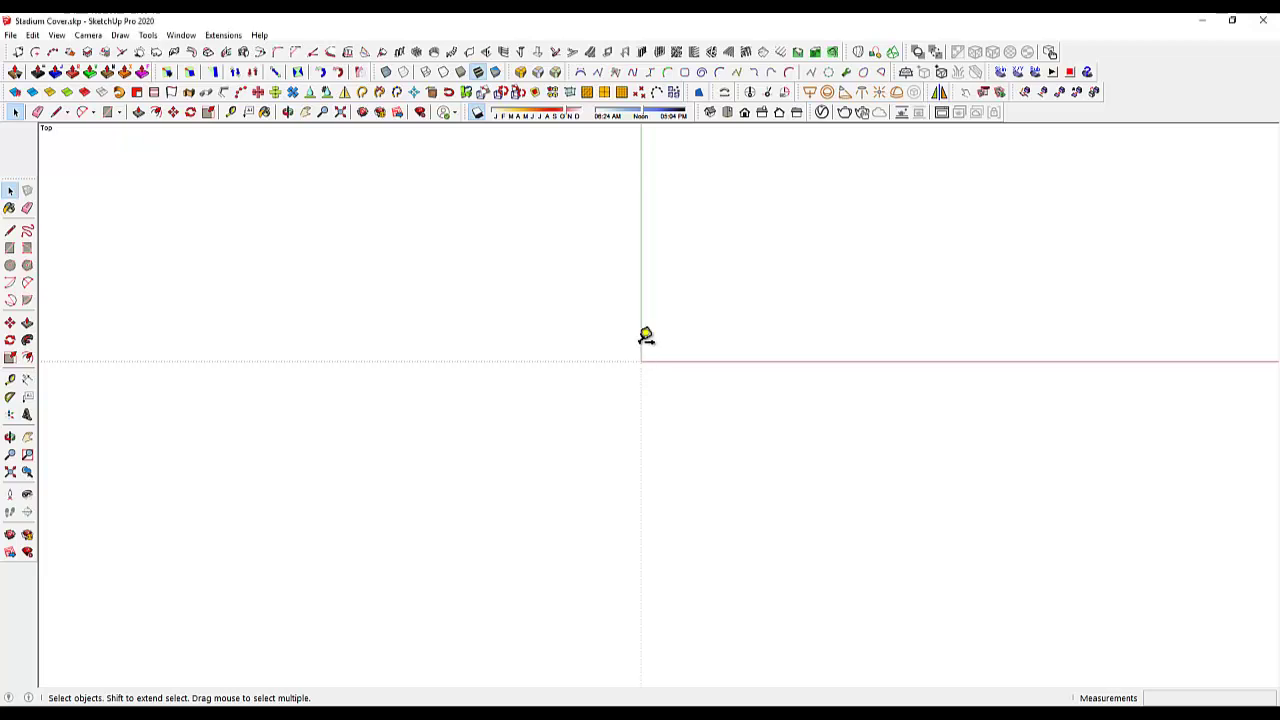
click(641, 340)
text(1000)
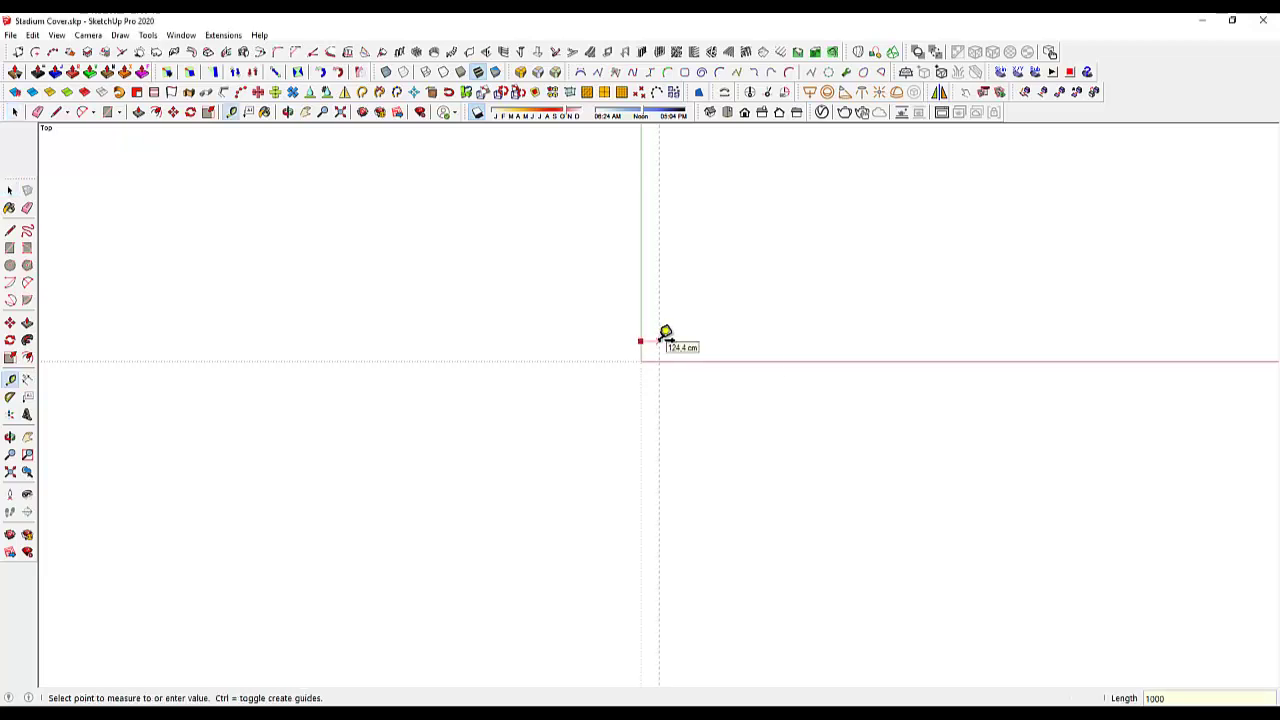
key(Return)
click(660, 361)
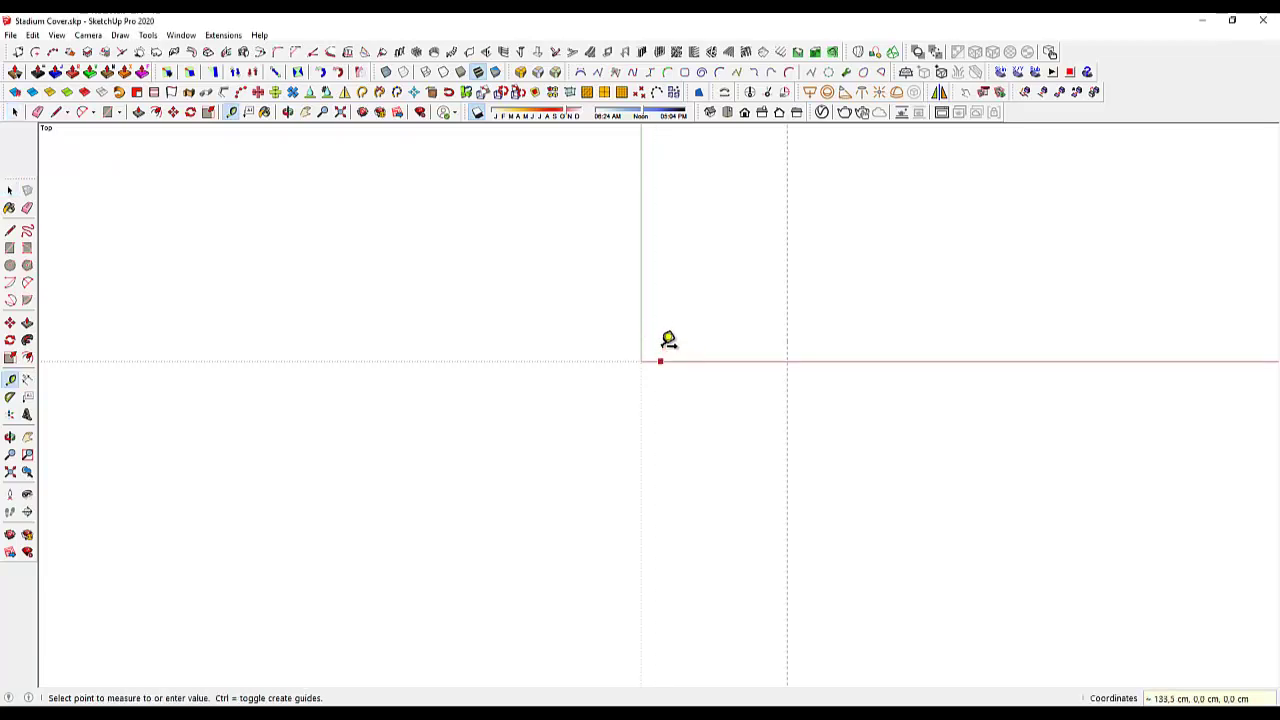
text(1000)
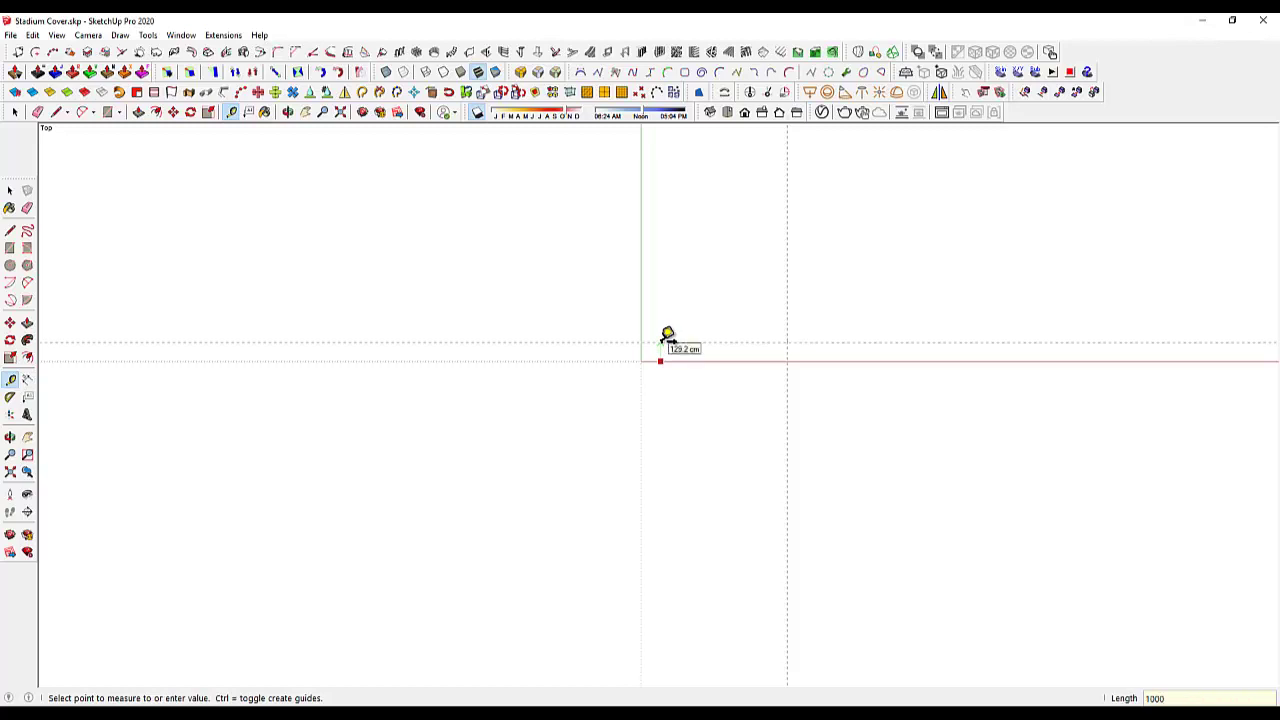
key(Return)
key(space)
shift+middle_drag(657, 343, 632, 402)
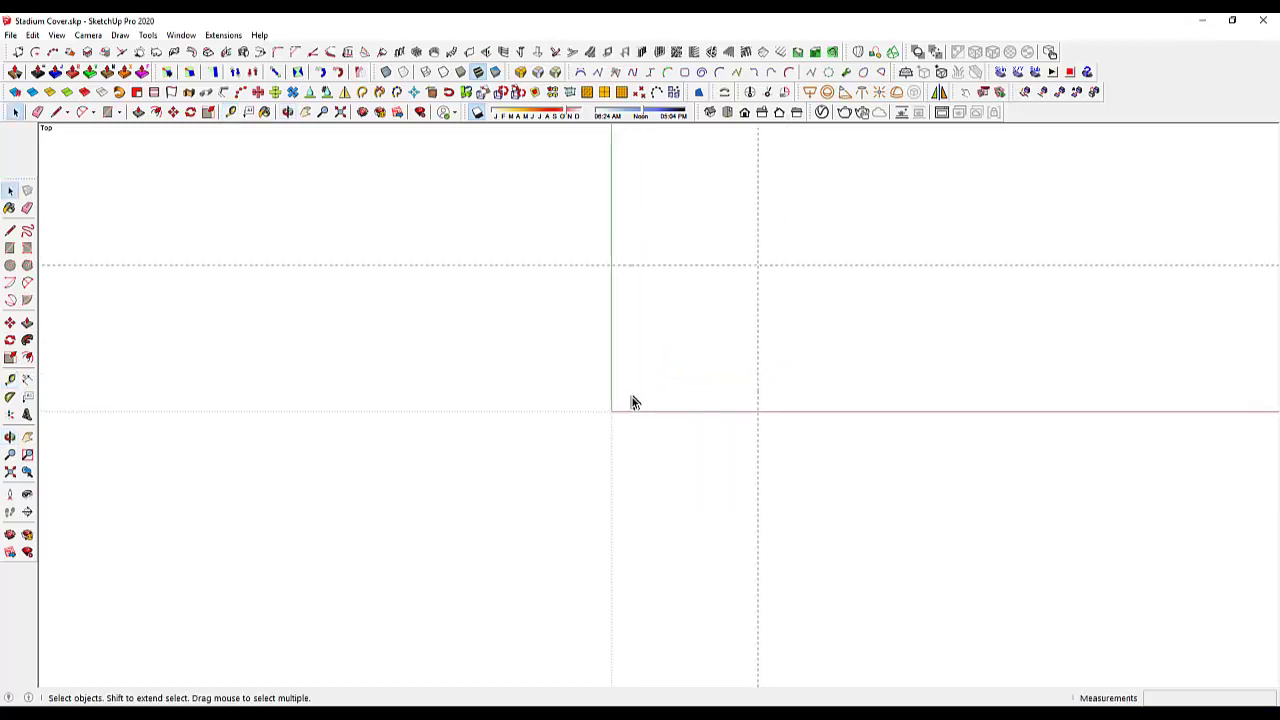
Draw a square face from the origin to where the guides cross
key(r)
click(611, 411)
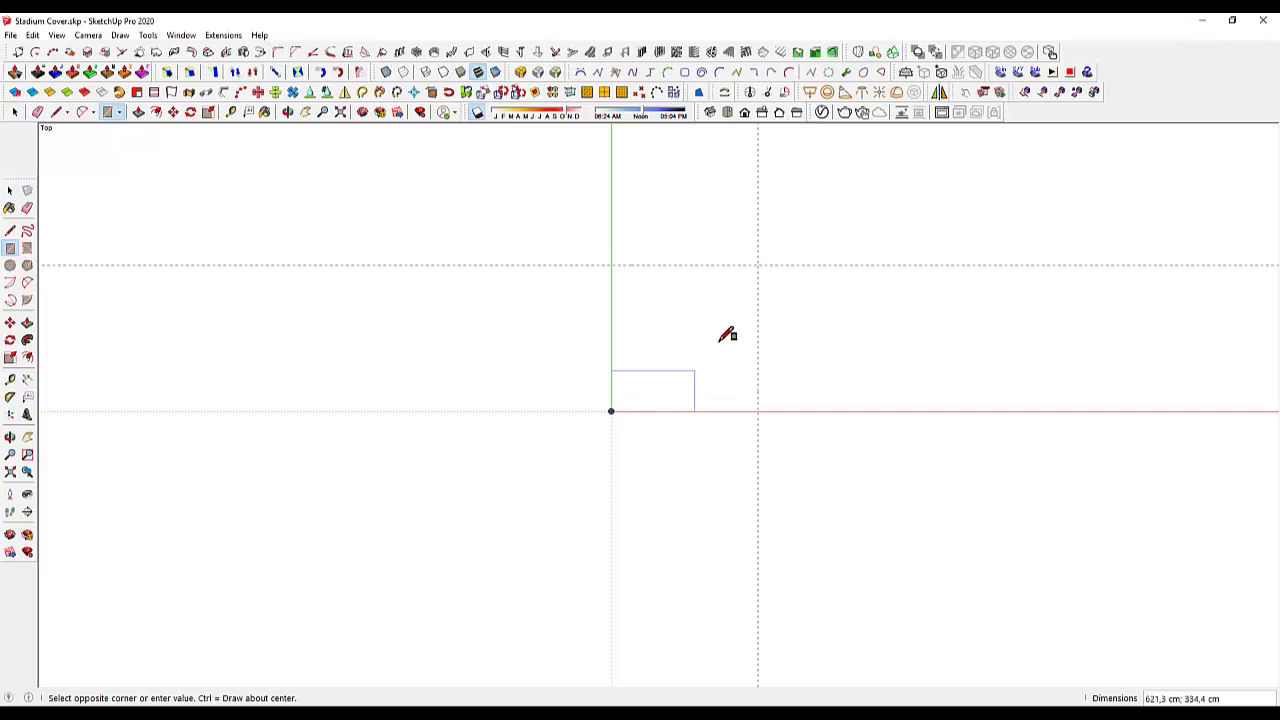
click(758, 267)
key(space)
scroll(759, 269, up, 1)
scroll(748, 285, up, 4)
Round the face's outer corner with an arc and switch the camera to Perspective
key(o)
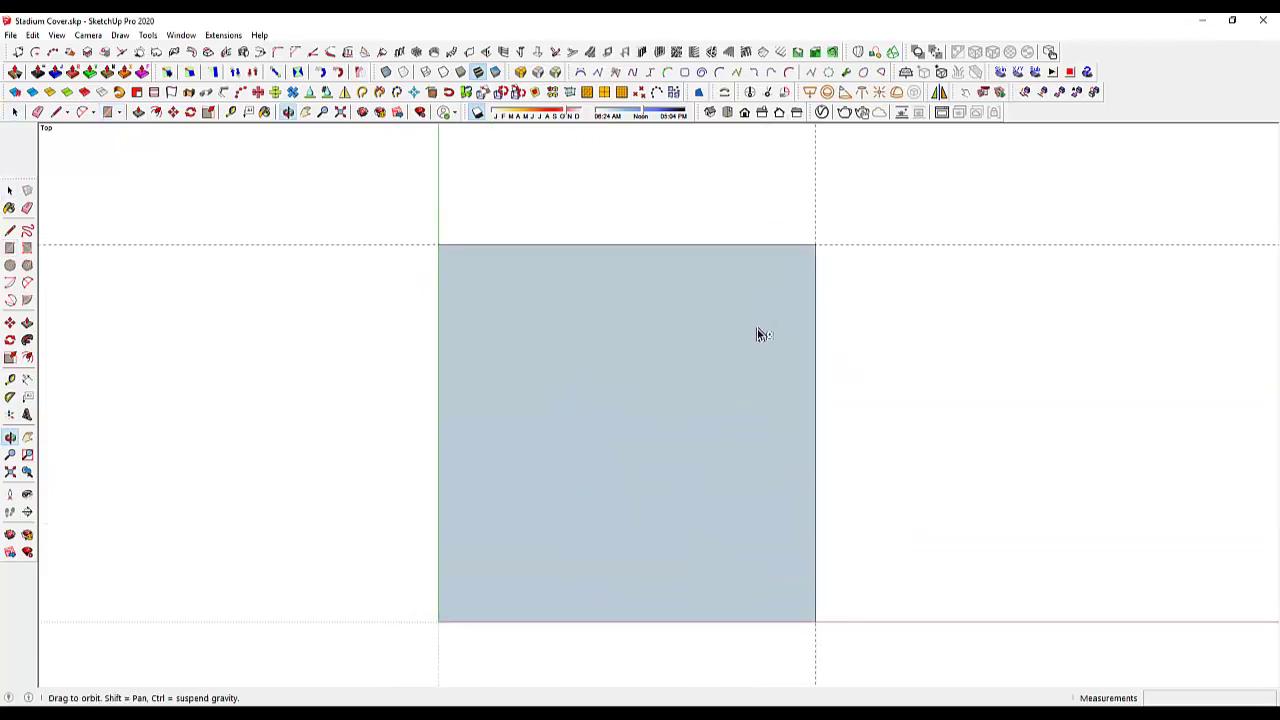
key(space)
key(shift+p)
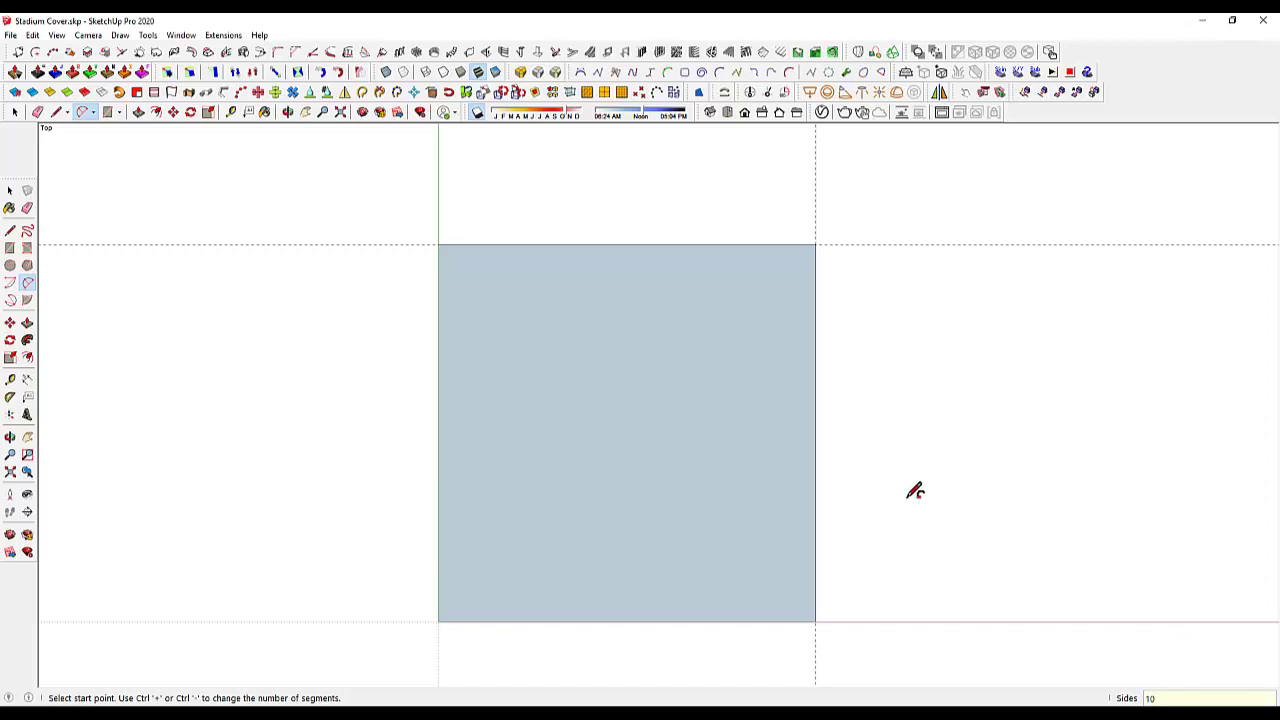
click(815, 432)
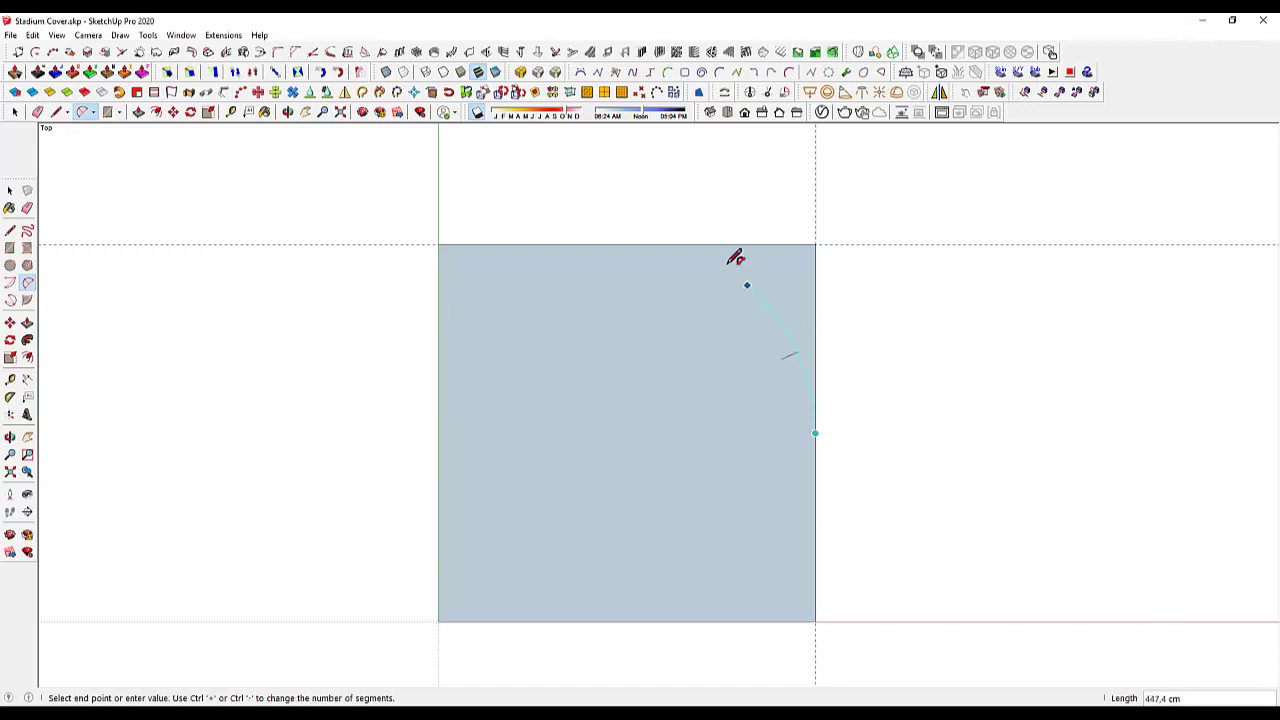
click(627, 244)
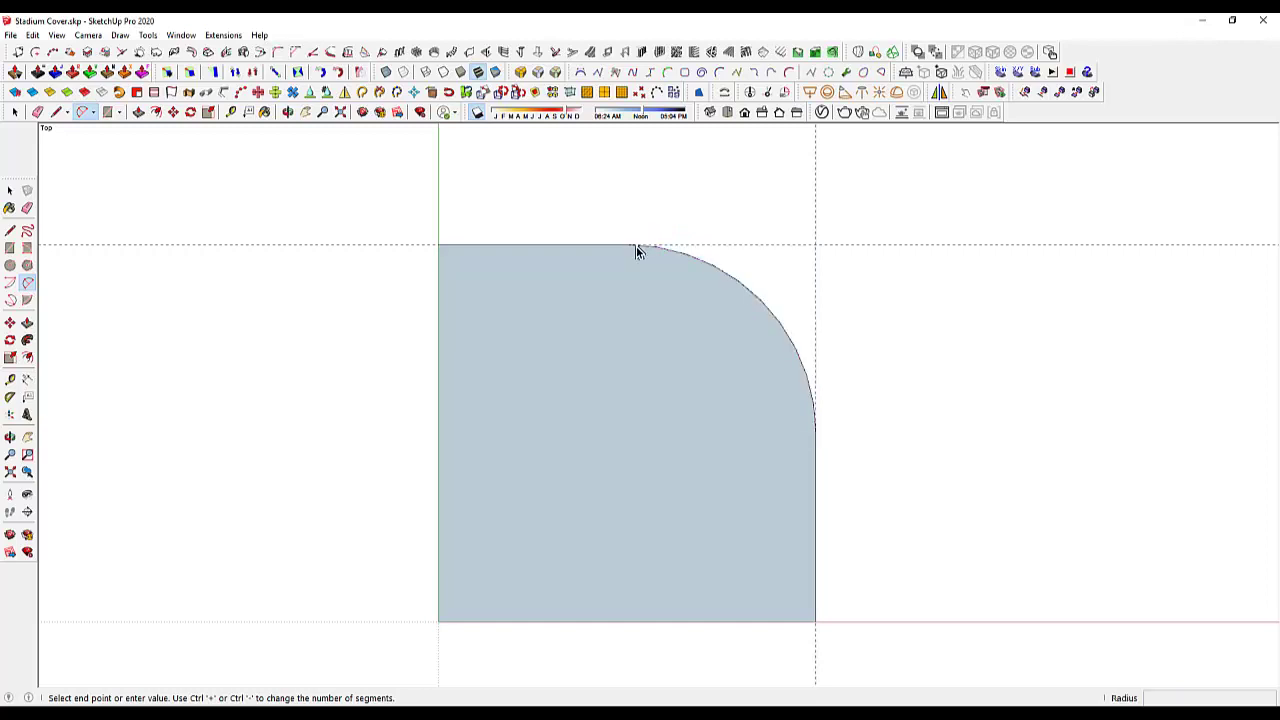
key(space)
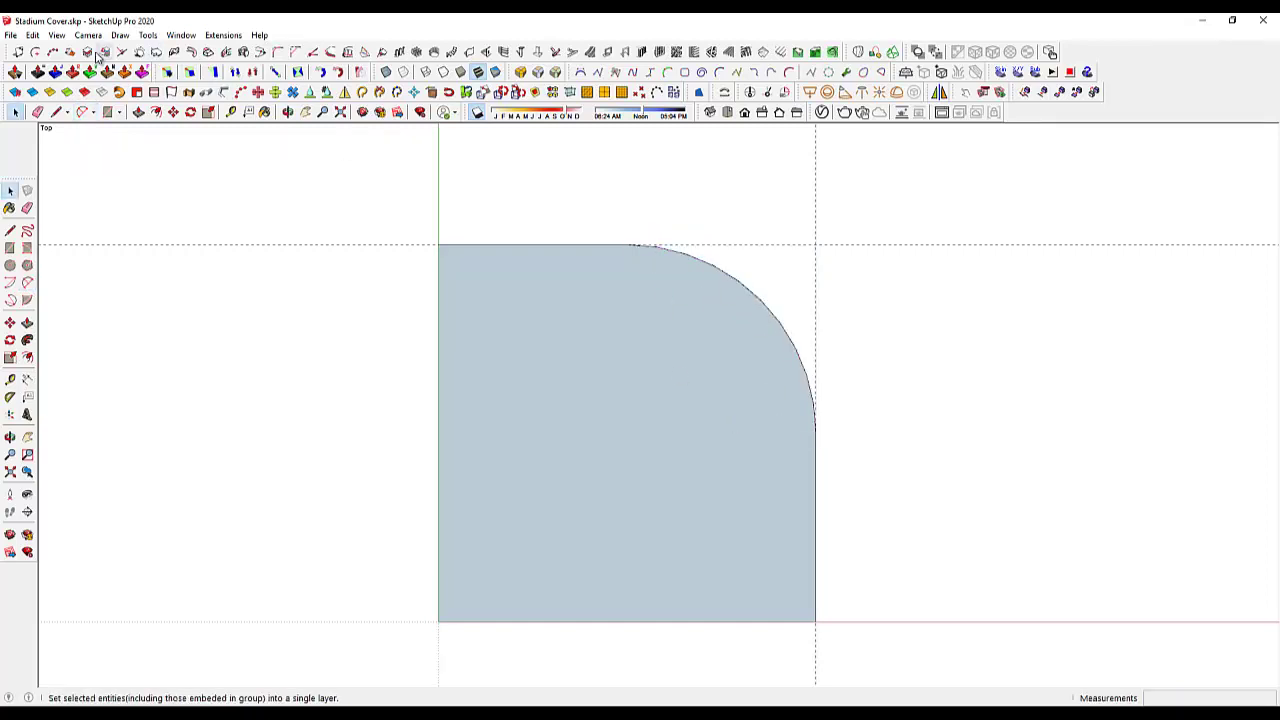
click(88, 35)
click(110, 111)
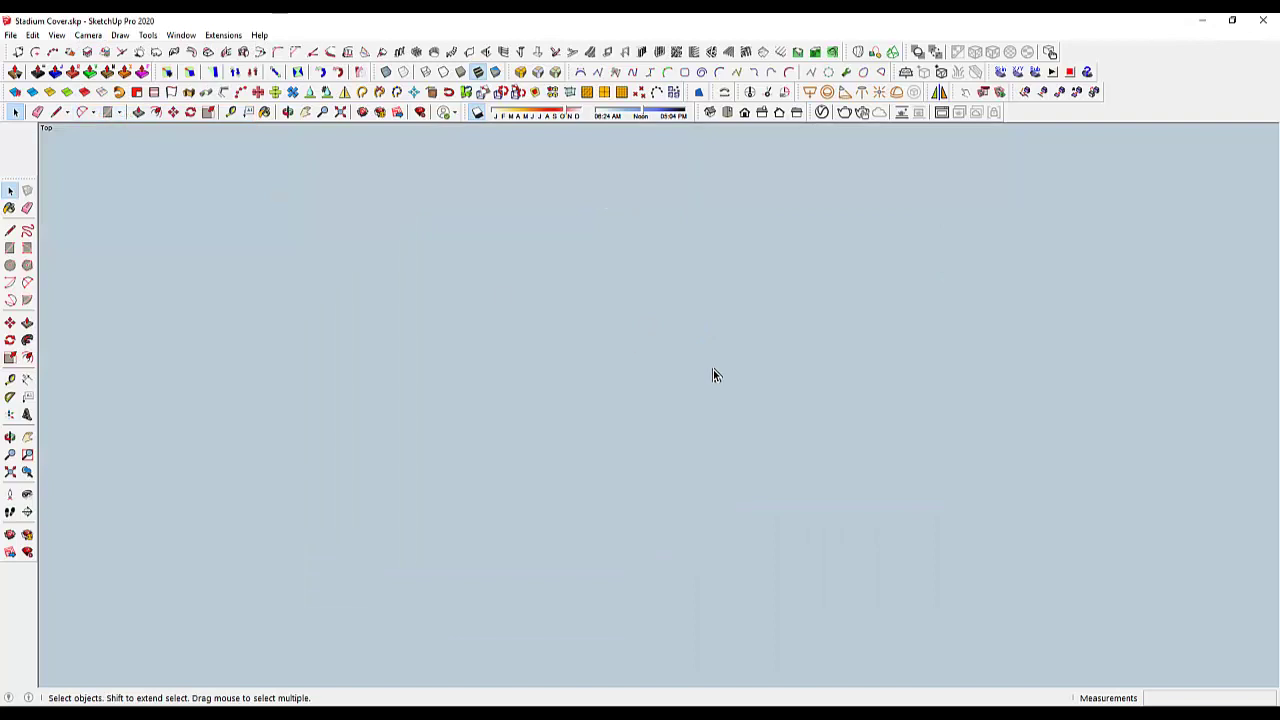
Draw a 40 cm vertical line up from the rounded face's bottom edge
scroll(727, 395, down, 2)
scroll(743, 415, down, 3)
mouse_move(838, 452)
middle_down()
mouse_move(177, 183)
mouse_move(797, 518)
mouse_move(700, 451)
mouse_move(654, 517)
middle_up()
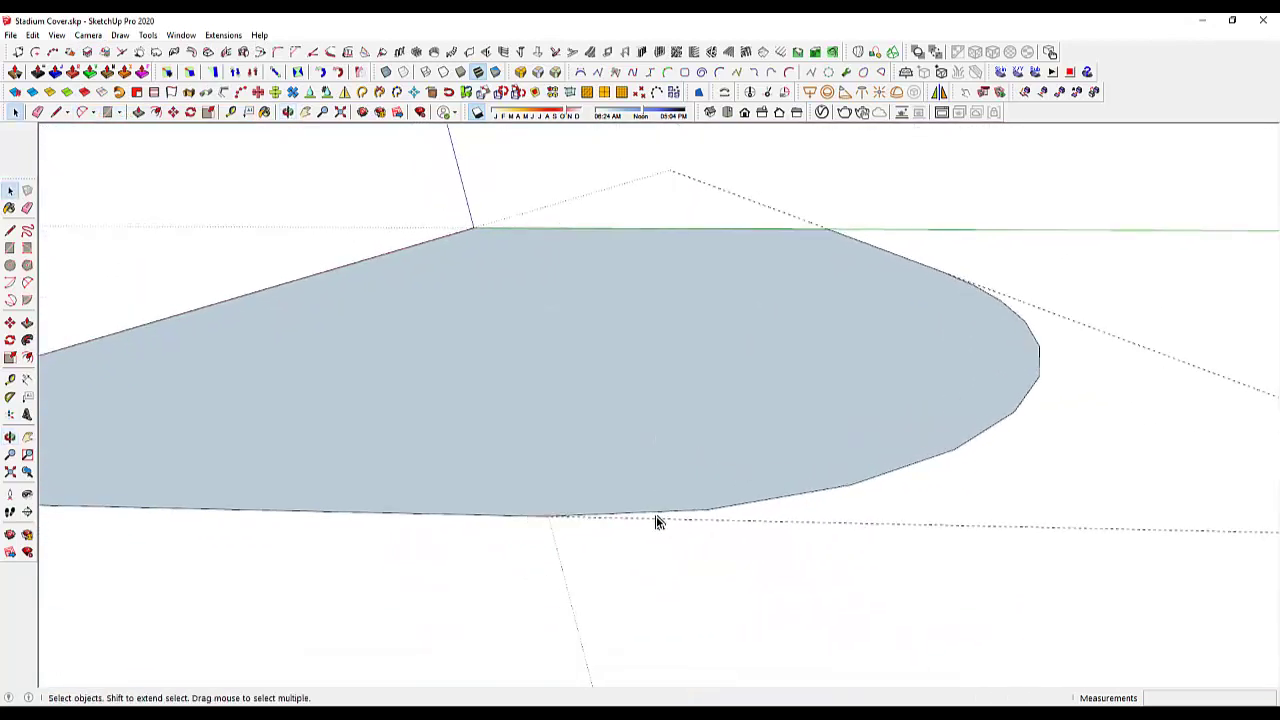
scroll(785, 496, up, 1)
key(l)
click(709, 508)
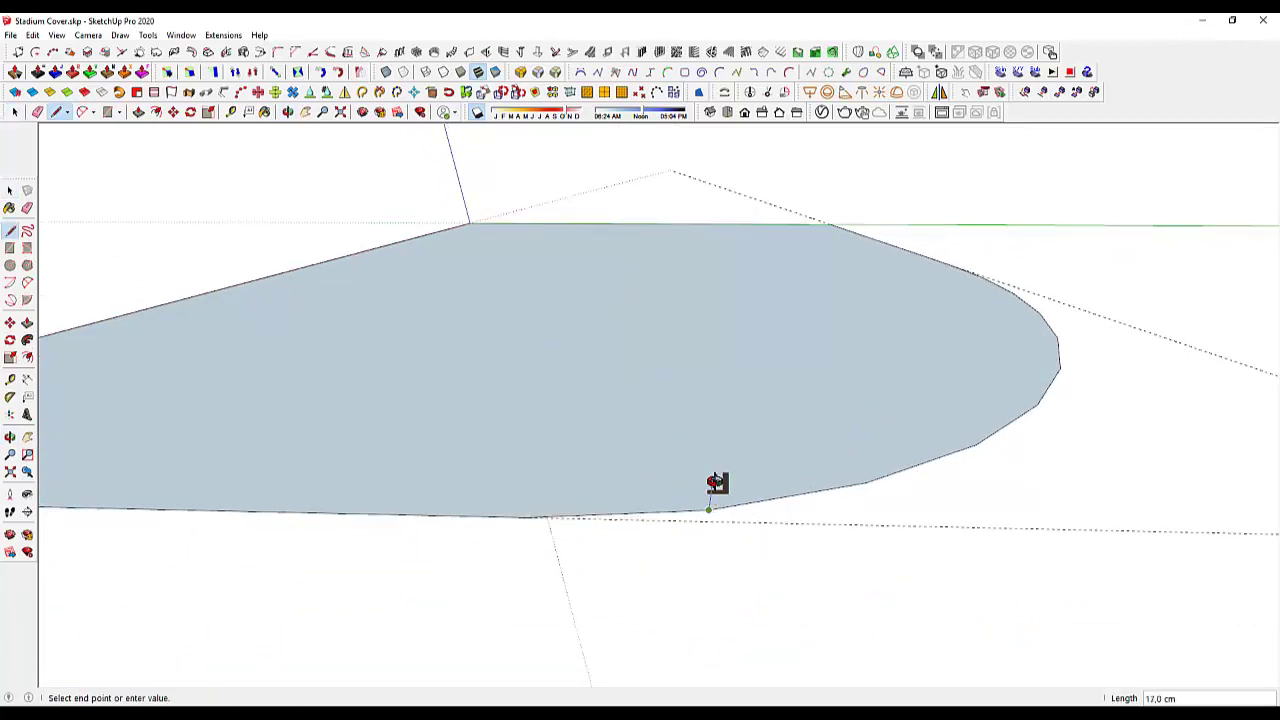
middle_drag(714, 486, 728, 452)
text(40)
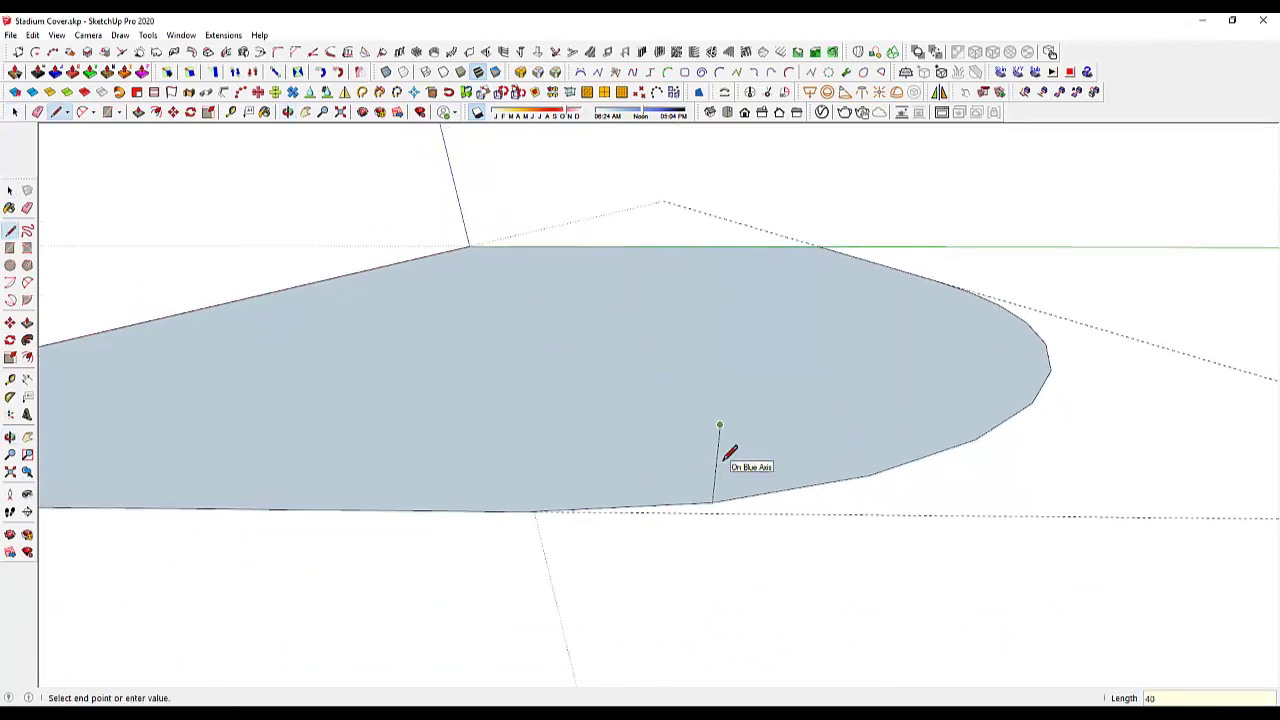
key(Return)
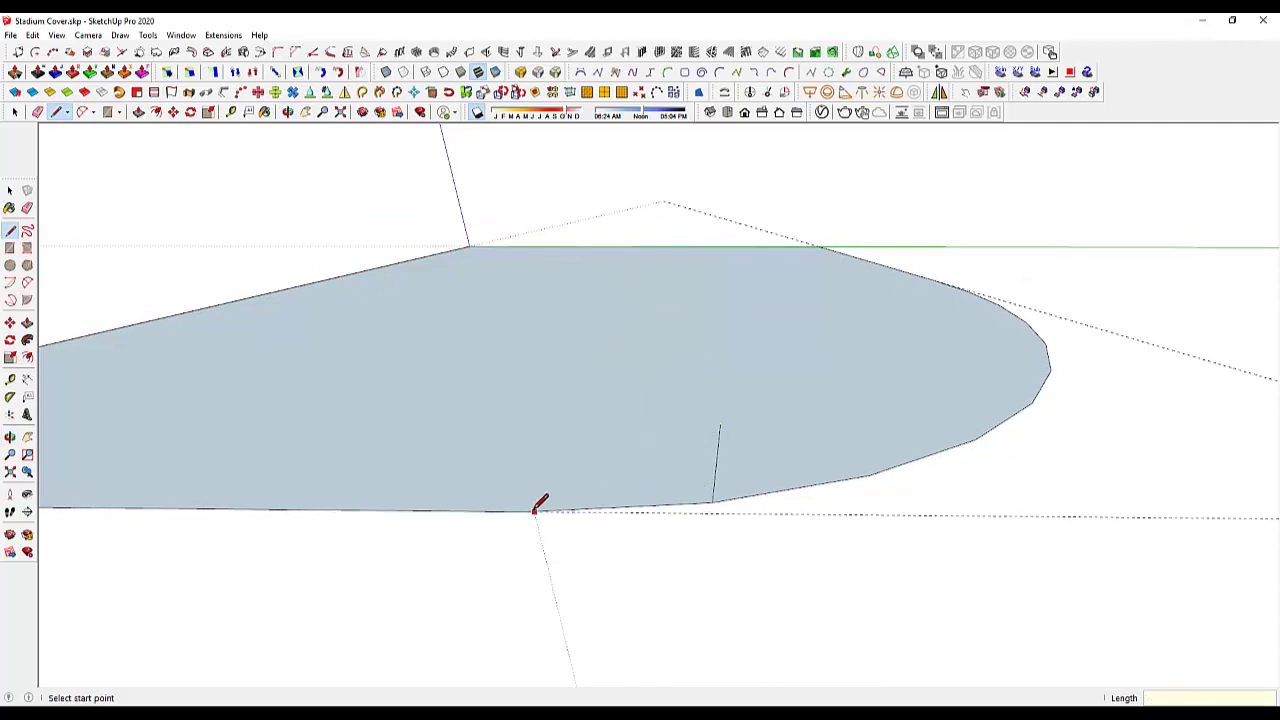
Add a second upright, join the two tops to close the panel, and turn on shadows
click(526, 510)
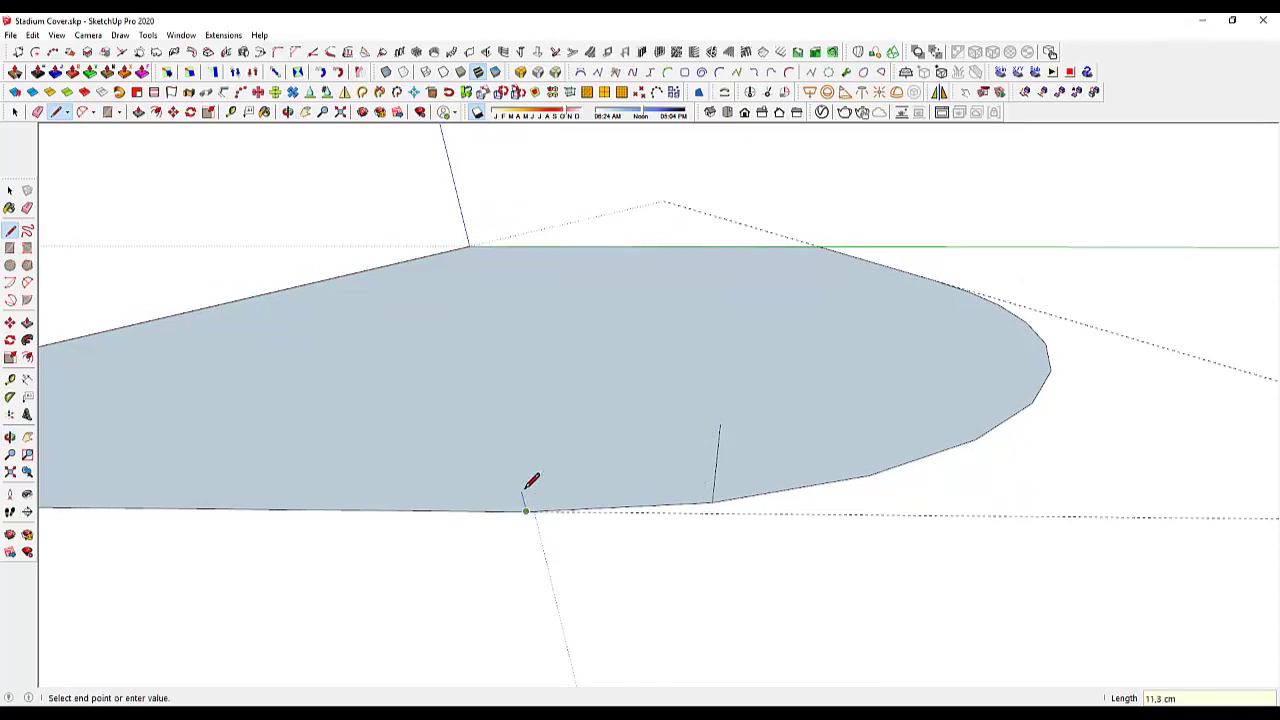
click(722, 424)
click(720, 425)
key(space)
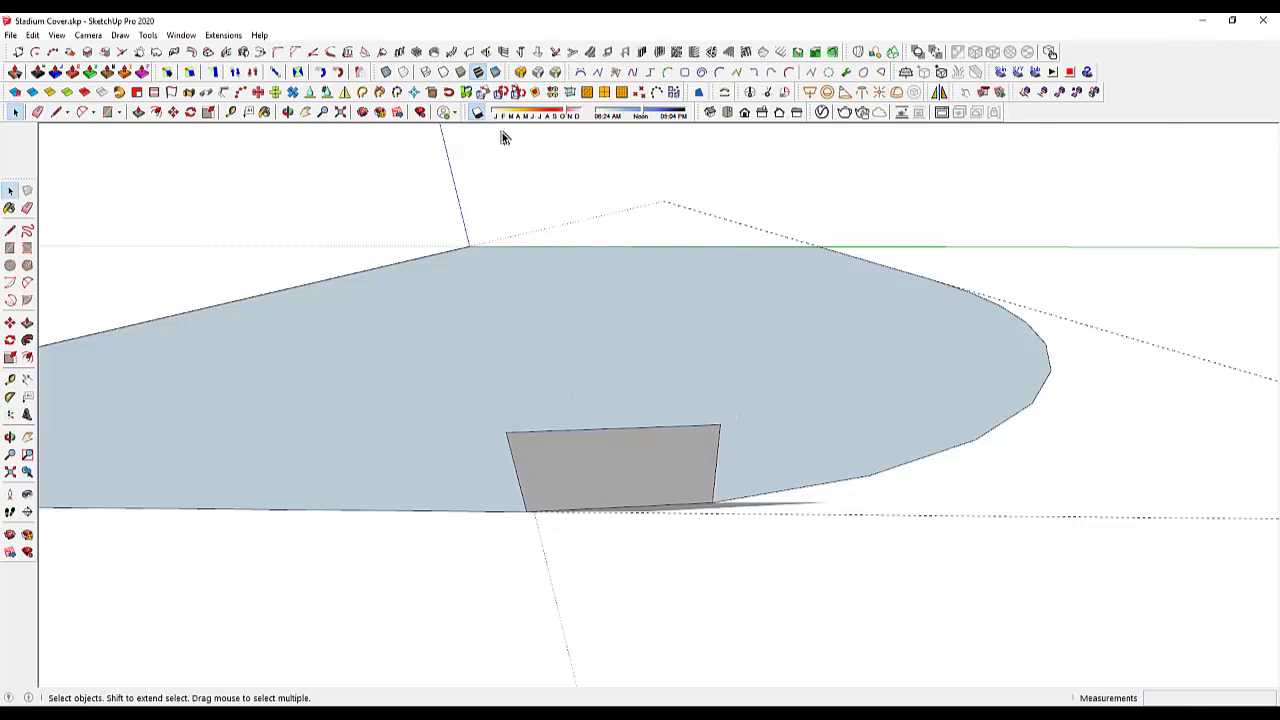
click(477, 112)
Reverse the upright panel's faces so its white front shows
mouse_move(709, 586)
middle_down()
mouse_move(724, 505)
mouse_move(690, 460)
middle_up()
click(671, 437)
right_click(687, 428)
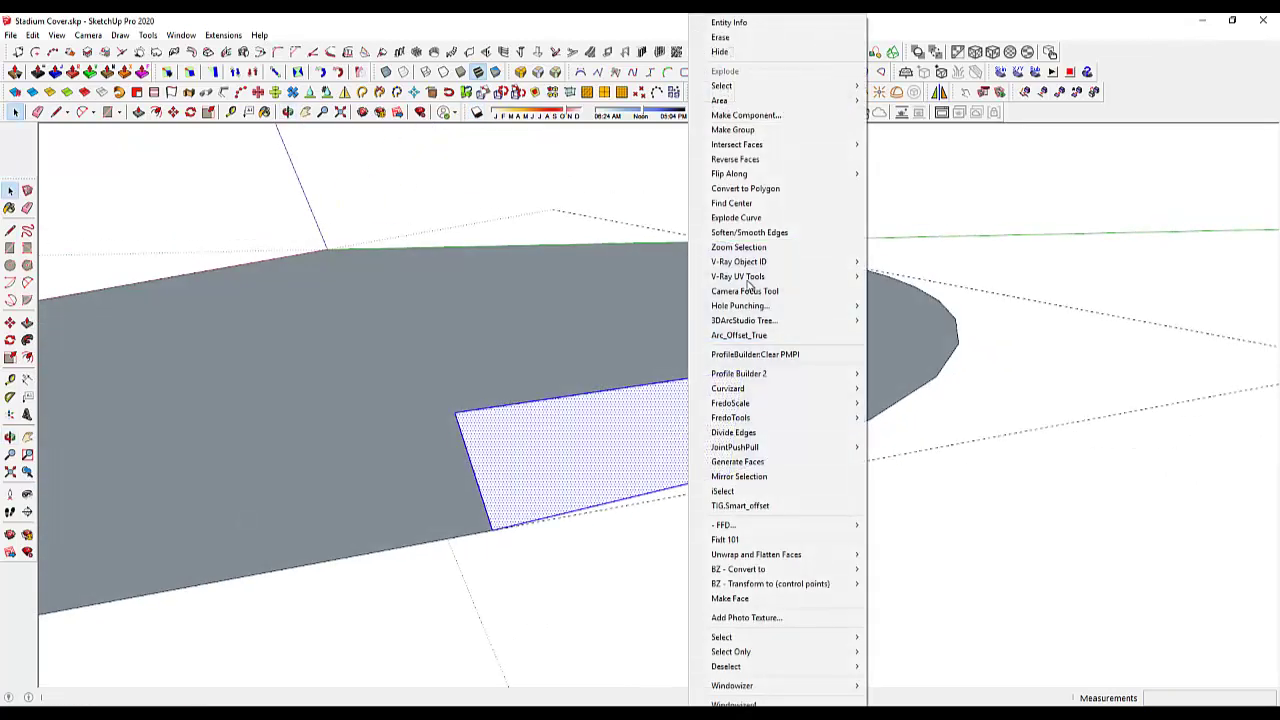
click(745, 160)
Make the panel a component
right_click(668, 424)
right_click(630, 430)
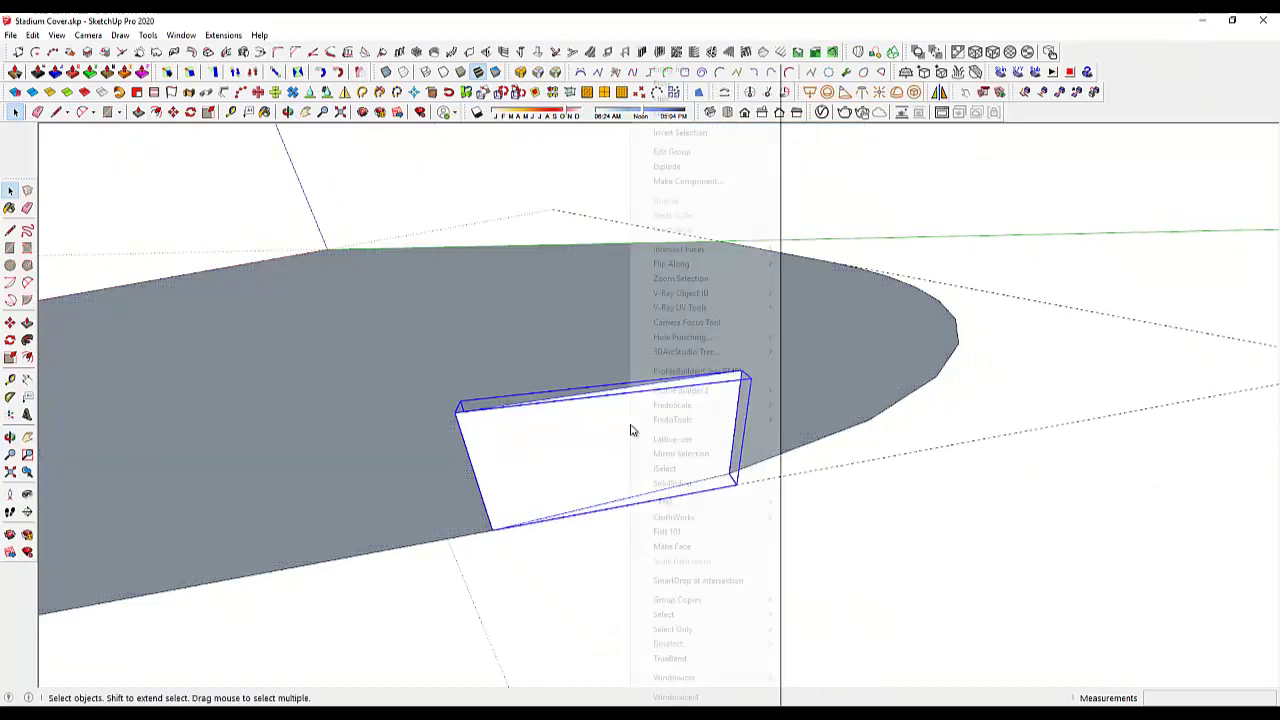
click(645, 187)
click(652, 505)
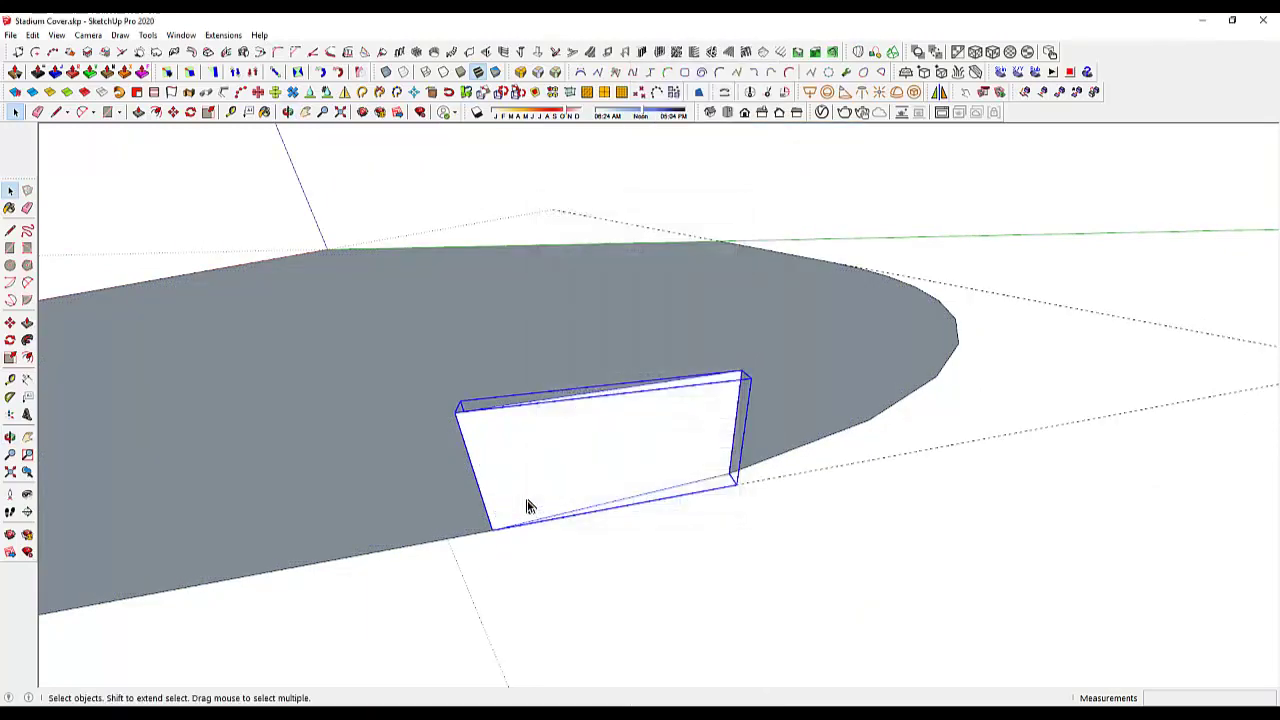
middle_drag(528, 507, 751, 471)
scroll(748, 466, up, 2)
double_click(748, 466)
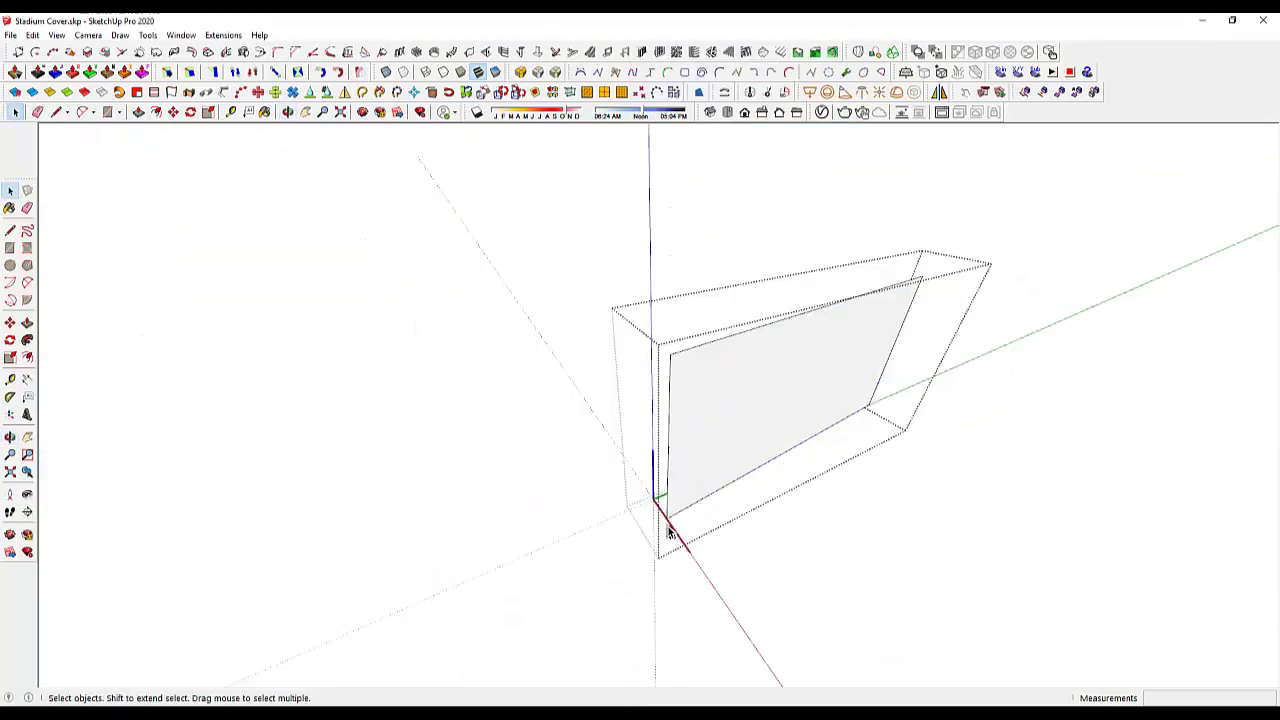
key(Escape)
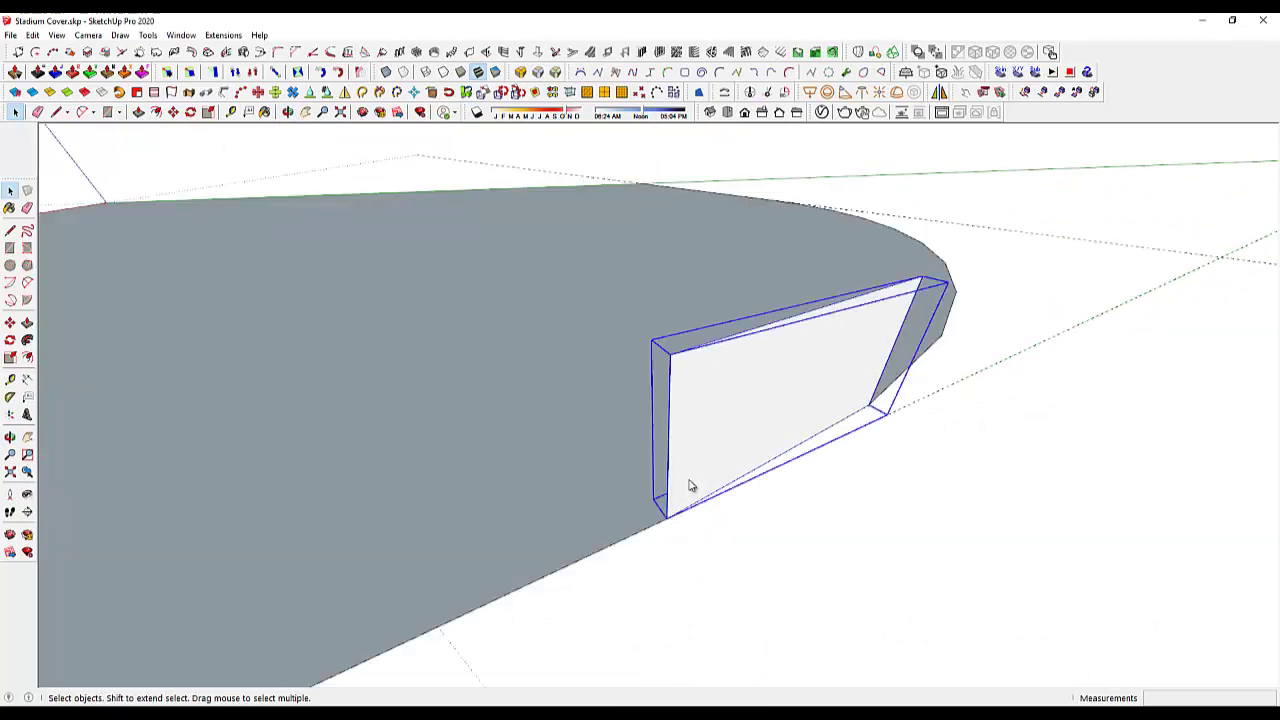
Reset the component's axes to its bottom corner, with red along the bottom edge
right_click(689, 486)
click(745, 221)
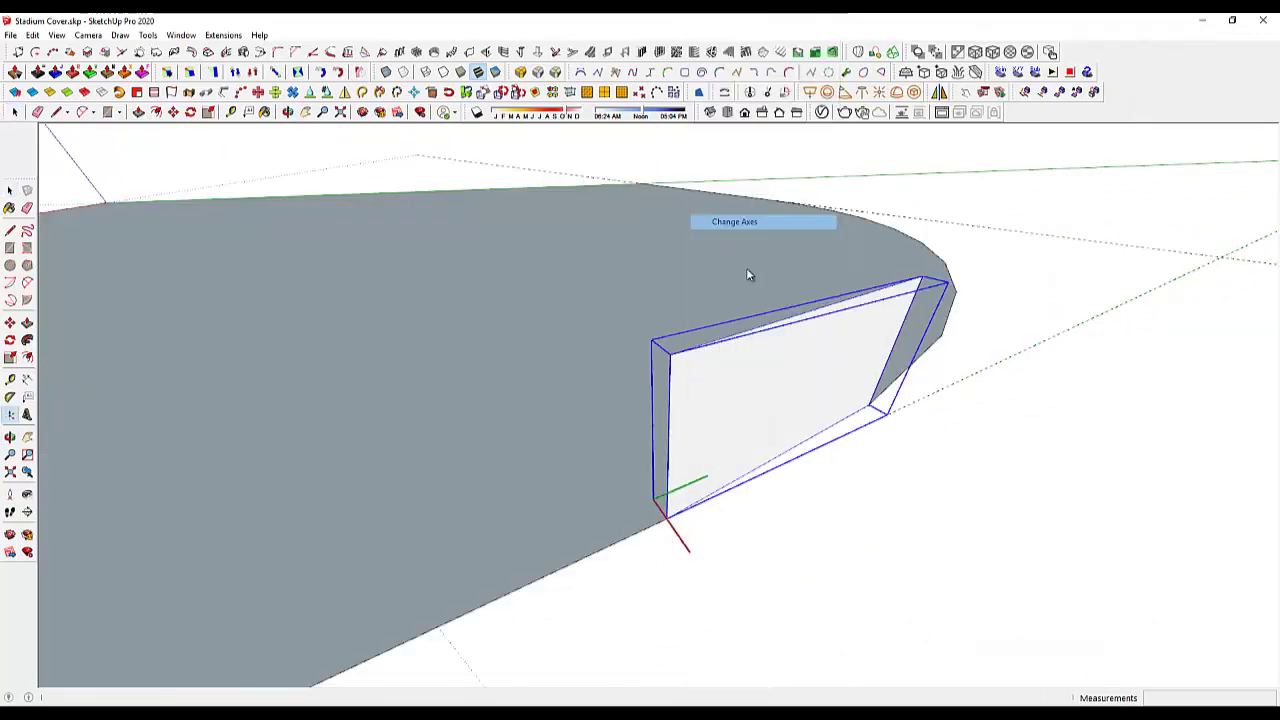
middle_drag(748, 275, 690, 520)
click(657, 533)
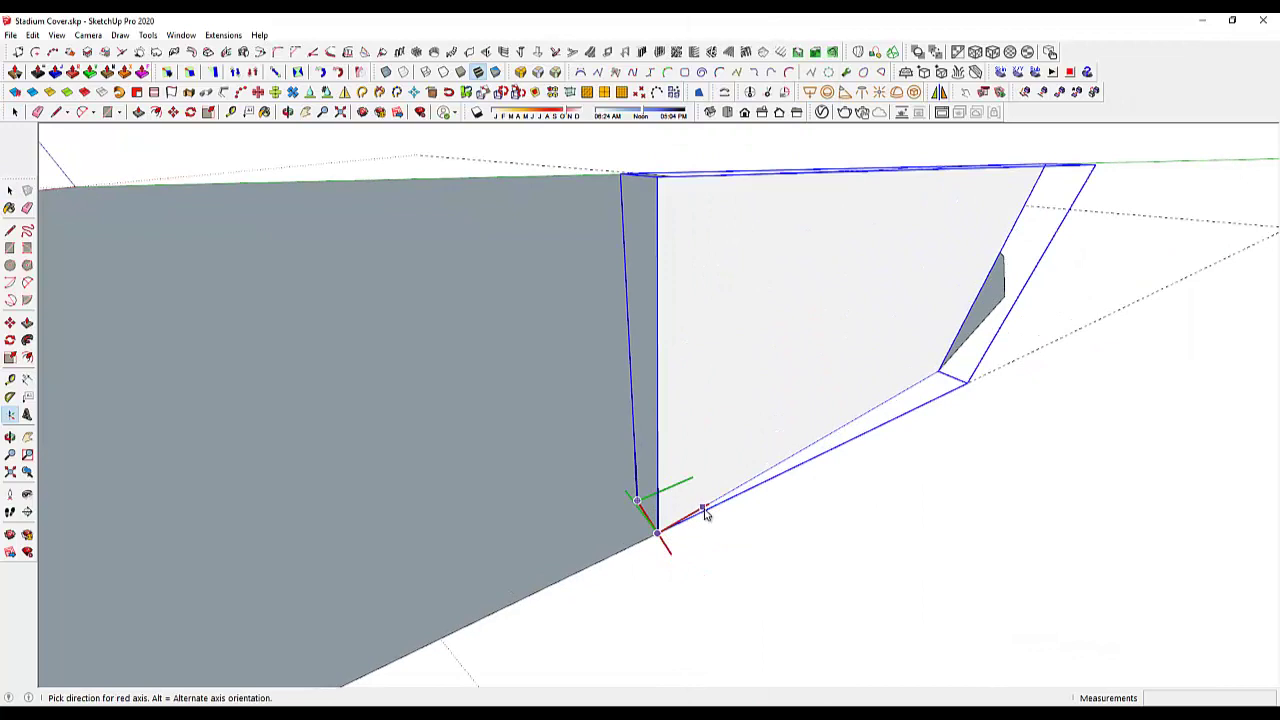
click(705, 512)
click(596, 467)
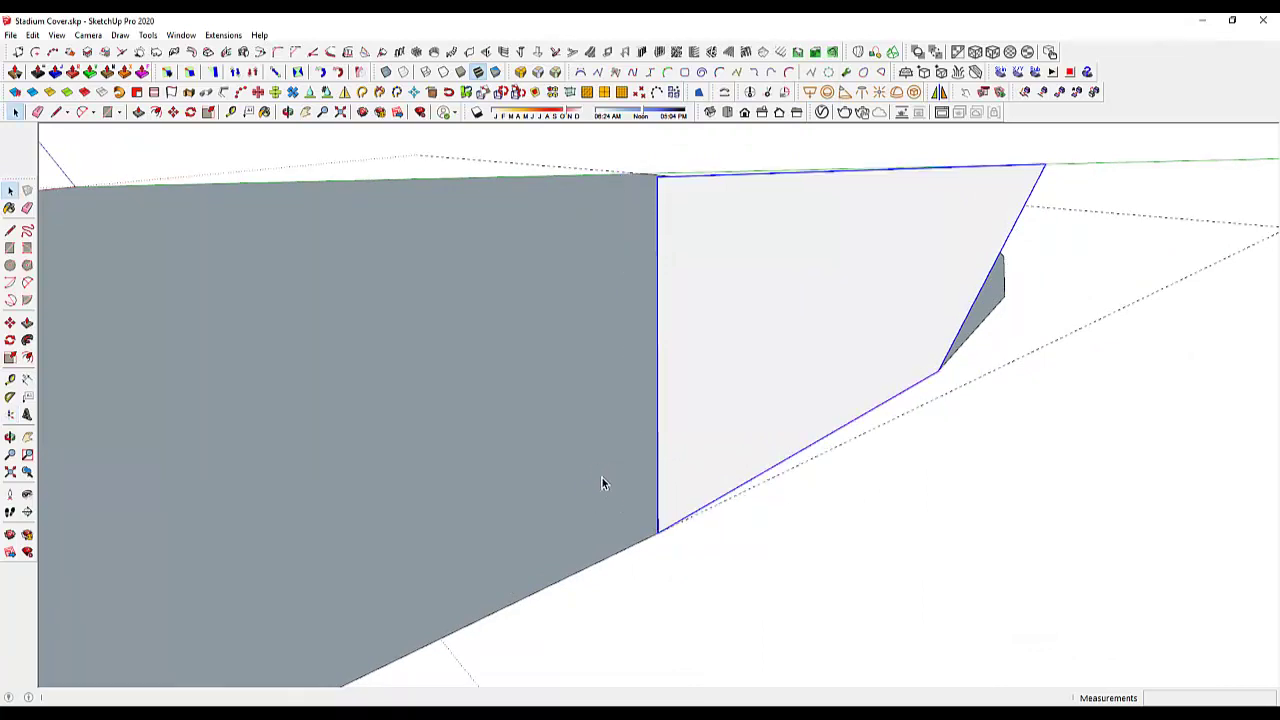
double_click(714, 458)
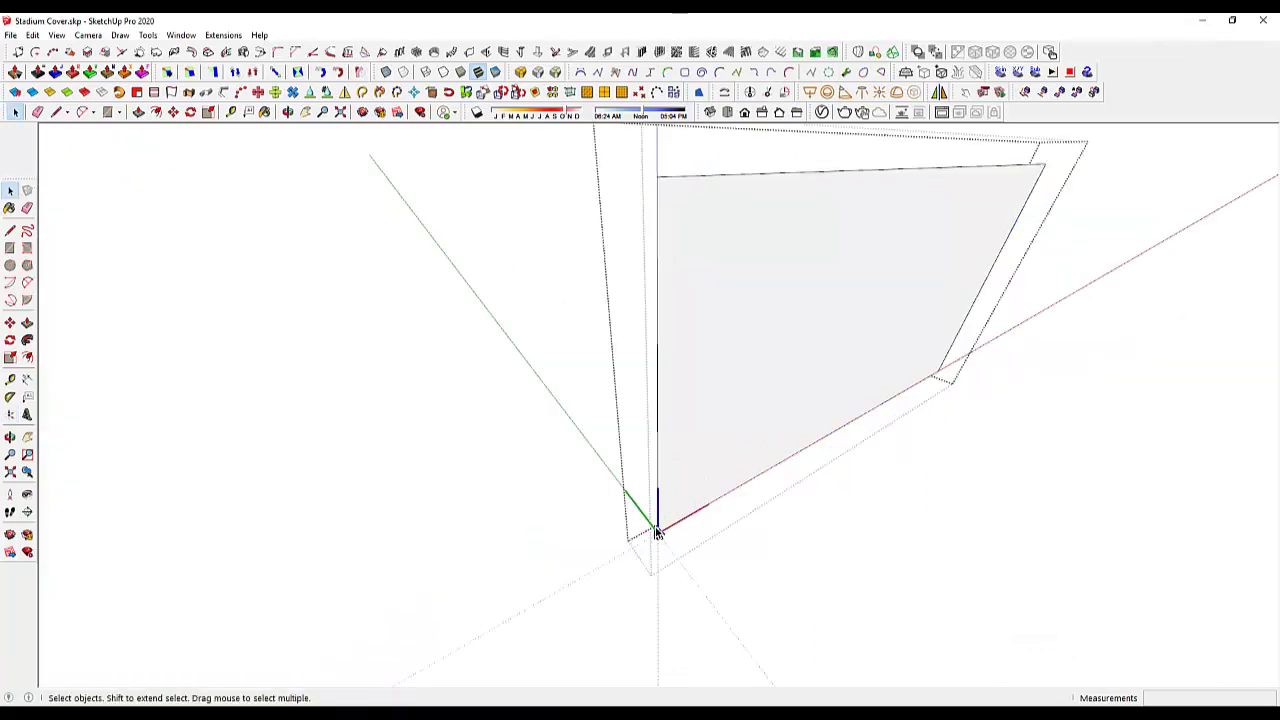
scroll(681, 490, down, 3)
scroll(681, 490, down, 2)
scroll(681, 490, down, 2)
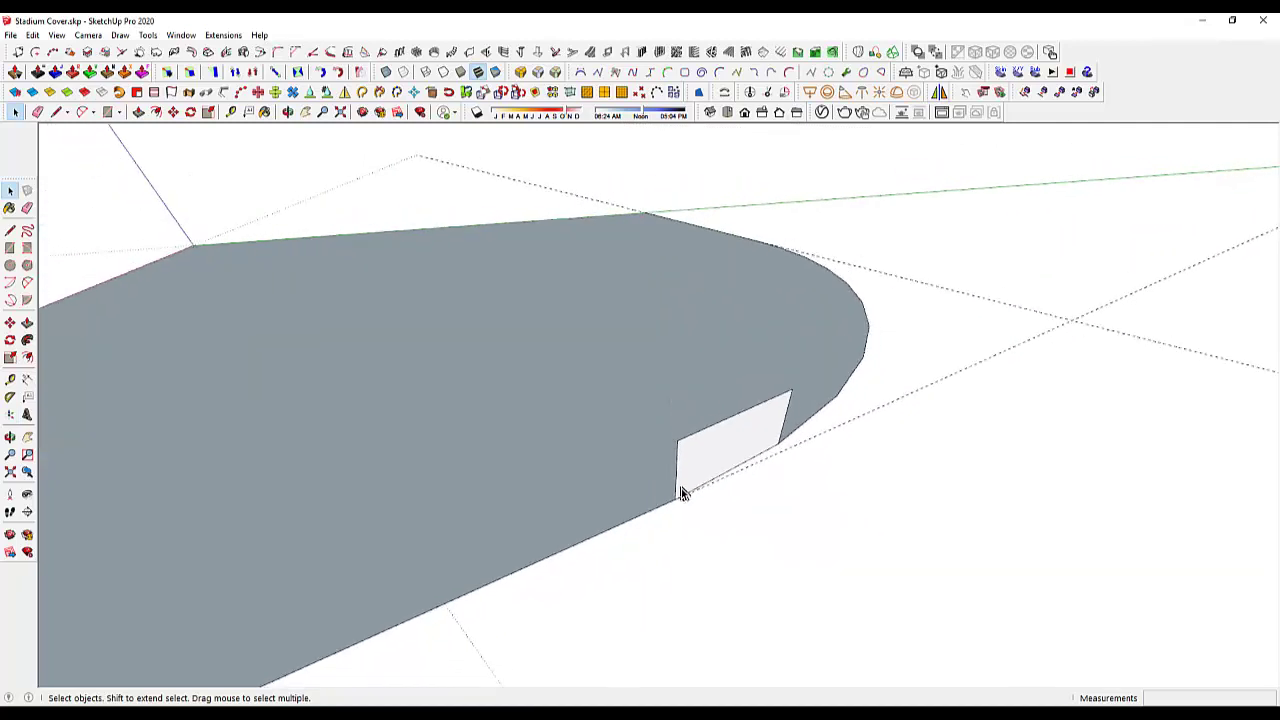
scroll(681, 490, down, 2)
Find the arc's centre with the circle plugin using two points on the curved edge
middle_drag(714, 457, 666, 534)
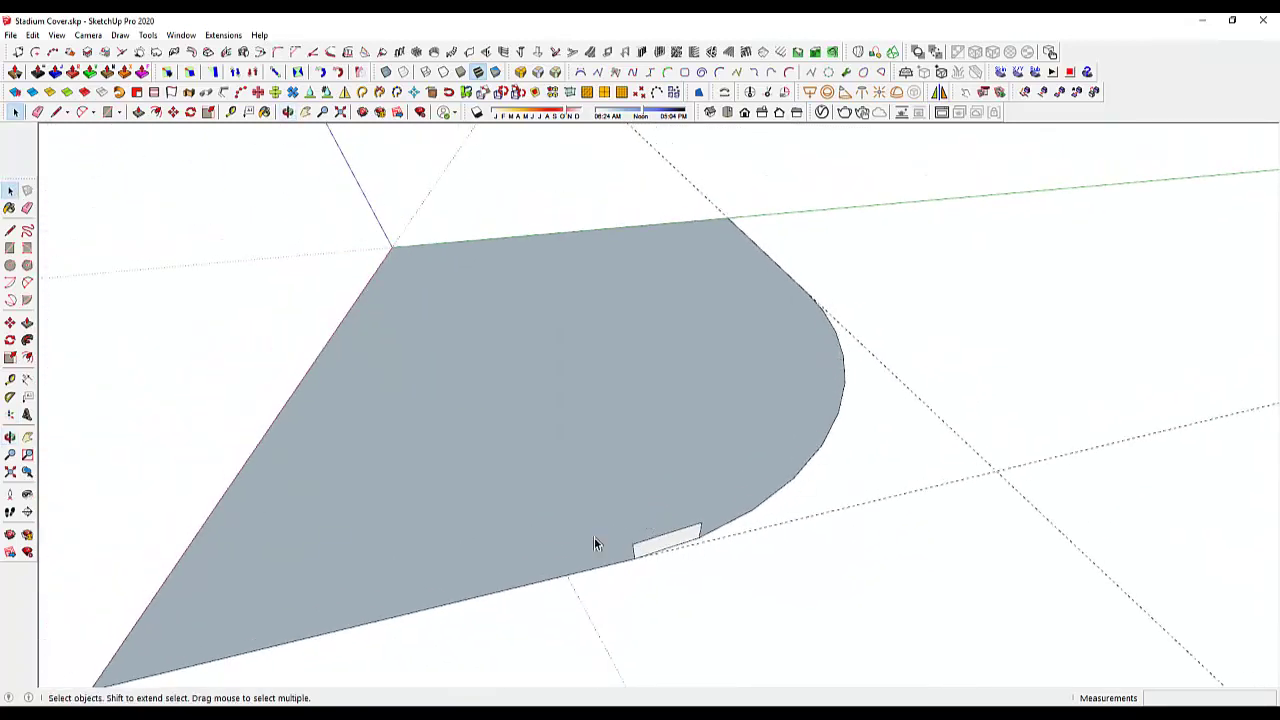
click(37, 52)
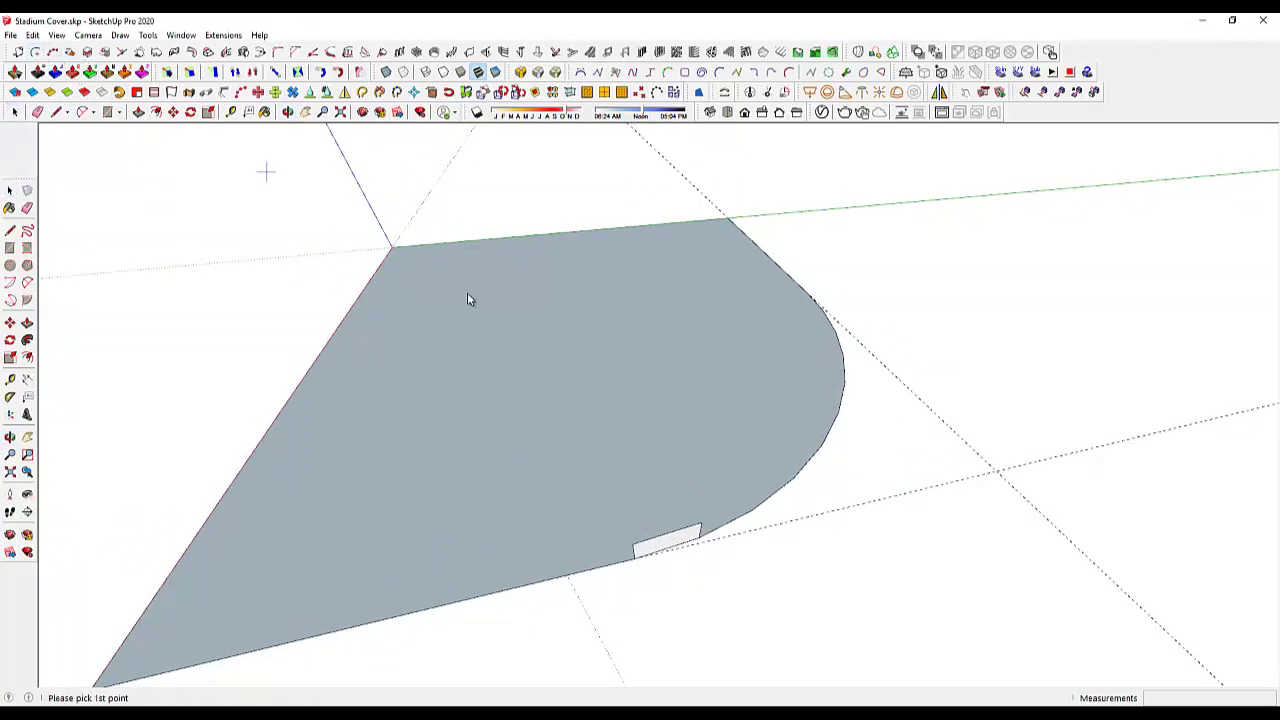
click(745, 521)
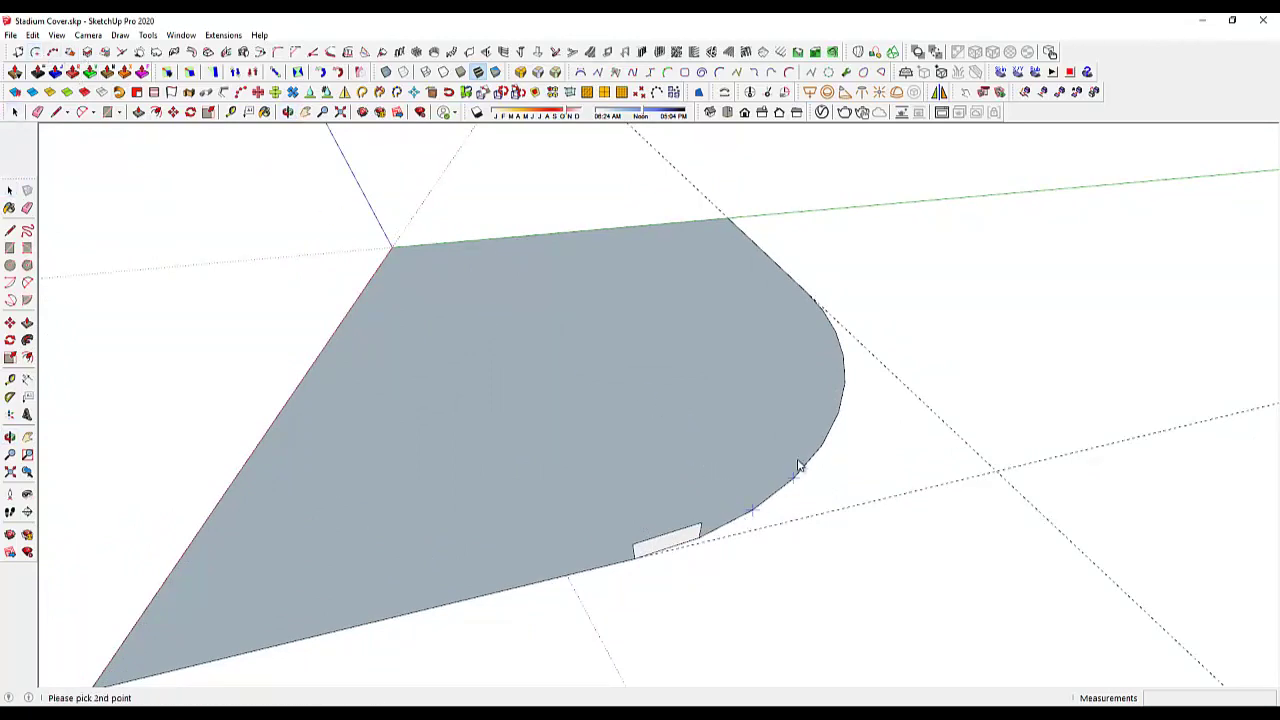
click(841, 405)
key(space)
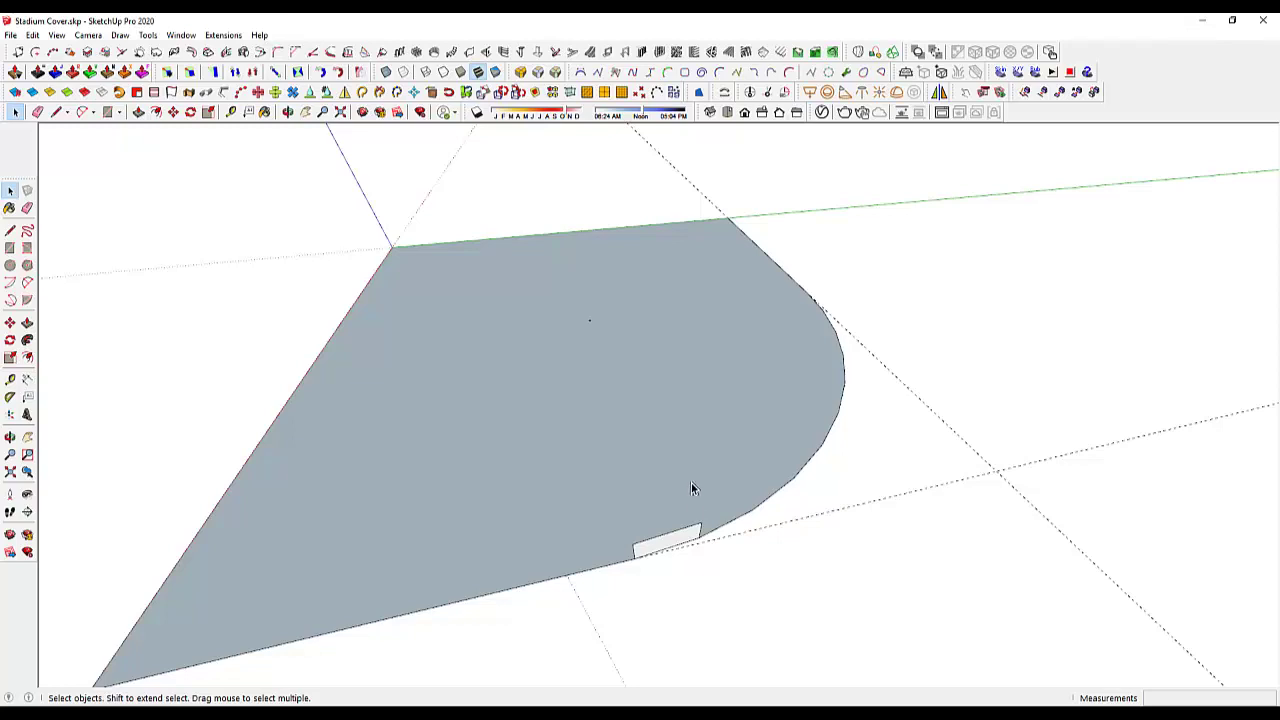
Rotate-copy the panel 9° about the arc centre and array the copies around the arc
click(680, 538)
scroll(642, 496, up, 1)
key(q)
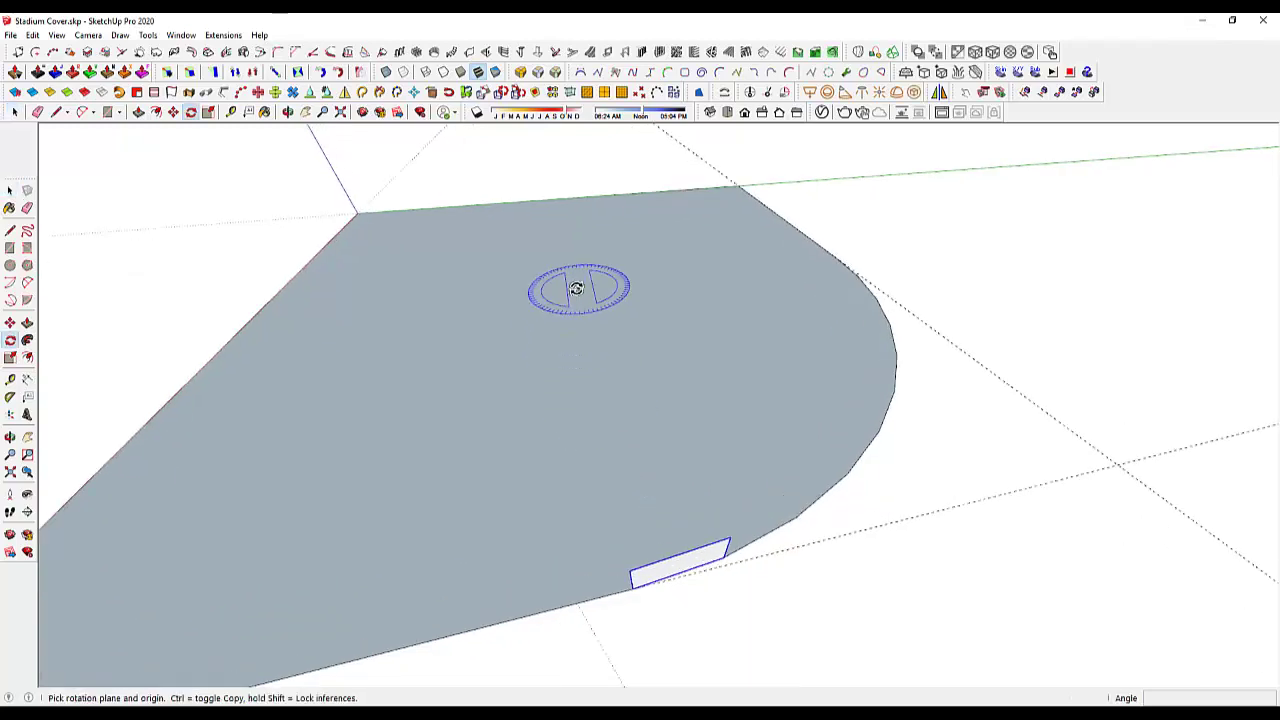
click(578, 288)
click(629, 571)
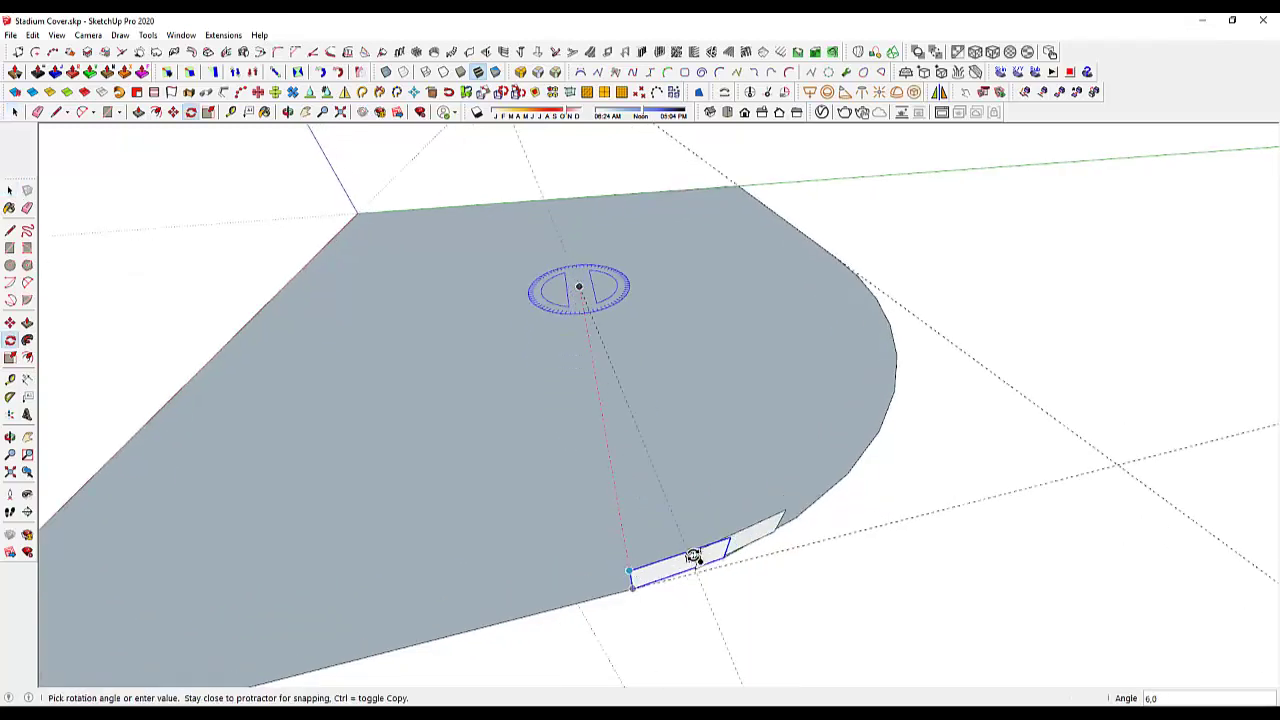
click(726, 540)
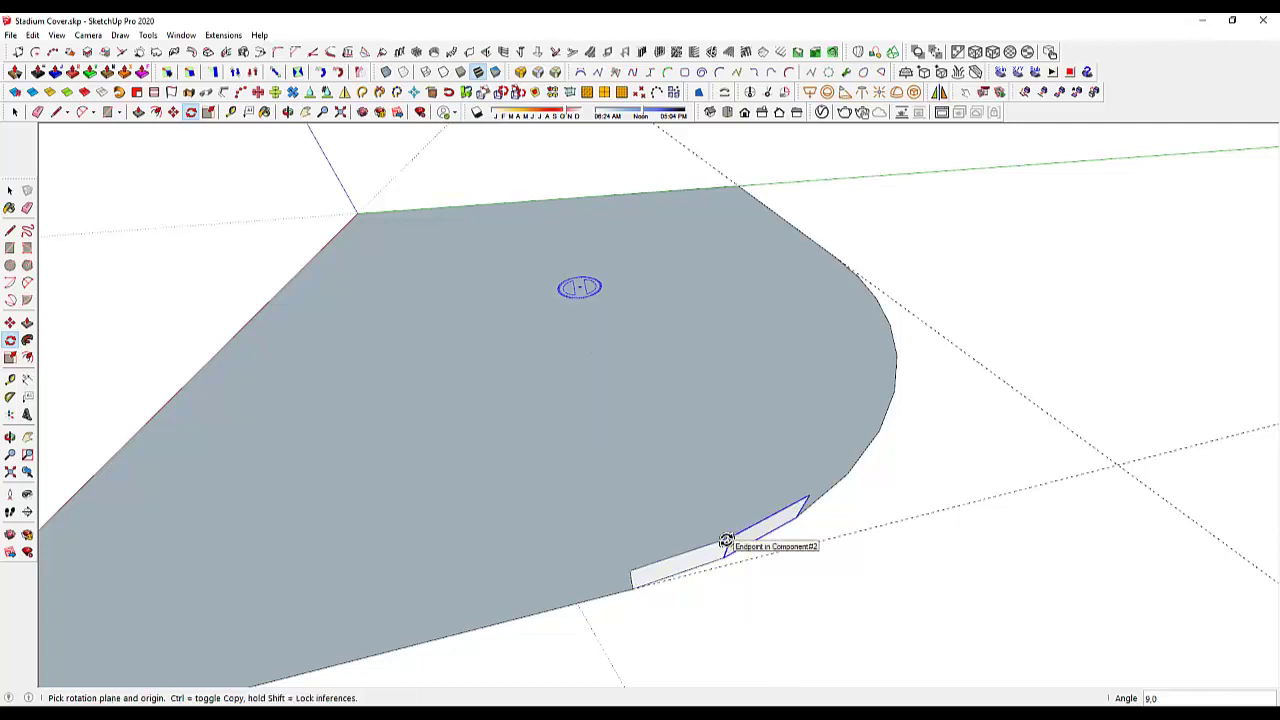
key(Return)
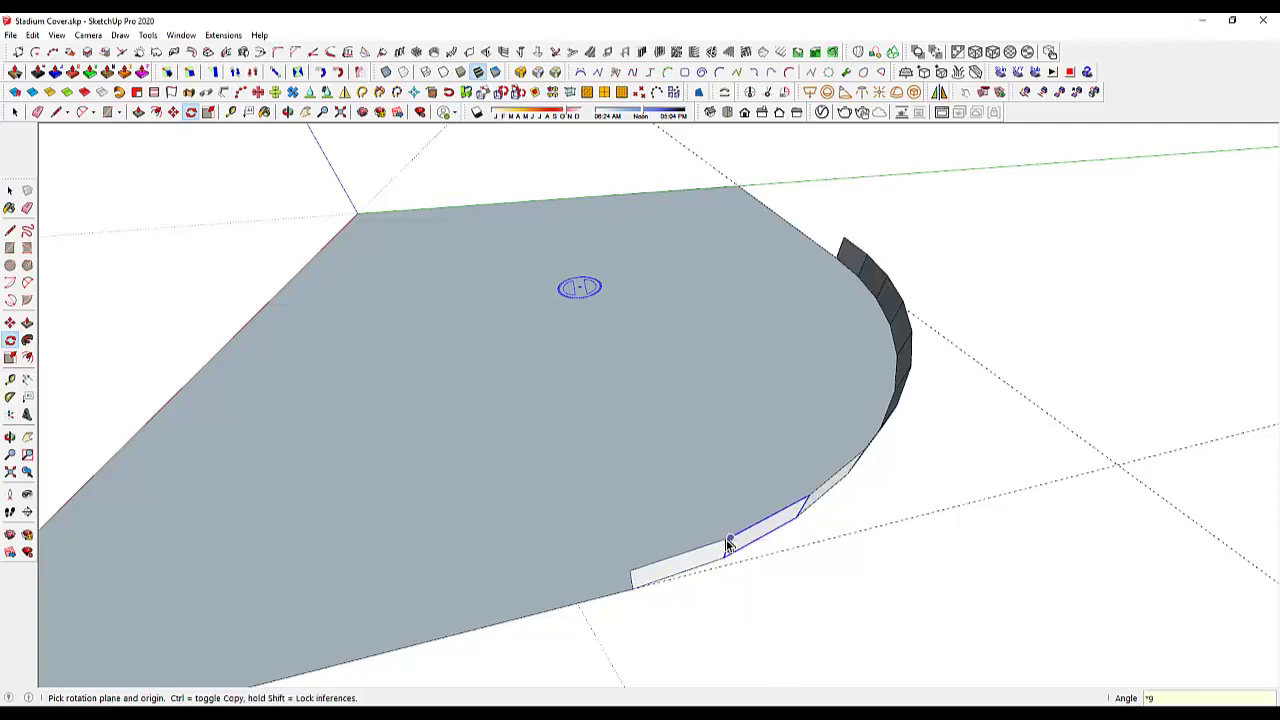
key(space)
mouse_move(741, 541)
middle_down()
mouse_move(327, 481)
mouse_move(114, 331)
middle_up()
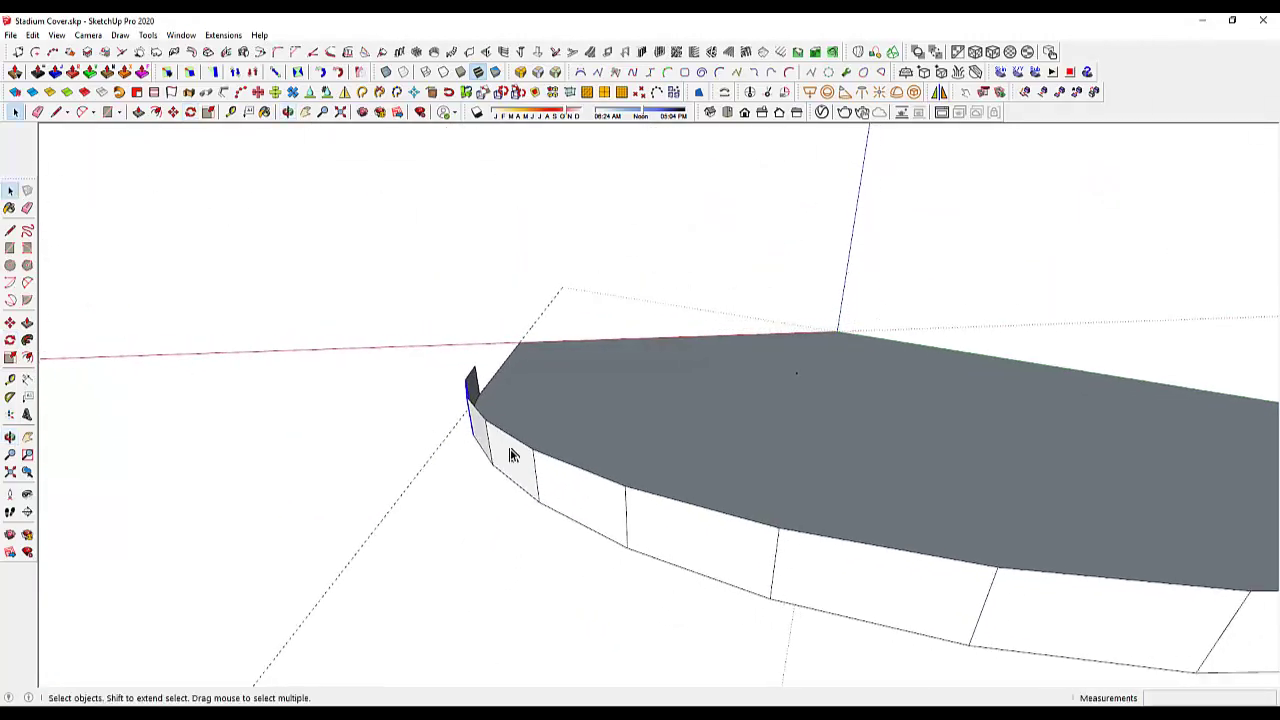
mouse_move(514, 448)
middle_down()
mouse_move(766, 500)
mouse_move(375, 479)
mouse_move(489, 557)
mouse_move(863, 548)
mouse_move(881, 419)
mouse_move(721, 435)
mouse_move(785, 508)
mouse_move(706, 480)
mouse_move(720, 466)
middle_up()
Rotate-copy the end panel about the arc's centre
key(q)
click(680, 228)
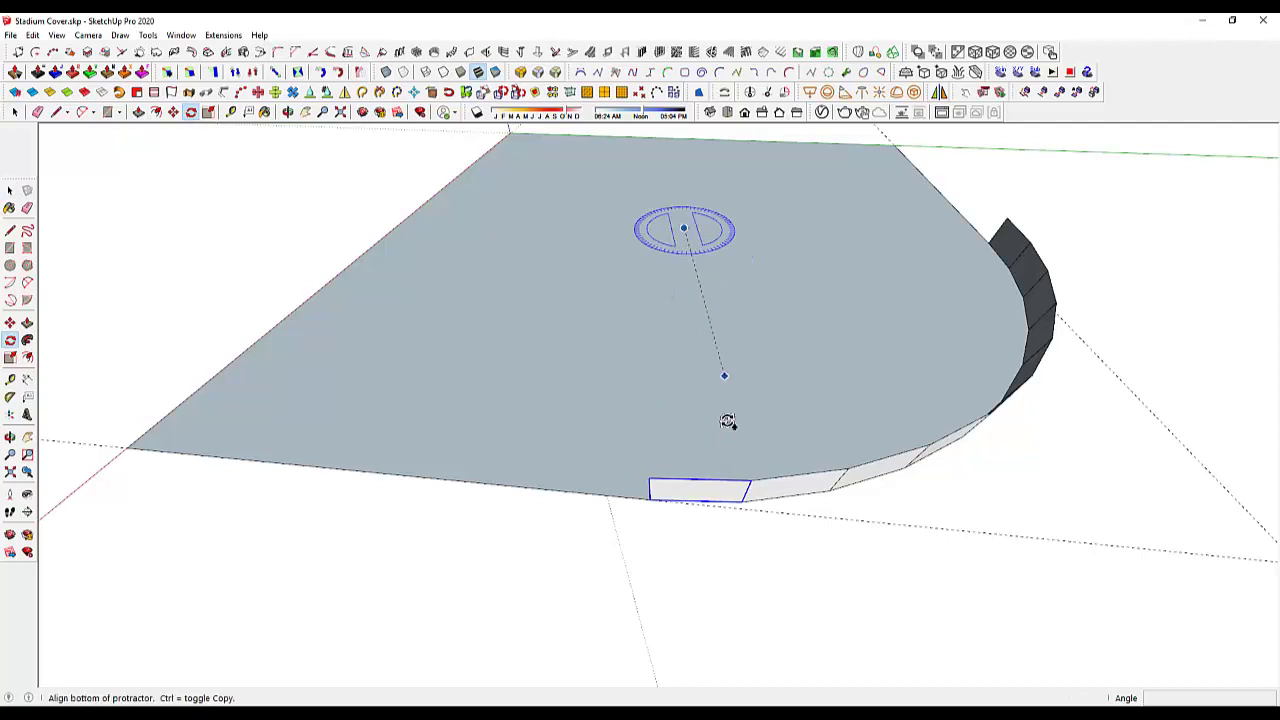
scroll(745, 475, up, 2)
click(757, 488)
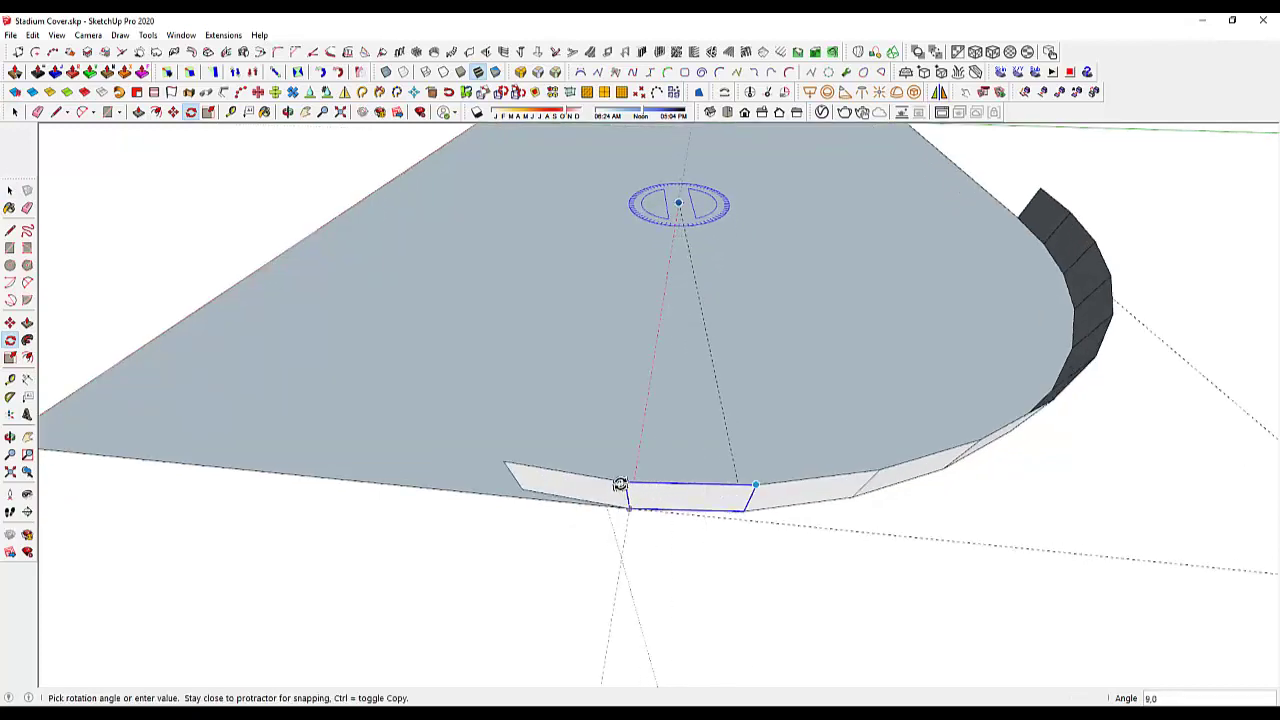
click(605, 490)
key(space)
Tilt the panel 4.5° about its bottom edge
scroll(590, 495, up, 2)
key(q)
mouse_move(597, 493)
middle_down()
mouse_move(508, 480)
mouse_move(571, 528)
middle_up()
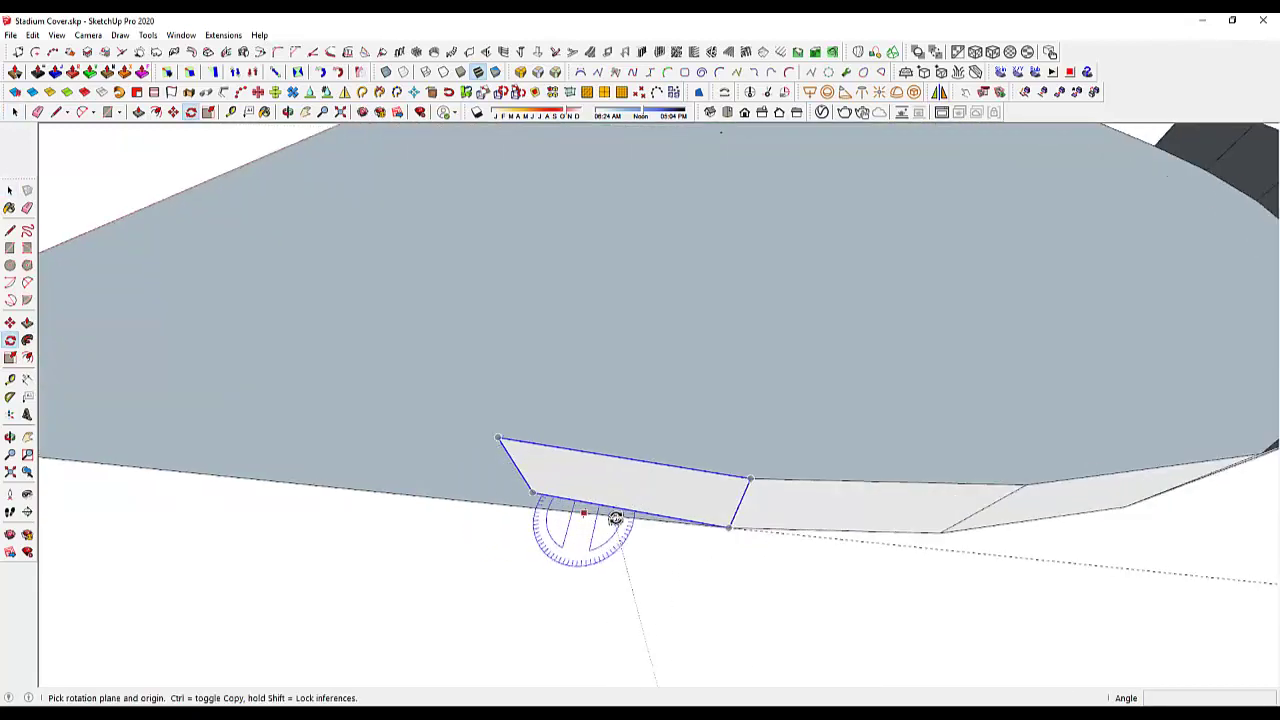
click(532, 493)
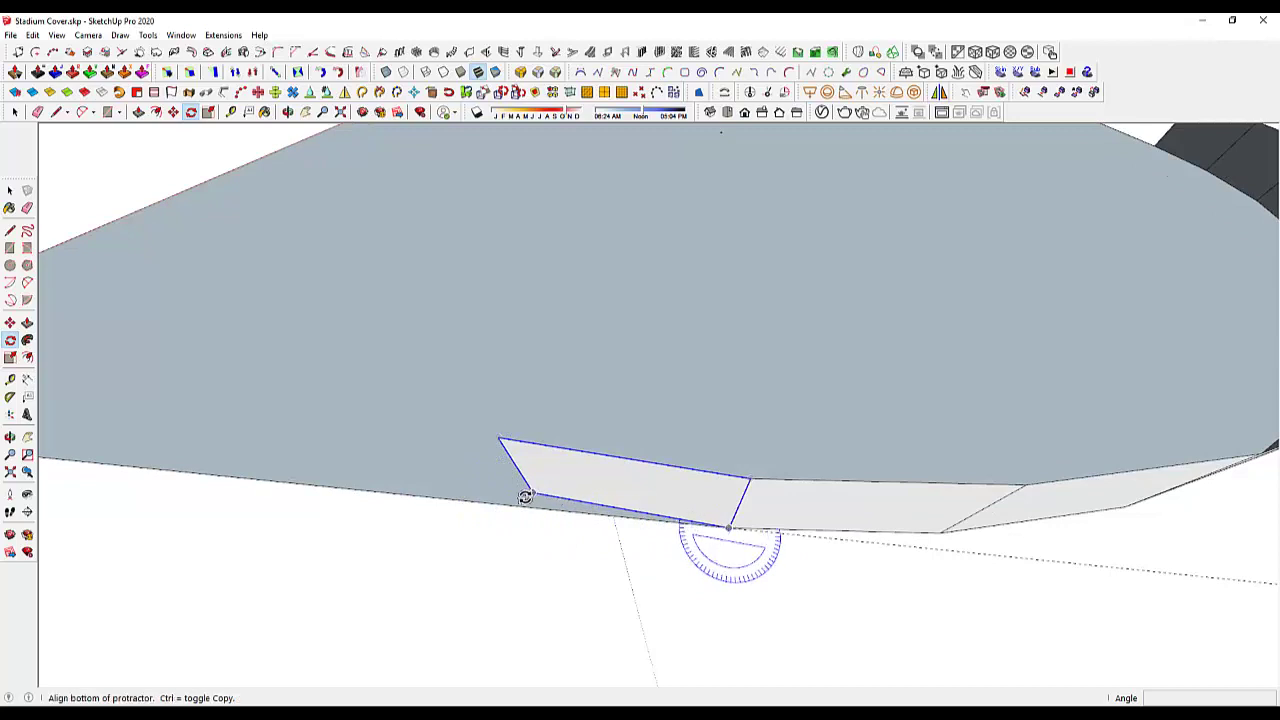
click(512, 504)
key(space)
Try a Move copy of the panel along the edge, then undo it
mouse_move(537, 507)
middle_down()
mouse_move(649, 517)
mouse_move(680, 417)
mouse_move(777, 437)
middle_up()
key(m)
click(812, 416)
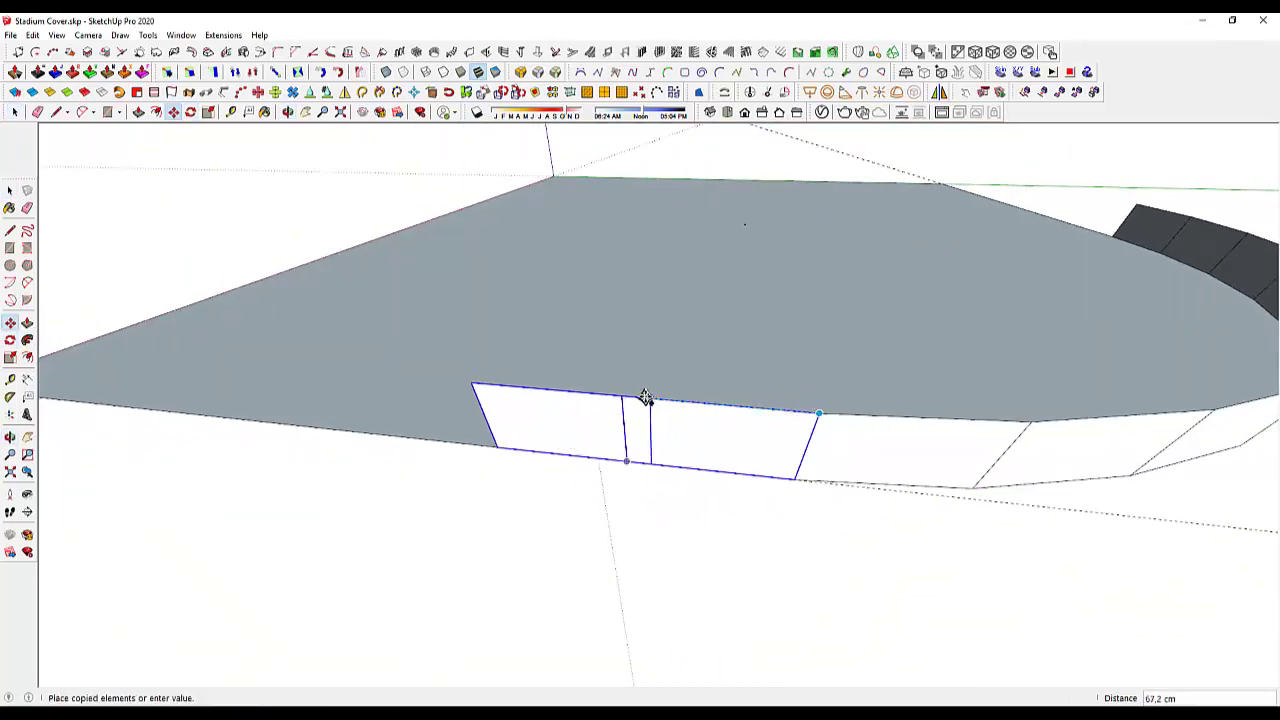
click(623, 395)
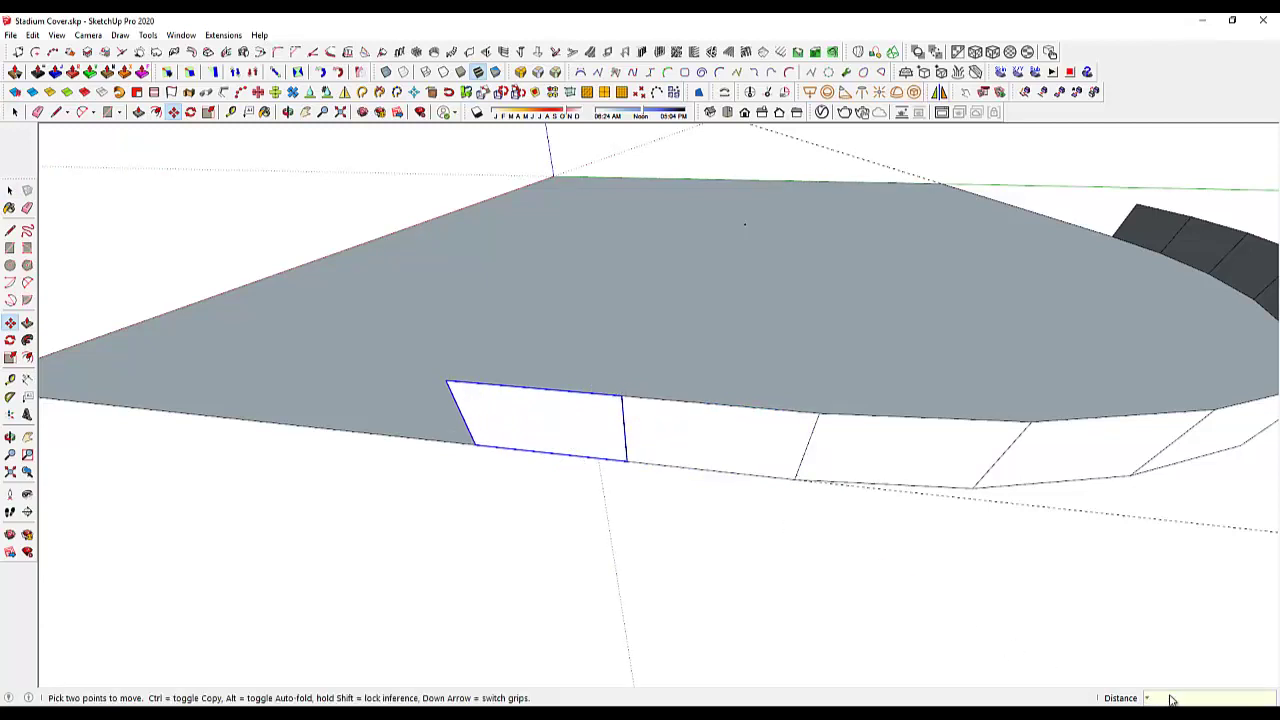
key(ctrl+z)
key(space)
Rotate the end wall panel again about the arc's centre onto the straight edge
scroll(700, 520, down, 5)
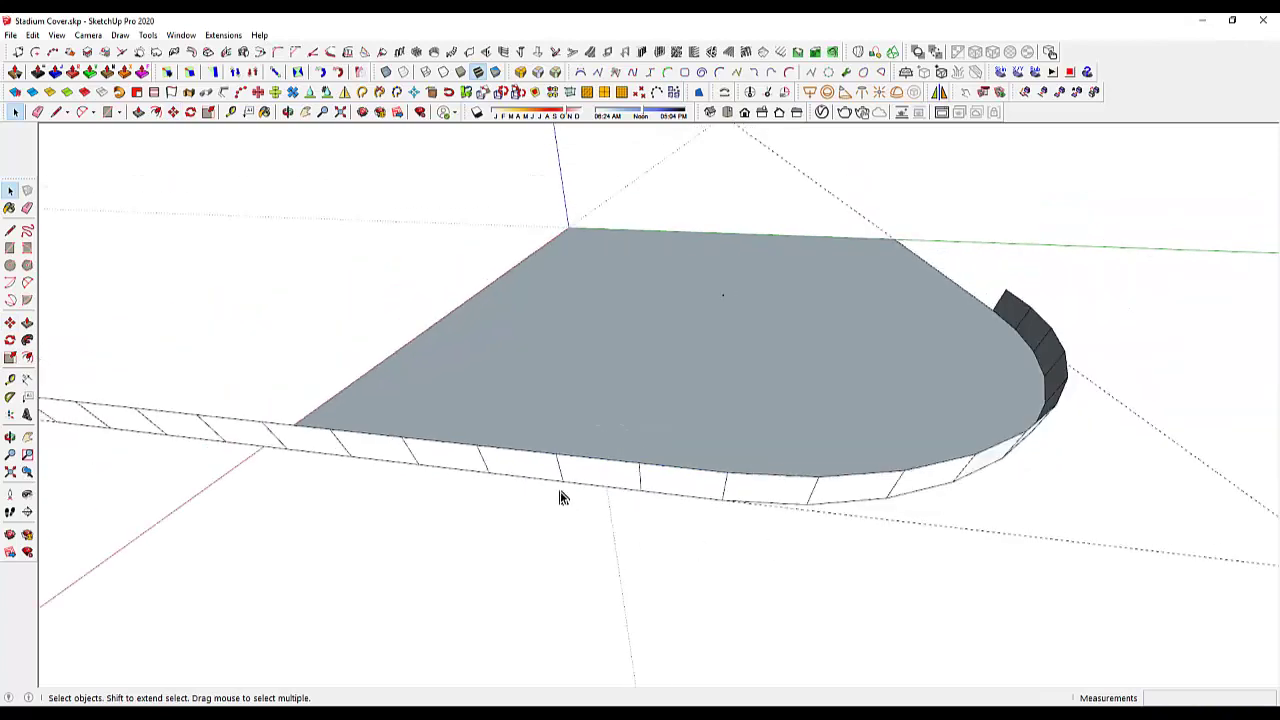
scroll(593, 478, down, 3)
mouse_move(889, 483)
middle_down()
mouse_move(601, 391)
mouse_move(686, 438)
middle_up()
scroll(686, 438, up, 3)
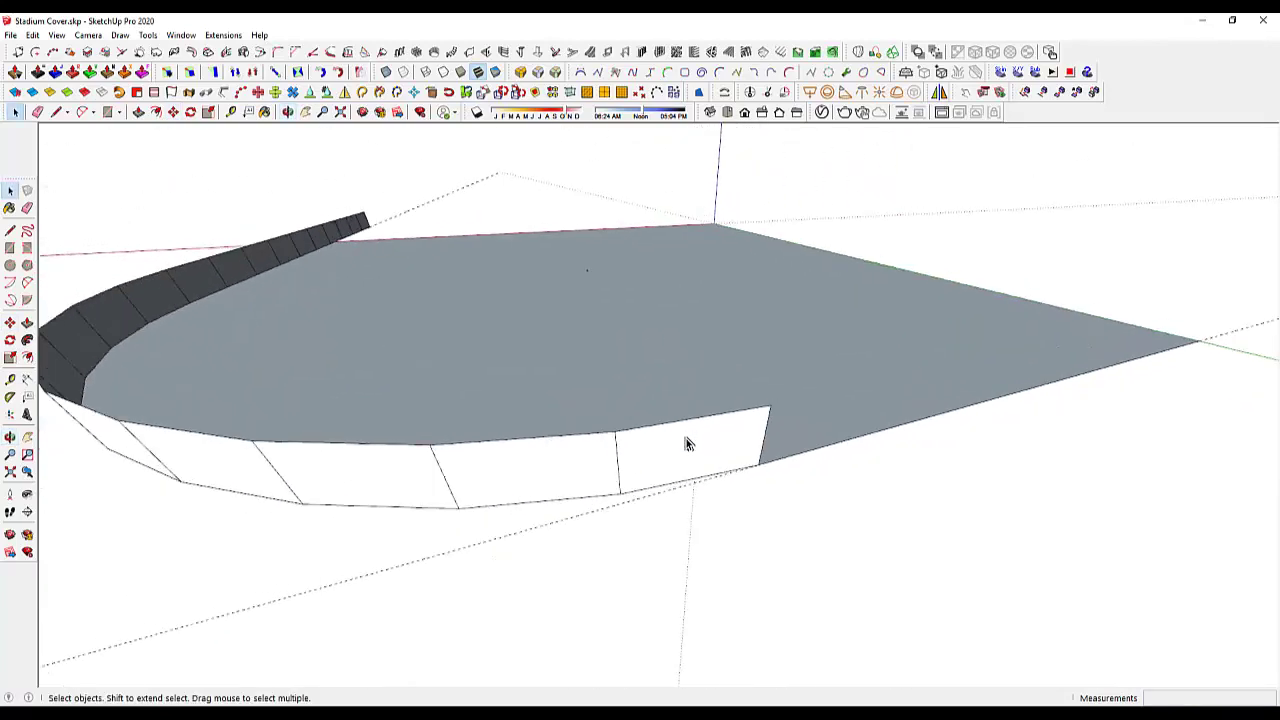
click(674, 446)
key(q)
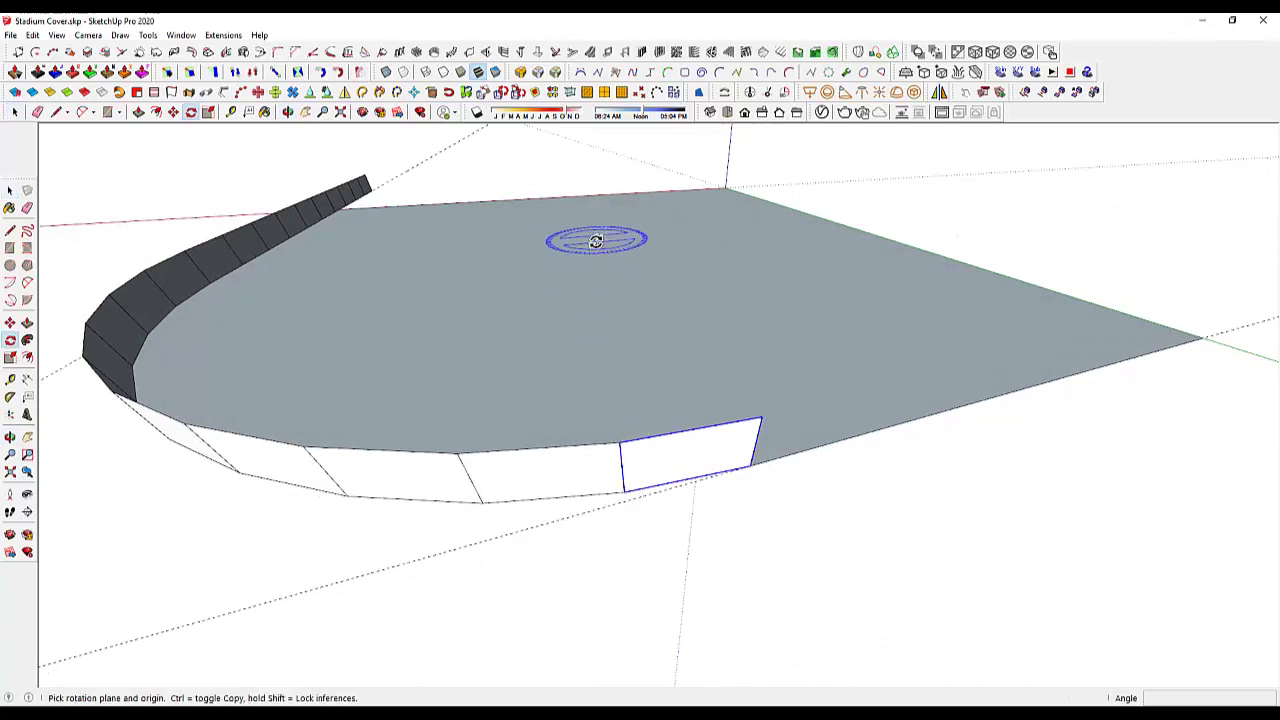
click(593, 249)
click(620, 444)
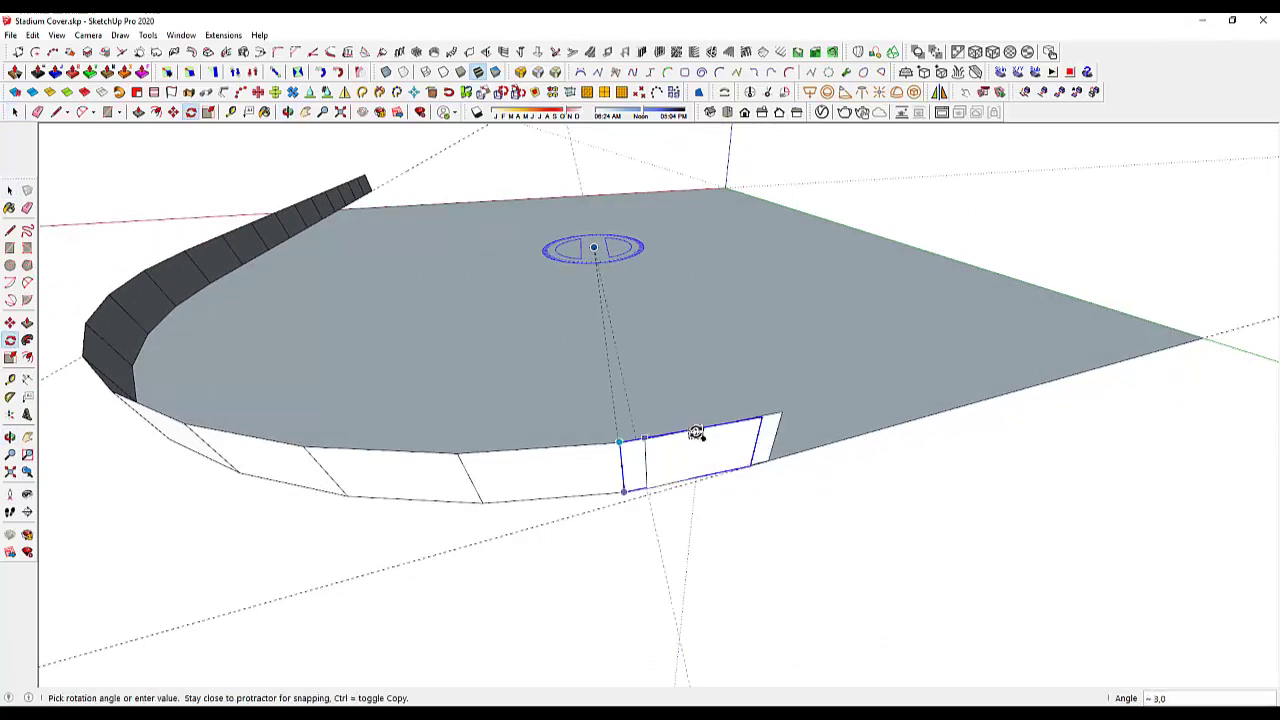
click(763, 415)
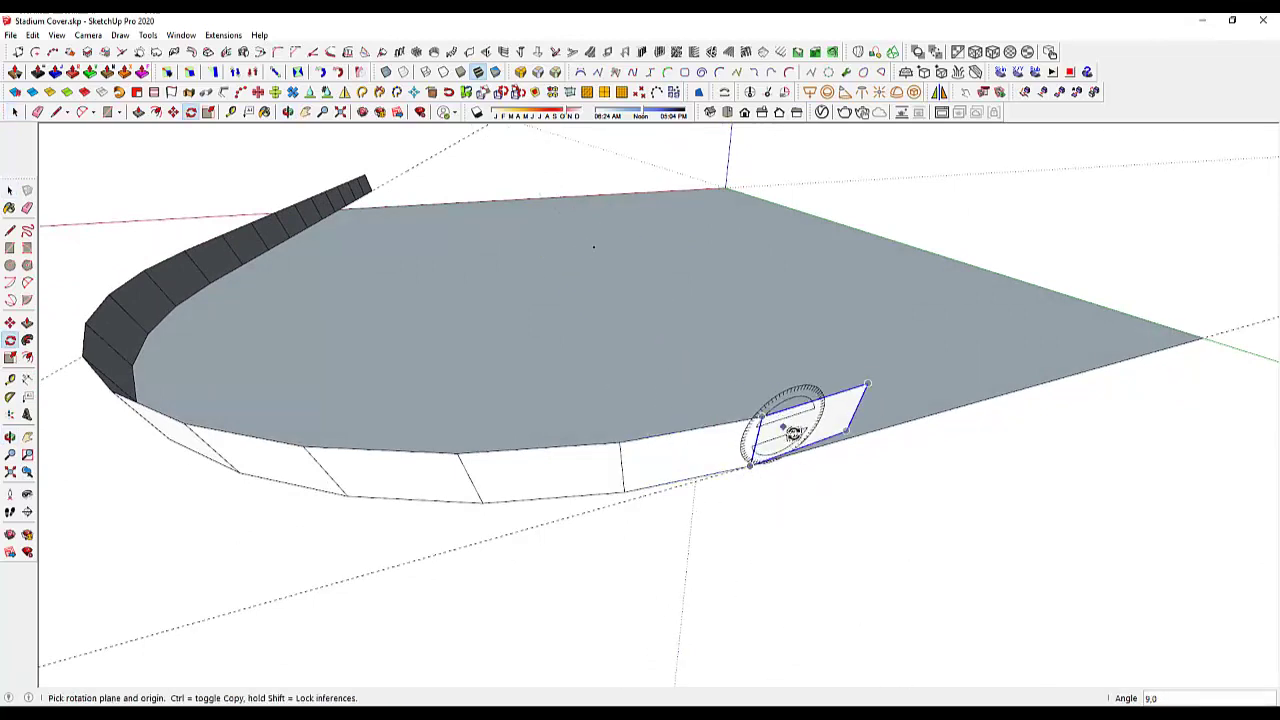
Tilt that panel 4.5° about its base
scroll(777, 423, up, 3)
mouse_move(691, 487)
mouse_down()
mouse_move(868, 413)
mouse_move(883, 426)
mouse_up()
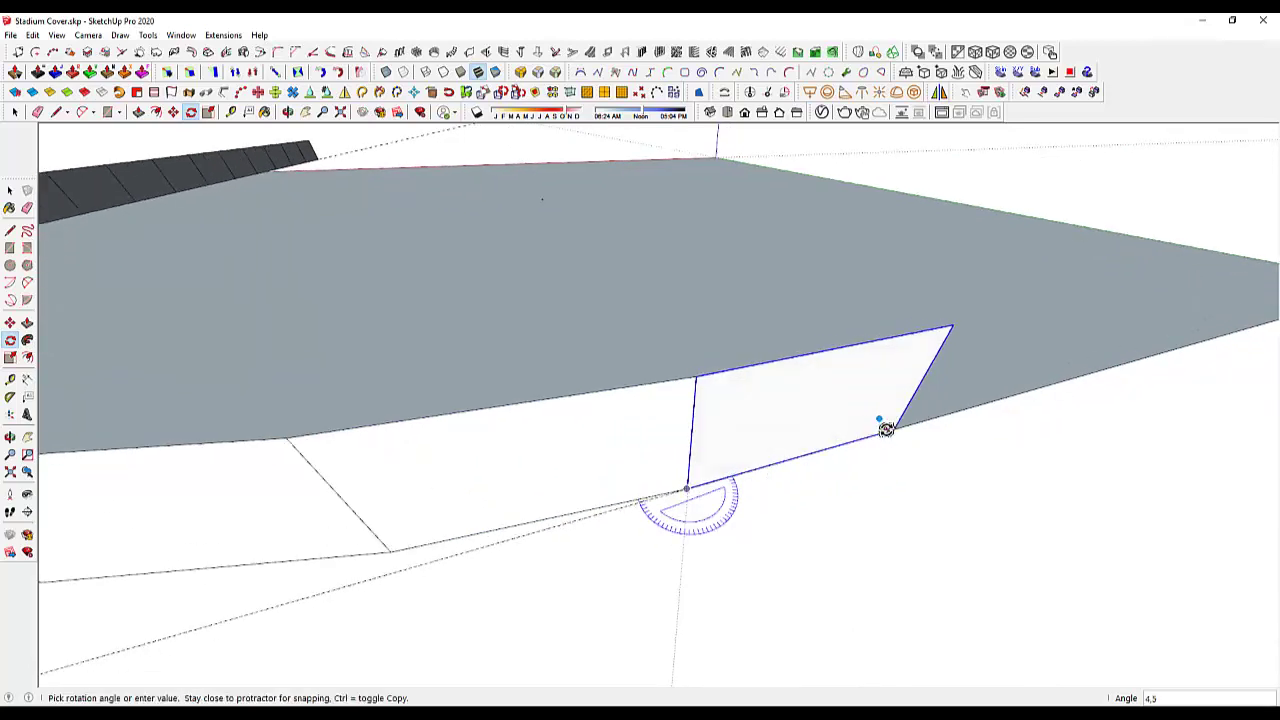
key(Escape)
scroll(634, 434, down, 2)
Copy the panel about 78 cm along the straight edge and array more copies
key(m)
scroll(679, 397, up, 1)
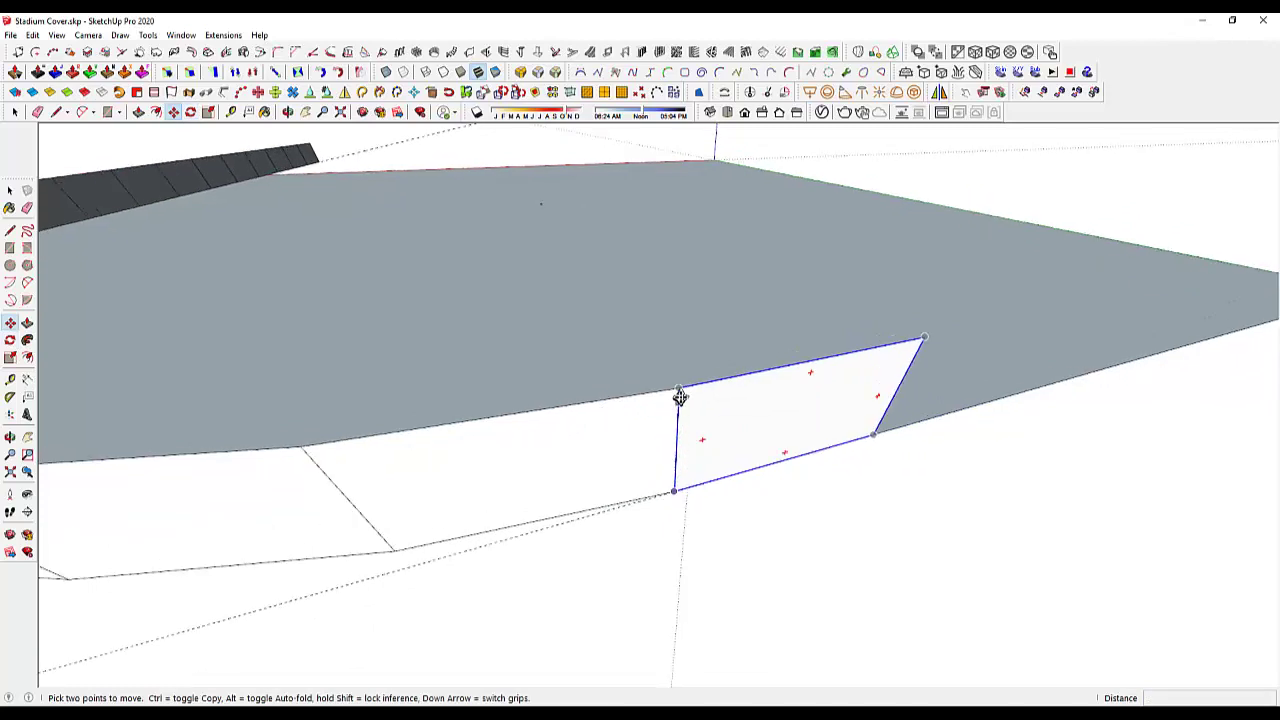
click(680, 390)
text(*9)
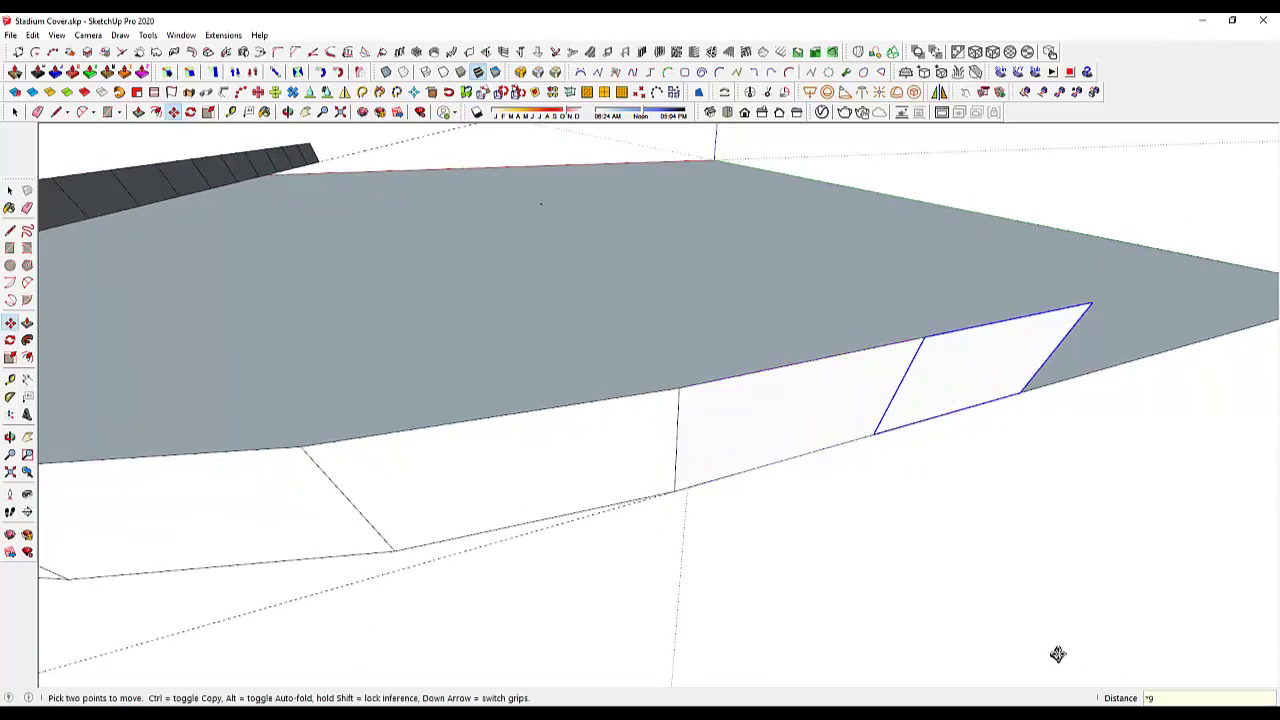
key(Return)
key(space)
scroll(686, 523, down, 2)
scroll(617, 466, down, 2)
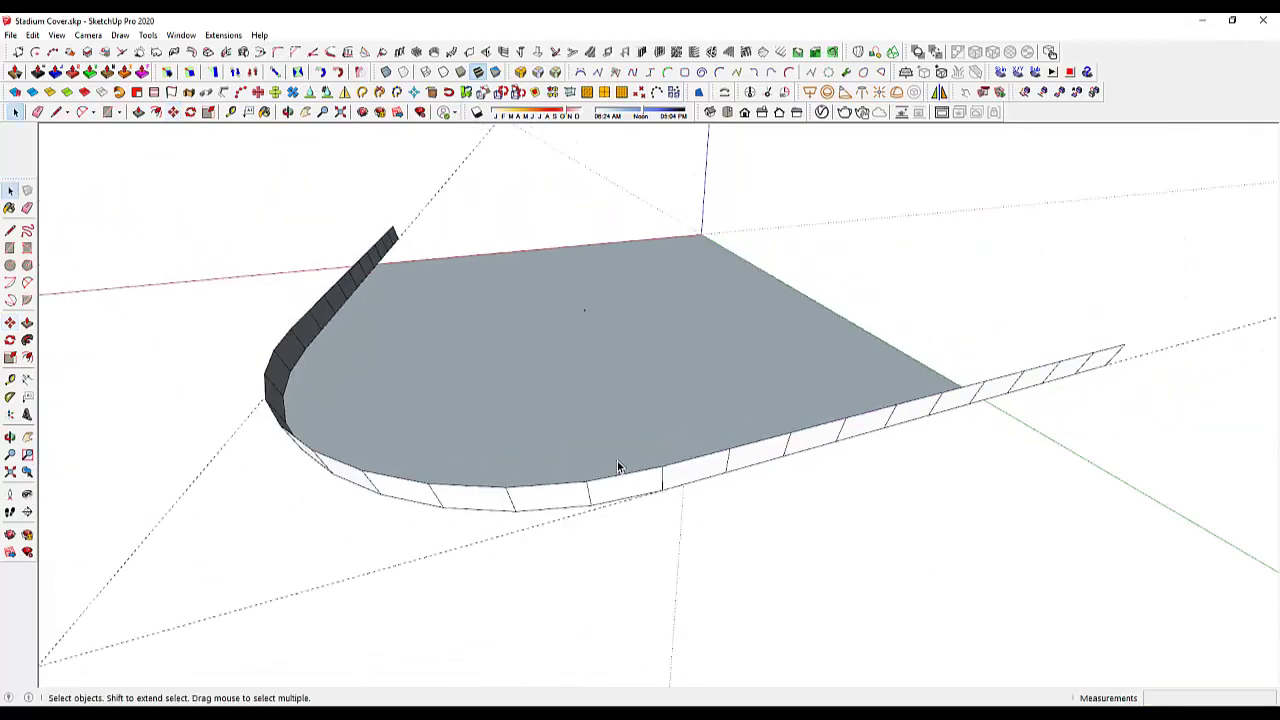
scroll(557, 434, down, 2)
Switch to a top parallel-projection view and select the quarter outline's arc and lines
mouse_move(557, 434)
middle_down()
mouse_move(686, 400)
mouse_move(714, 406)
mouse_move(680, 448)
mouse_move(700, 420)
middle_up()
click(727, 112)
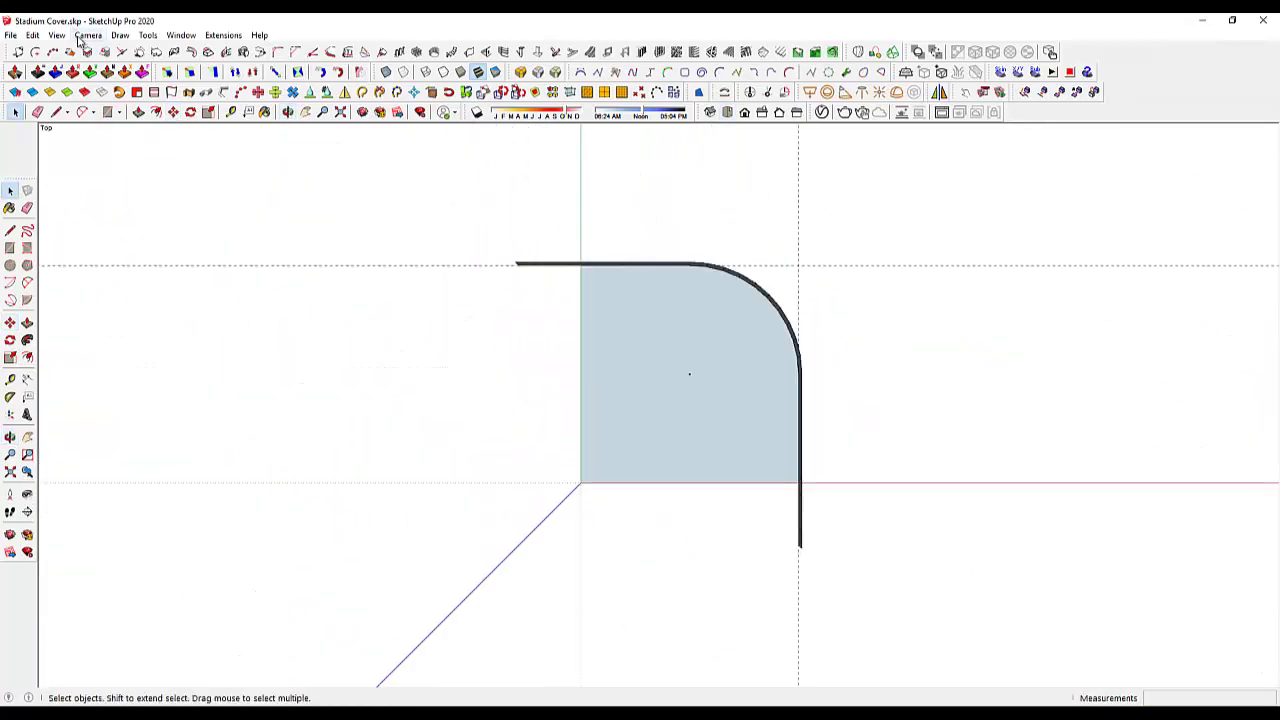
click(88, 35)
click(124, 99)
click(695, 338)
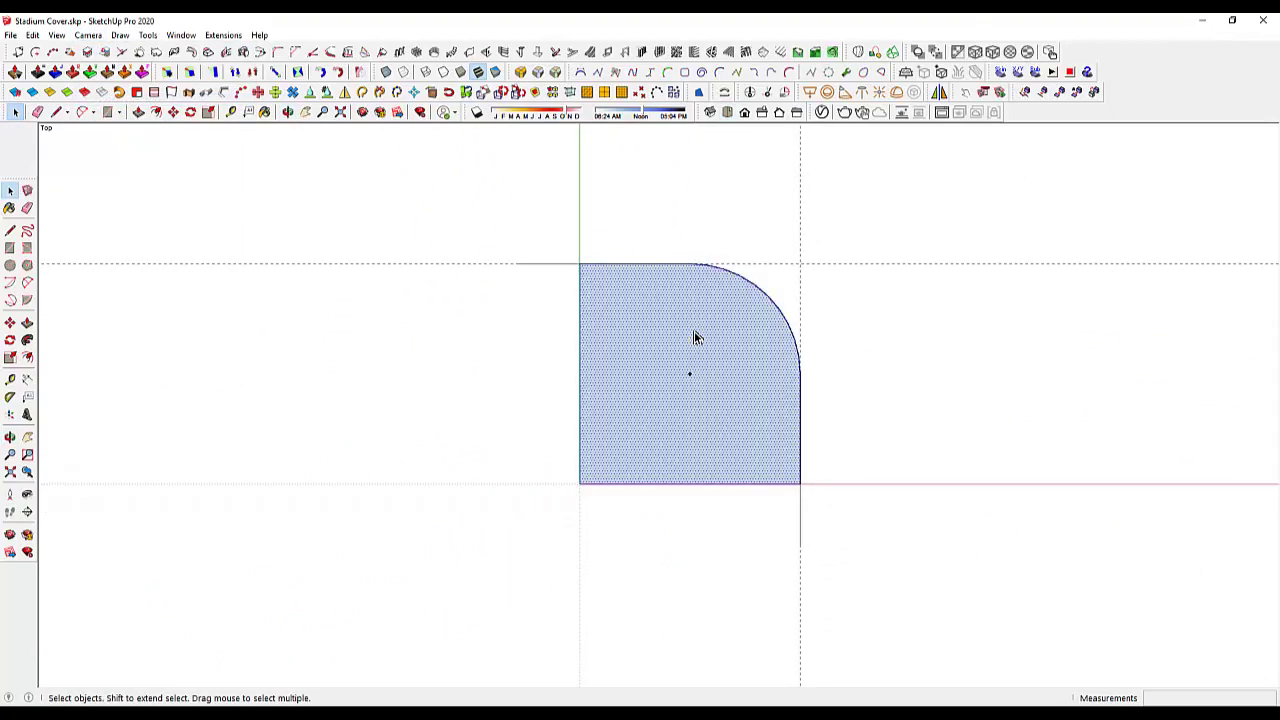
click(814, 272)
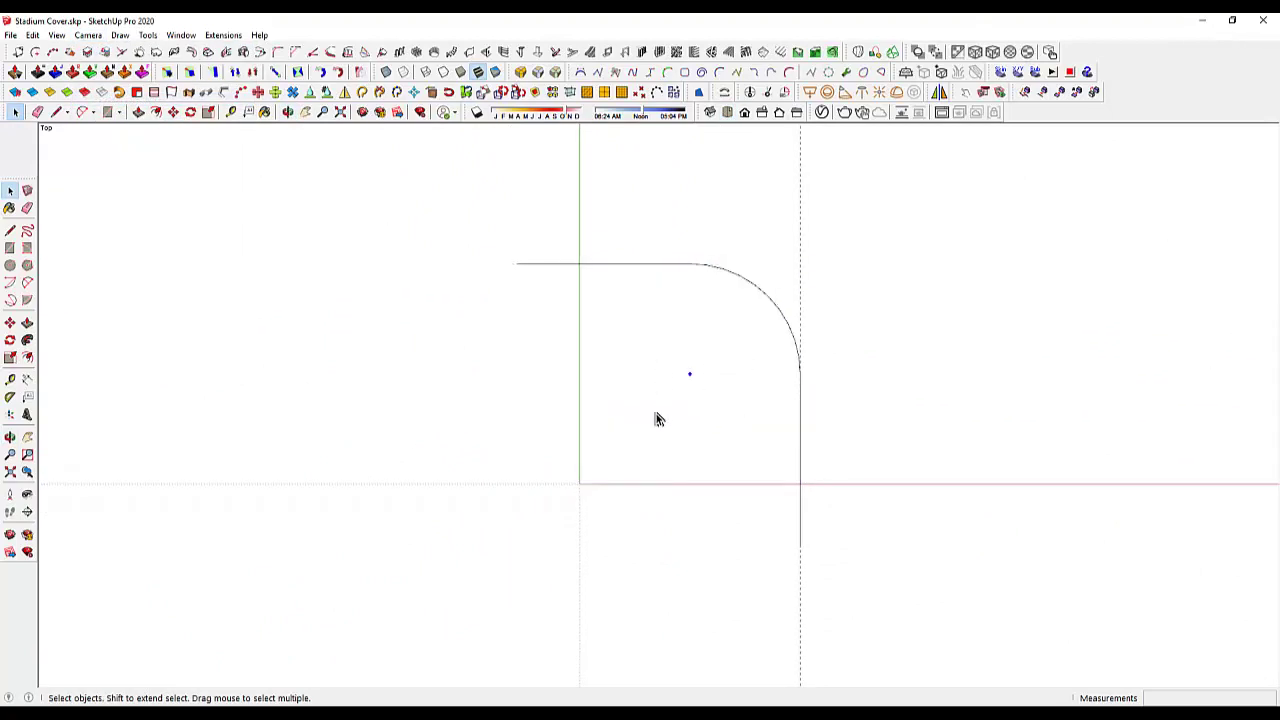
scroll(620, 352, down, 2)
drag(469, 257, 779, 513)
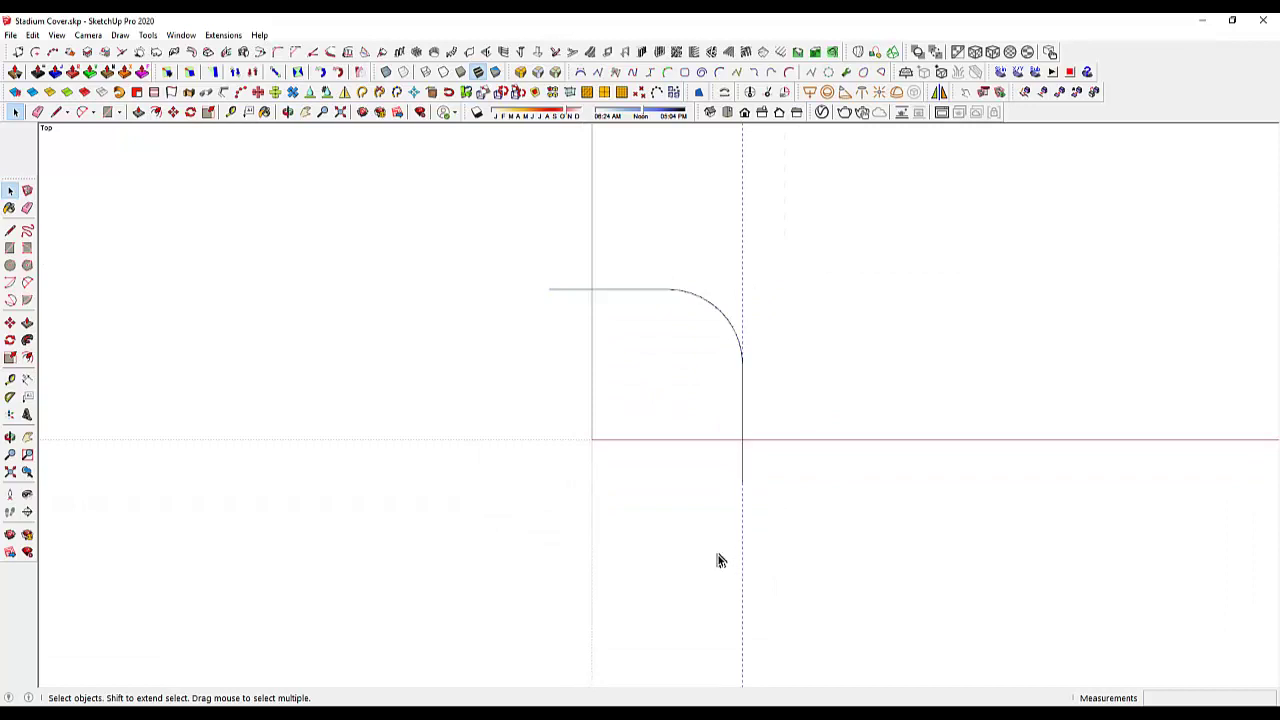
drag(411, 260, 845, 553)
scroll(754, 510, up, 2)
Move the quarter outline so its endpoint sits on the origin
key(m)
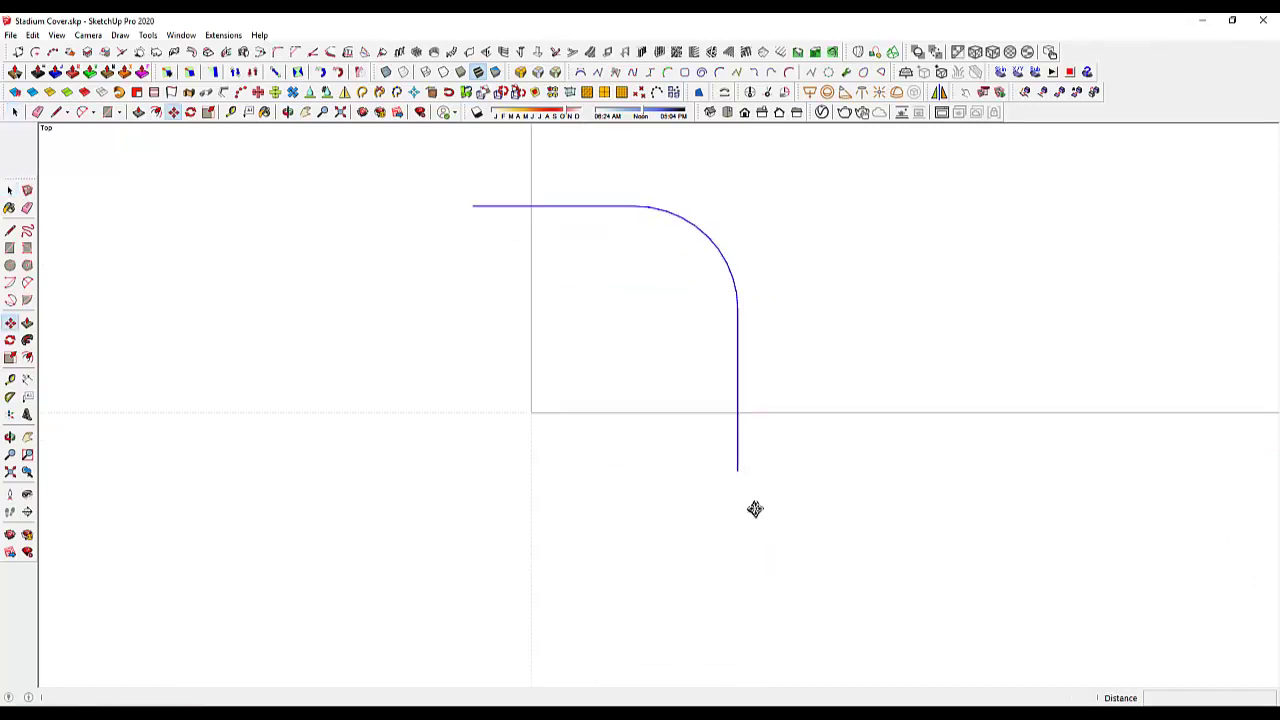
click(739, 456)
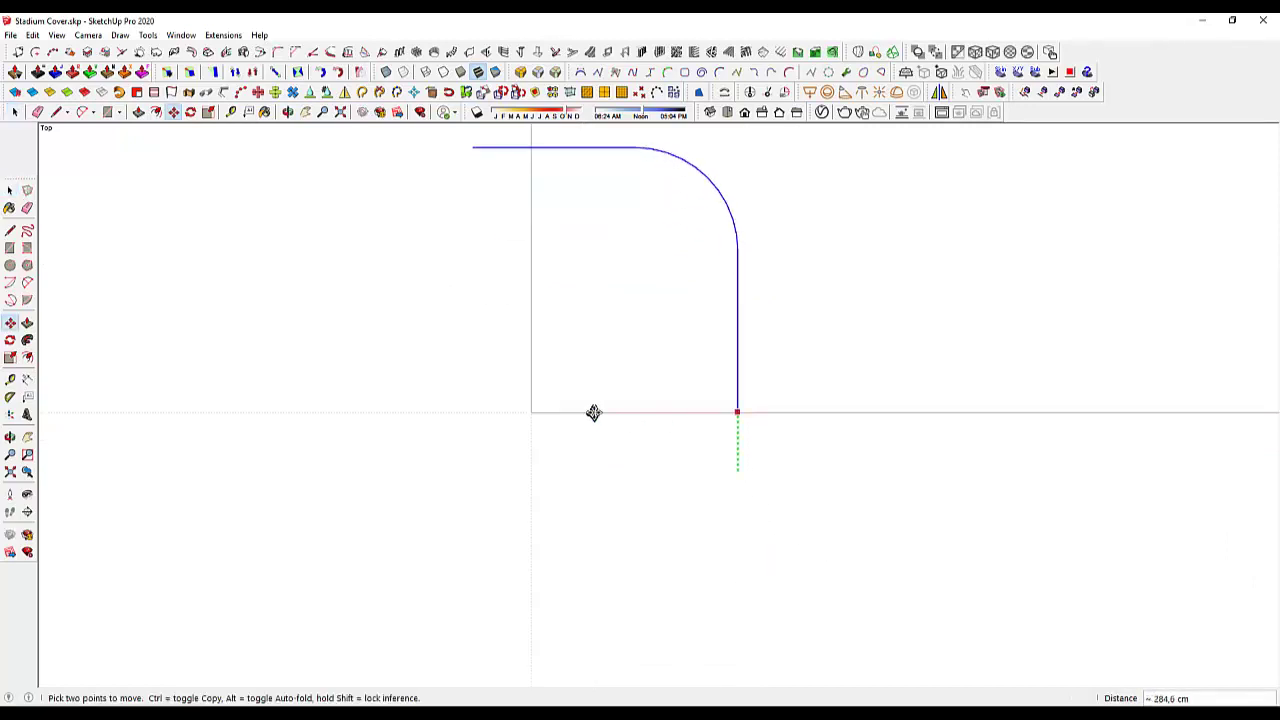
click(527, 413)
scroll(641, 590, down, 1)
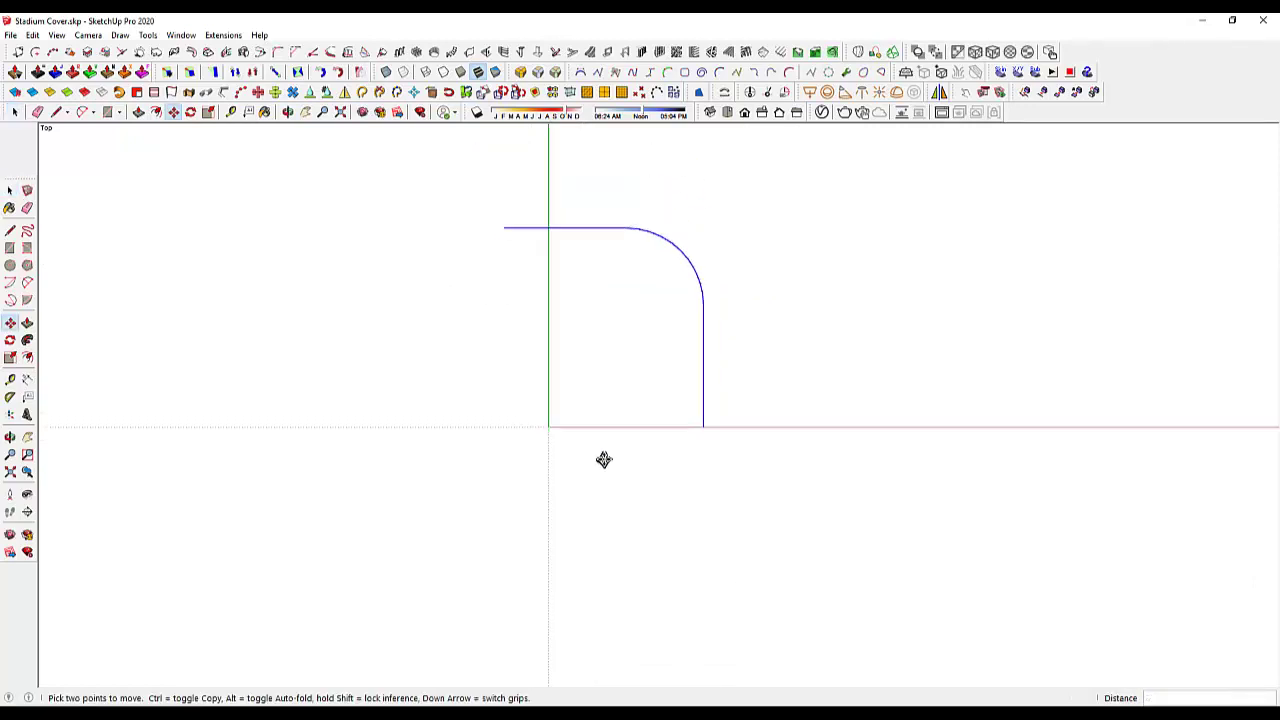
click(503, 222)
click(550, 435)
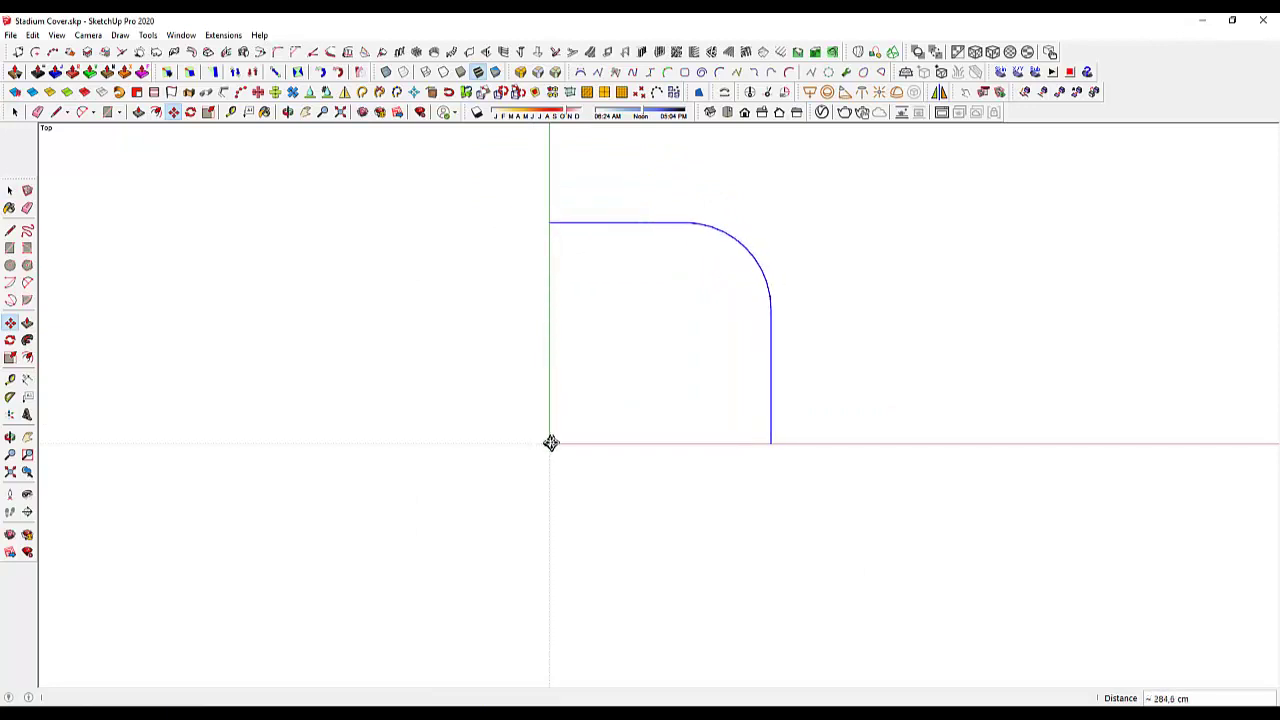
Rotate-copy the quarter outline 90° about the origin to mirror it
key(q)
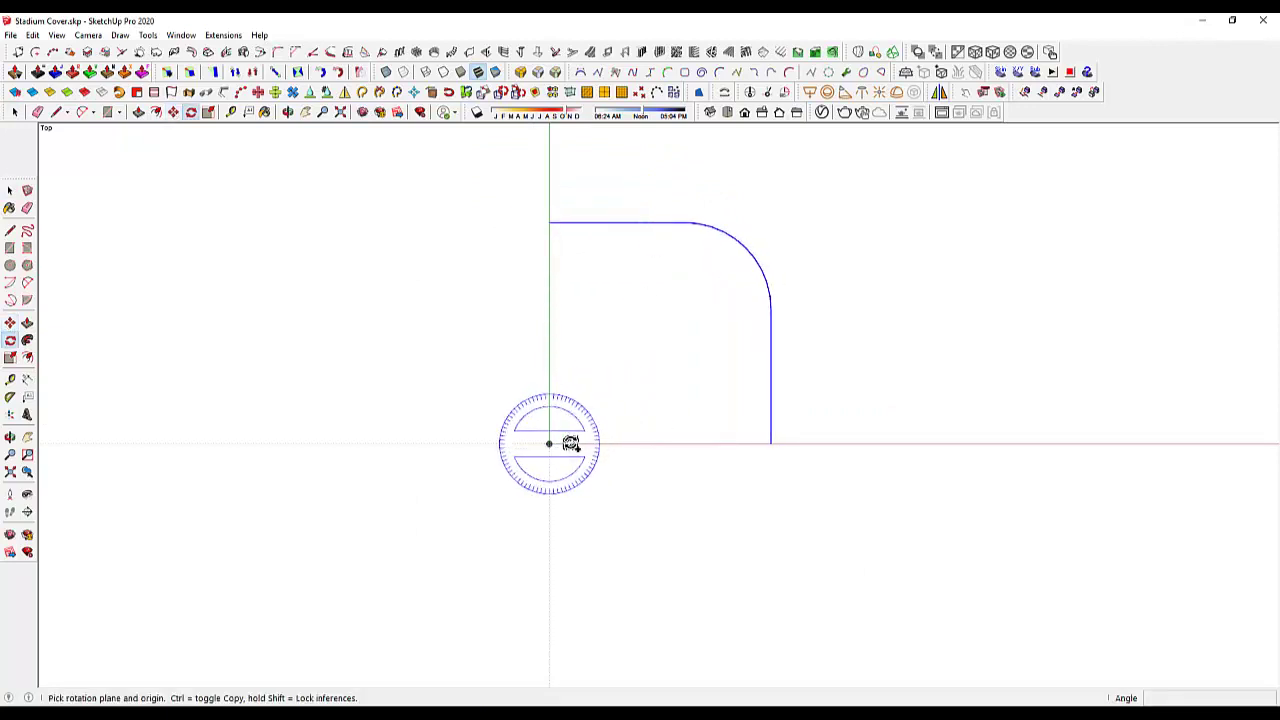
click(549, 443)
click(614, 443)
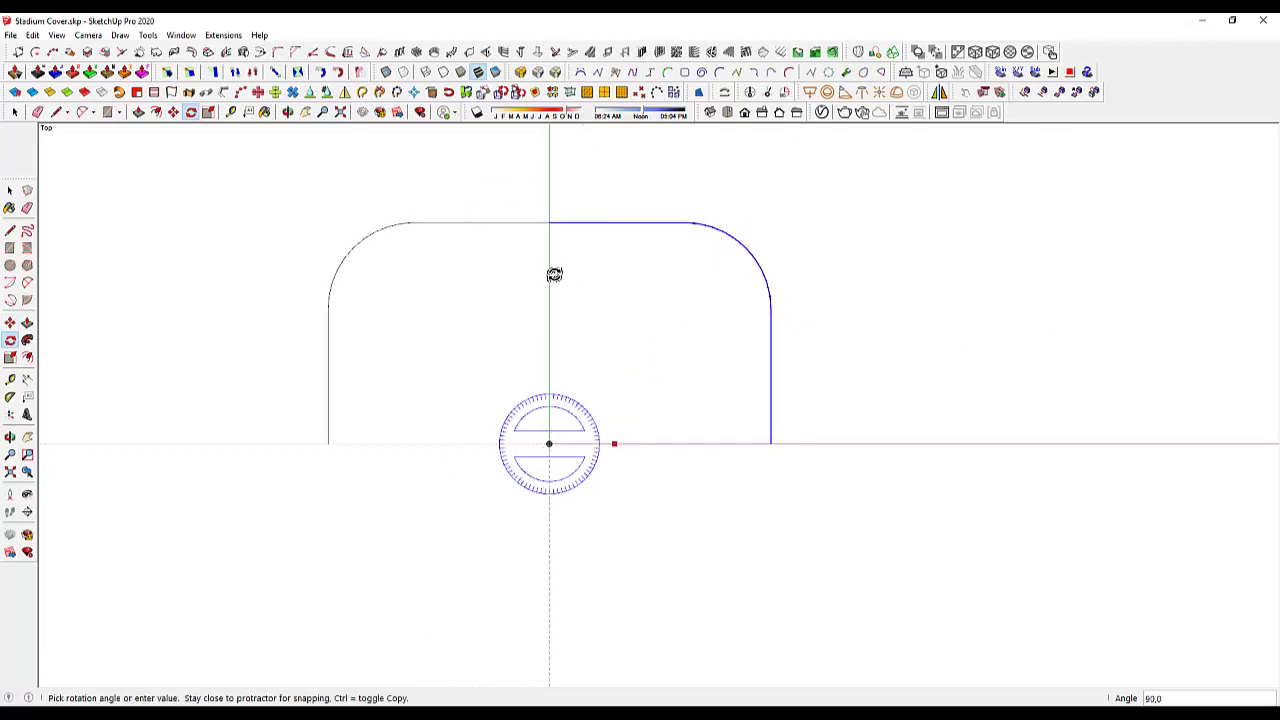
click(554, 272)
key(space)
Rotate-copy the half outline 180° about the origin to close the rounded rectangle
drag(238, 176, 926, 528)
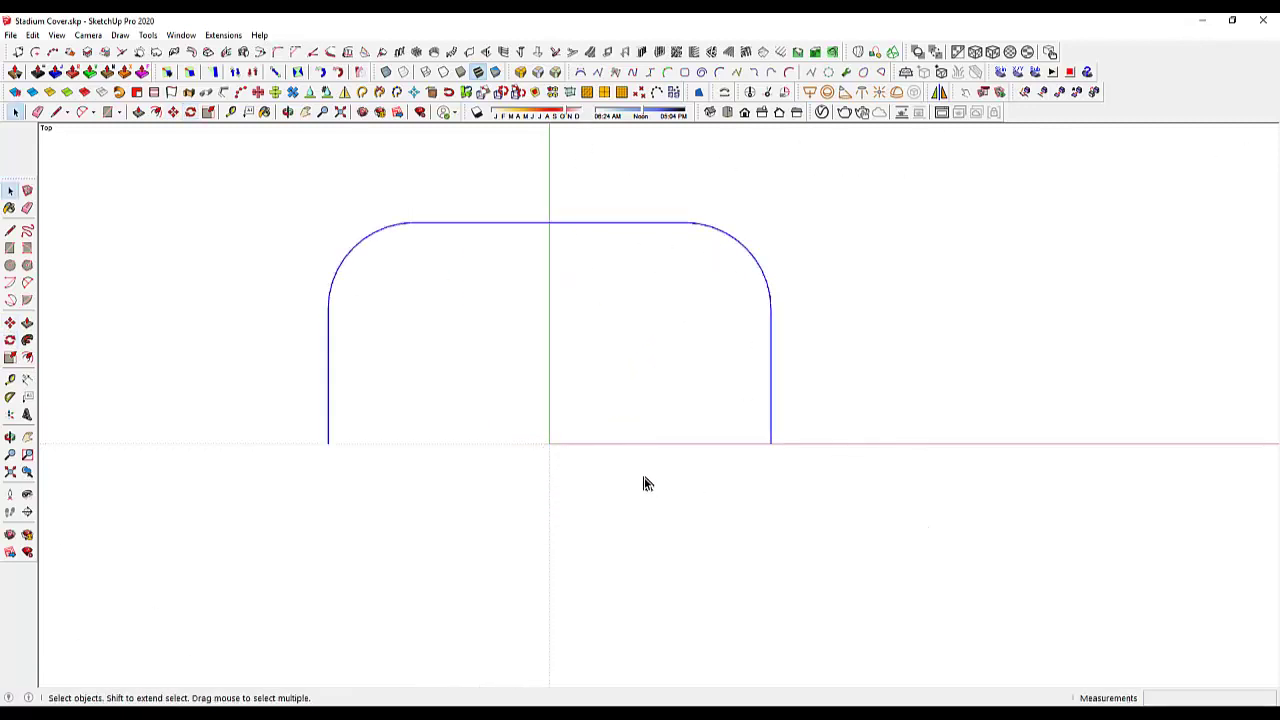
key(q)
click(549, 443)
click(615, 443)
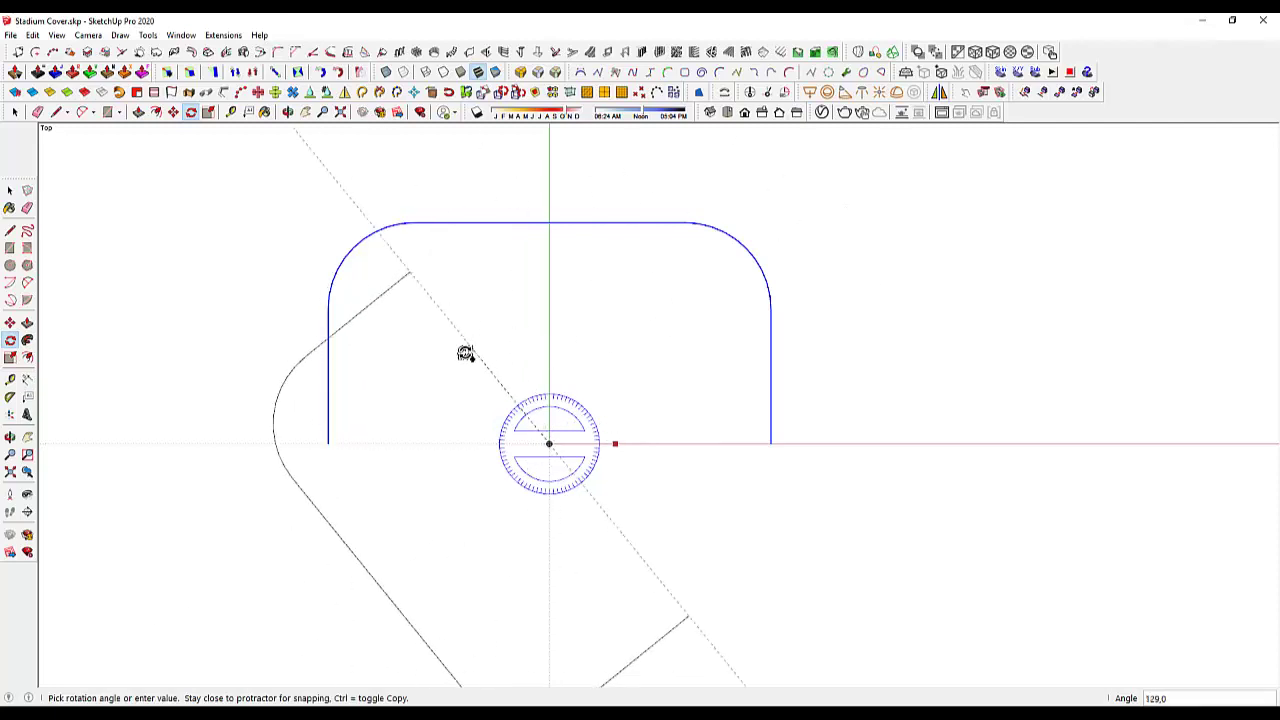
click(424, 443)
key(space)
click(834, 515)
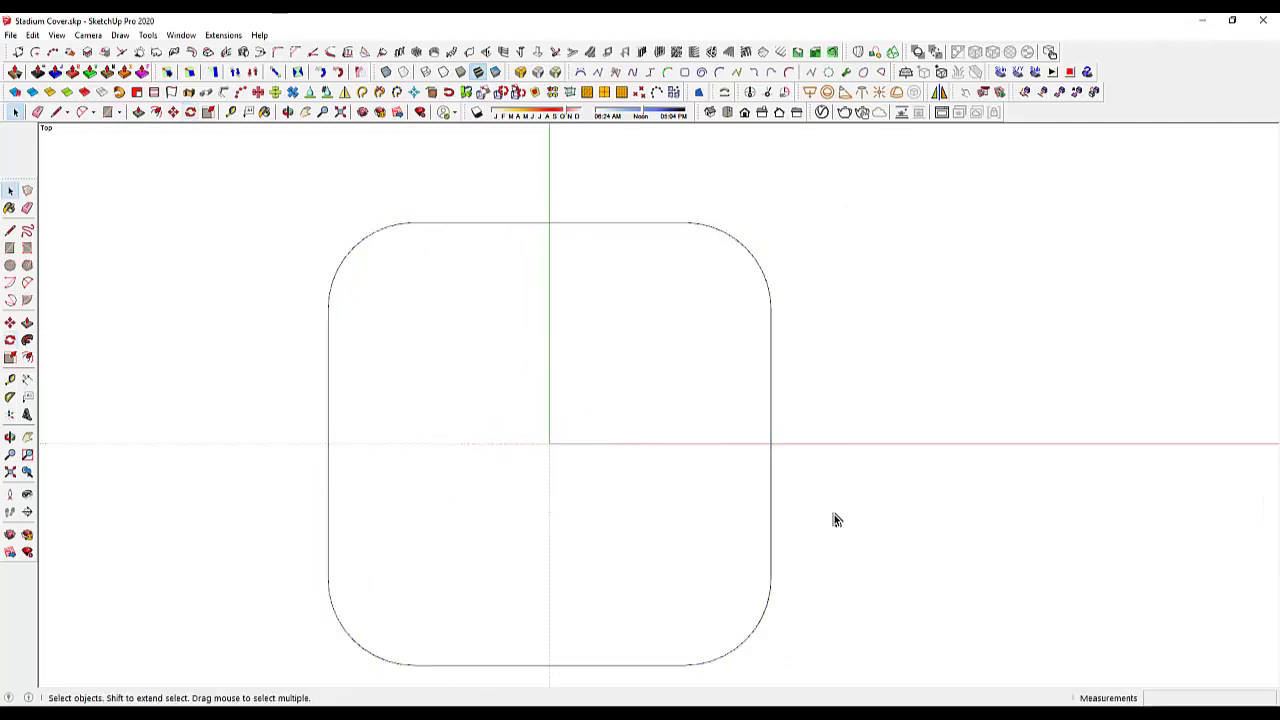
middle_drag(800, 507, 763, 130)
In front view, select the panel bar and Ctrl-copy it upward with Move
click(745, 112)
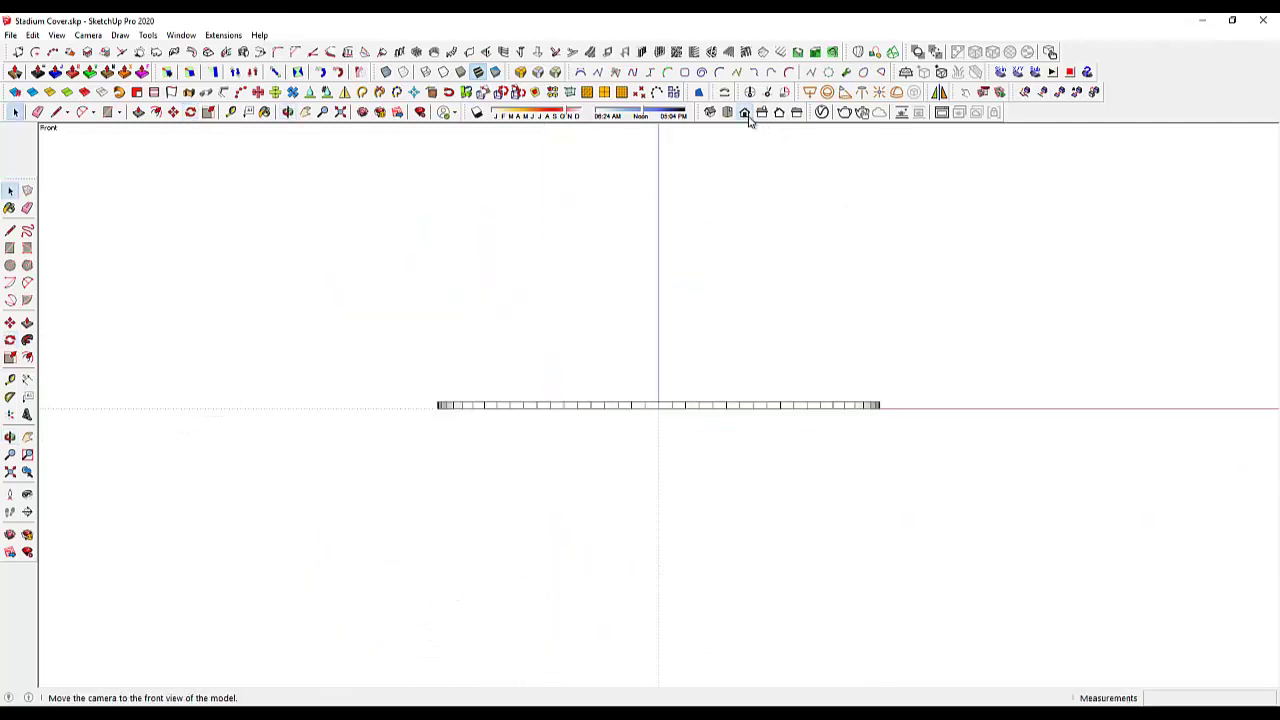
drag(294, 322, 1000, 452)
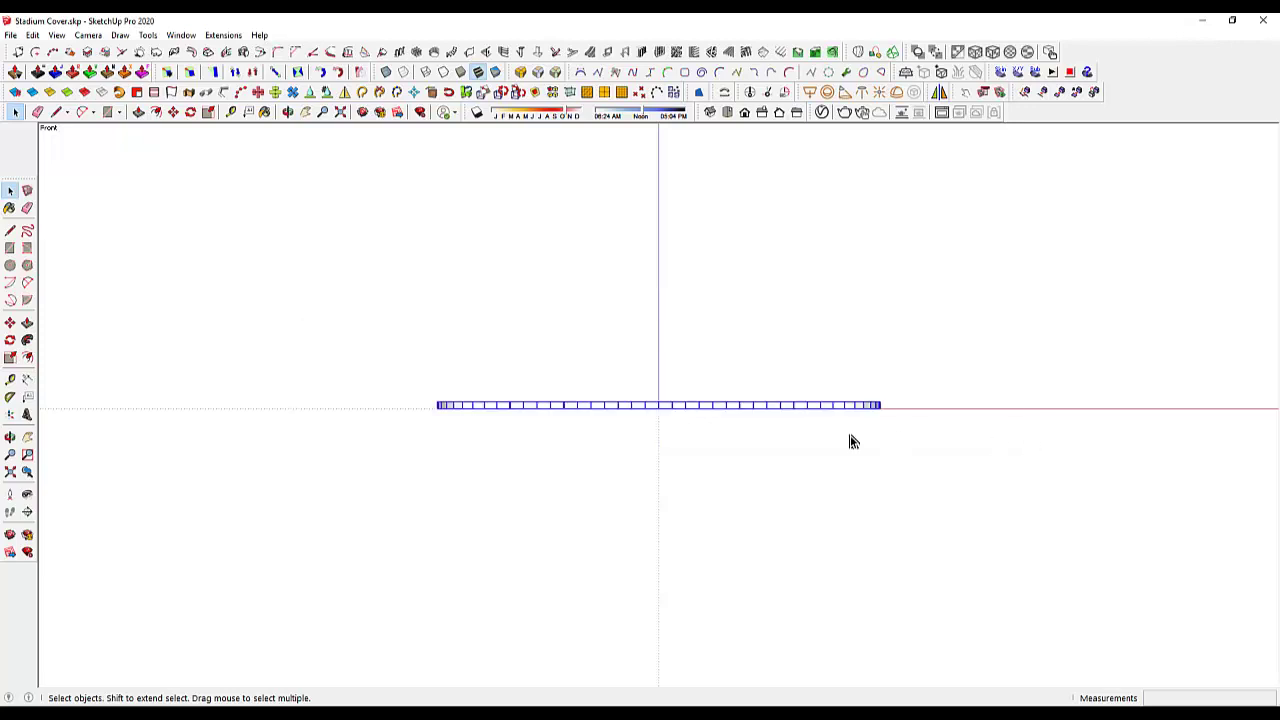
scroll(810, 425, up, 3)
scroll(763, 407, up, 2)
key(m)
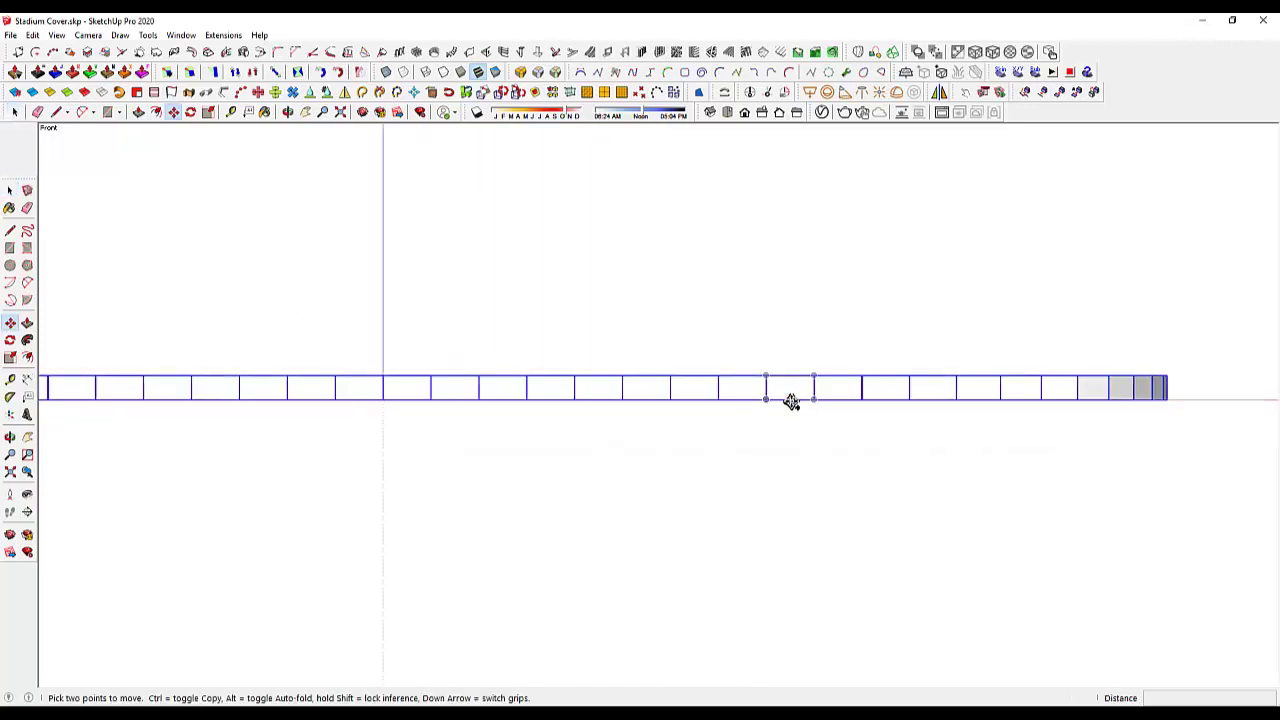
scroll(766, 397, up, 1)
click(766, 397)
key(ctrl)
click(767, 365)
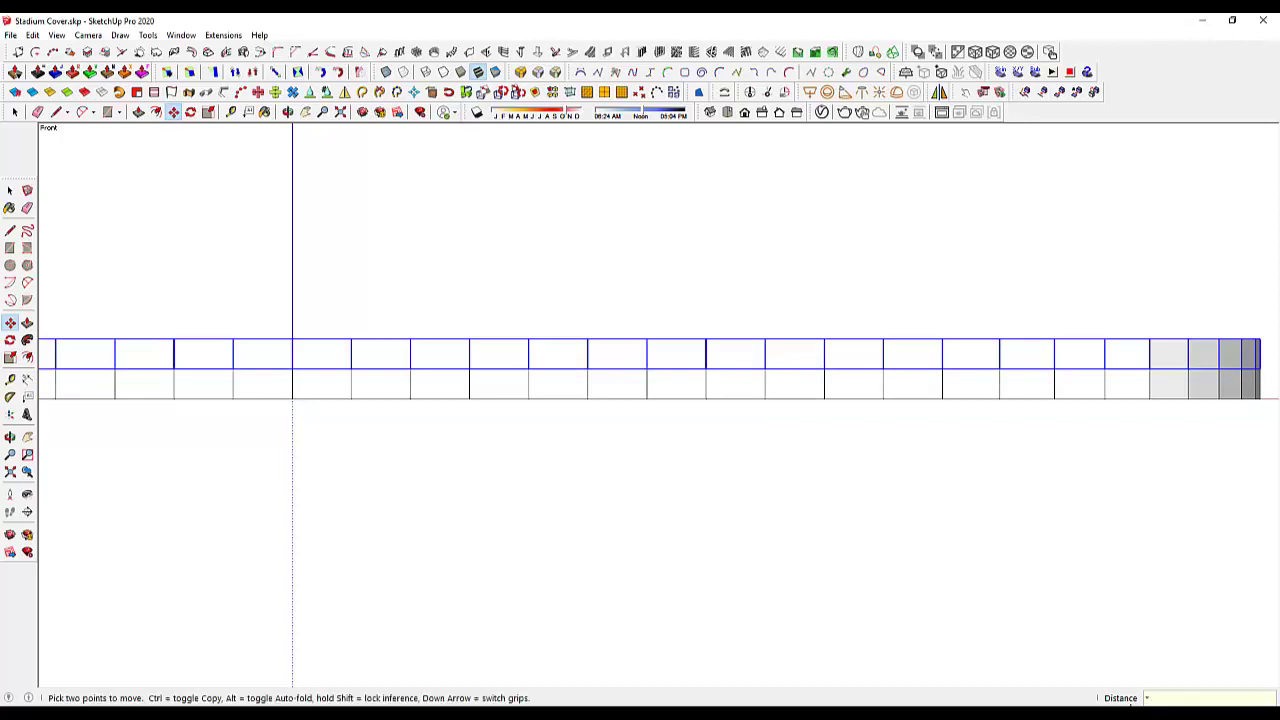
text(11)
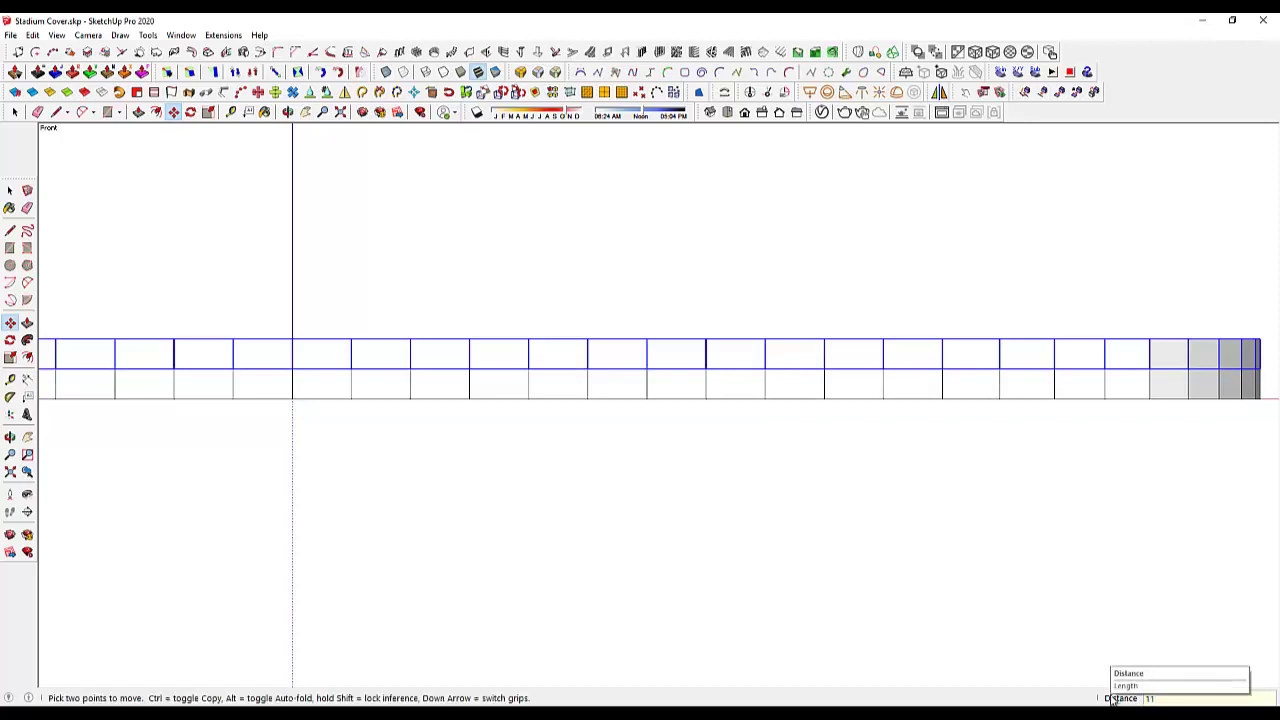
key(Return)
Cancel the misplaced copy and reselect the whole panel bar
key(Escape)
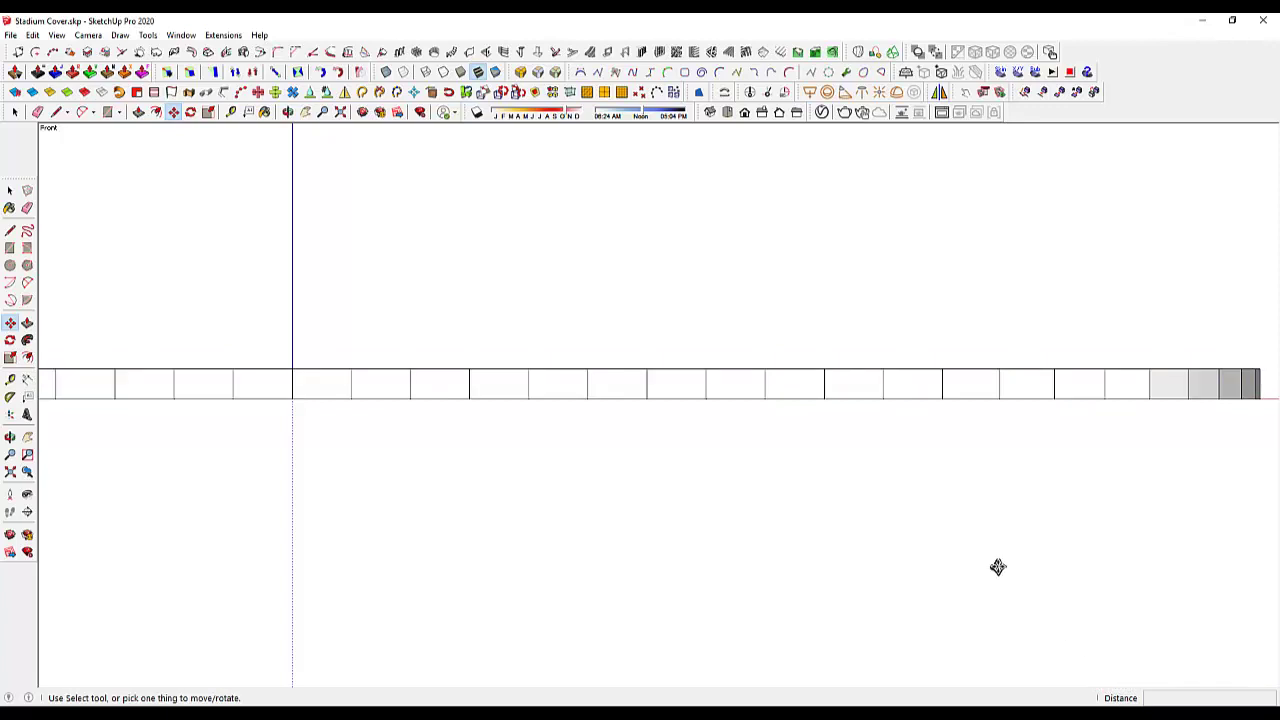
key(space)
scroll(806, 453, down, 2)
scroll(806, 453, down, 2)
scroll(489, 408, down, 1)
drag(104, 352, 950, 470)
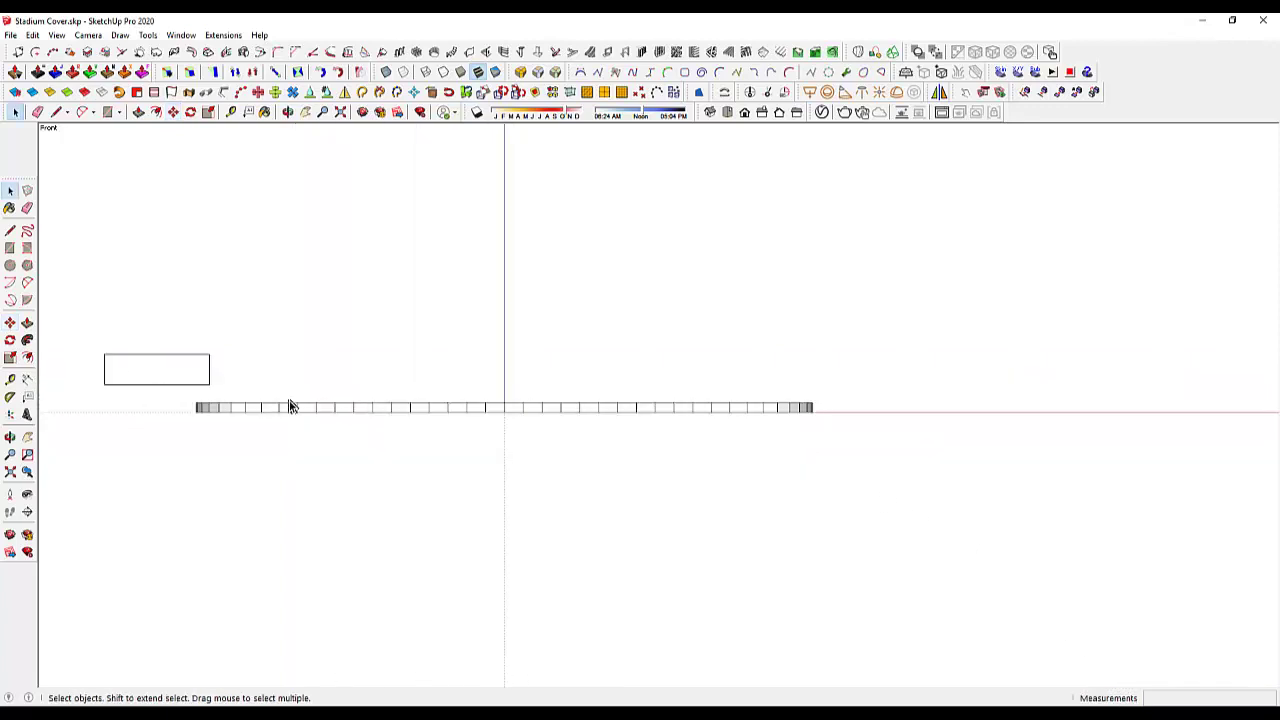
scroll(700, 420, up, 2)
scroll(620, 420, up, 2)
Copy the bar 40 cm upward and array it into eleven stacked rows
key(m)
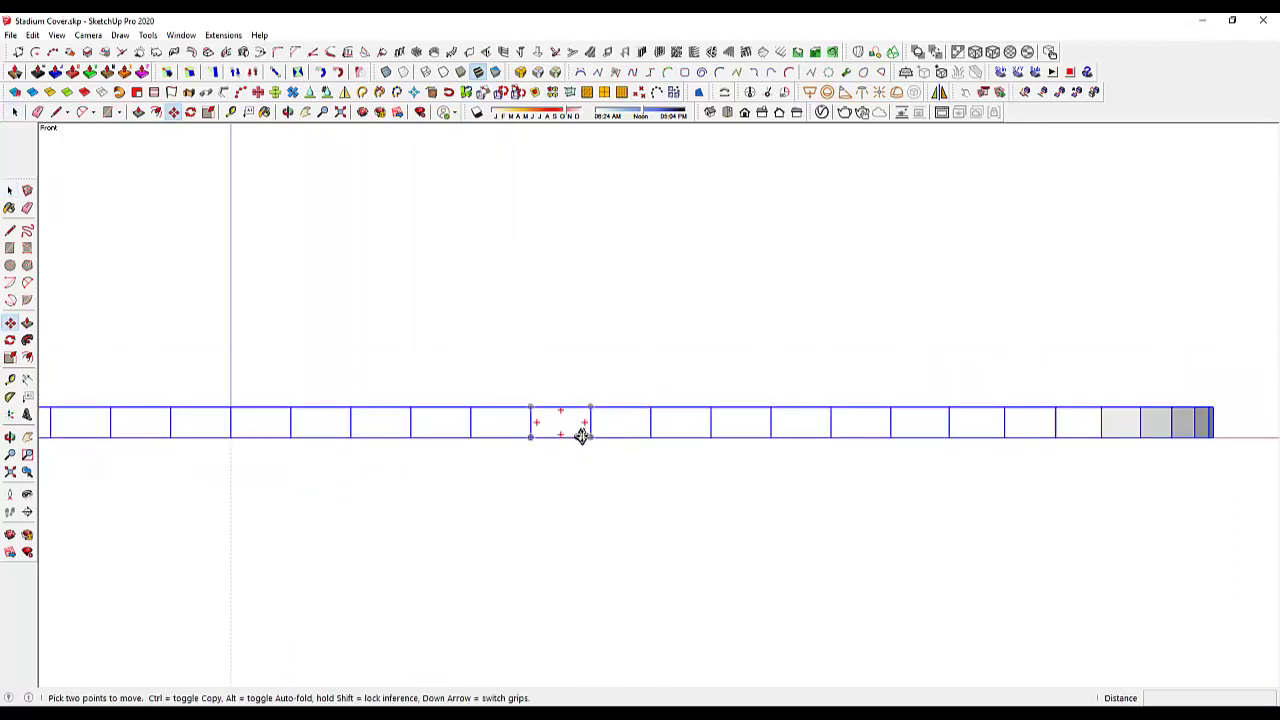
scroll(588, 435, up, 2)
click(591, 438)
key(ctrl)
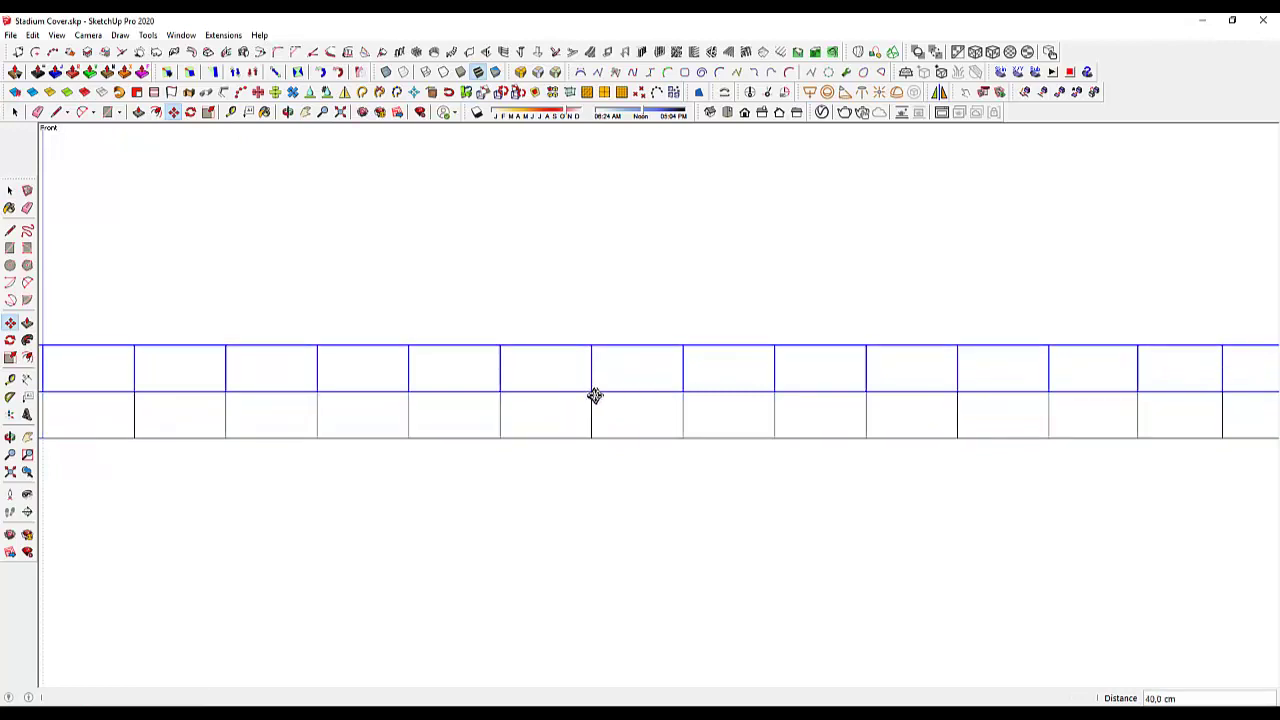
key(Return)
key(space)
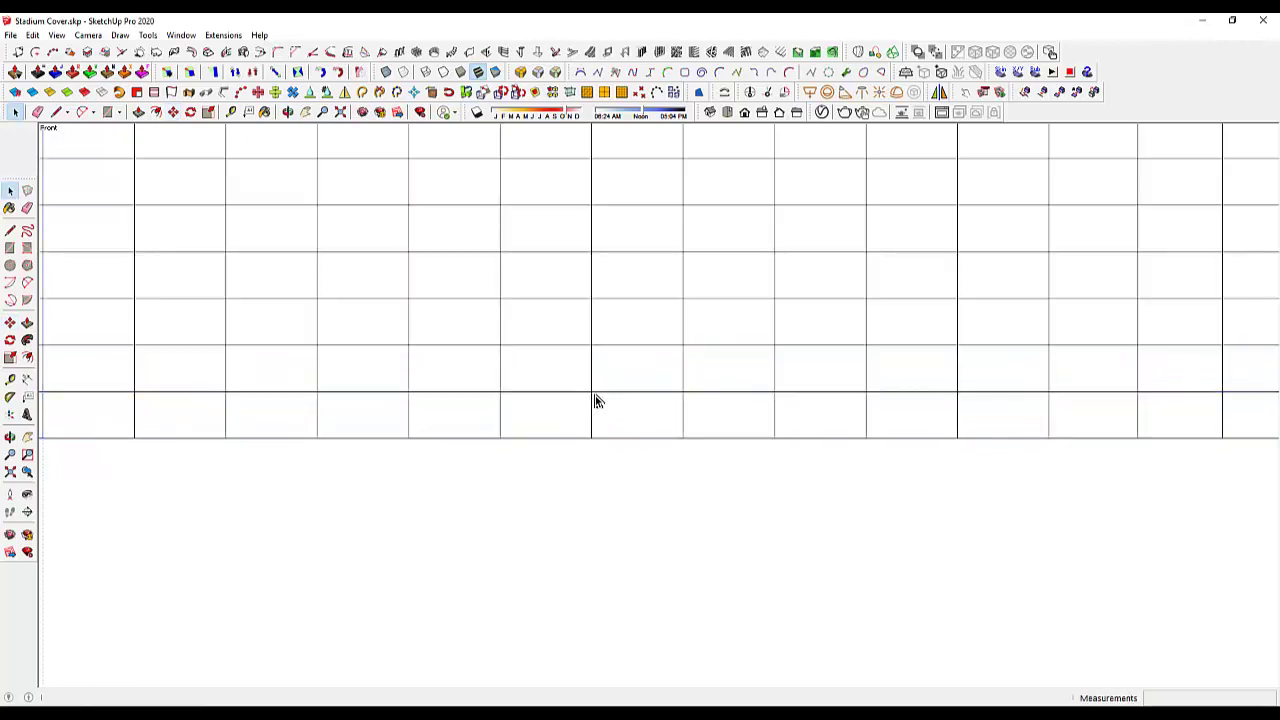
key(shift+z)
Select all the stacked rows and make them a single group
scroll(595, 400, down, 2)
scroll(572, 408, down, 1)
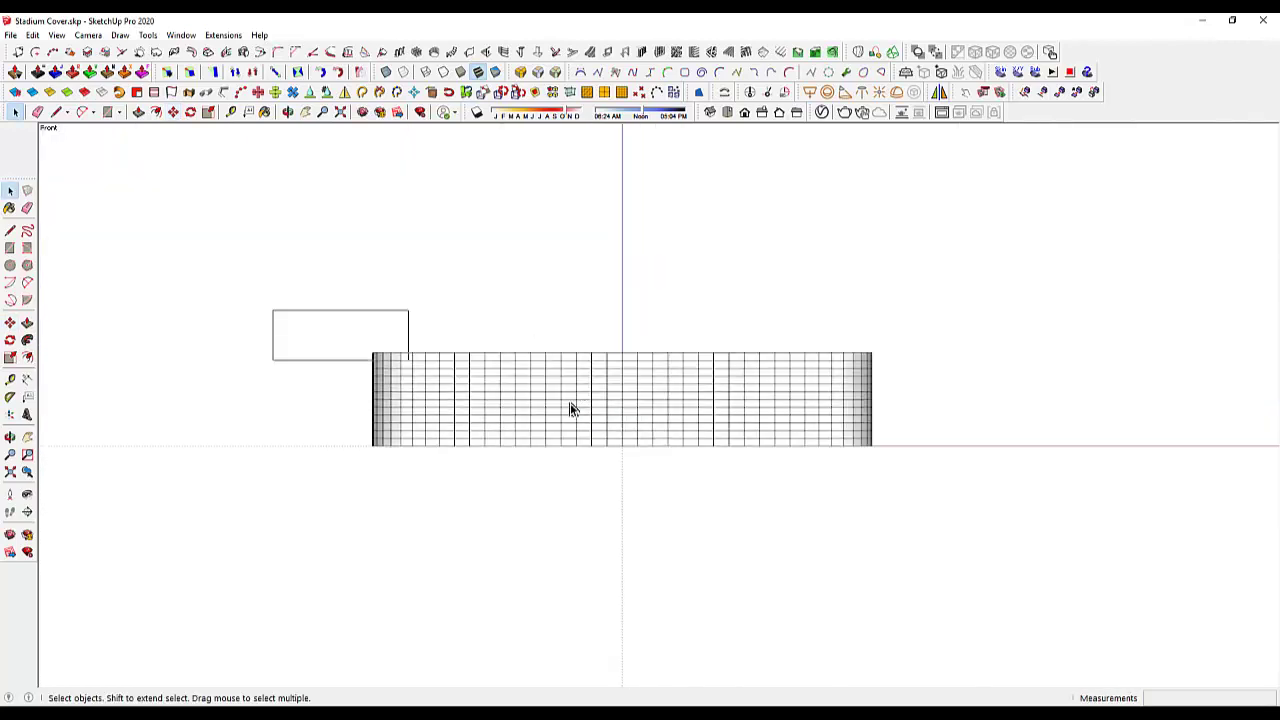
key(ctrl+a)
scroll(762, 400, up, 1)
right_click(762, 400)
click(806, 239)
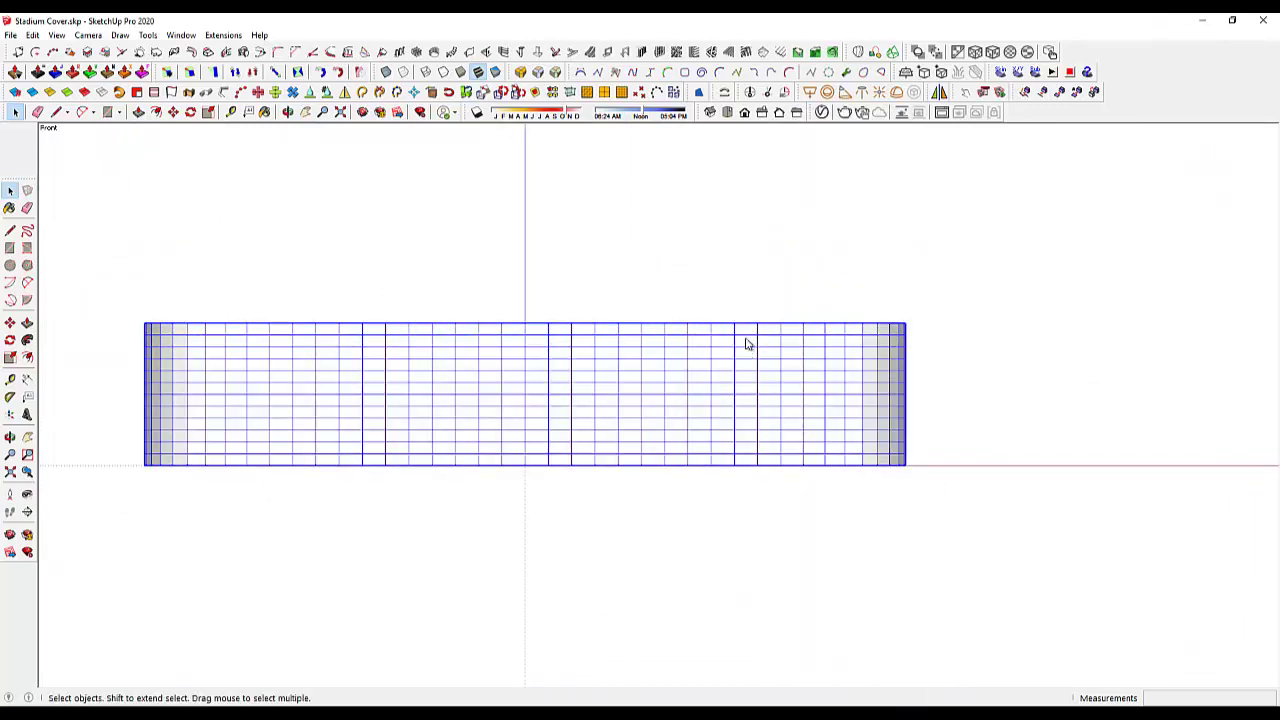
right_click(745, 344)
click(724, 275)
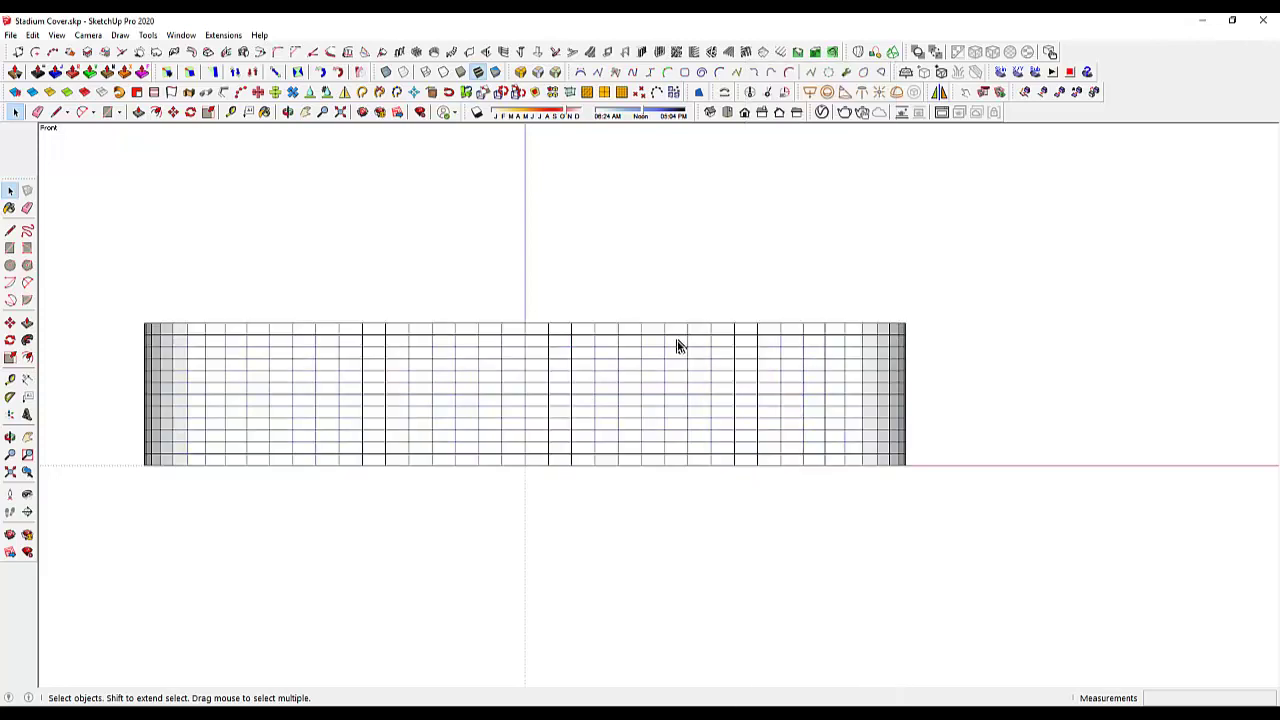
Ctrl-copy the grid wall group 3000 along the red axis
click(658, 357)
scroll(558, 369, down, 3)
key(m)
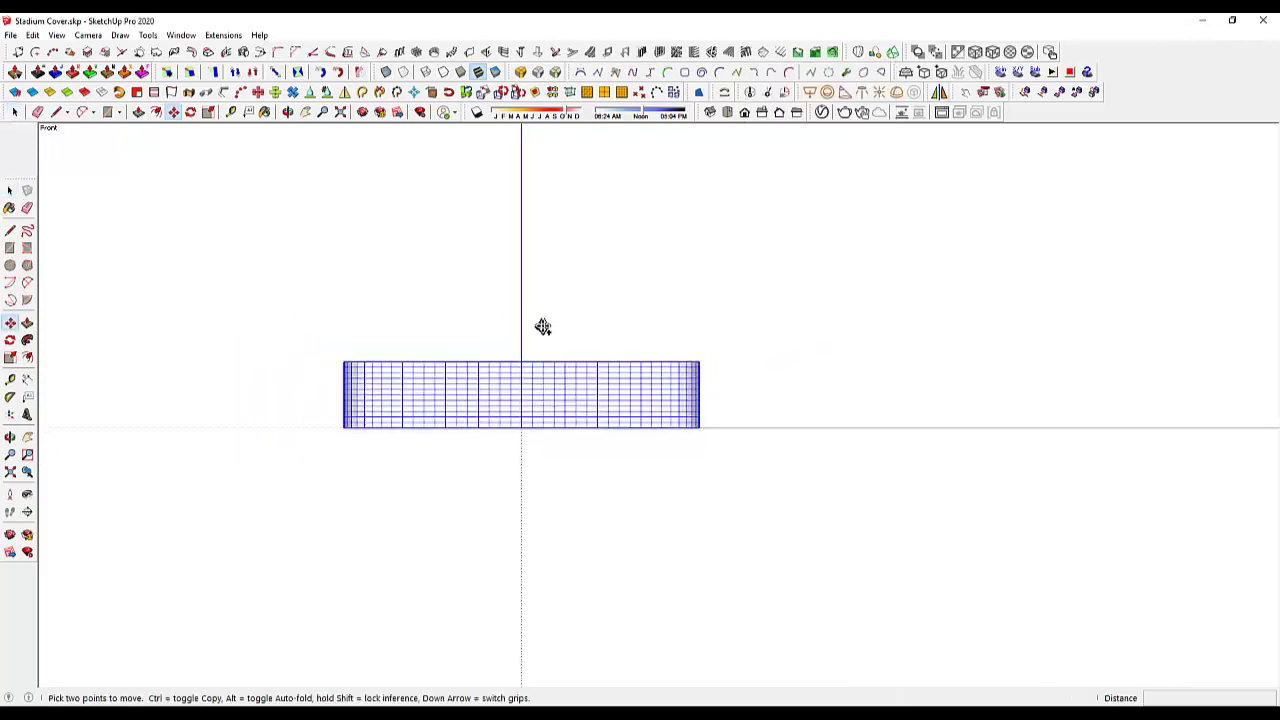
key(ctrl)
click(543, 326)
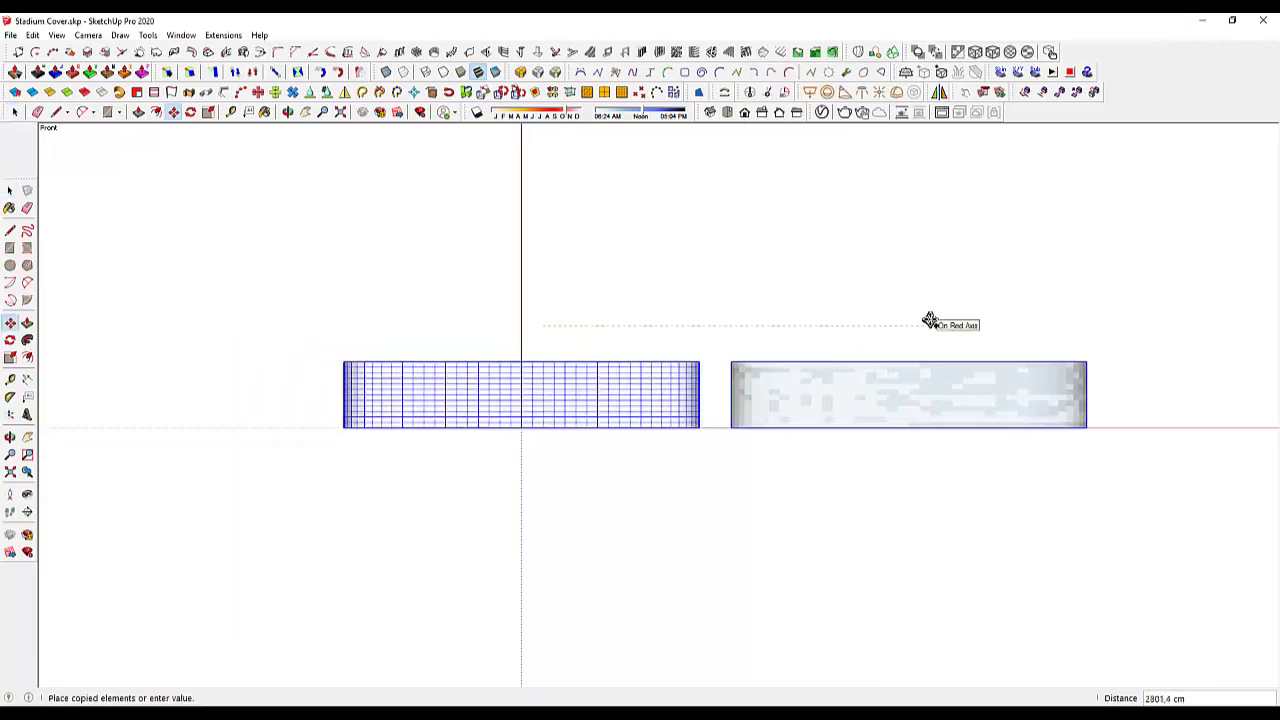
key(Return)
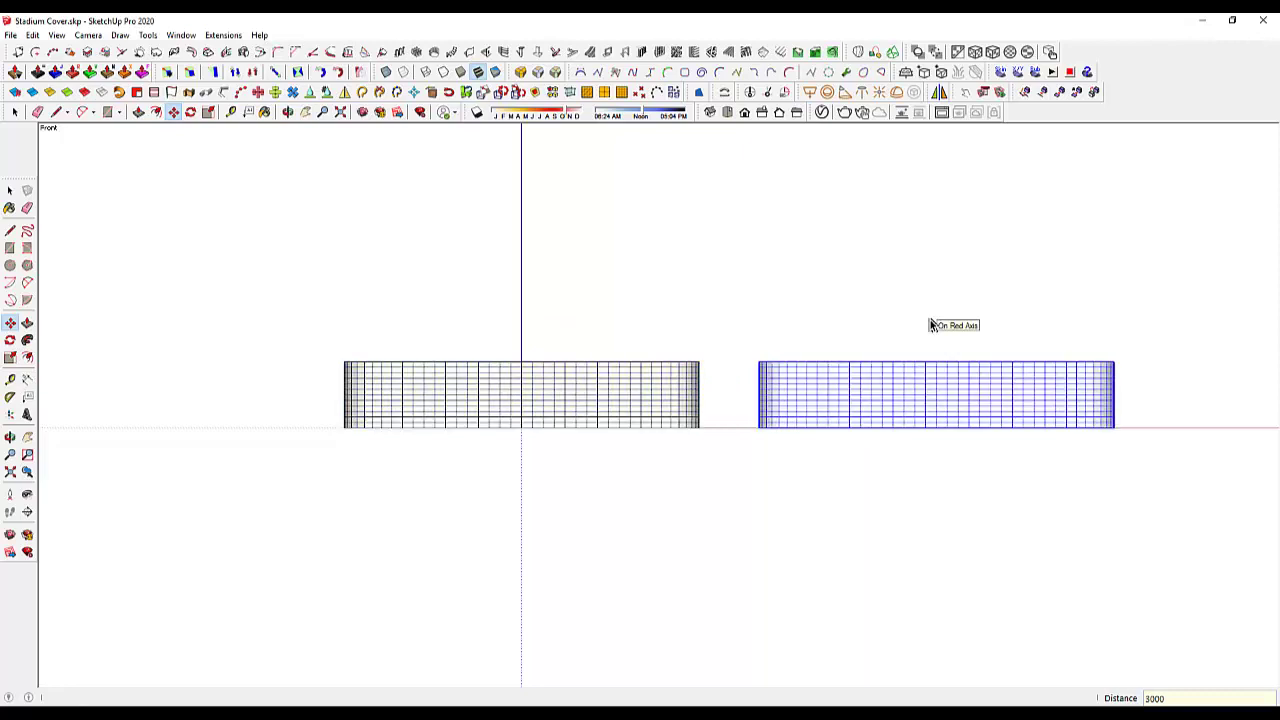
key(space)
Move the right-hand grid wall a further 2000 to the right
click(930, 460)
scroll(932, 416, up, 1)
click(932, 416)
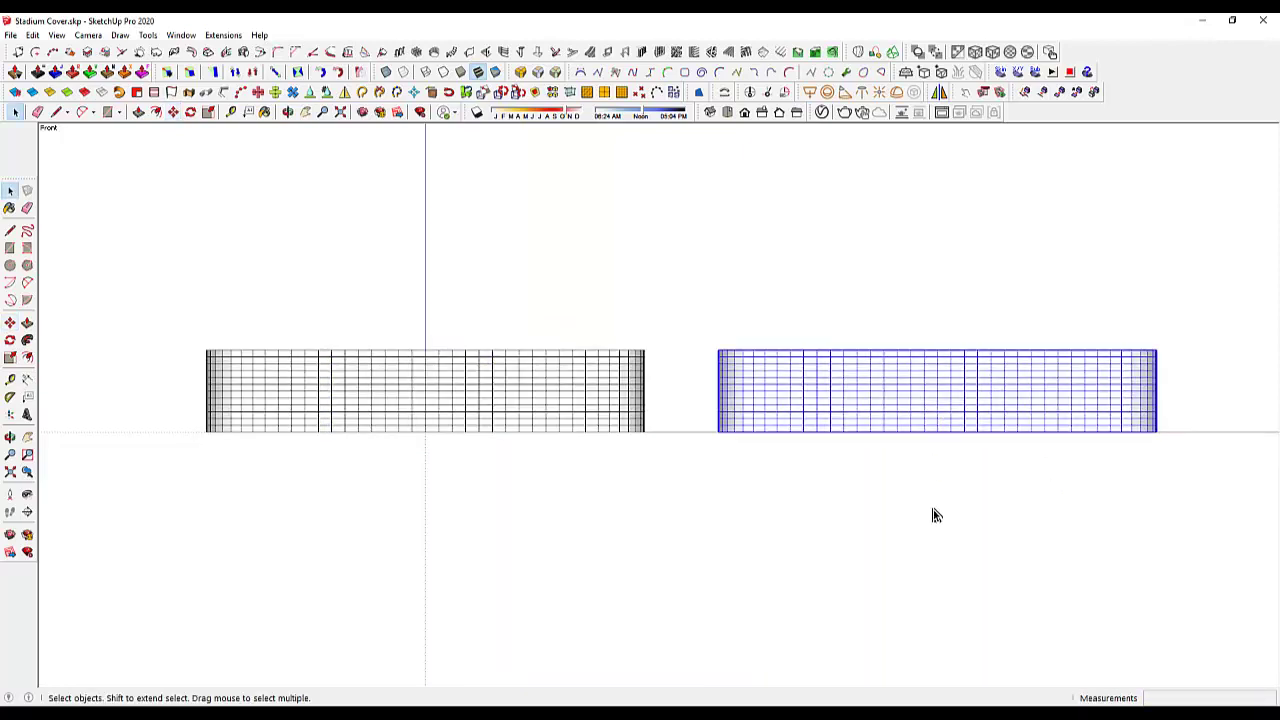
key(m)
click(946, 509)
text(000)
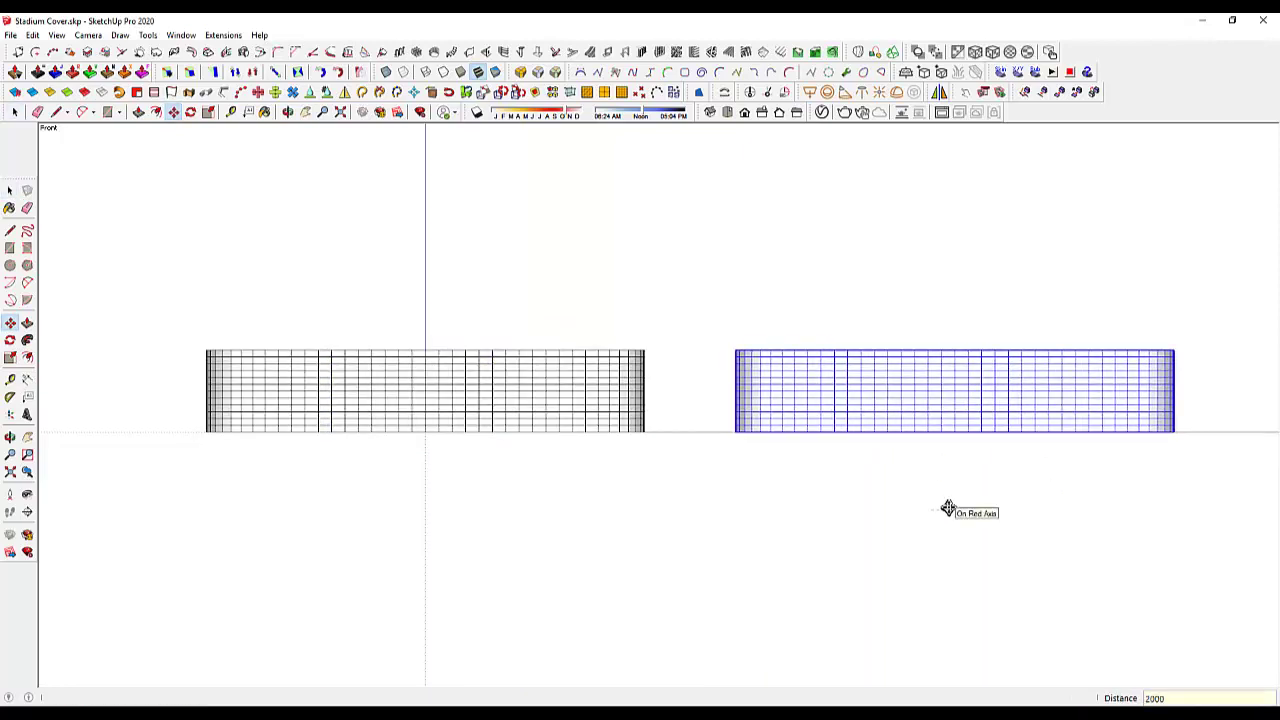
key(Return)
key(space)
scroll(510, 418, up, 1)
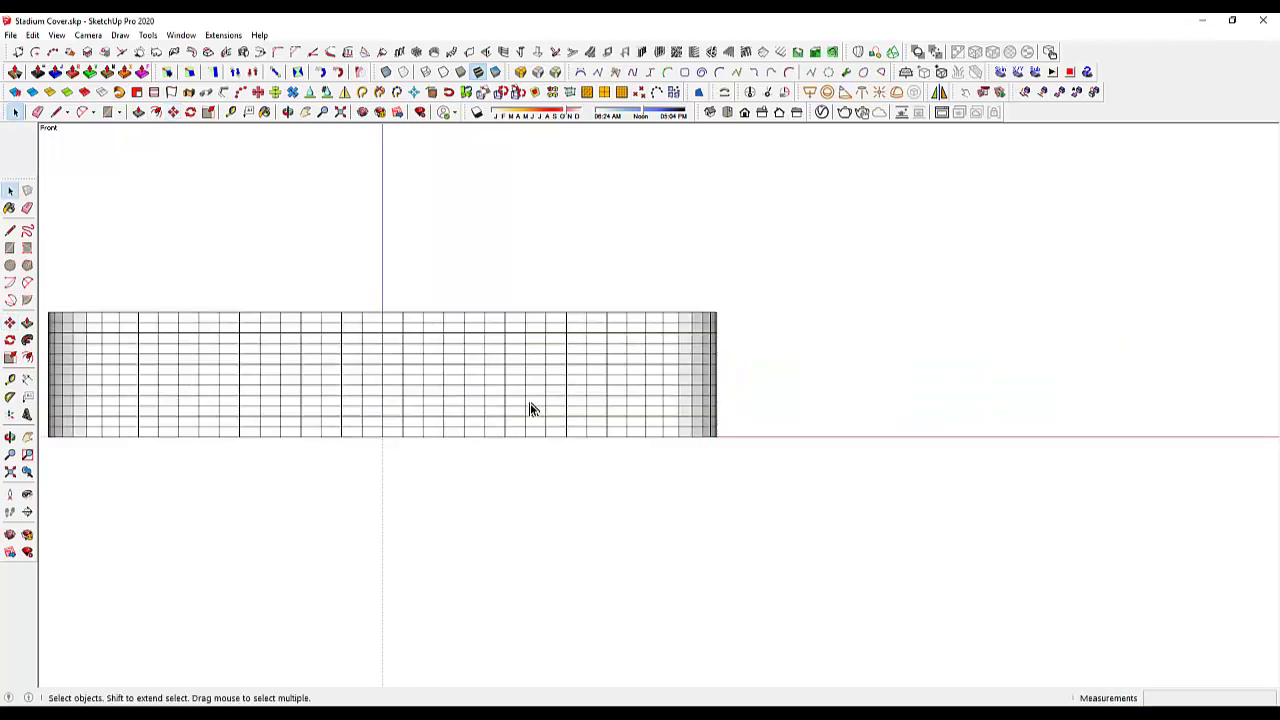
scroll(565, 405, down, 1)
Inside the left wall group, select all panel copies and make them unique
click(564, 401)
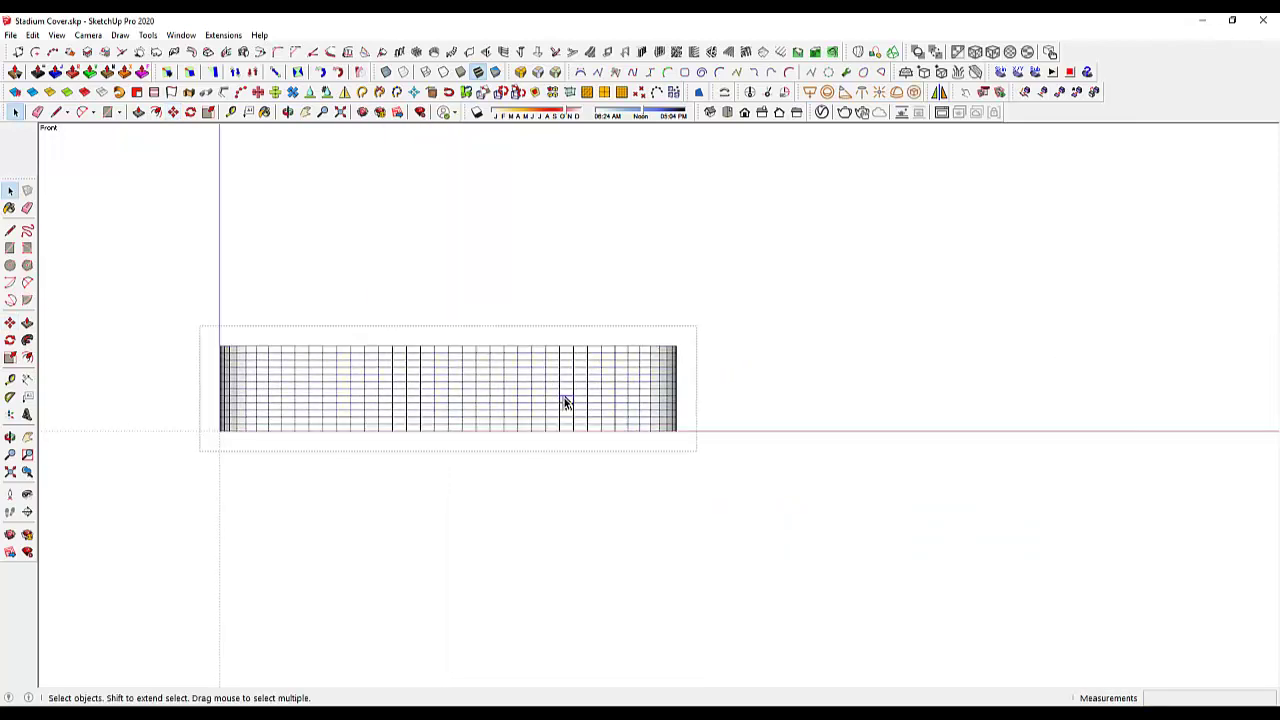
scroll(565, 402, down, 3)
scroll(565, 402, up, 3)
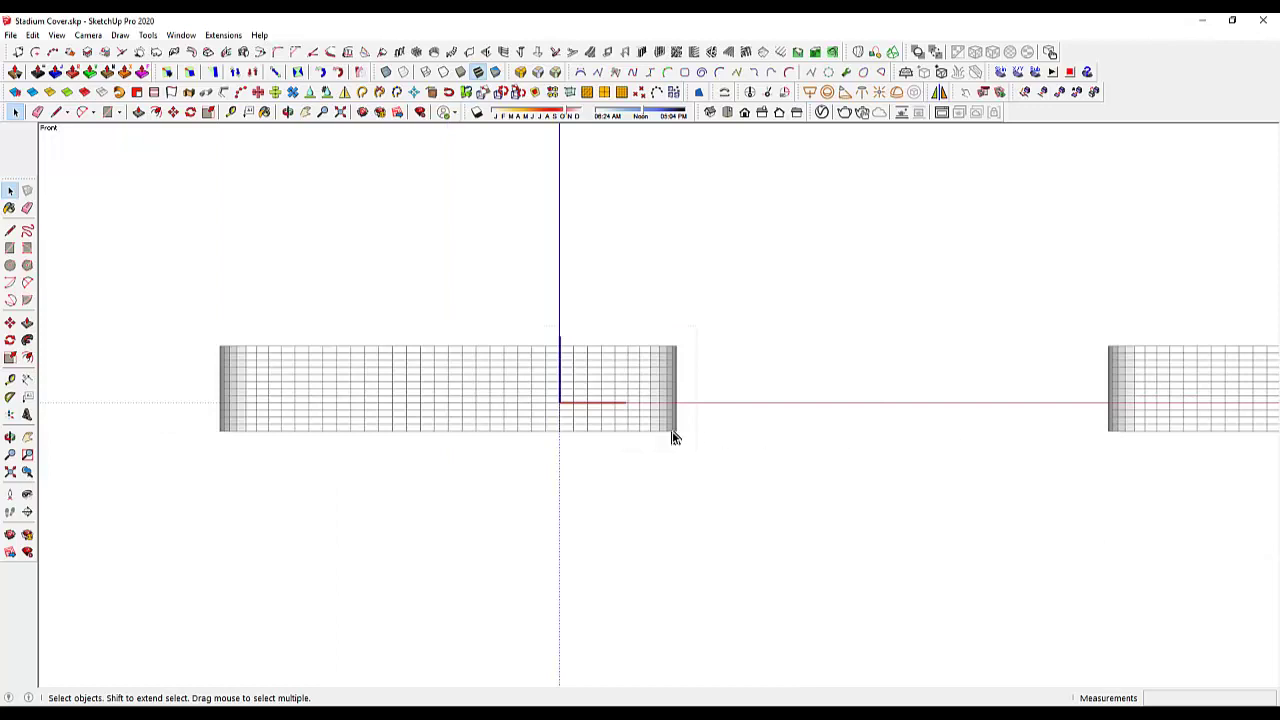
key(ctrl+a)
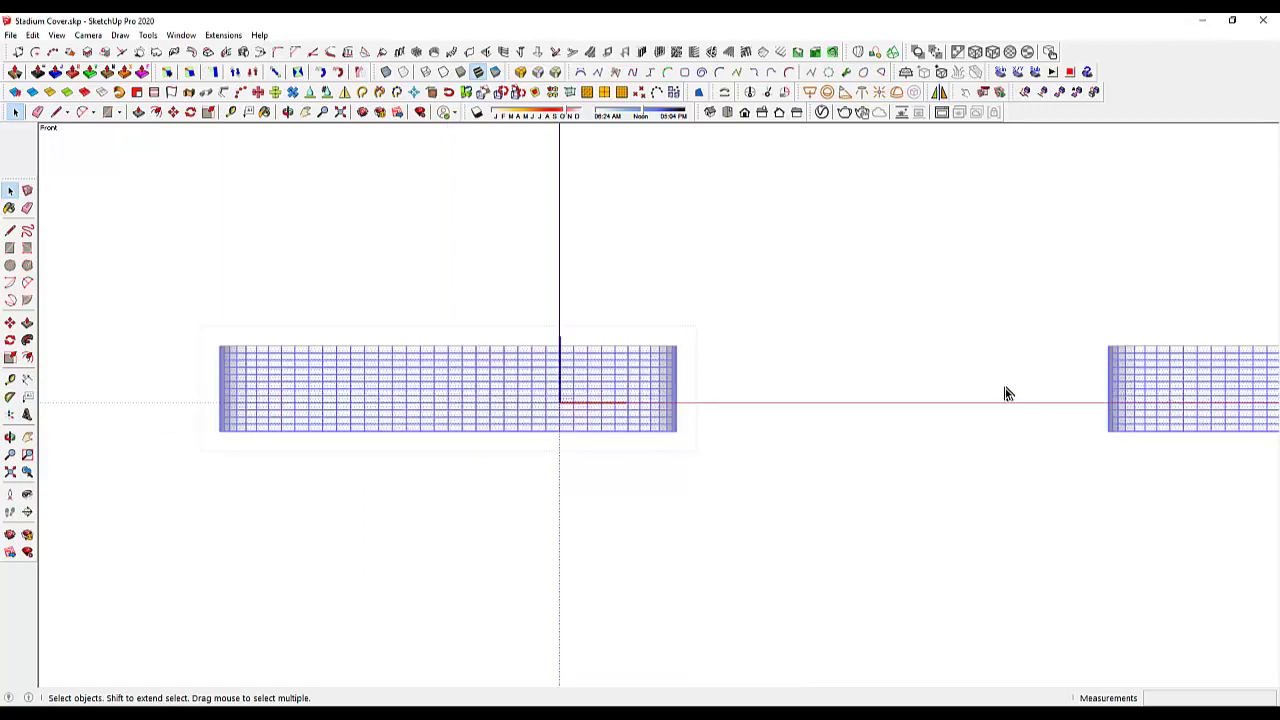
double_click(395, 386)
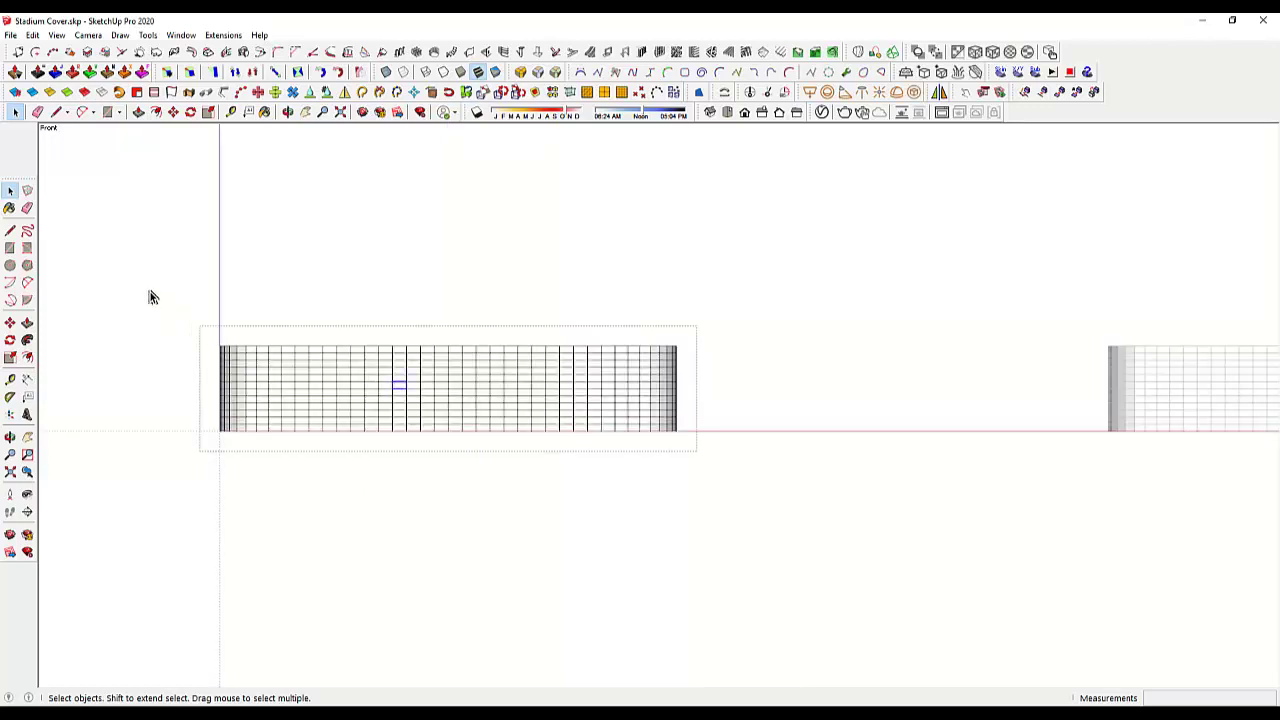
key(ctrl+a)
right_click(596, 390)
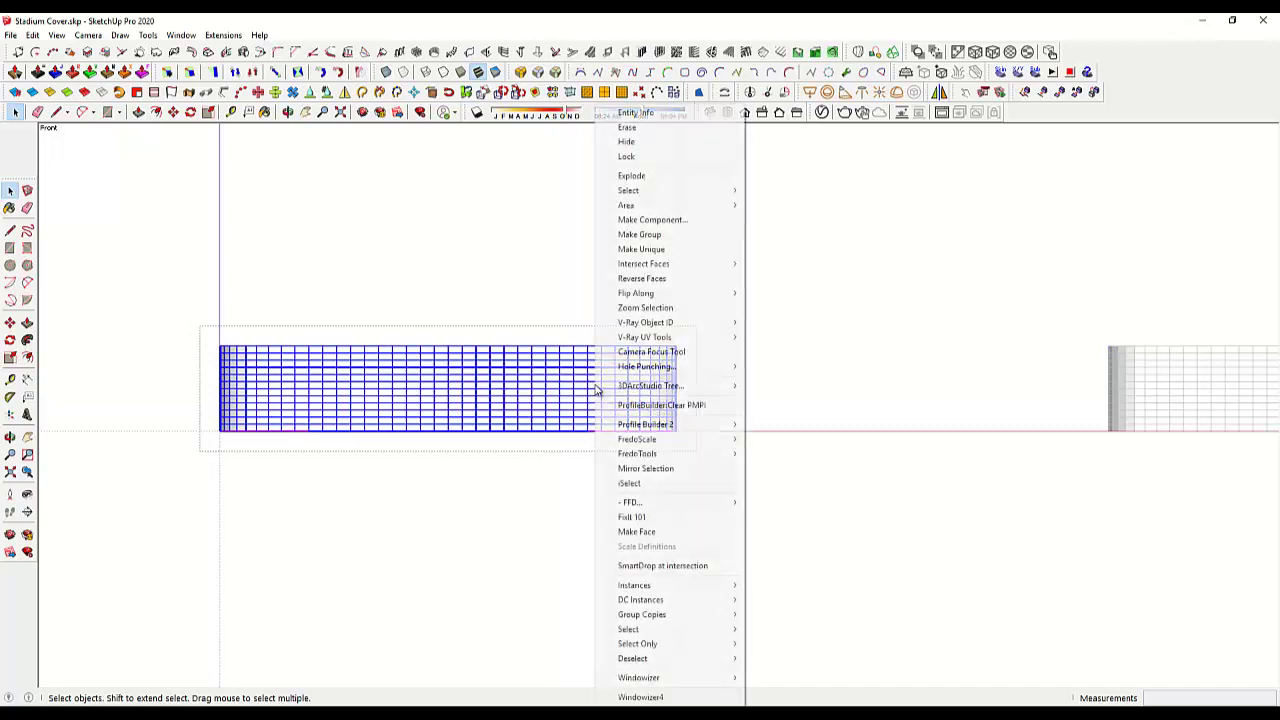
click(658, 250)
Enter the nested panel group, close the edits, and return to the front view
double_click(601, 389)
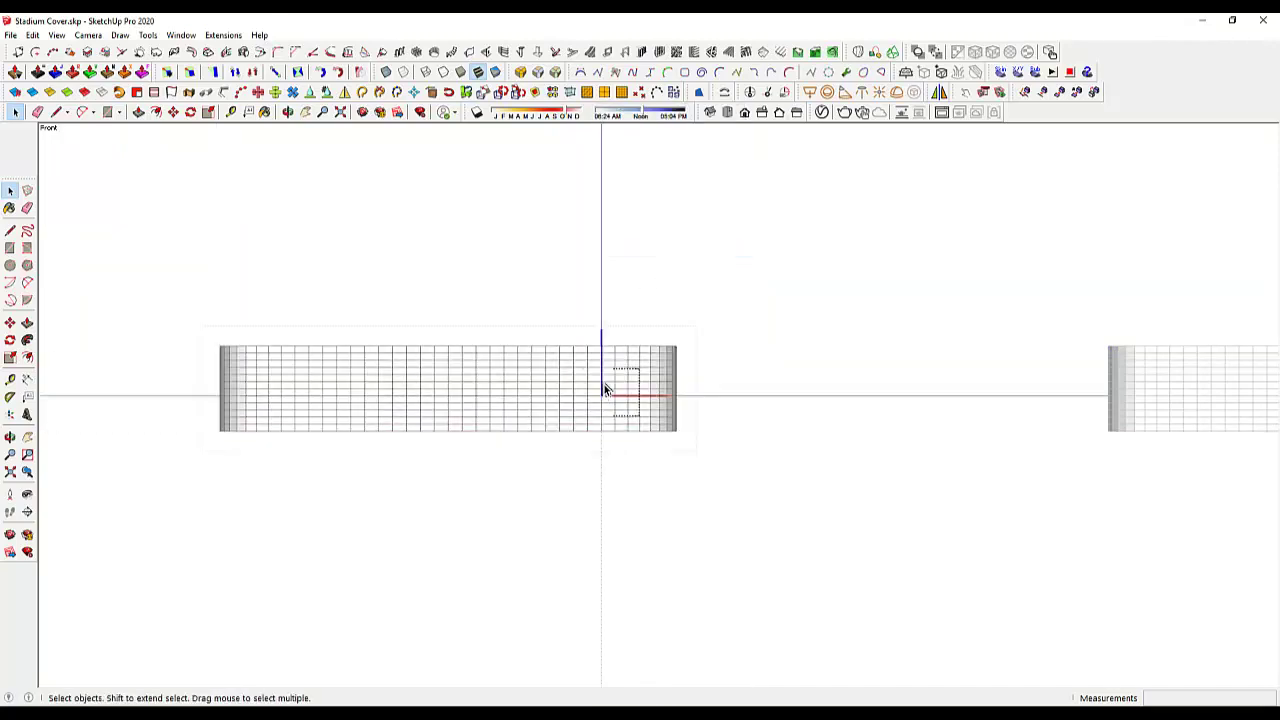
key(ctrl+a)
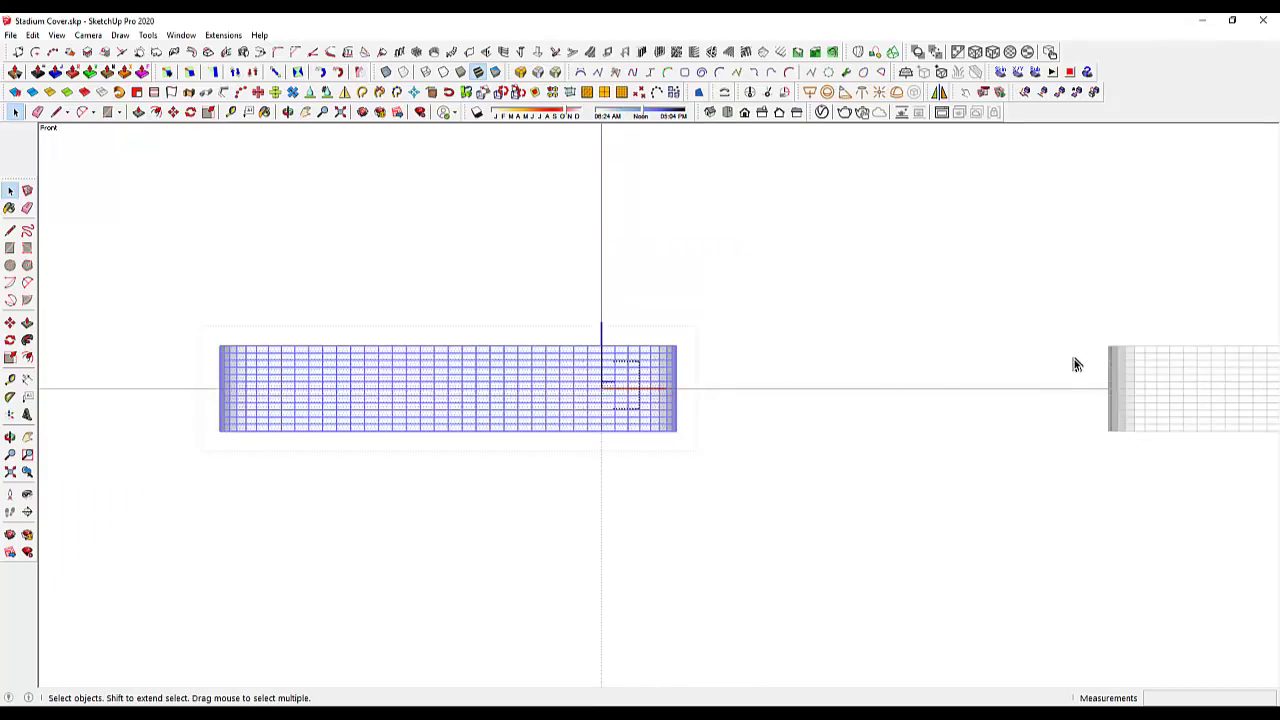
click(800, 391)
click(730, 391)
mouse_move(474, 397)
middle_down()
mouse_move(502, 449)
mouse_move(834, 477)
mouse_move(870, 355)
mouse_move(597, 434)
mouse_move(813, 383)
mouse_move(634, 423)
middle_up()
click(638, 405)
click(745, 115)
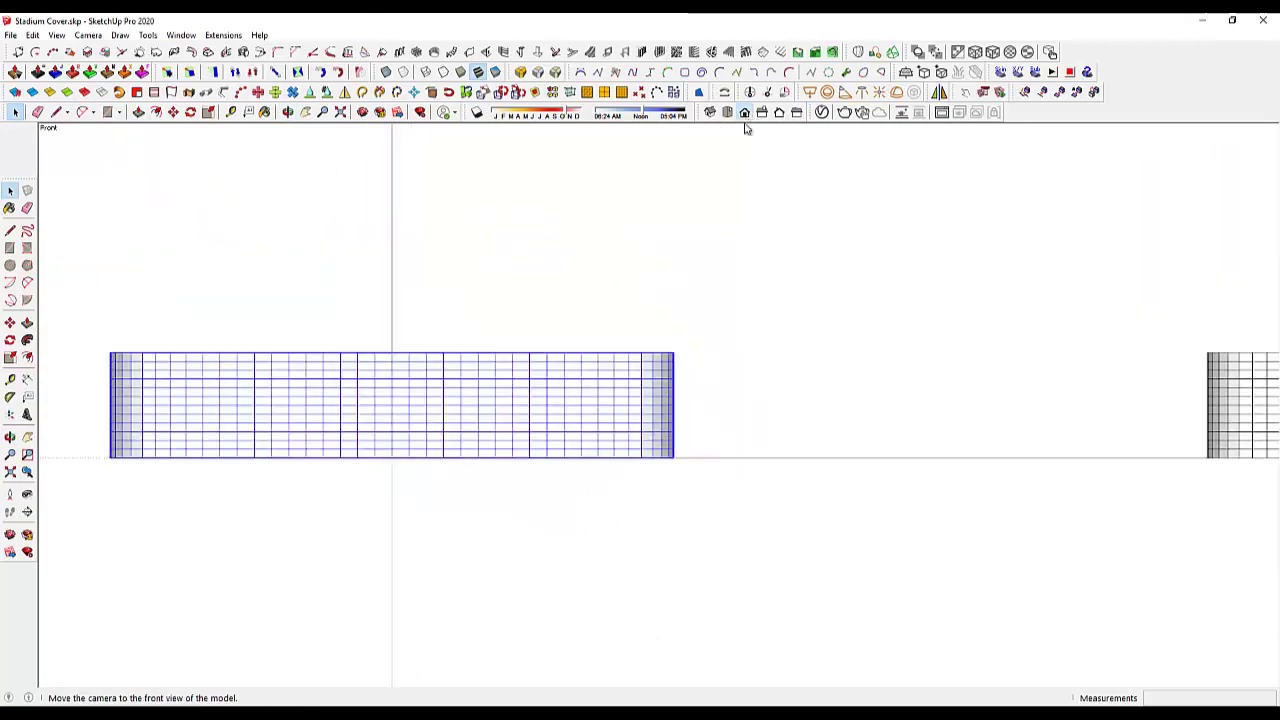
scroll(601, 329, down, 2)
scroll(360, 374, up, 3)
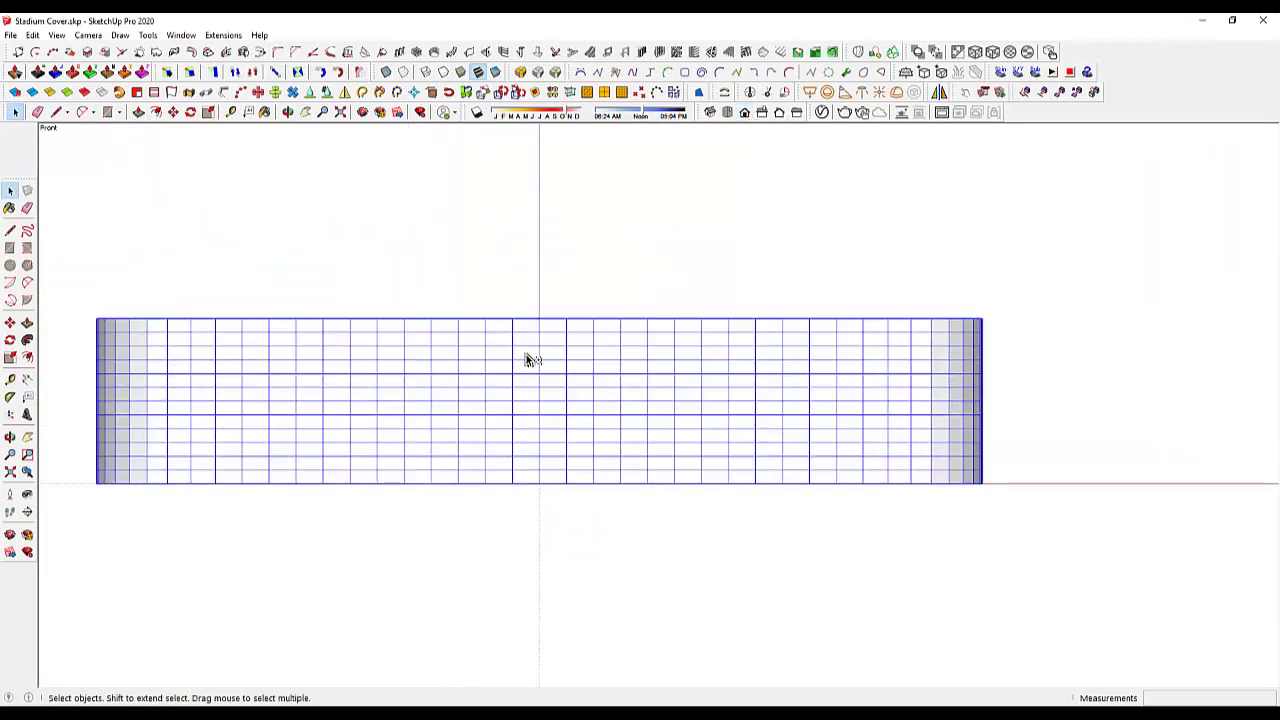
Open the small origin panel and draw both corner-to-corner diagonals across the rectangle
scroll(671, 380, up, 3)
double_click(673, 390)
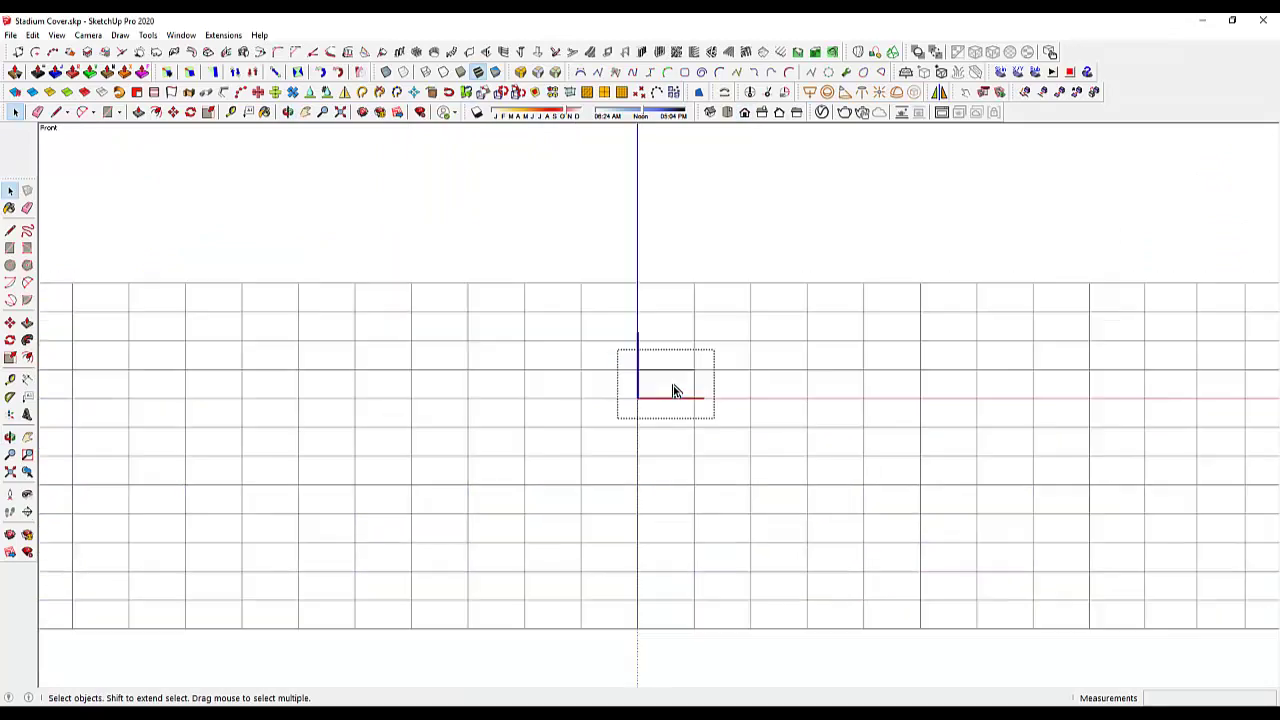
key(shift+z)
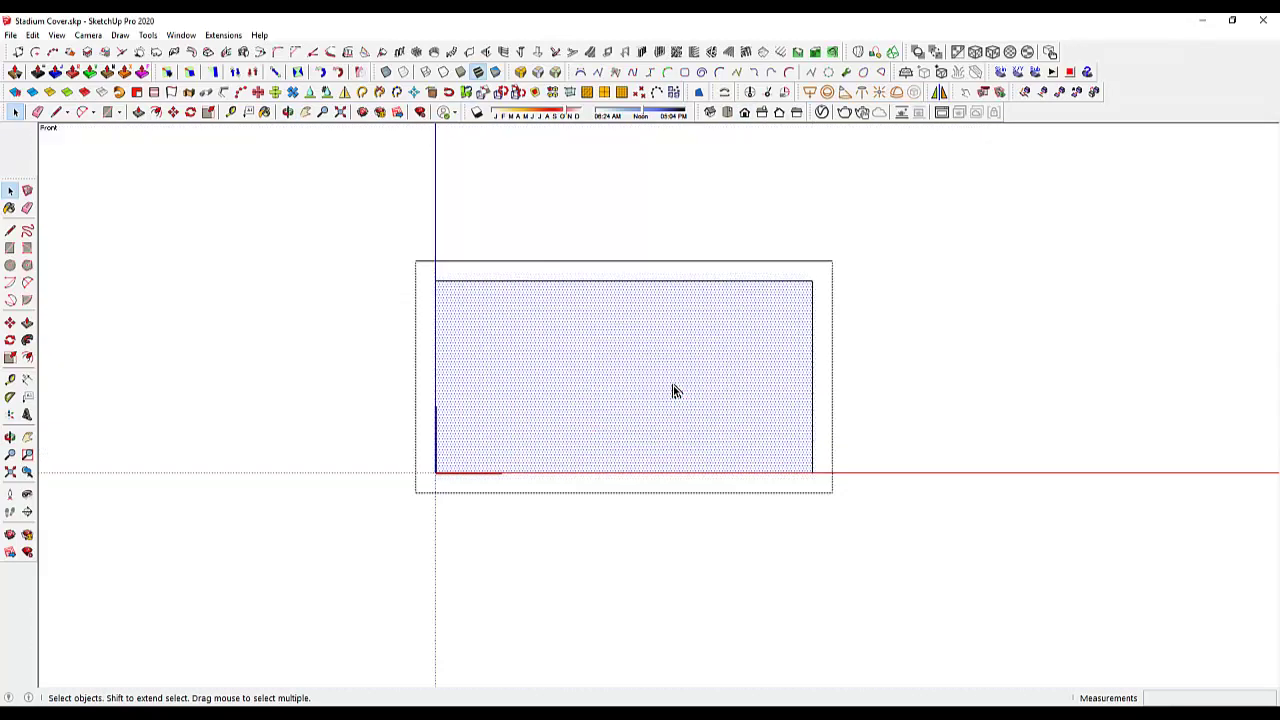
scroll(531, 430, up, 1)
key(l)
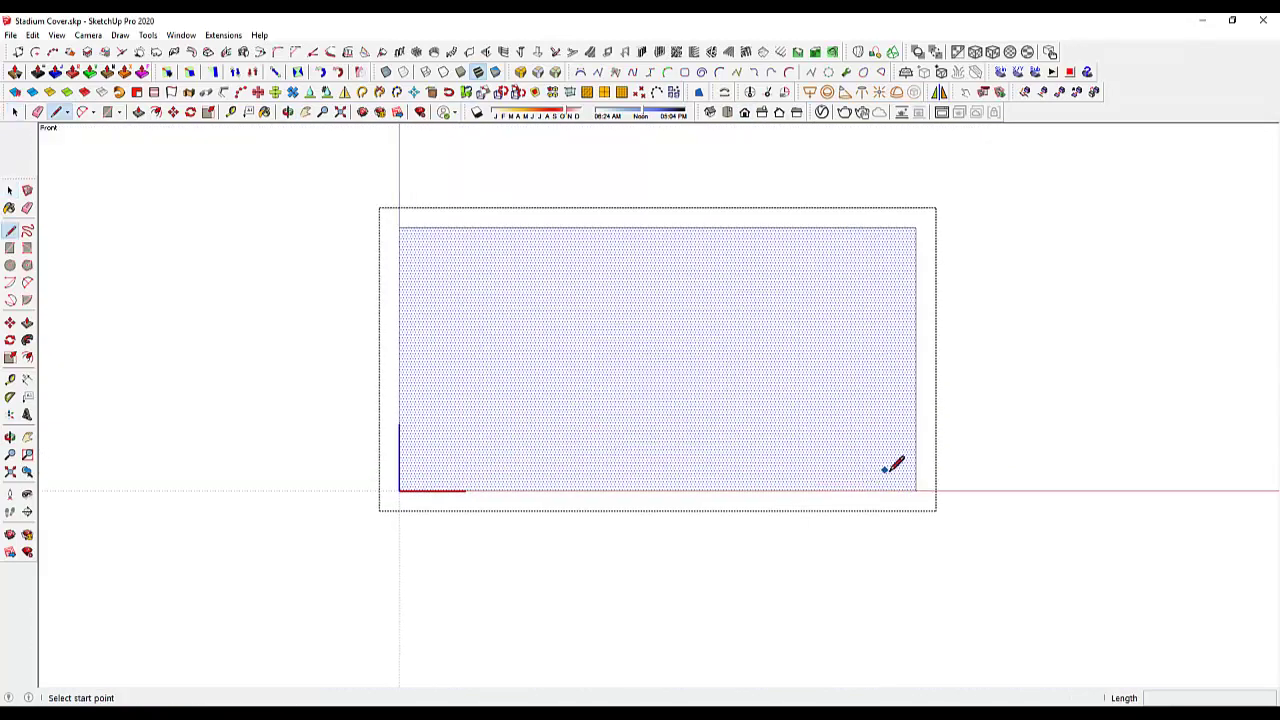
click(915, 490)
click(400, 228)
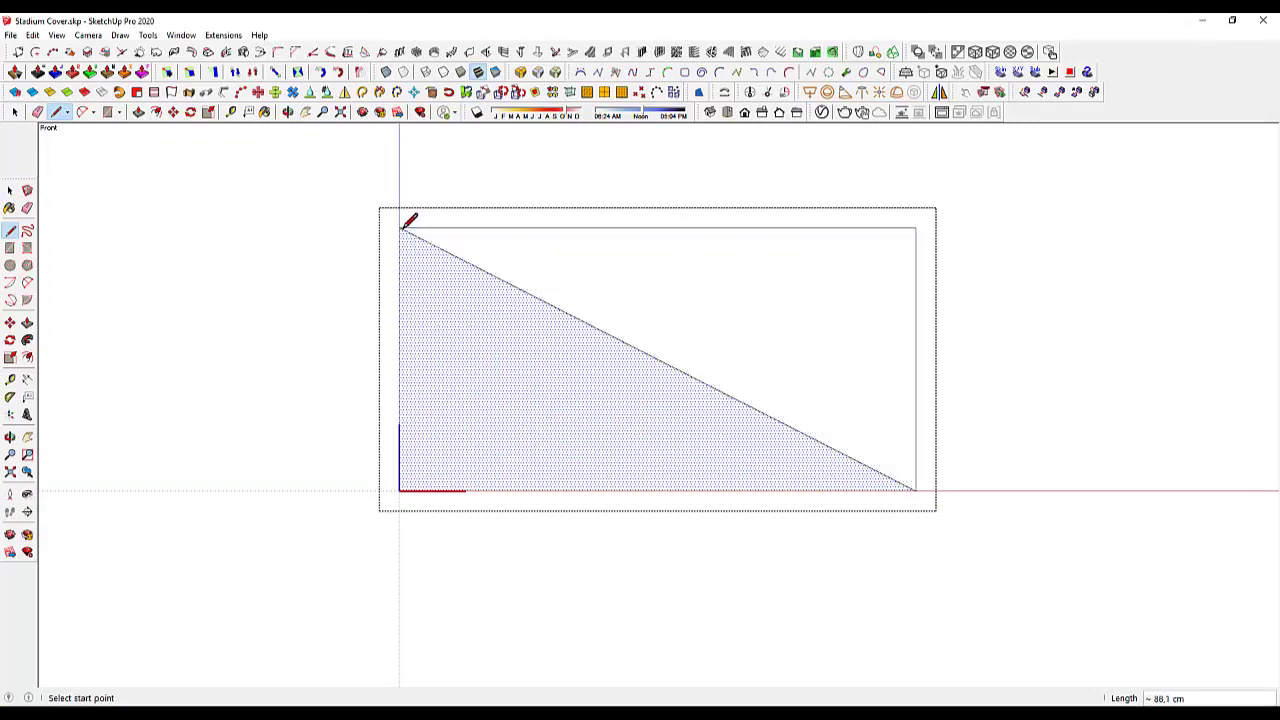
click(914, 228)
click(401, 489)
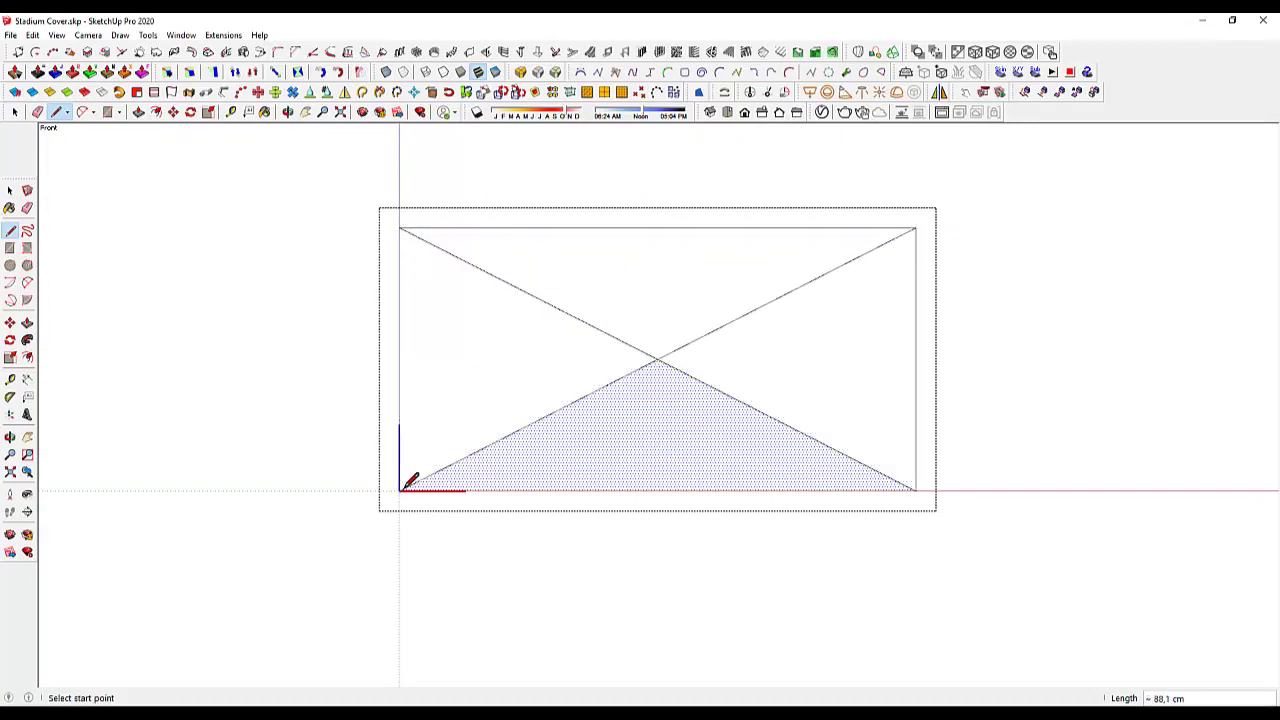
key(space)
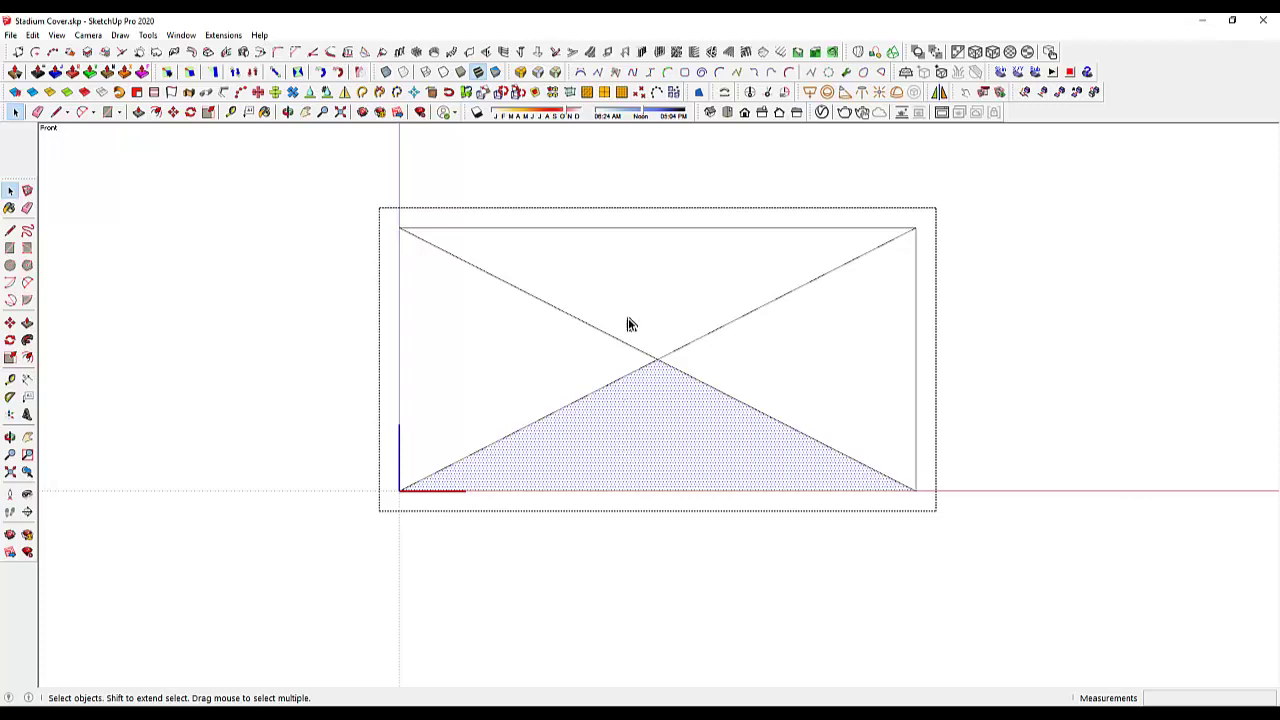
click(647, 226)
Move the diagonals' crossing point 20 sideways and 10 outward to form a pyramid
scroll(652, 277, up, 1)
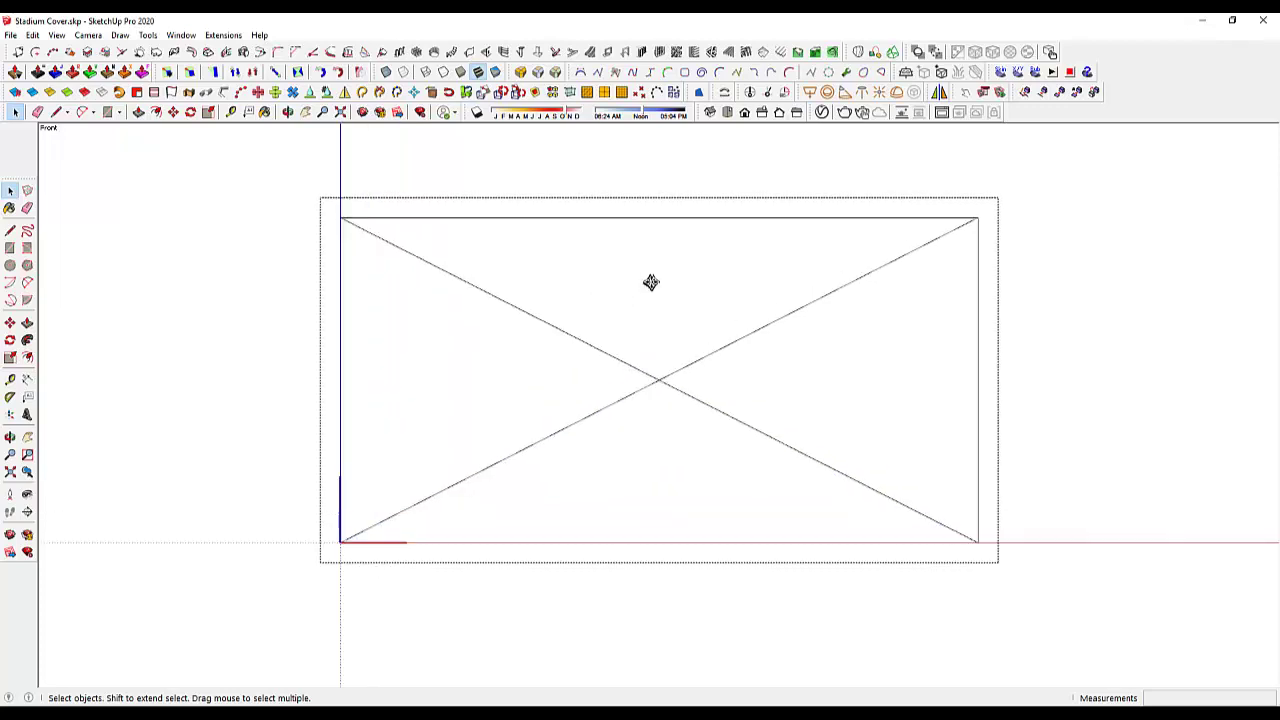
key(m)
click(656, 380)
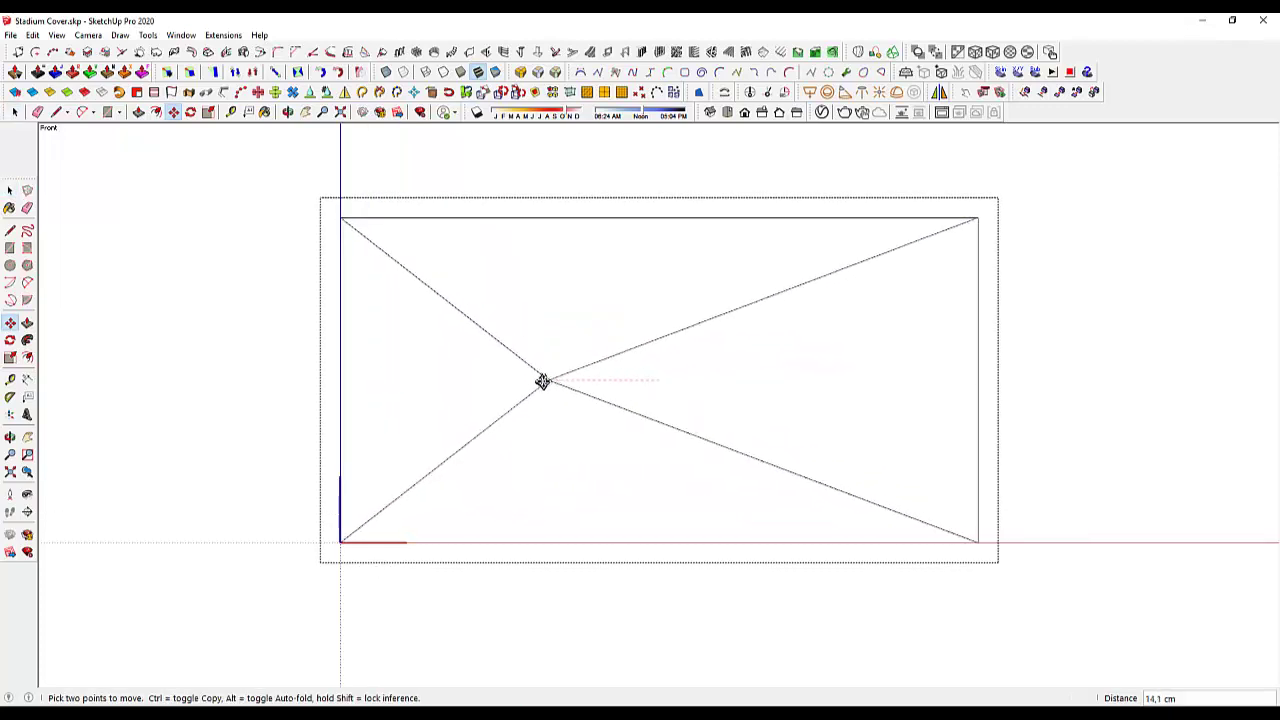
key(Return)
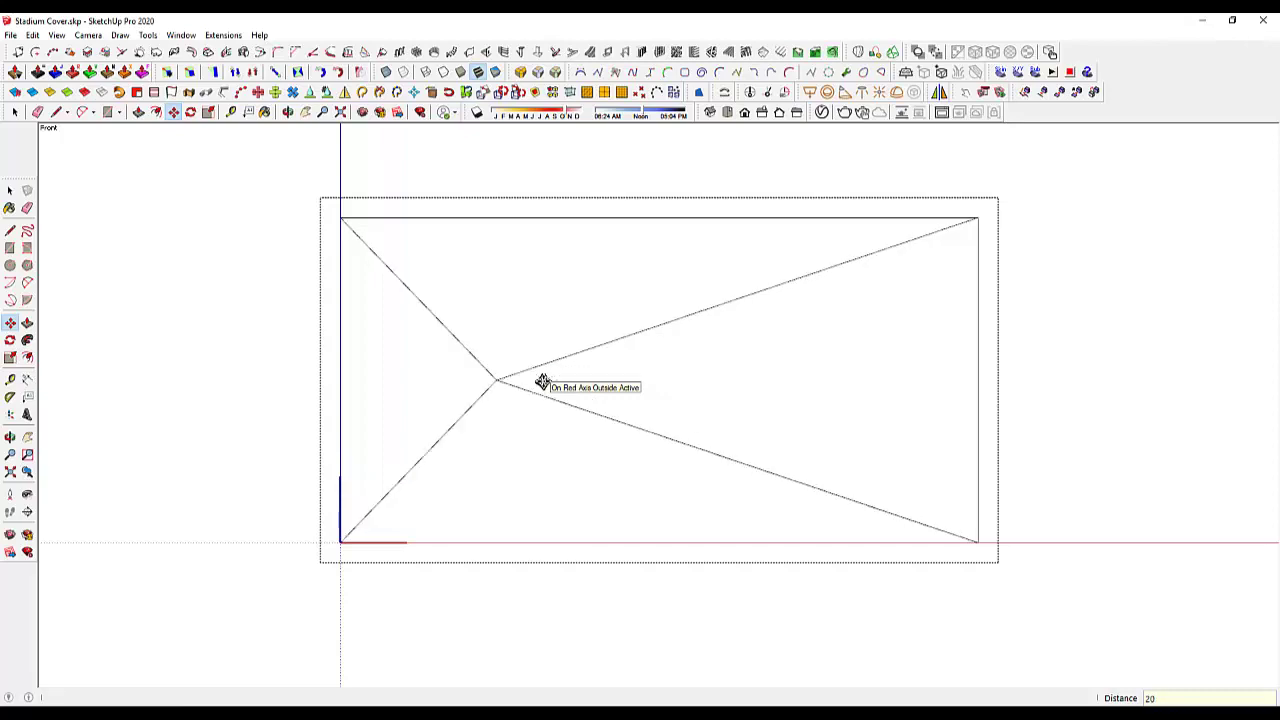
mouse_move(494, 409)
middle_down()
mouse_move(686, 494)
mouse_move(851, 531)
mouse_move(491, 418)
middle_up()
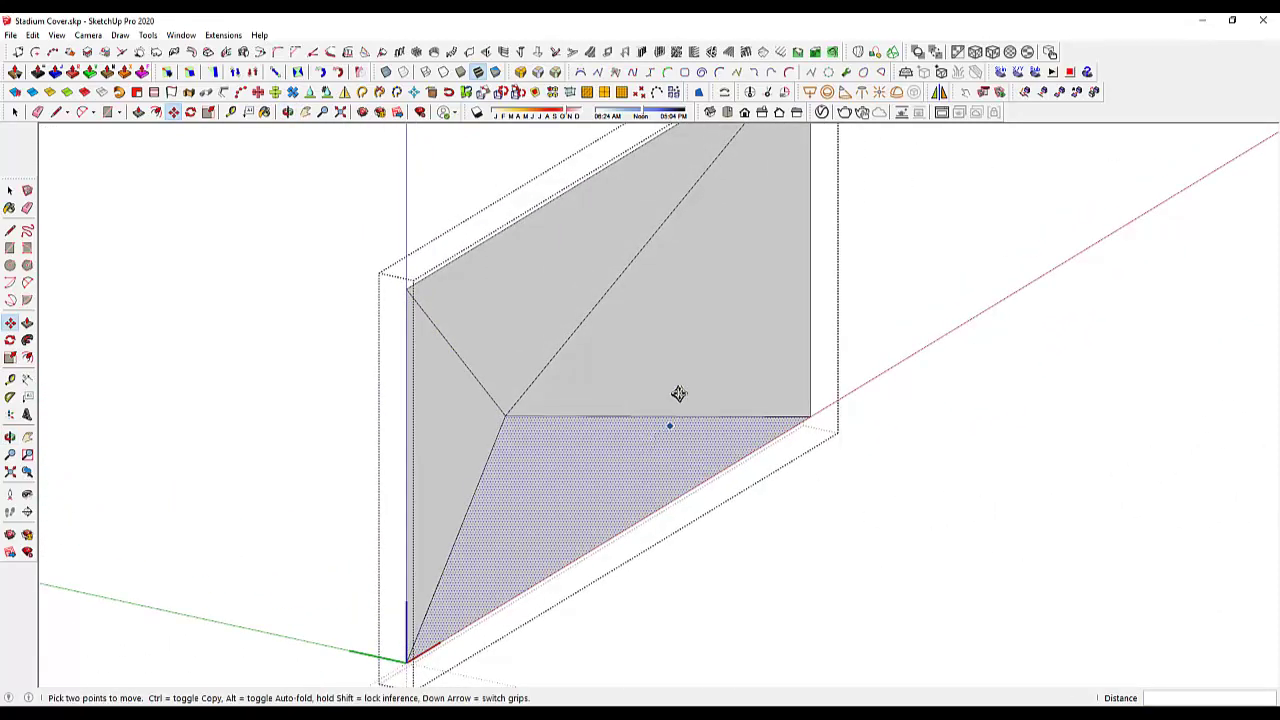
click(508, 425)
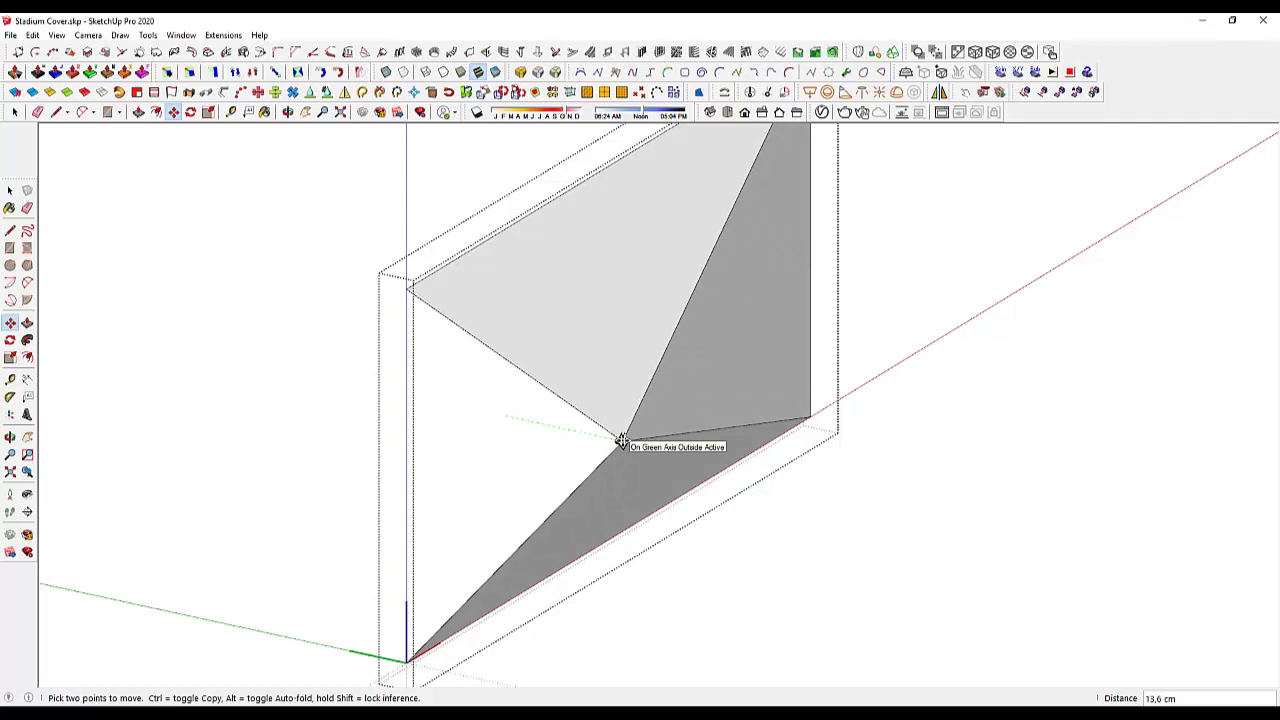
key(Return)
Exit the panel component and switch the camera to perspective to view the ring
key(space)
key(Escape)
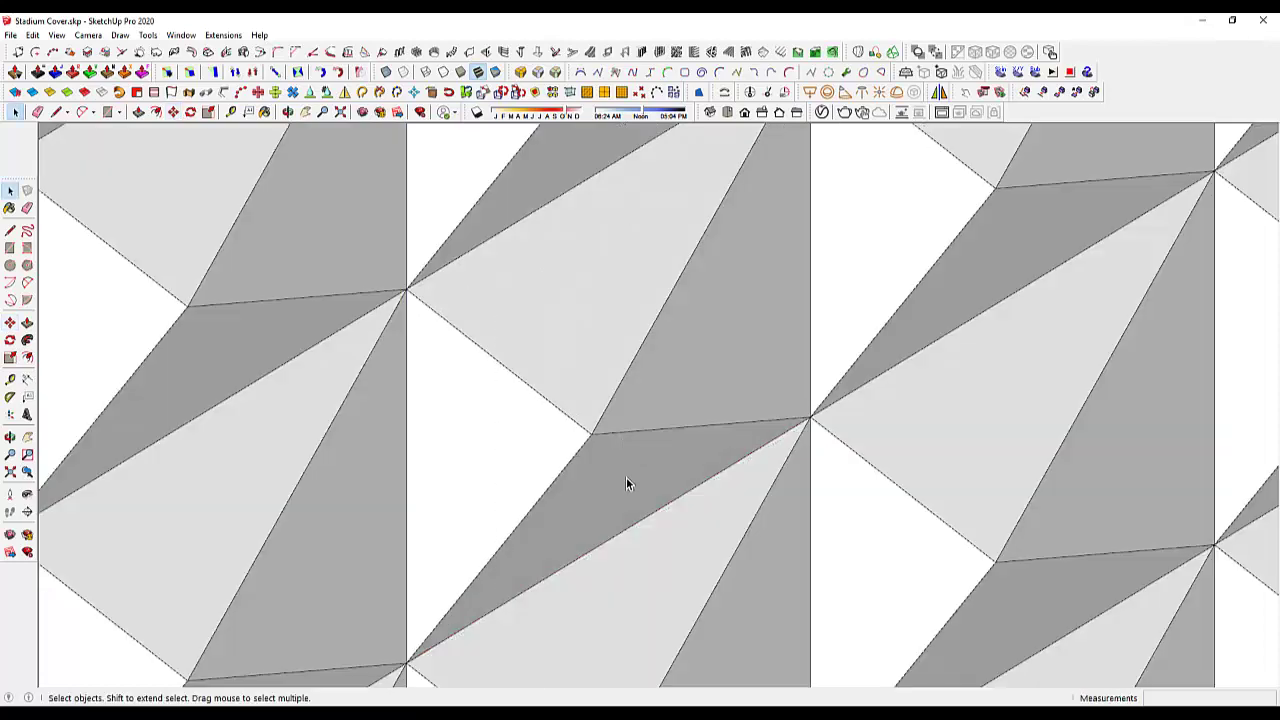
scroll(624, 476, down, 2)
scroll(622, 474, down, 2)
scroll(608, 474, down, 2)
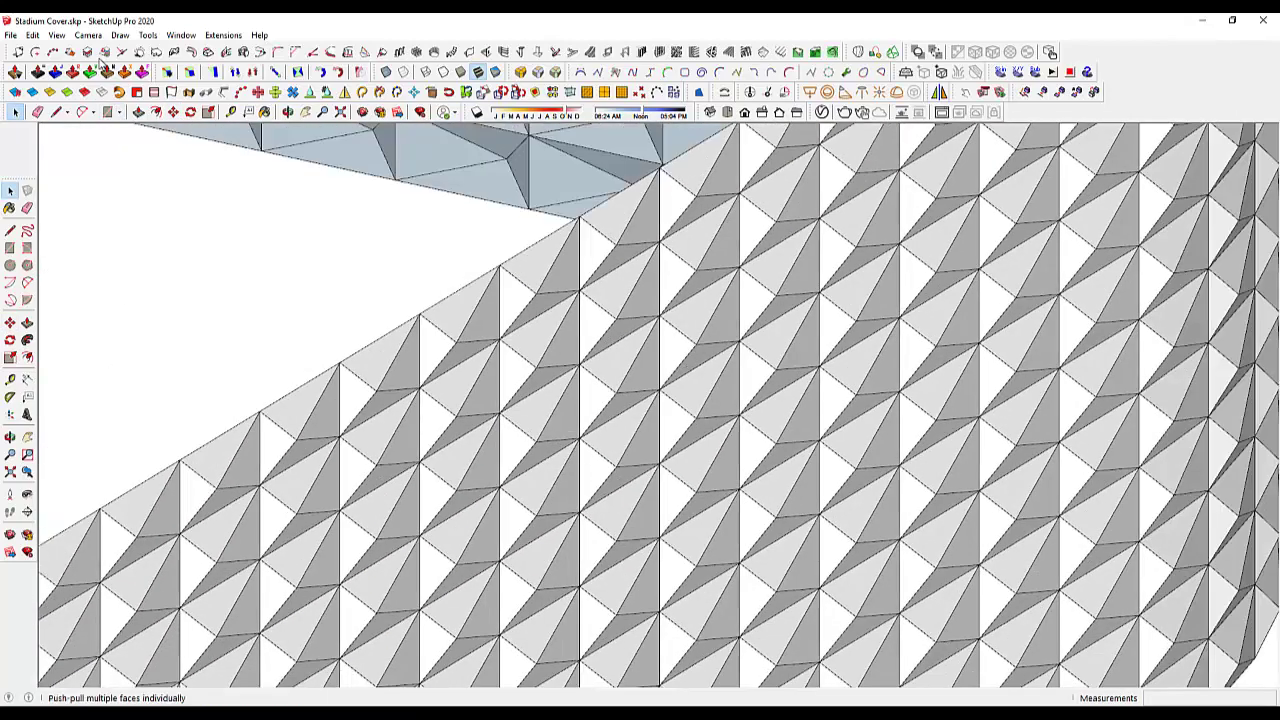
click(88, 35)
click(112, 111)
mouse_move(265, 204)
middle_down()
mouse_move(306, 461)
mouse_move(500, 423)
mouse_move(451, 351)
mouse_move(829, 383)
mouse_move(465, 430)
mouse_move(832, 434)
mouse_move(703, 491)
mouse_move(537, 534)
mouse_move(385, 433)
mouse_move(377, 340)
mouse_move(766, 403)
mouse_move(957, 389)
mouse_move(880, 443)
mouse_move(840, 420)
middle_up()
Show a zoomed-in Front view in parallel projection and save it as a new scene
click(745, 113)
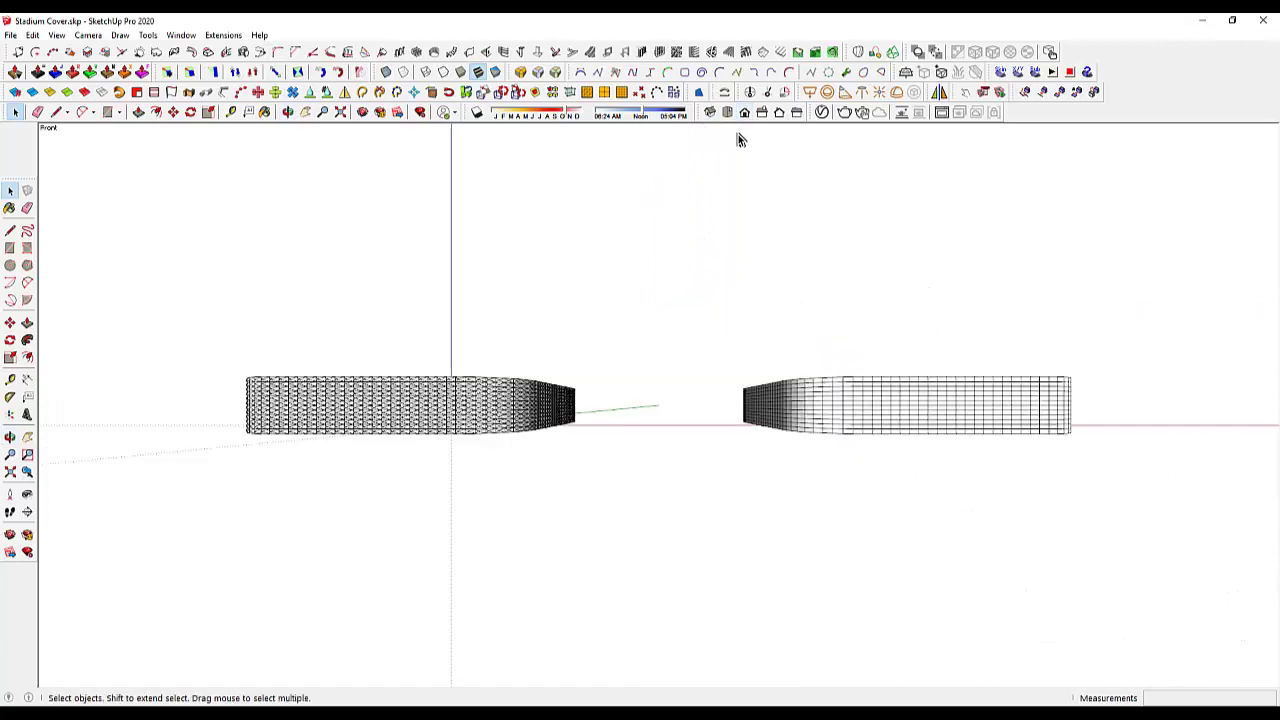
click(88, 35)
click(138, 100)
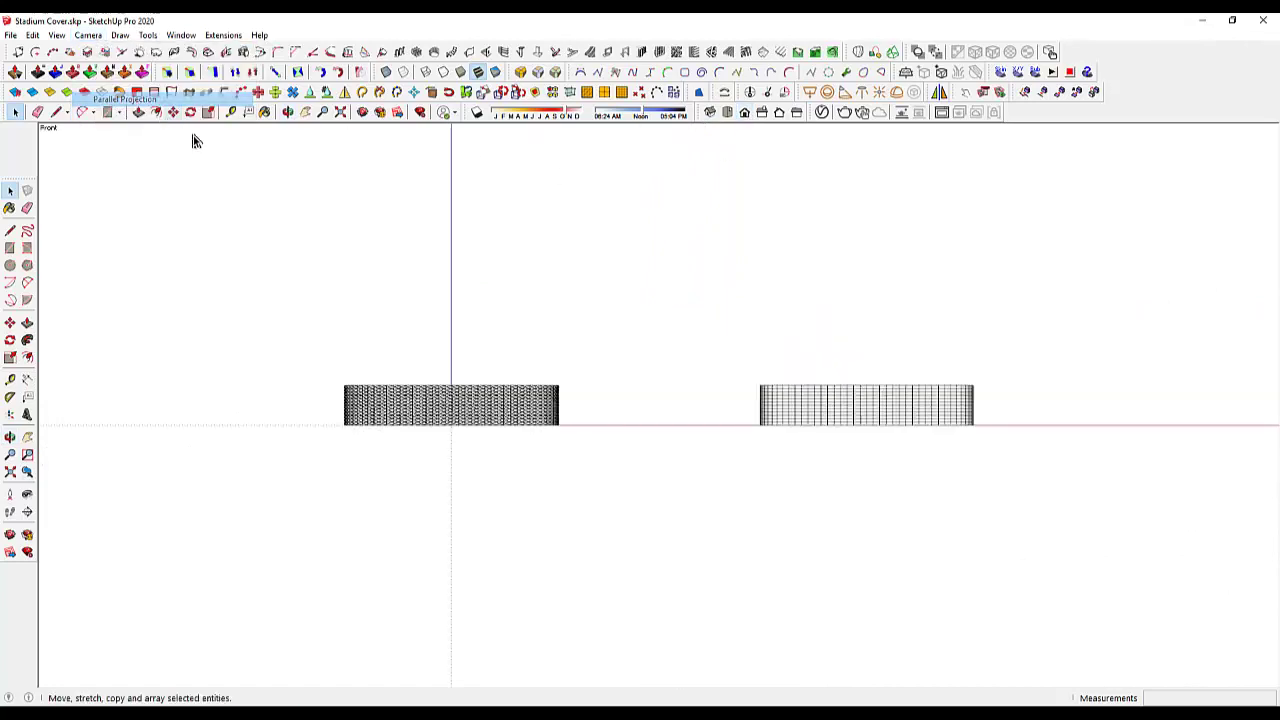
scroll(369, 400, up, 3)
scroll(491, 437, up, 3)
scroll(577, 445, up, 1)
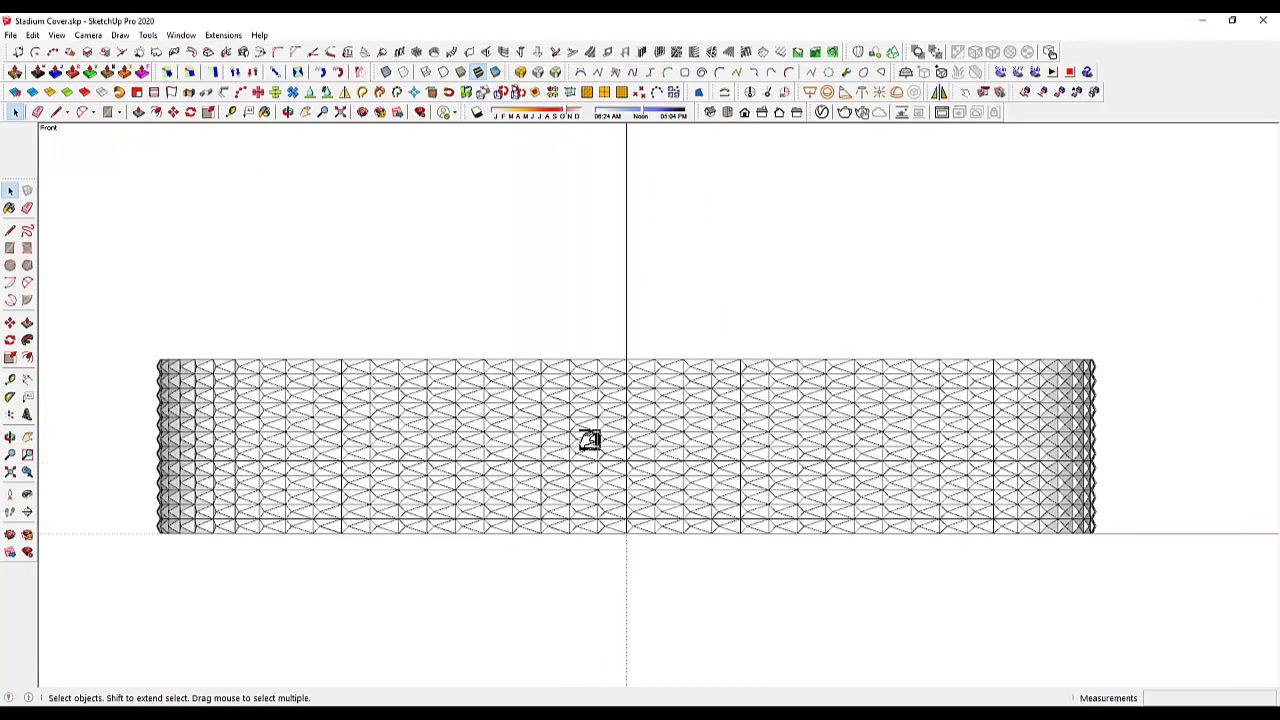
key(ctrl+shift+a)
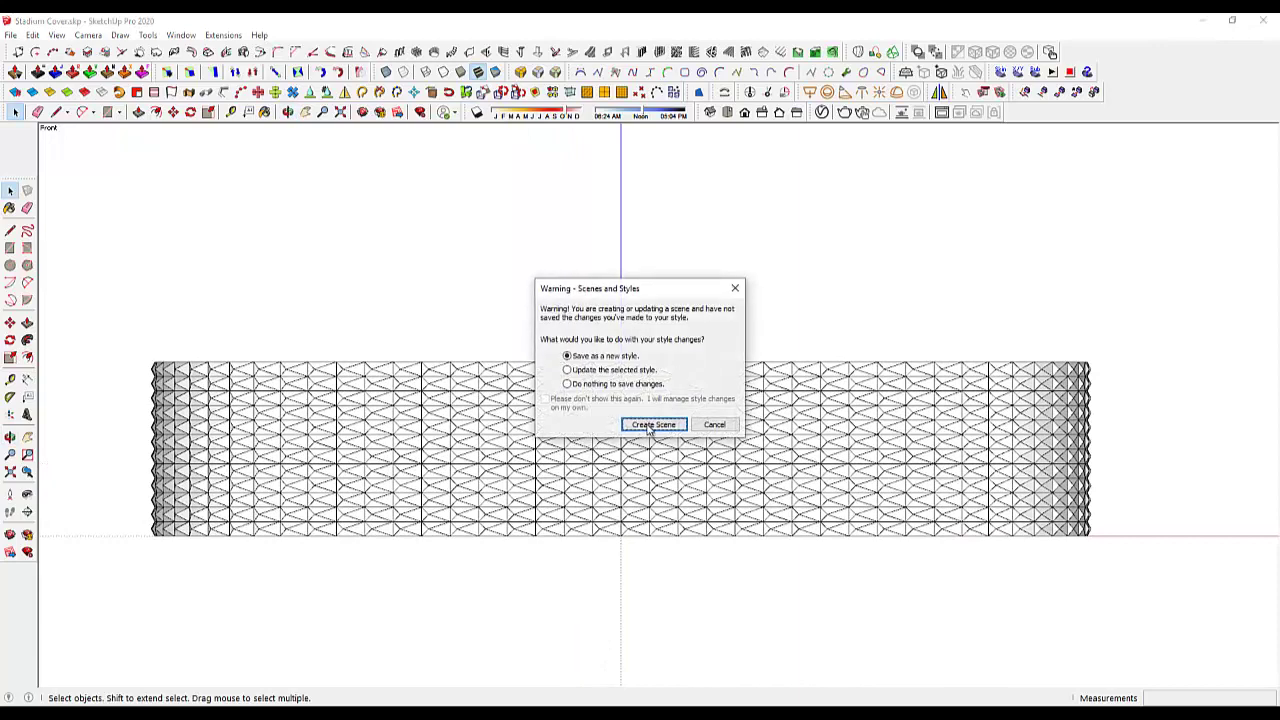
click(652, 424)
Explode the facade mesh group into loose geometry
click(660, 412)
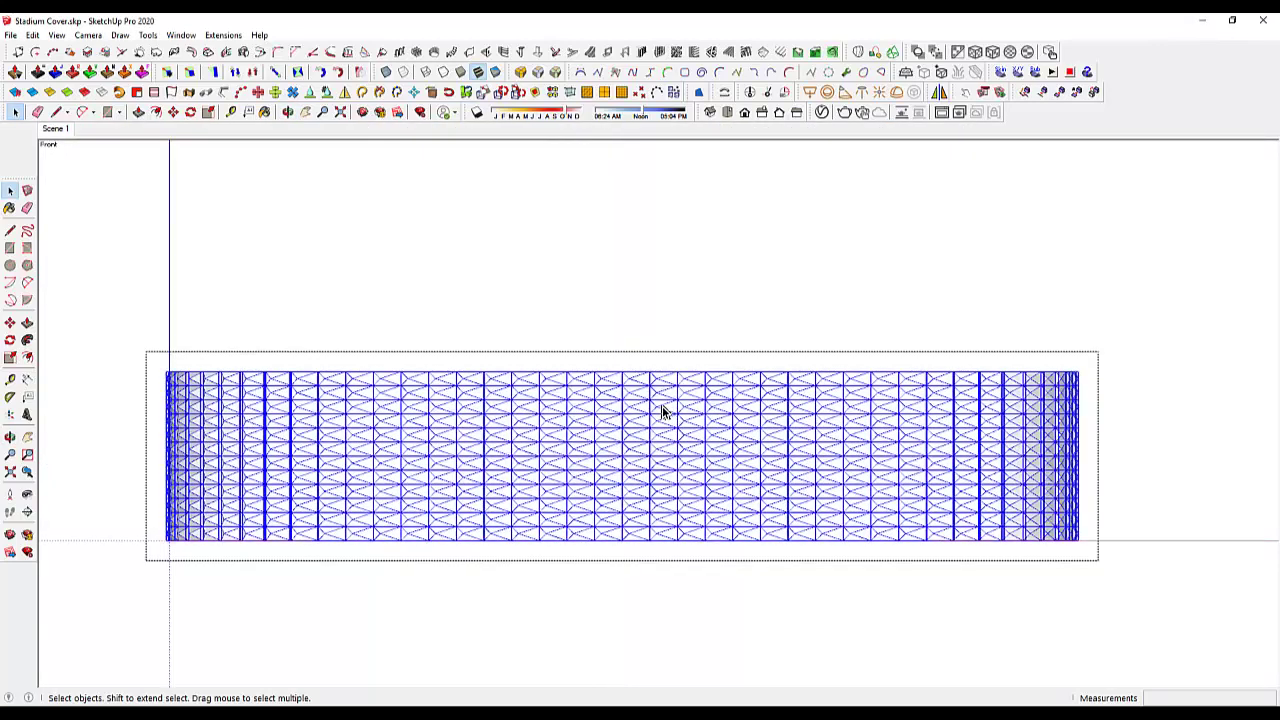
right_click(664, 412)
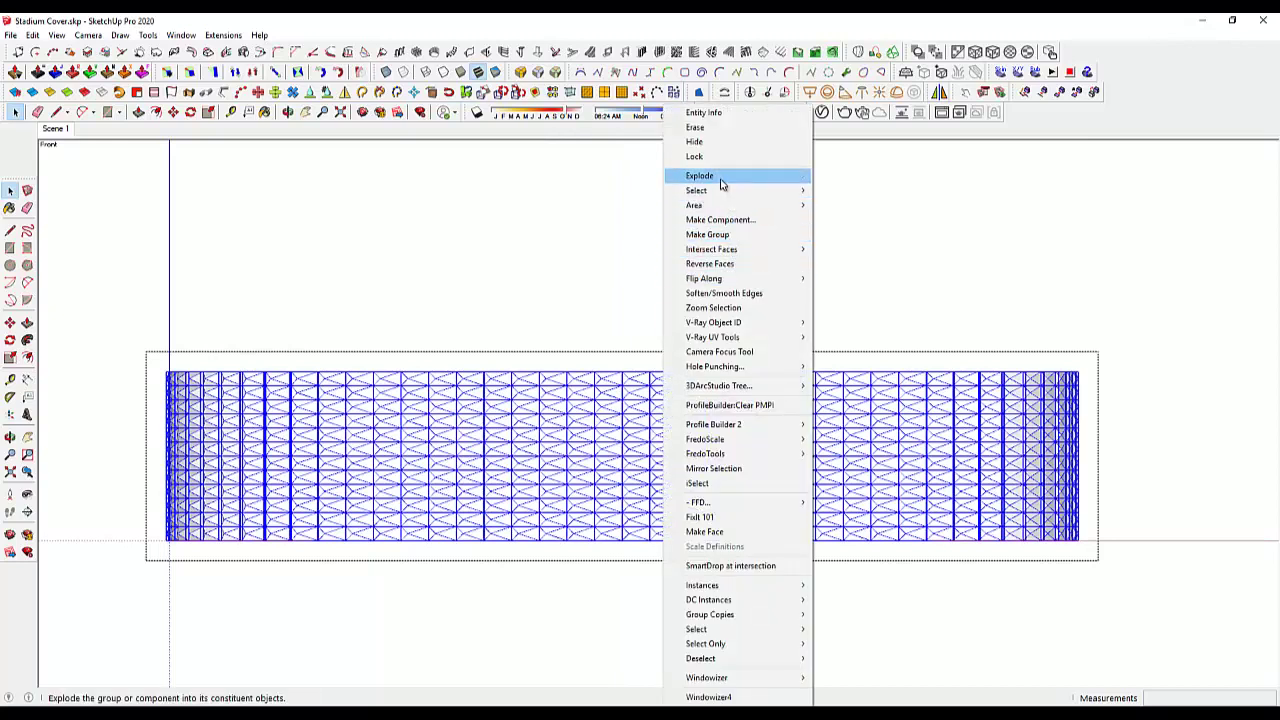
click(720, 177)
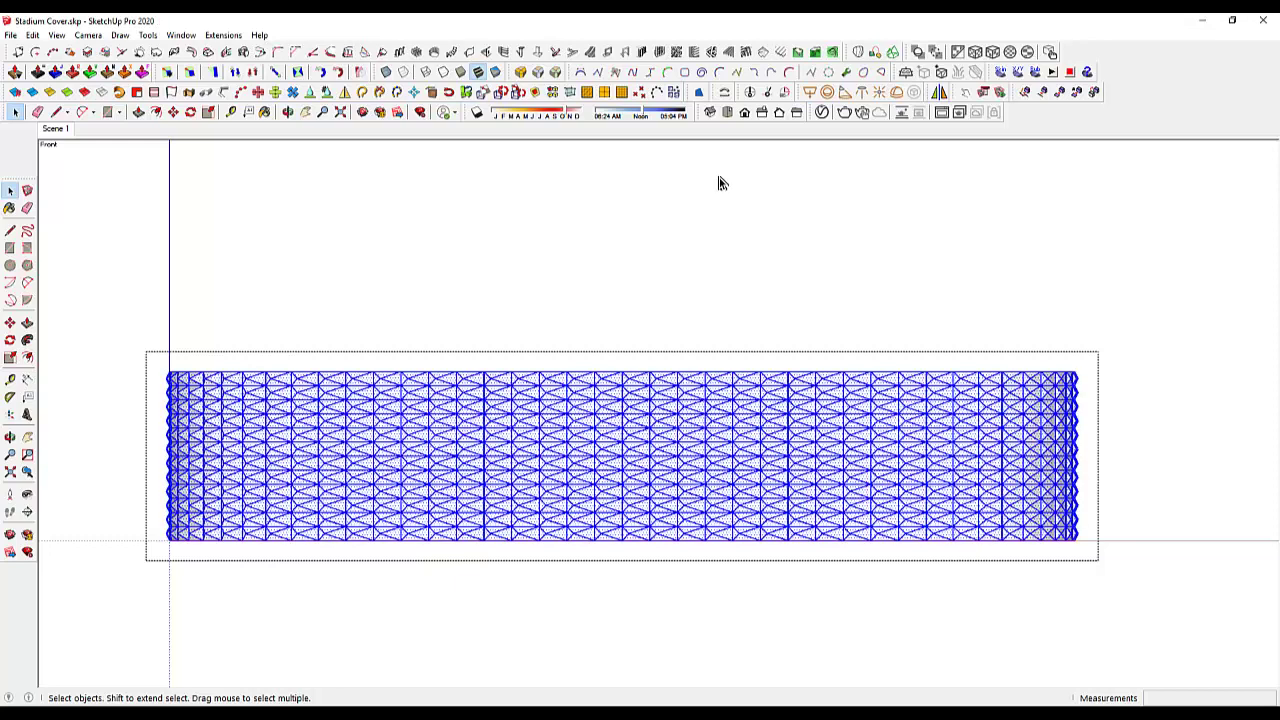
Copy the faceted panel mesh 5000 to the left along the red axis
click(719, 182)
scroll(606, 346, down, 3)
click(652, 383)
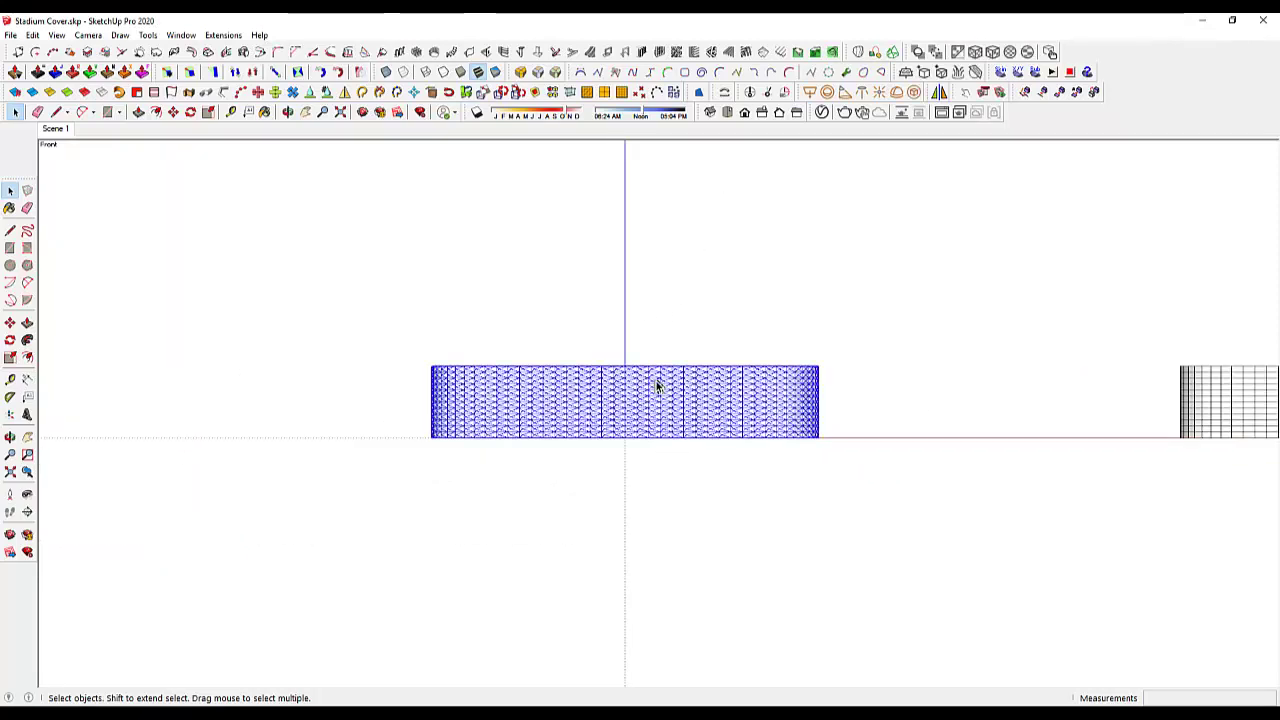
key(m)
click(718, 331)
key(ctrl)
text(5000)
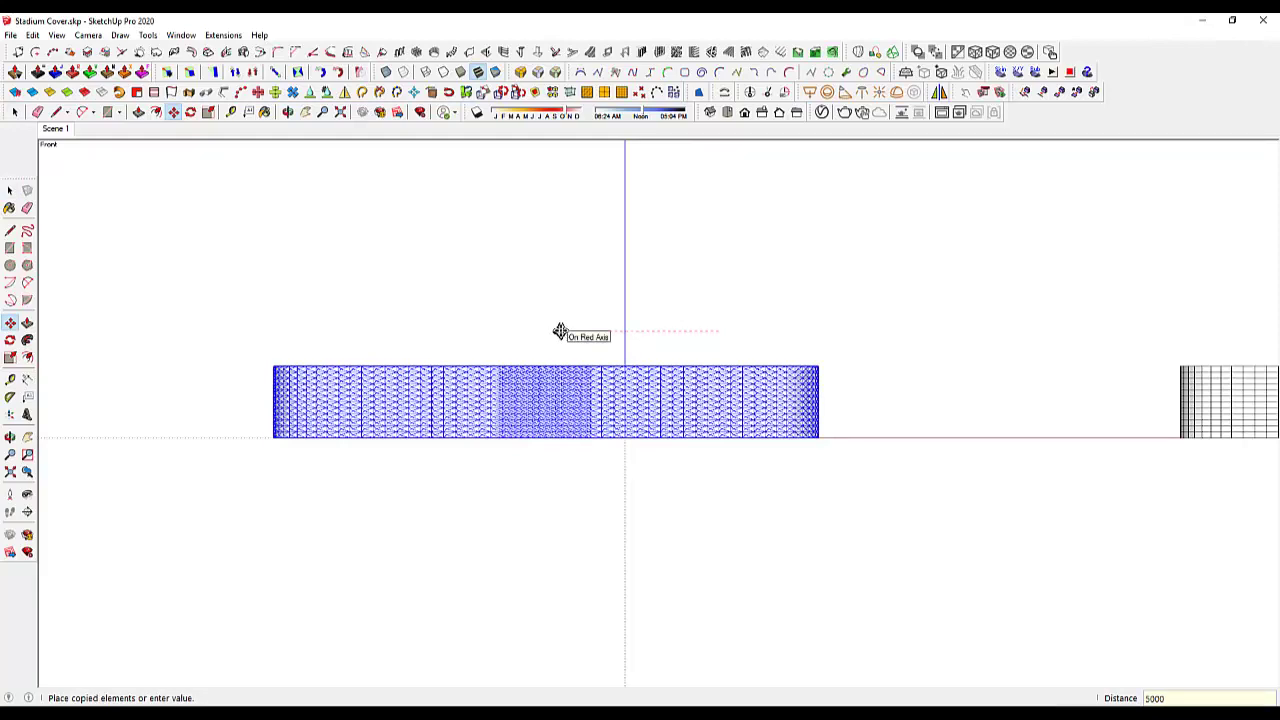
key(Return)
key(space)
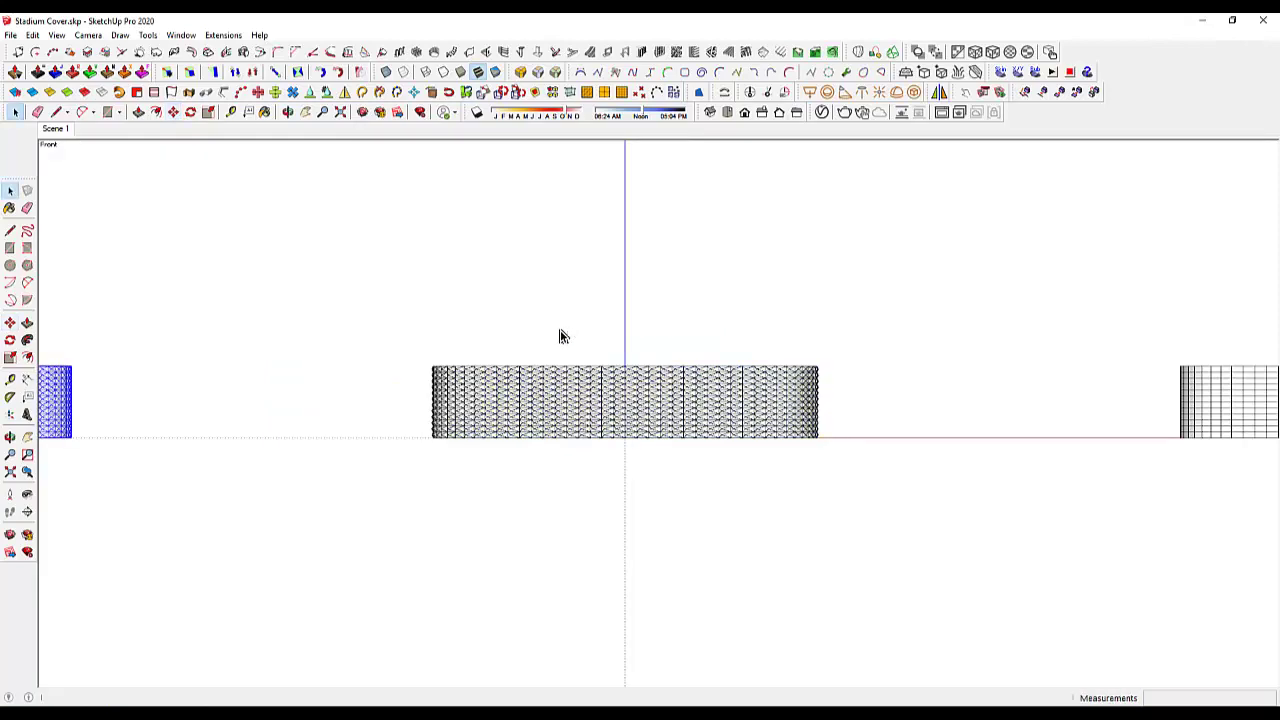
scroll(600, 380, up, 2)
scroll(700, 390, up, 2)
scroll(770, 392, up, 1)
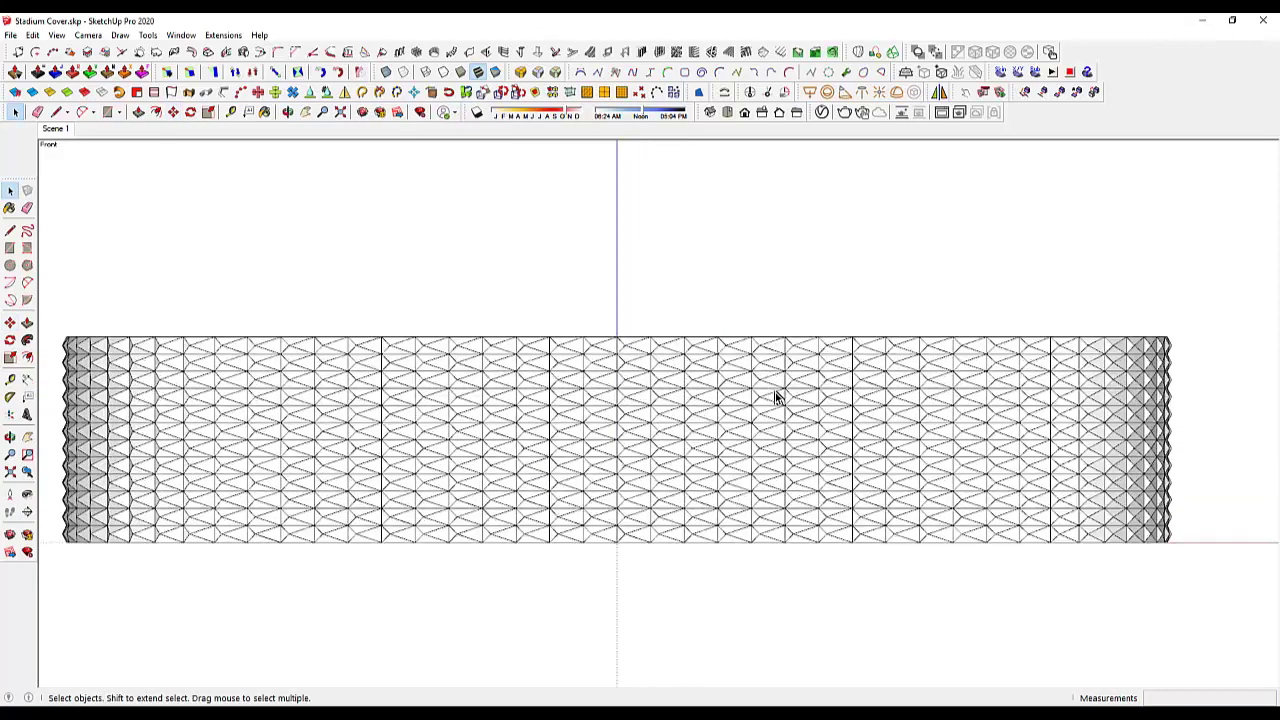
Apply an N x N FFD lattice of 4×4×4 to the faceted panel ring
click(776, 395)
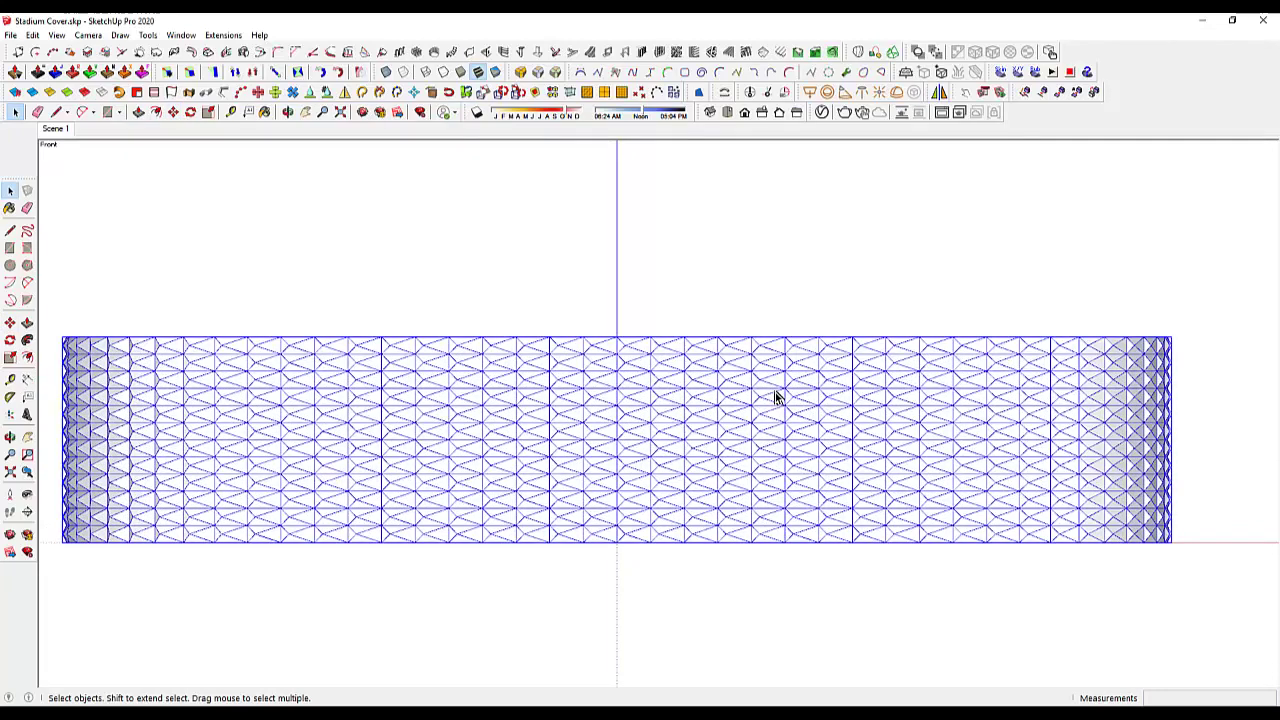
right_click(776, 395)
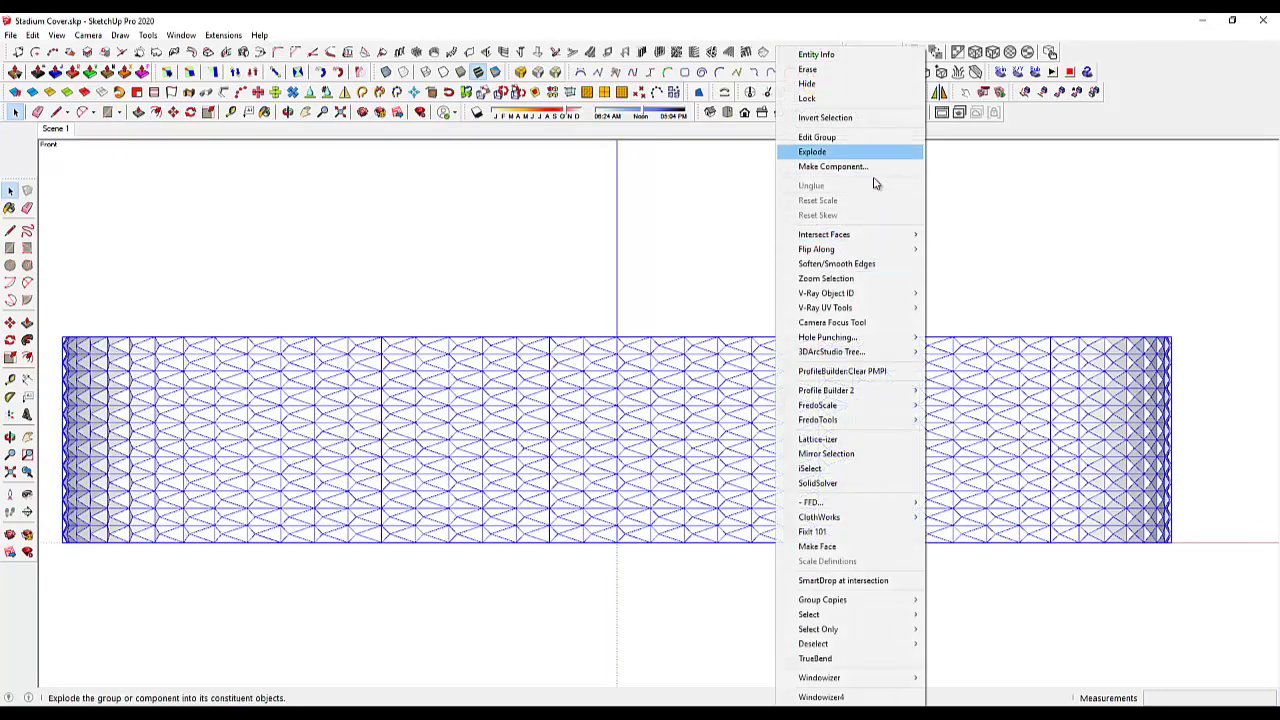
mouse_move(846, 502)
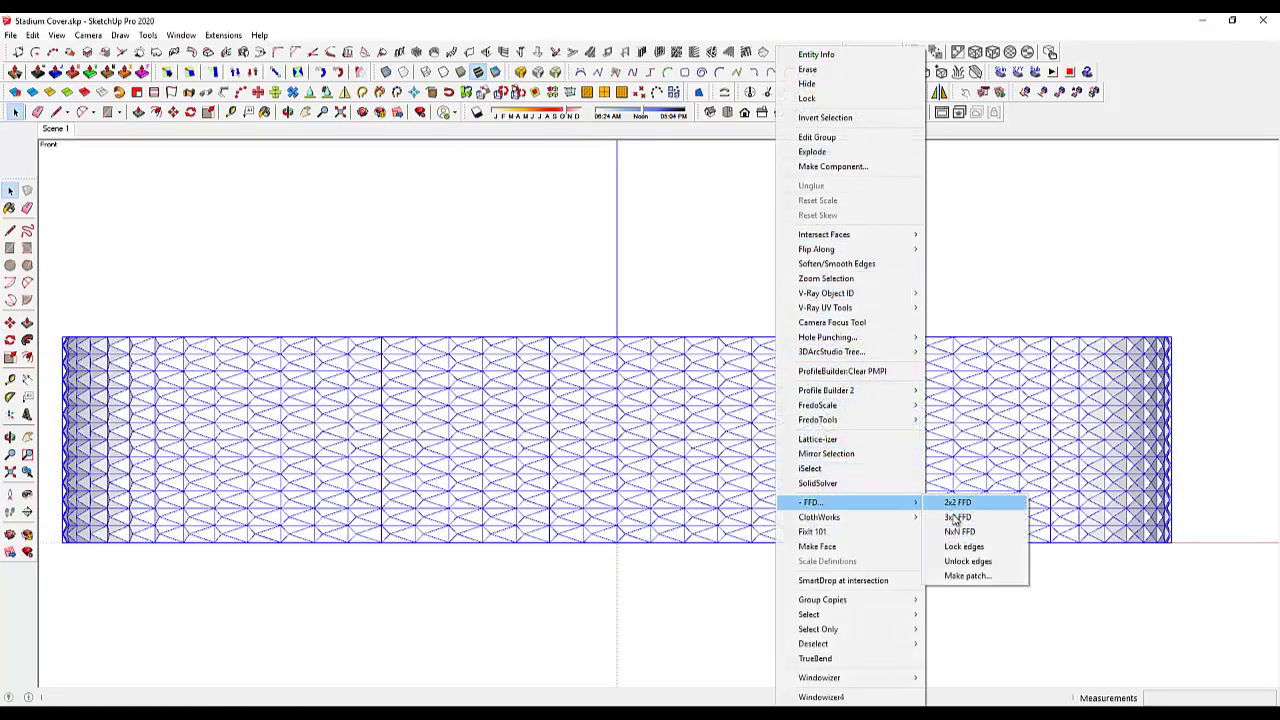
click(952, 533)
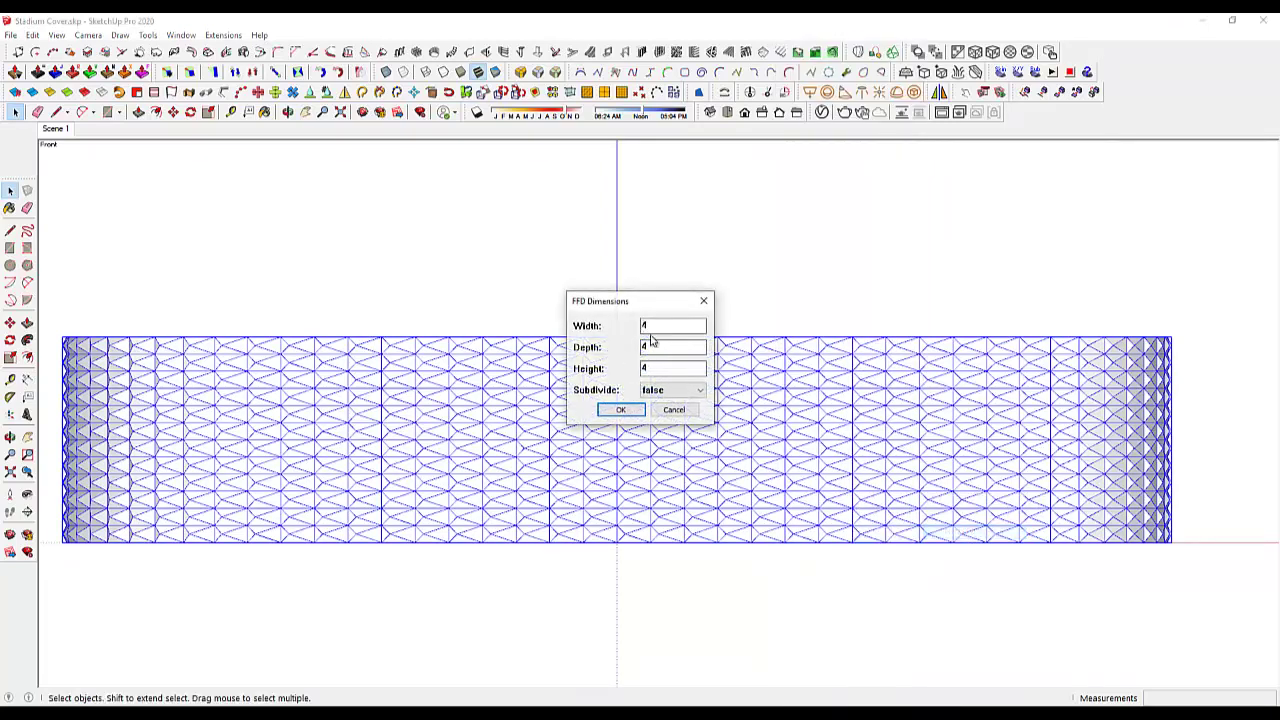
click(620, 409)
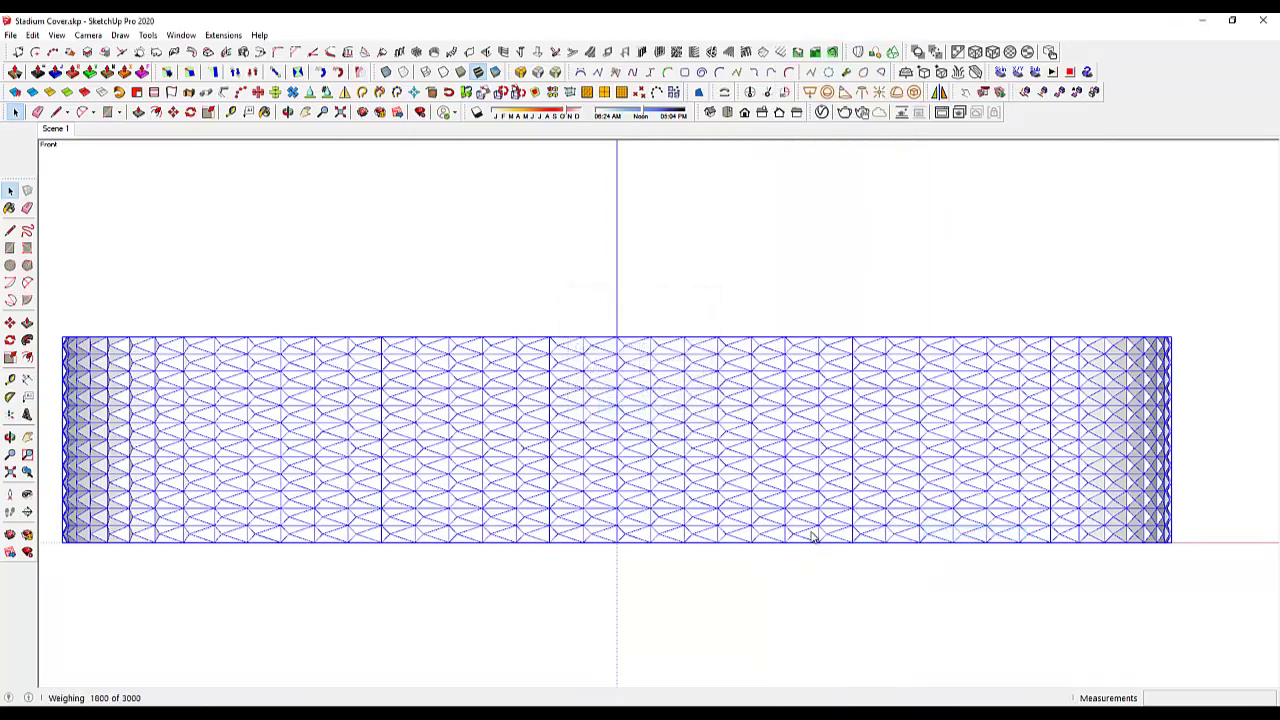
Open the lattice group and window-select its middle control points in the Scene 1 front view
click(929, 587)
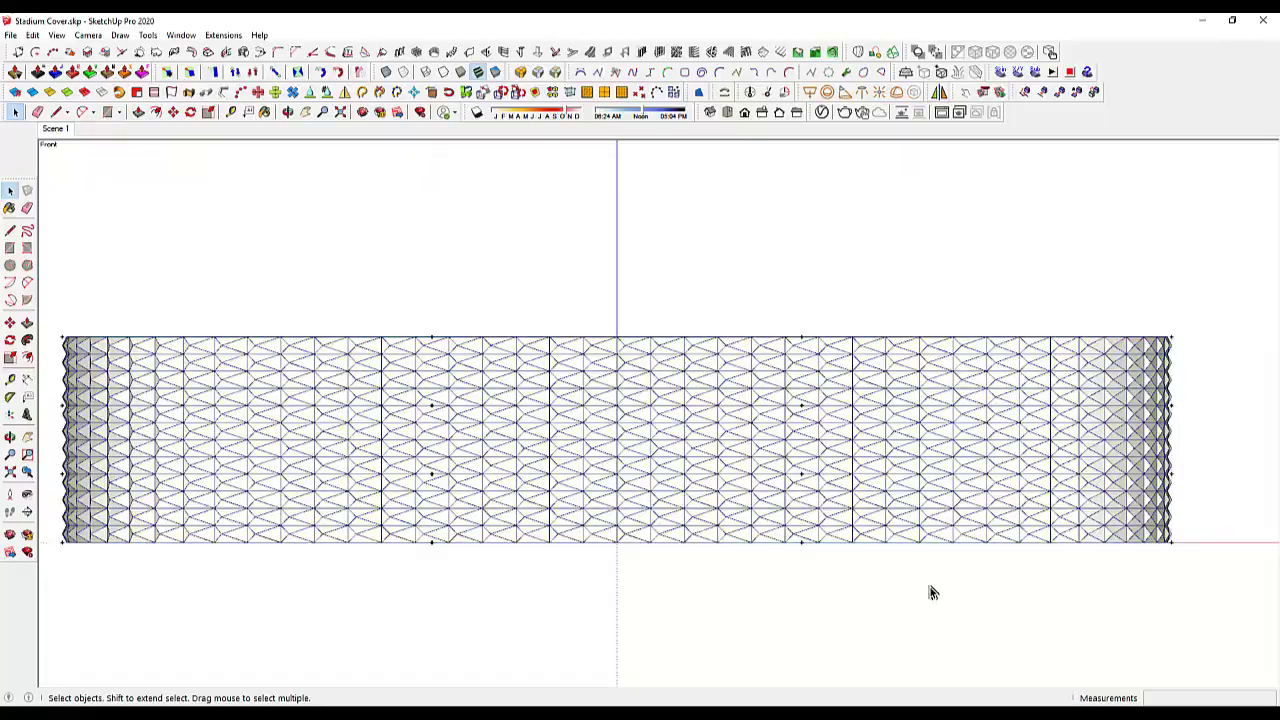
click(1172, 344)
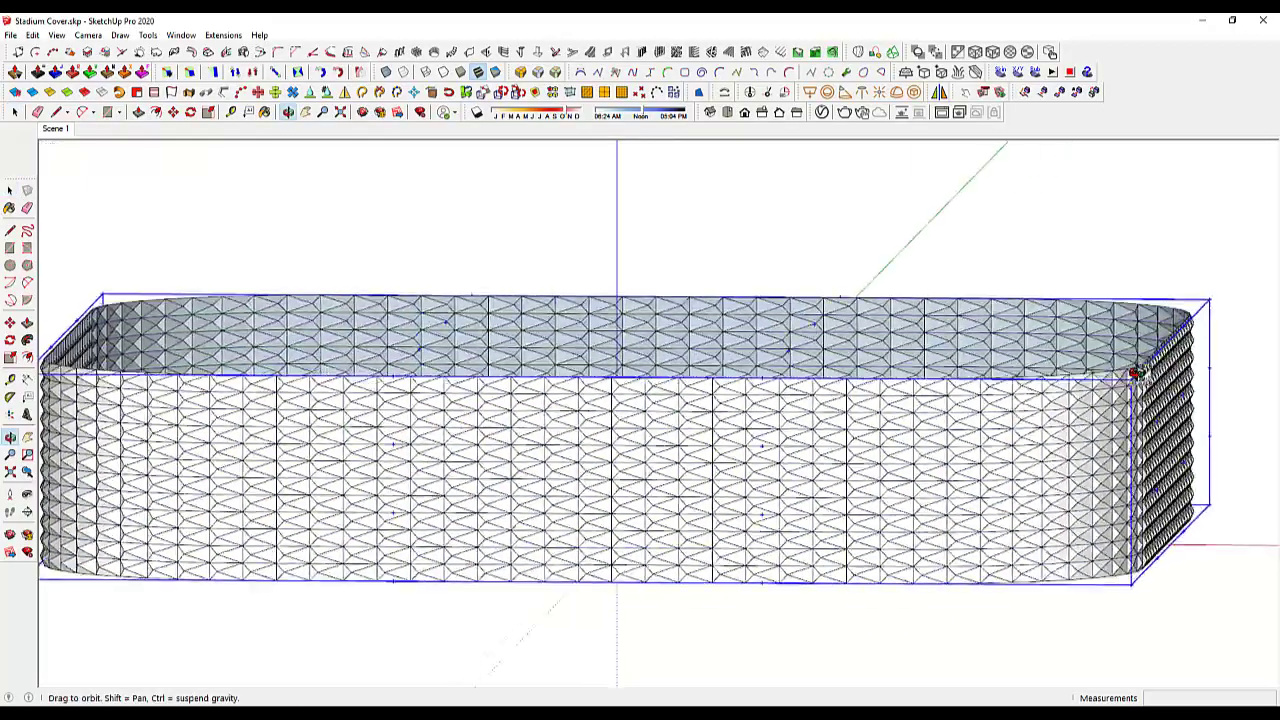
middle_drag(1172, 344, 700, 345)
click(1150, 288)
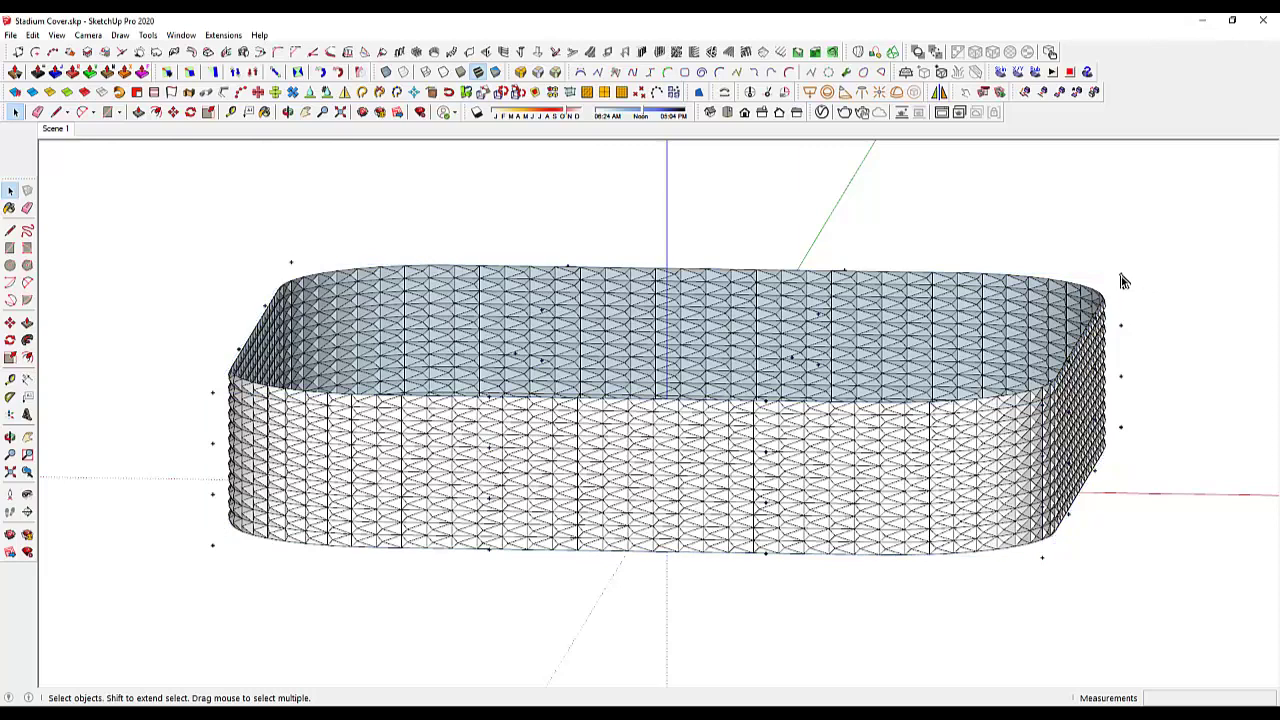
double_click(1121, 281)
click(62, 130)
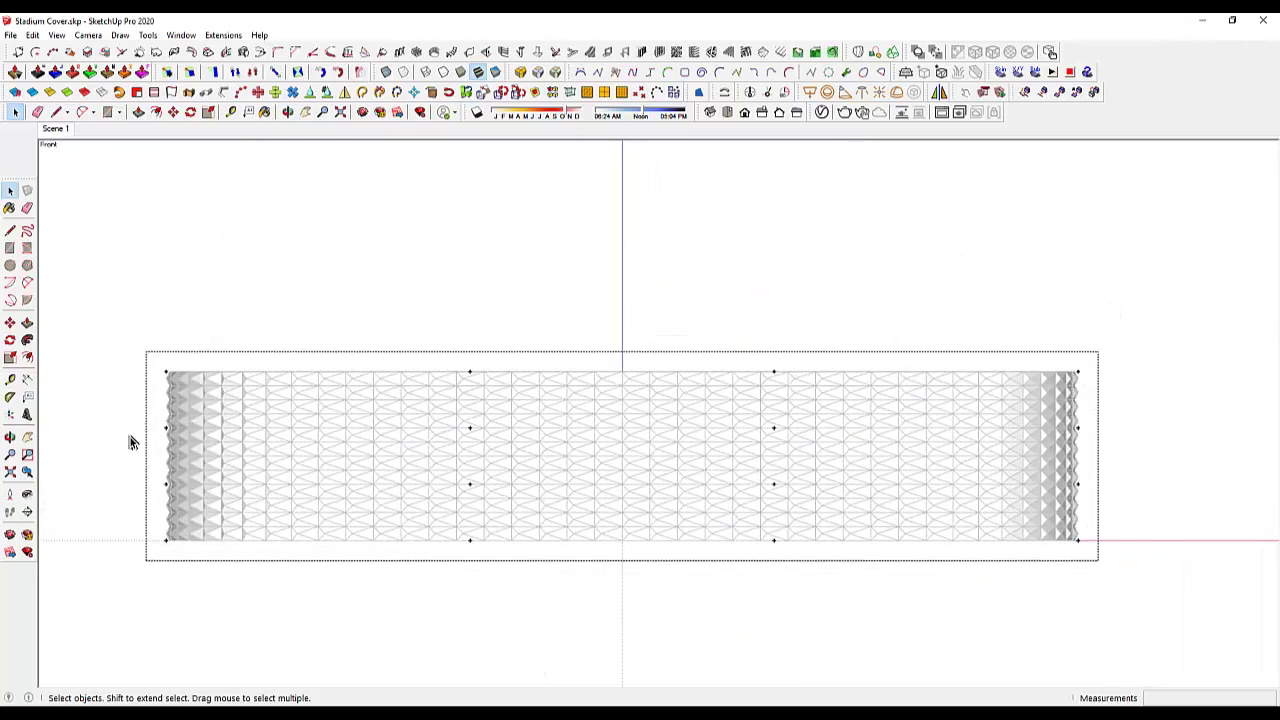
mouse_move(135, 415)
mouse_down()
mouse_move(554, 494)
mouse_move(1103, 508)
mouse_up()
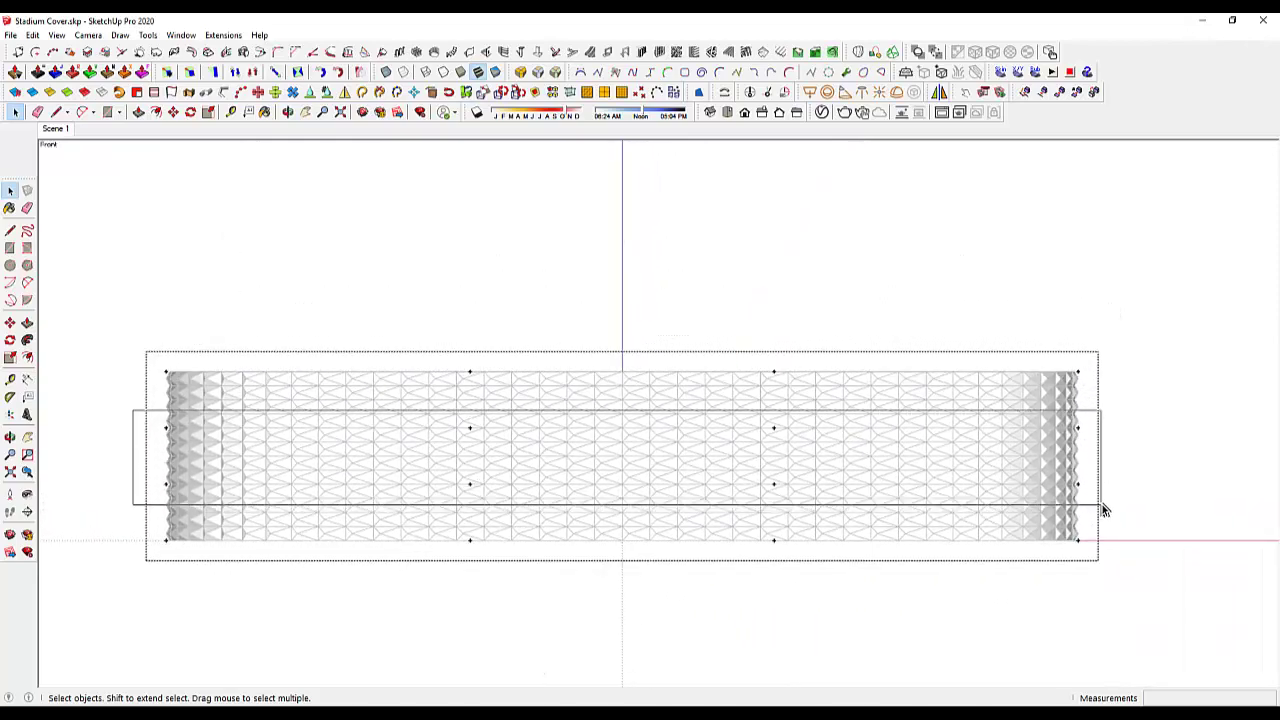
Scale the selected middle lattice points outward by 1.14 from the isometric view
click(714, 116)
mouse_move(791, 291)
middle_down()
mouse_move(866, 251)
mouse_move(877, 281)
mouse_move(903, 263)
mouse_move(1146, 360)
middle_up()
scroll(1114, 357, up, 2)
scroll(1118, 355, up, 1)
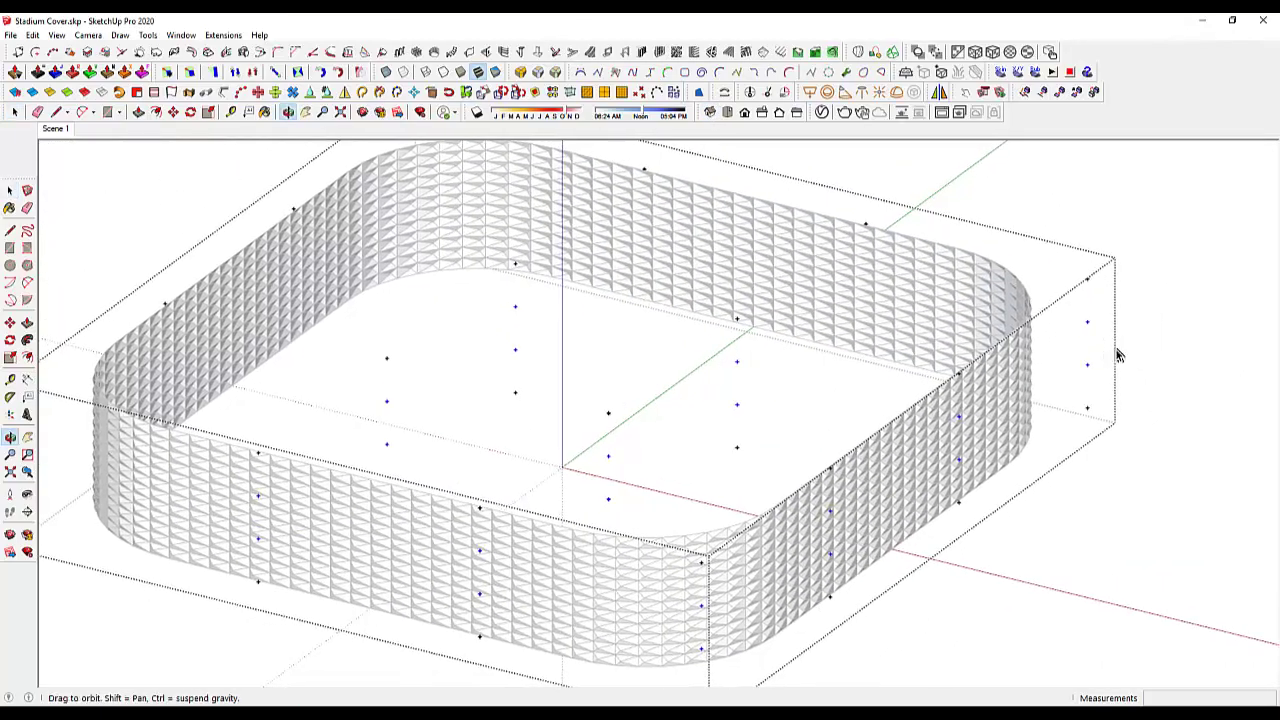
key(space)
scroll(1118, 355, down, 1)
key(s)
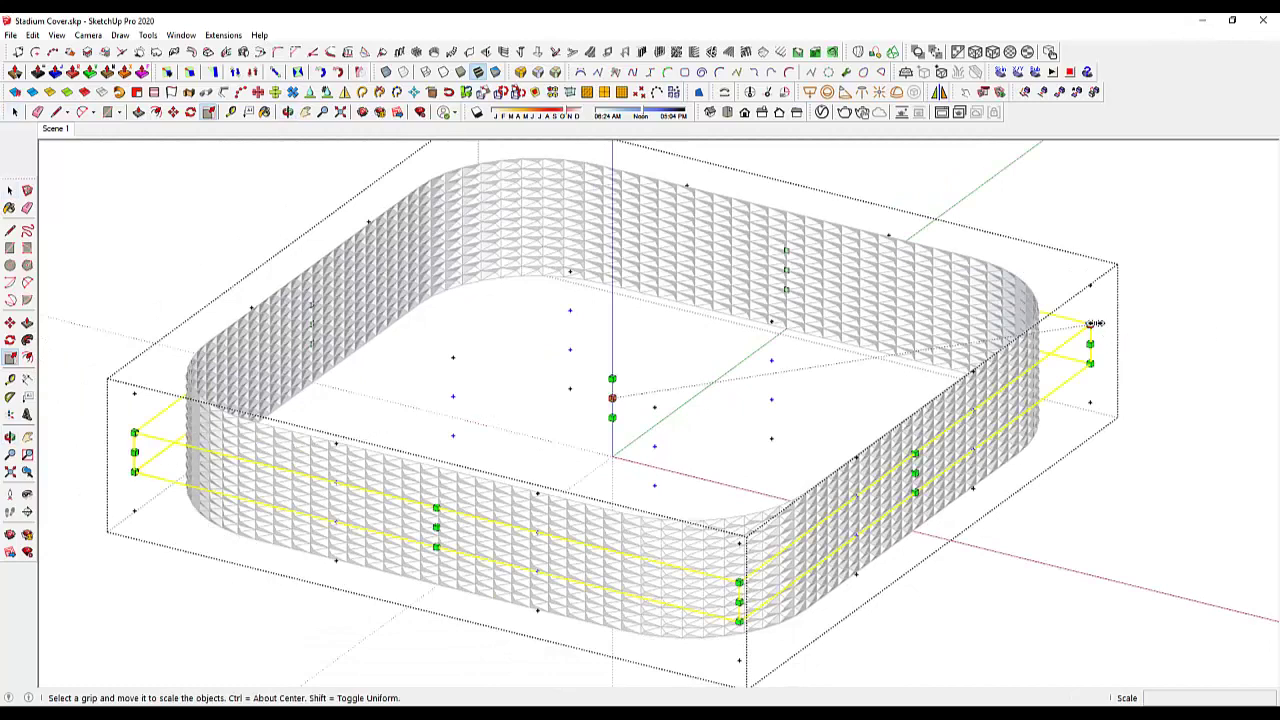
drag(1093, 323, 1155, 312)
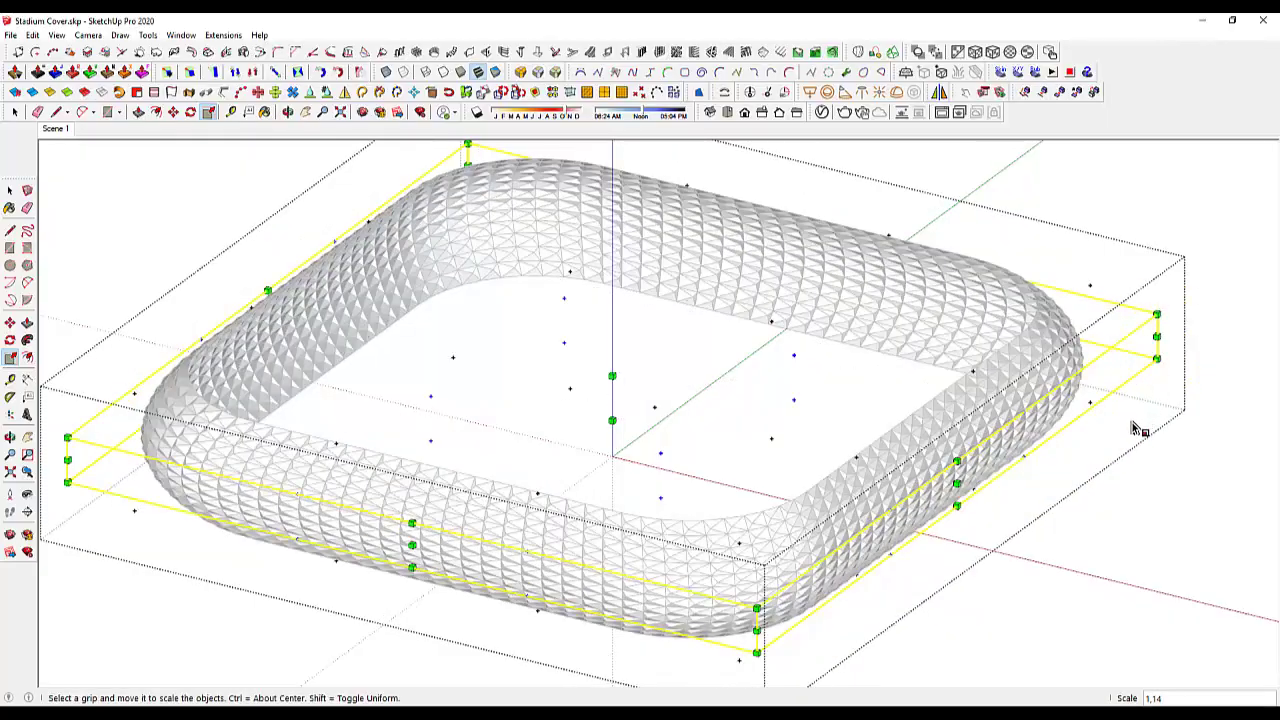
key(space)
scroll(1160, 504, down, 1)
mouse_move(1155, 505)
middle_down()
mouse_move(820, 405)
mouse_move(640, 406)
mouse_move(929, 434)
mouse_move(880, 491)
mouse_move(693, 520)
mouse_move(714, 463)
mouse_move(758, 425)
middle_up()
Switch the camera to perspective projection and orbit around the shell
click(88, 35)
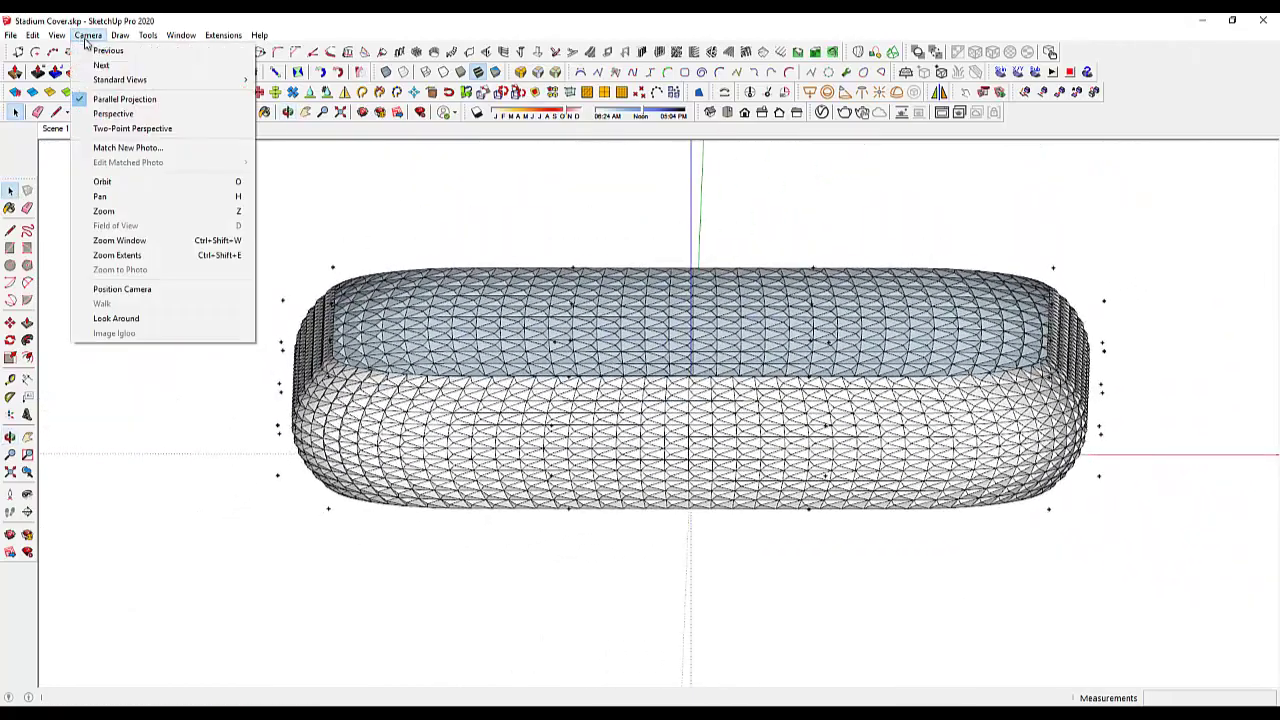
click(110, 109)
scroll(690, 432, up, 3)
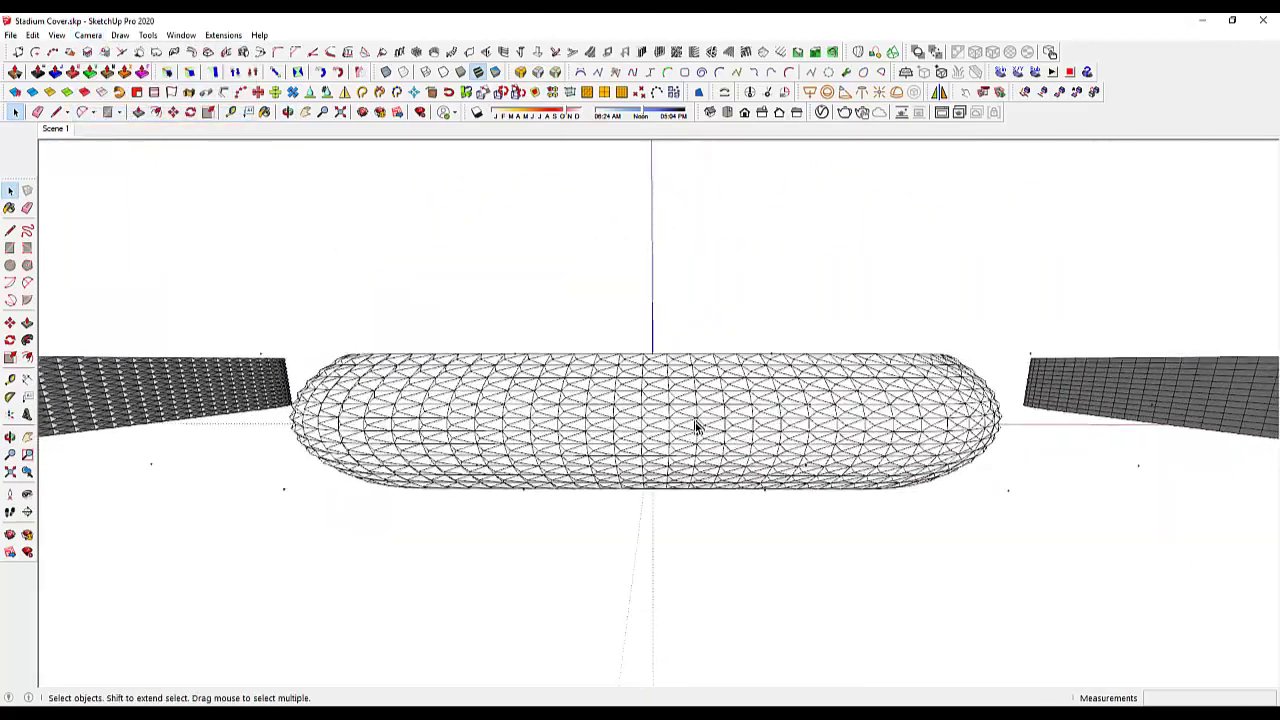
mouse_move(697, 429)
middle_down()
mouse_move(571, 449)
mouse_move(446, 426)
mouse_move(410, 438)
mouse_move(500, 429)
mouse_move(623, 466)
mouse_move(800, 480)
mouse_move(707, 452)
middle_up()
scroll(707, 452, down, 2)
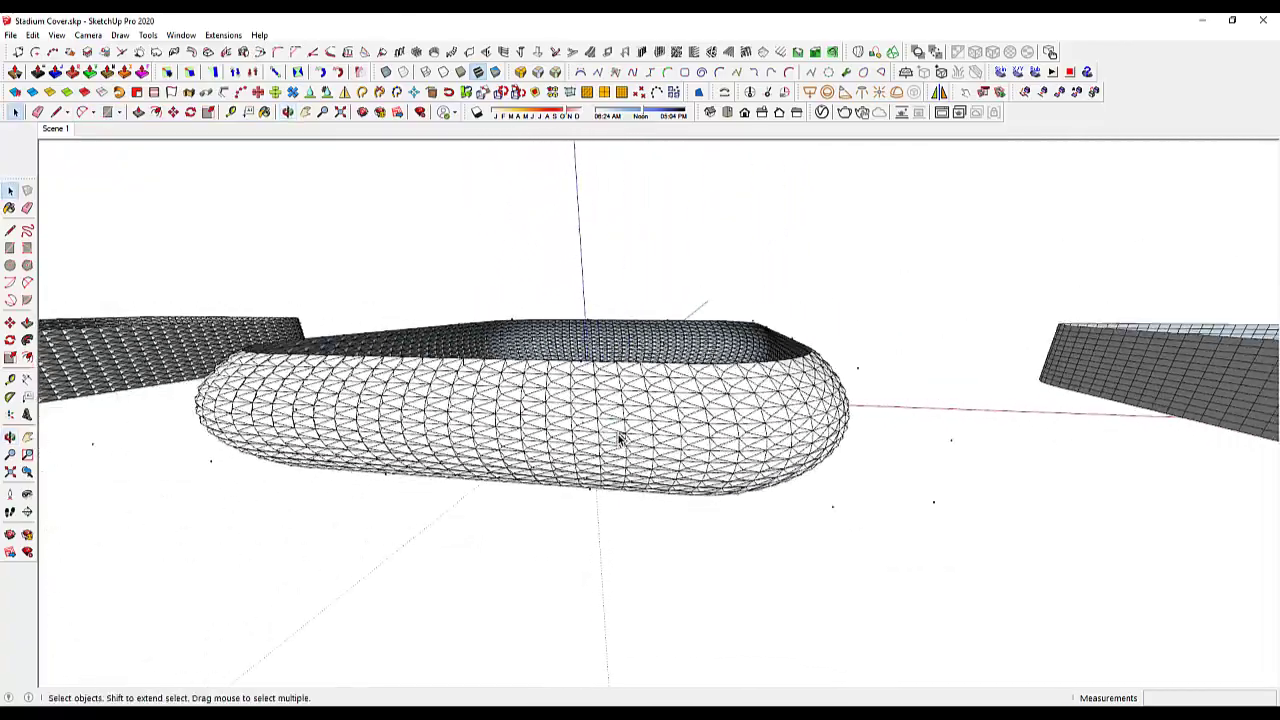
mouse_move(620, 437)
middle_down()
mouse_move(703, 426)
mouse_move(709, 409)
middle_up()
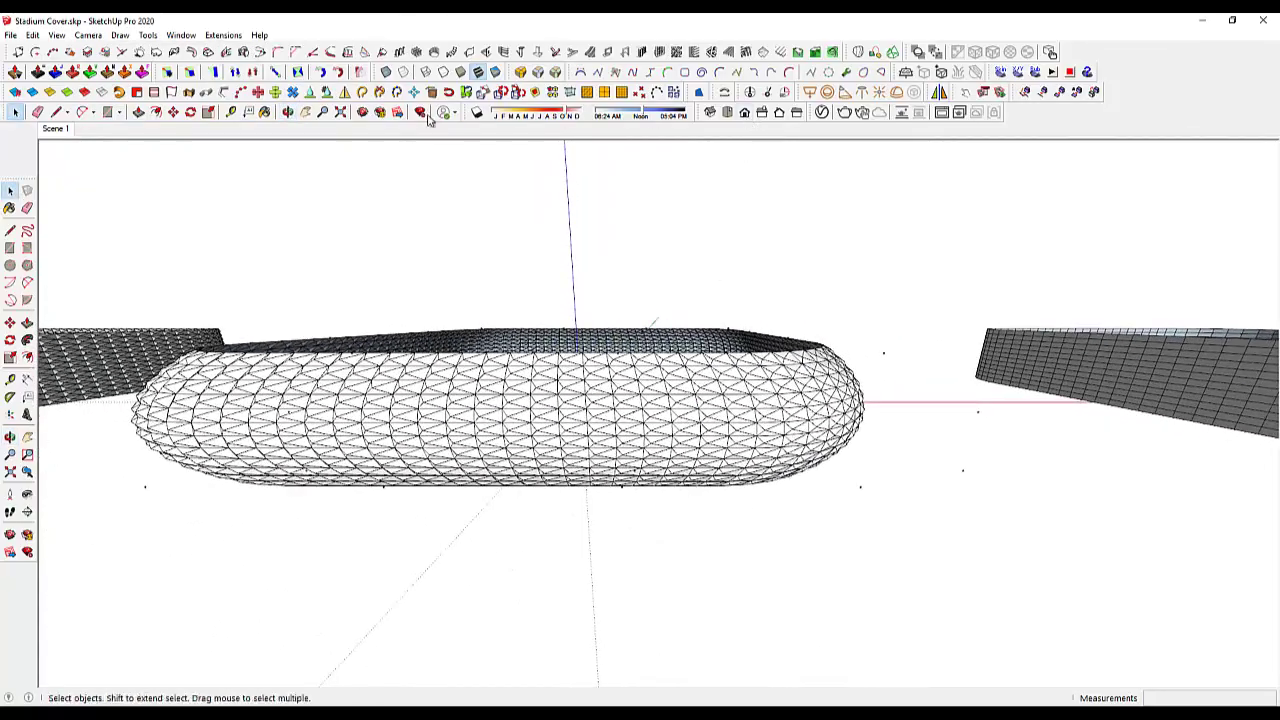
In Front view, open the lattice group and remove the shell mesh to expose the control points
click(50, 130)
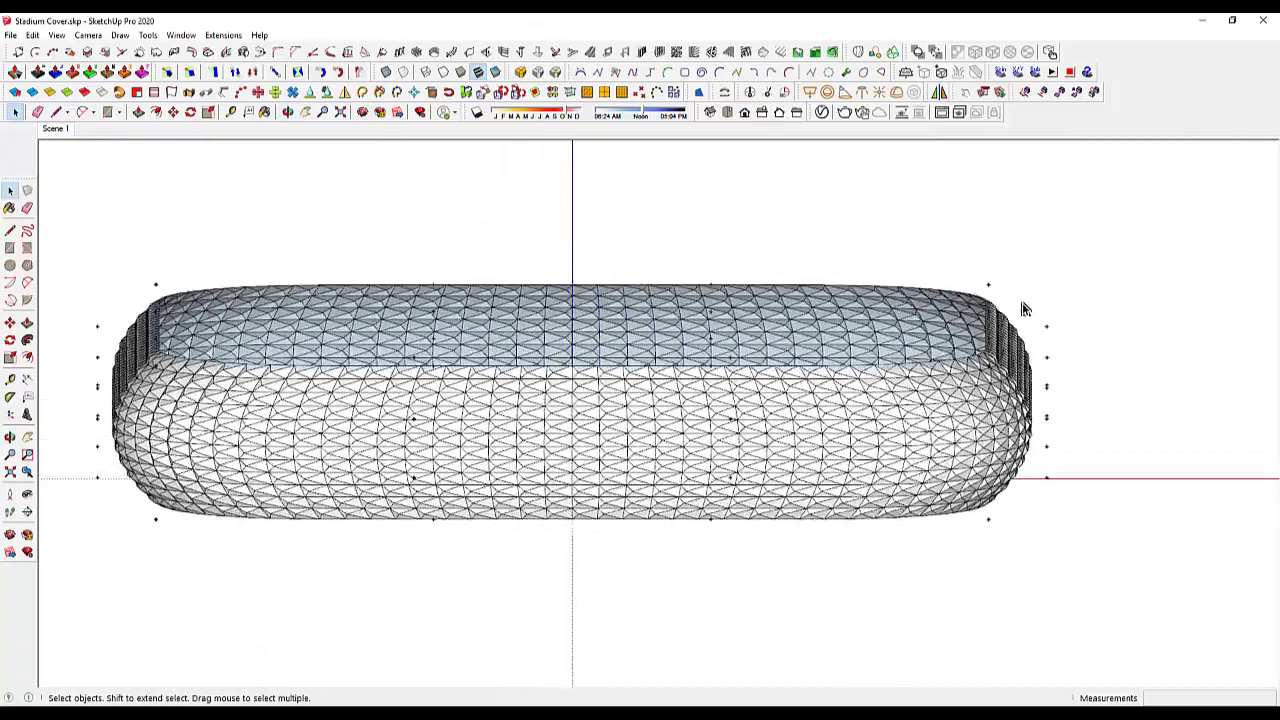
double_click(1143, 423)
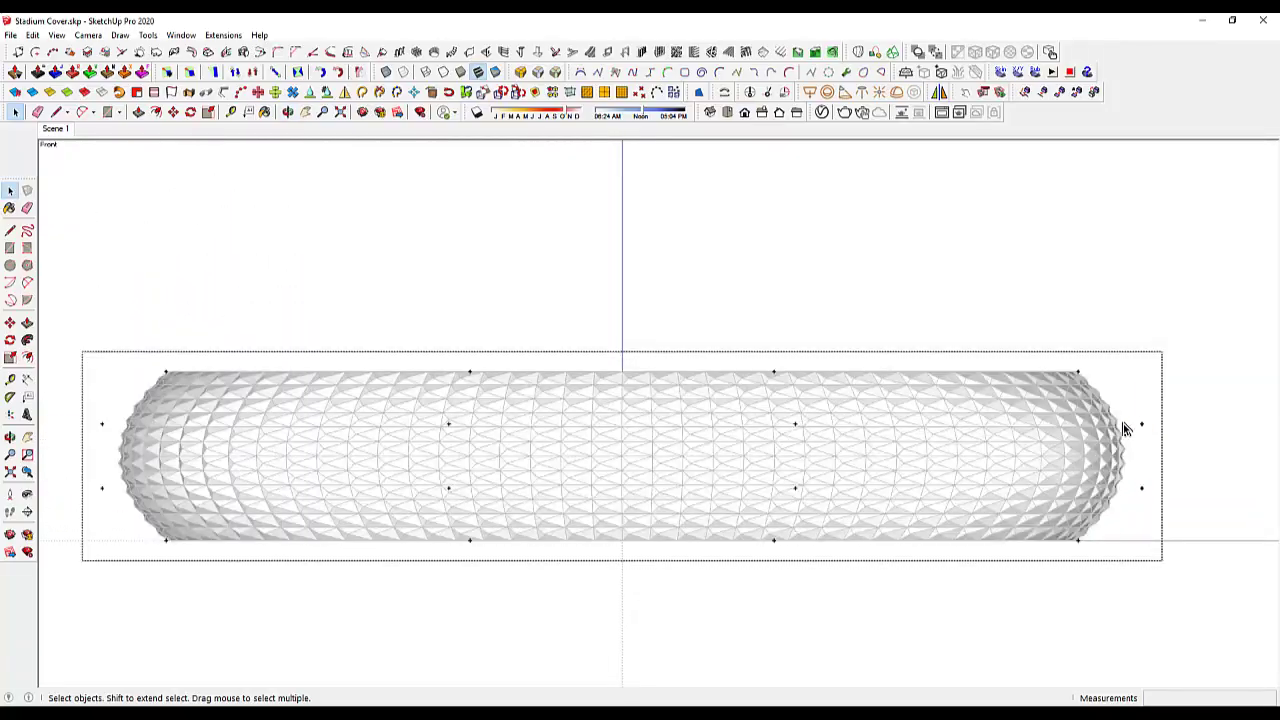
drag(749, 393, 818, 406)
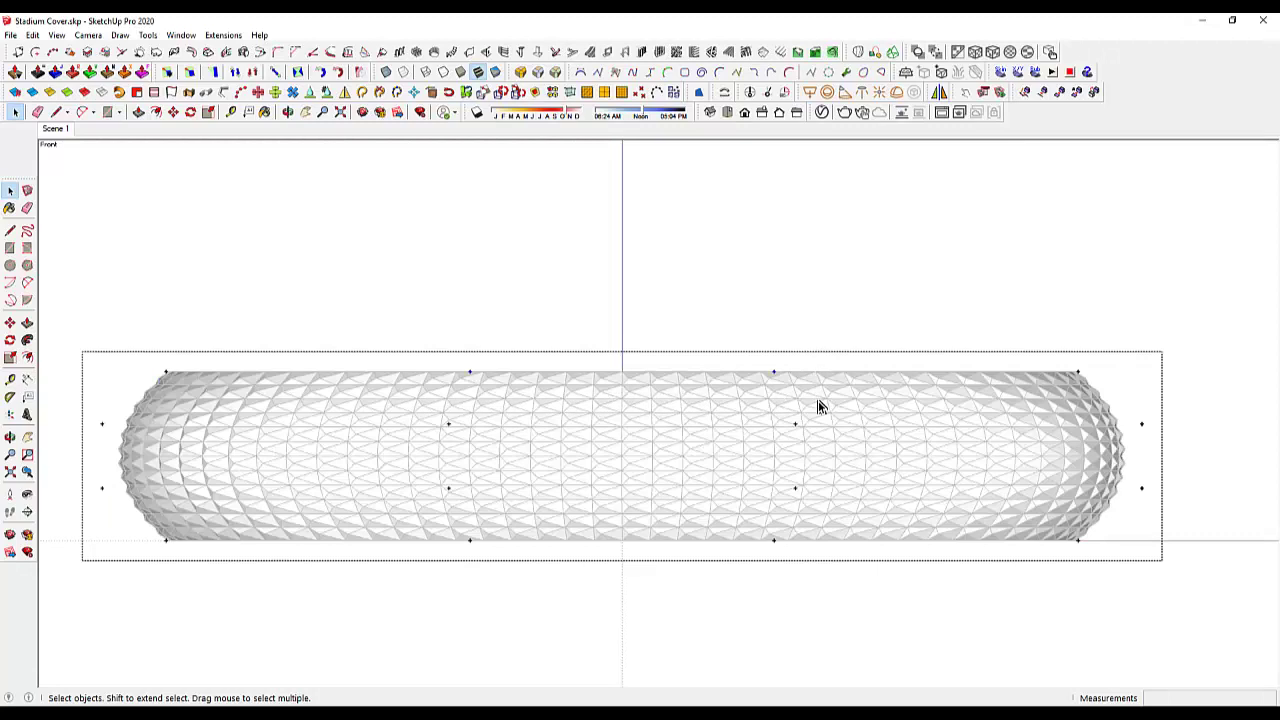
key(Delete)
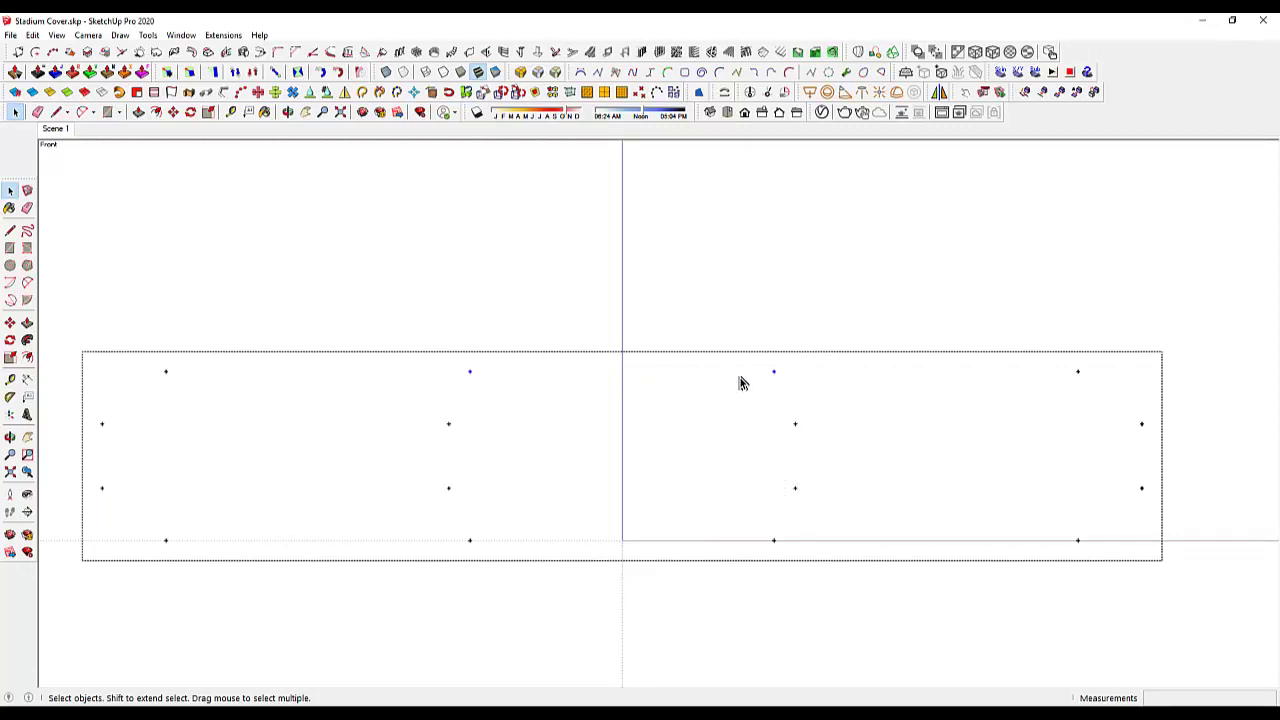
middle_drag(777, 382, 782, 439)
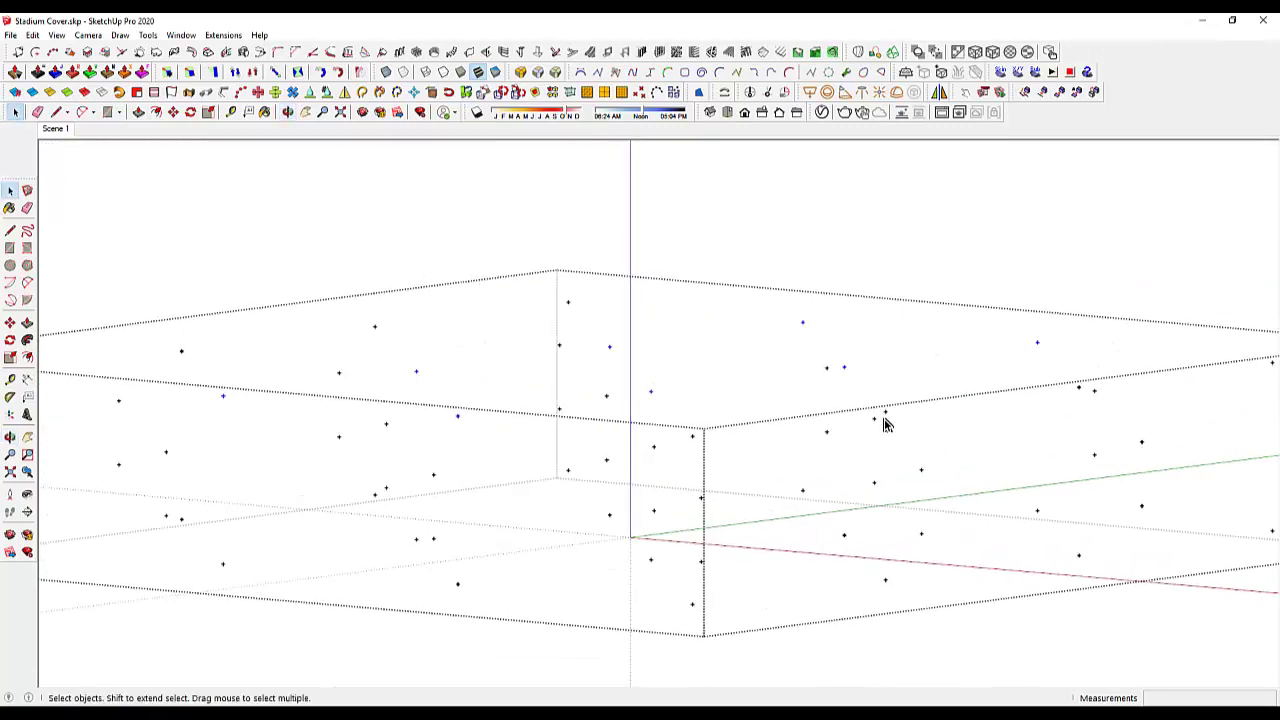
Select lattice control points in the Right view, then orbit to inspect the lattice
click(762, 116)
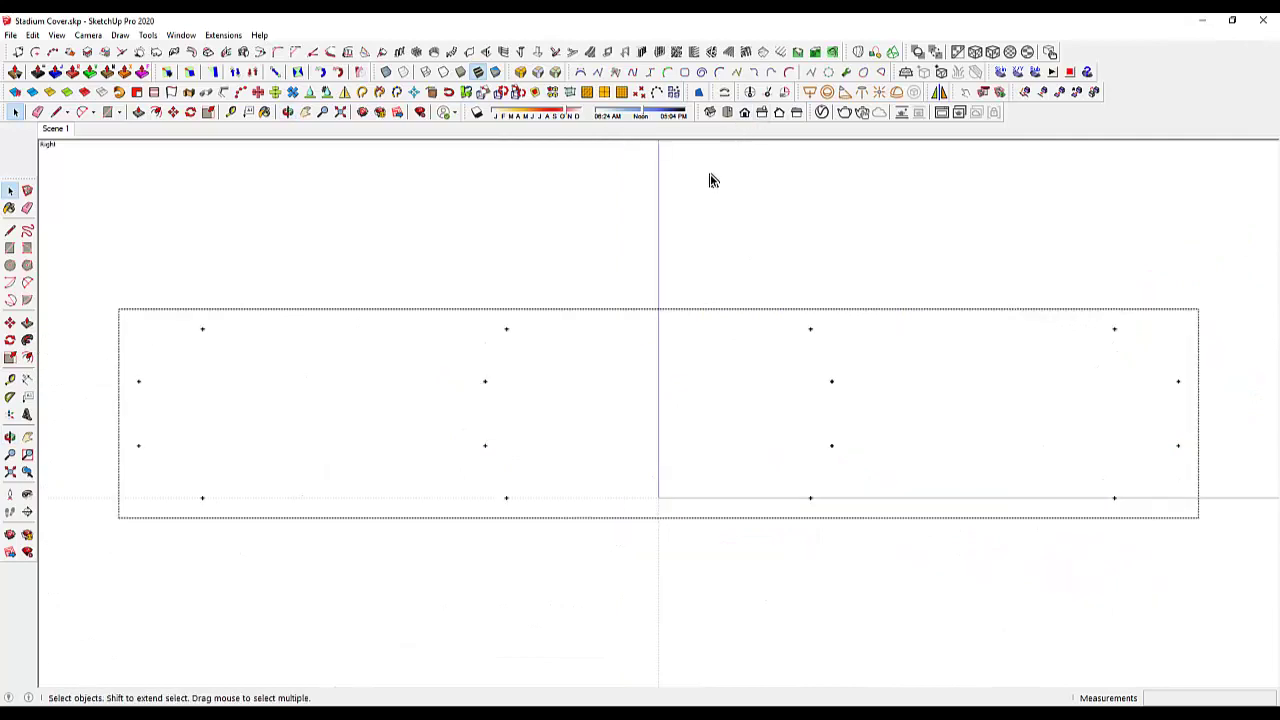
drag(482, 293, 857, 351)
middle_drag(517, 354, 750, 498)
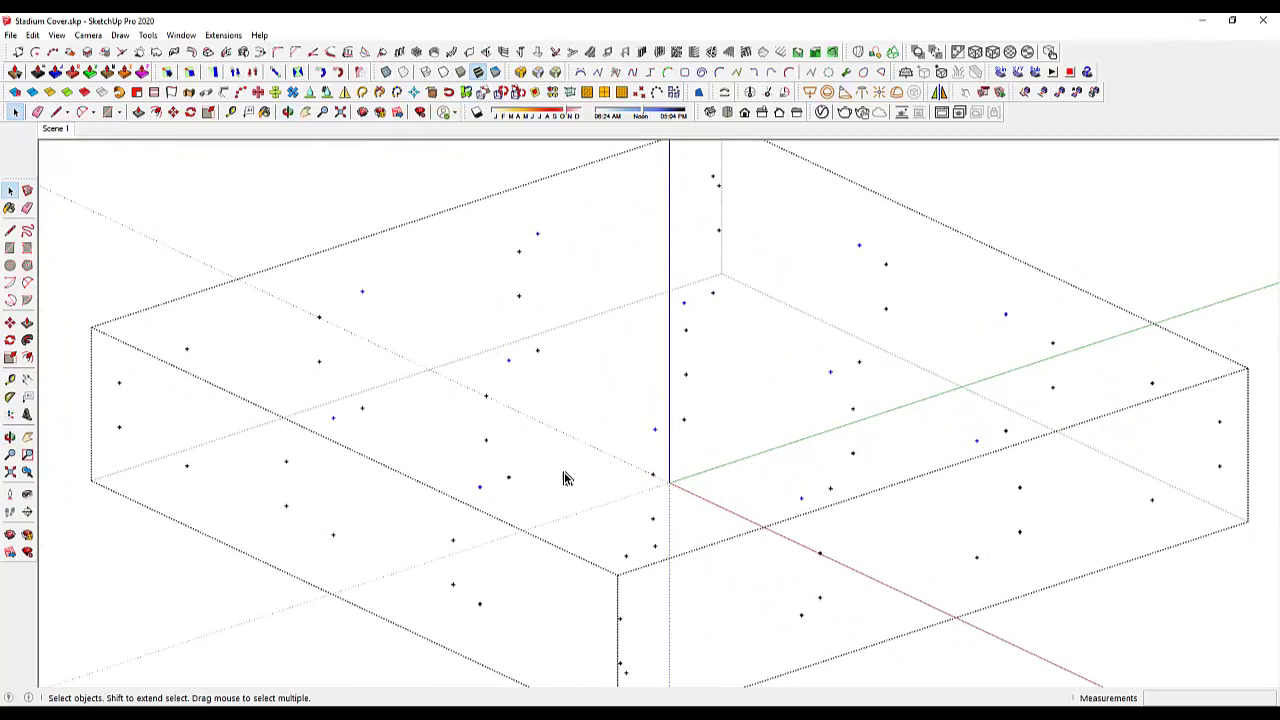
middle_drag(760, 279, 929, 189)
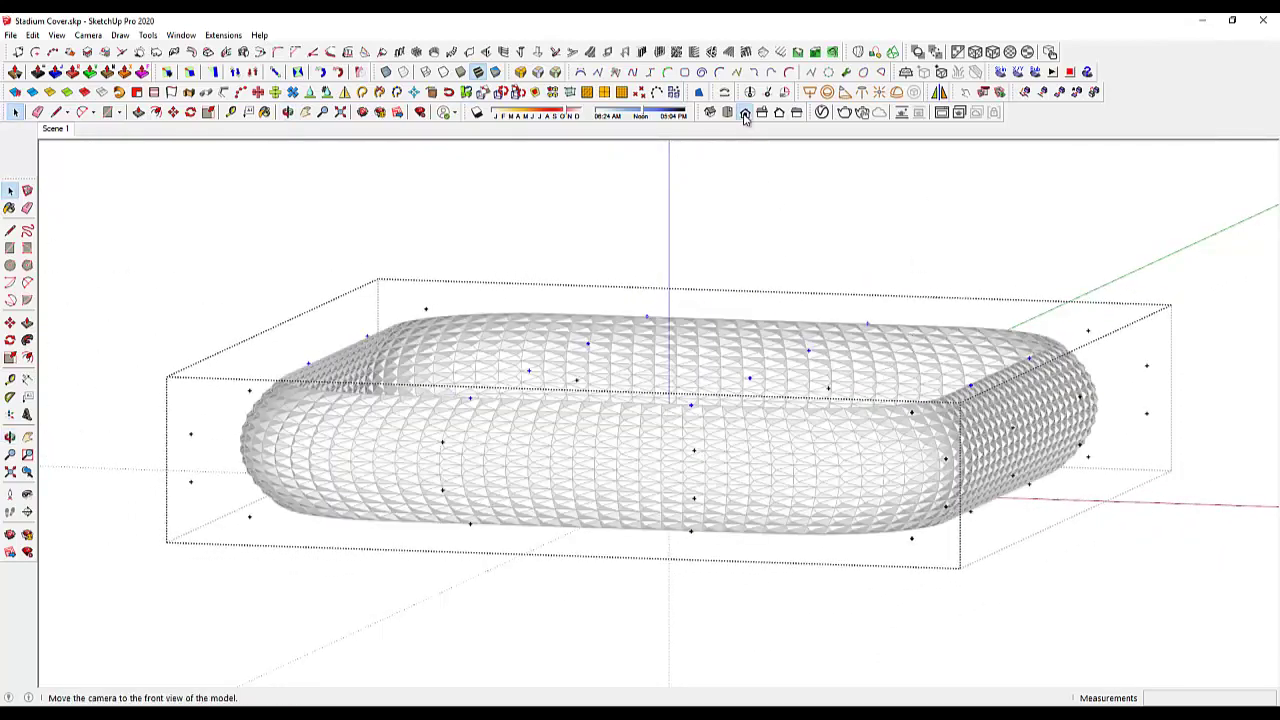
Zoom into the Front view and begin a move on the selected points, then cancel it
click(745, 115)
scroll(746, 343, up, 1)
scroll(745, 345, up, 2)
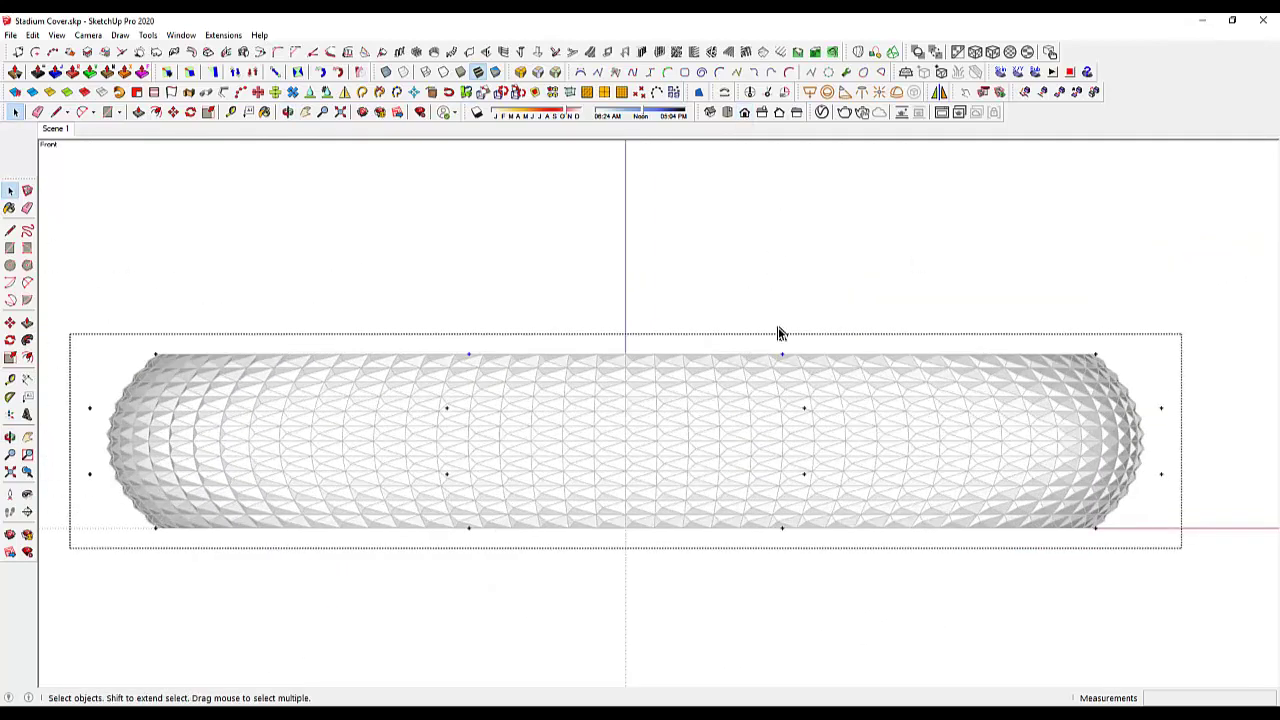
key(m)
click(787, 210)
text(100)
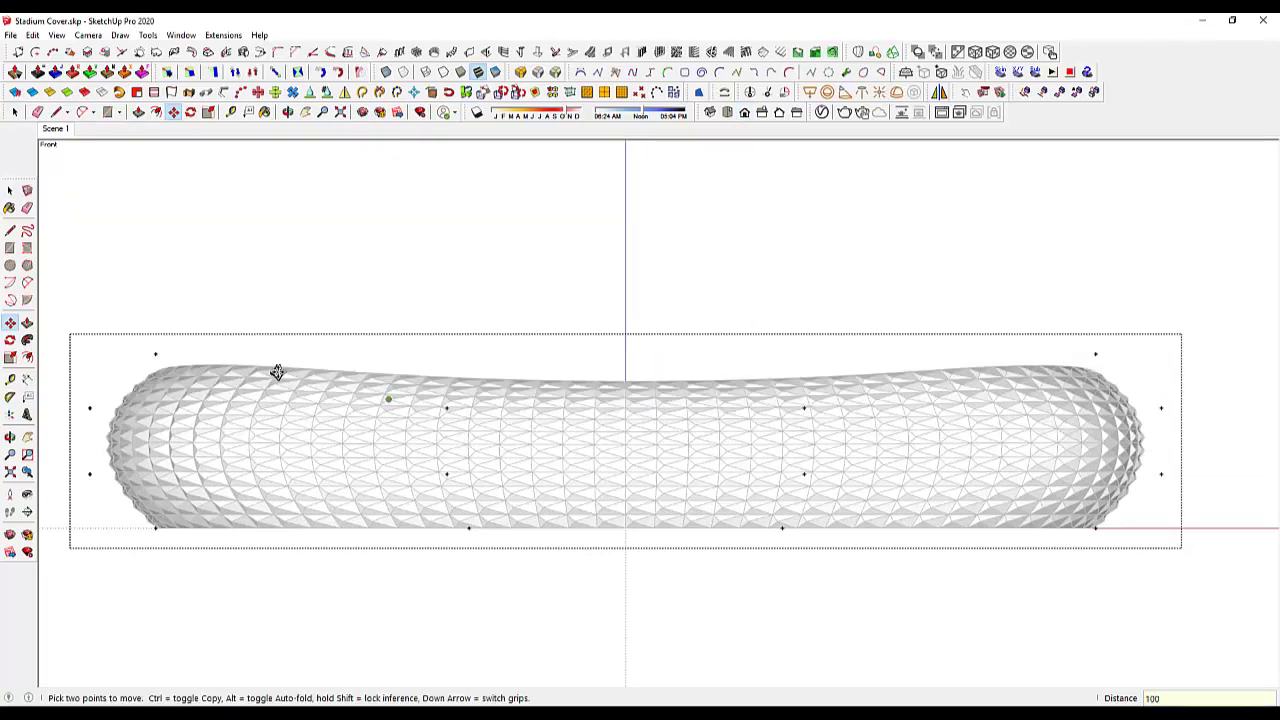
key(space)
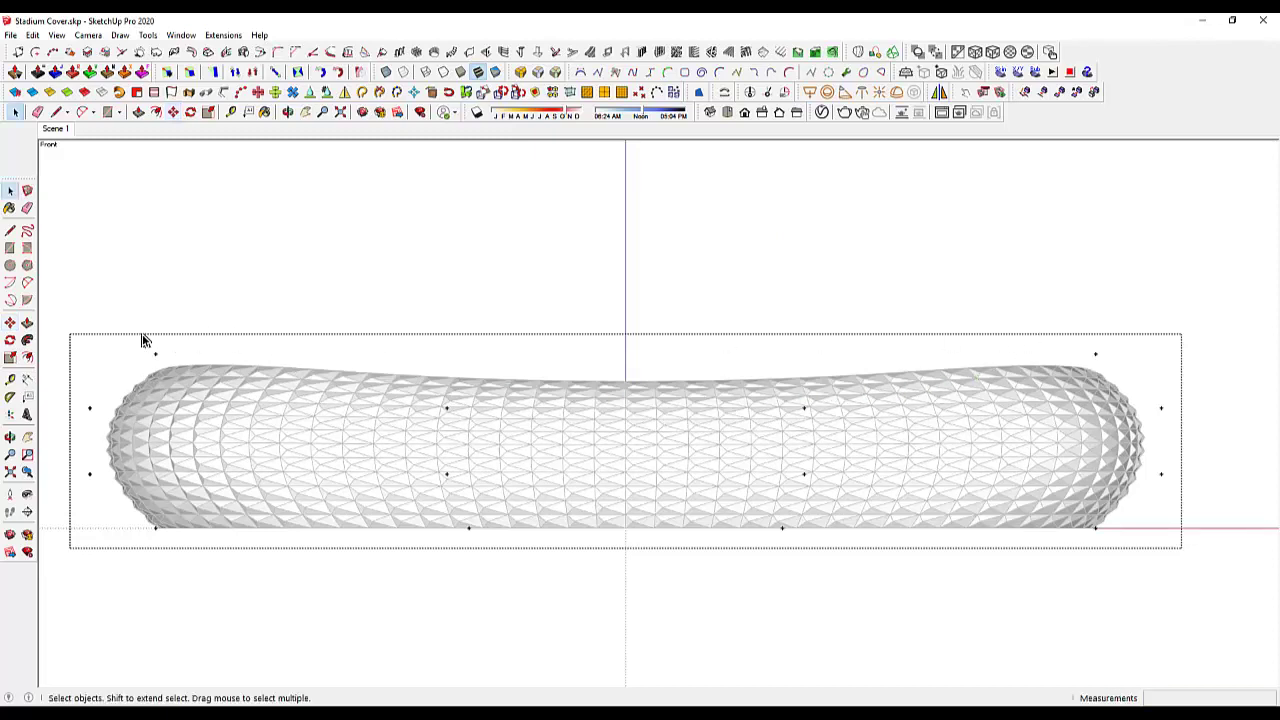
Raise the top row of control points by 100, then view the shell in three-quarter perspective
drag(440, 346, 1140, 368)
key(m)
click(993, 309)
text(100)
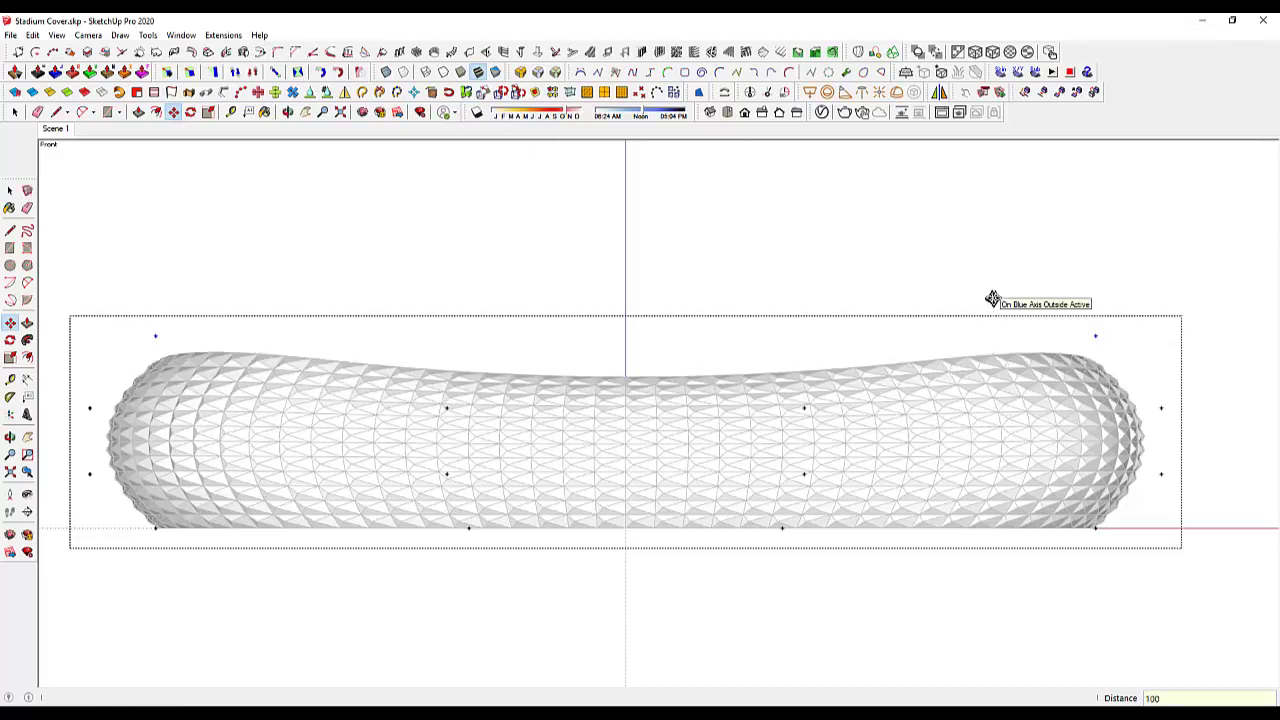
key(Return)
key(space)
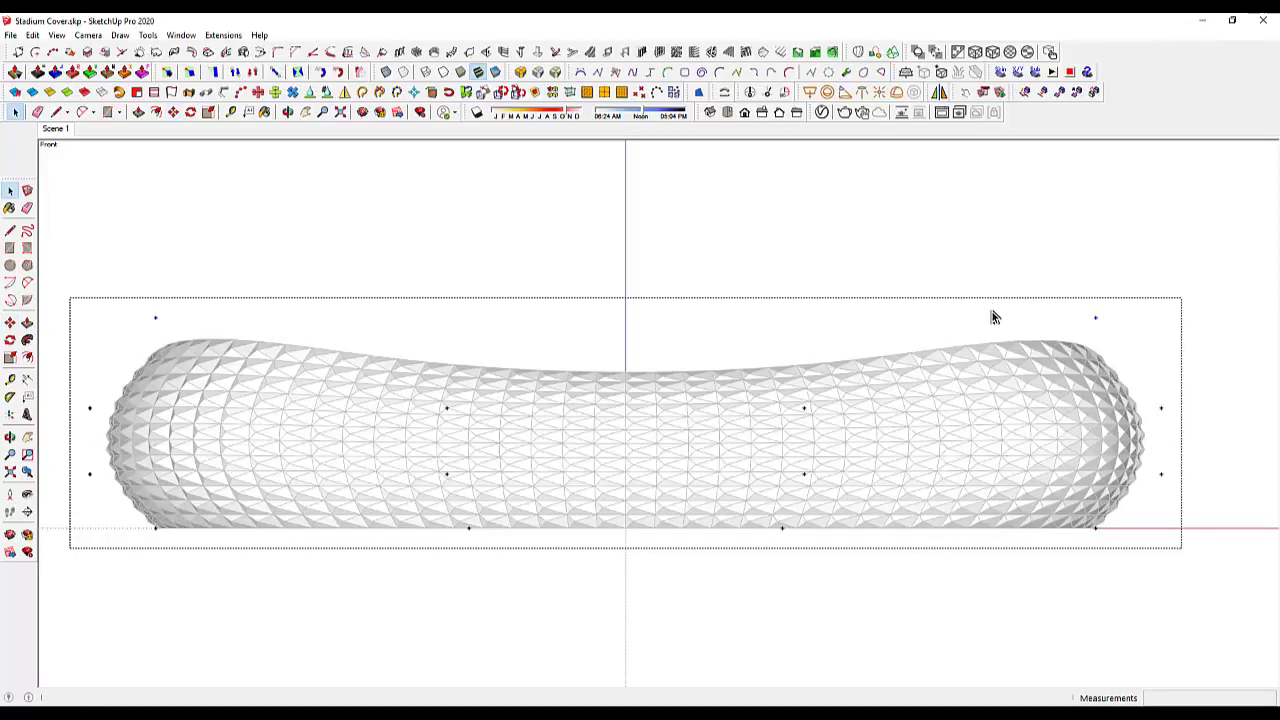
click(994, 314)
mouse_move(963, 342)
middle_down()
mouse_move(888, 396)
mouse_move(820, 414)
mouse_move(1034, 434)
mouse_move(960, 440)
middle_up()
scroll(960, 440, down, 3)
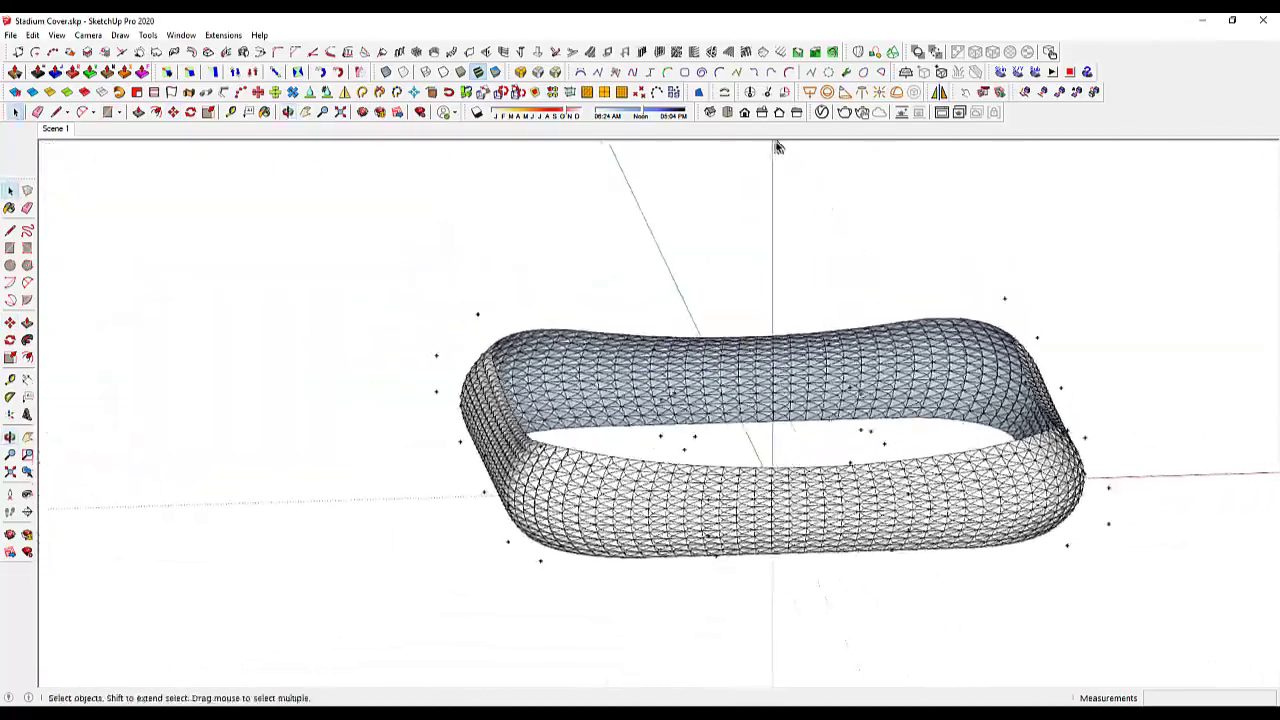
click(729, 112)
scroll(678, 247, down, 2)
mouse_move(678, 247)
middle_down()
mouse_move(643, 283)
mouse_move(771, 377)
mouse_move(888, 515)
mouse_move(880, 540)
middle_up()
click(88, 35)
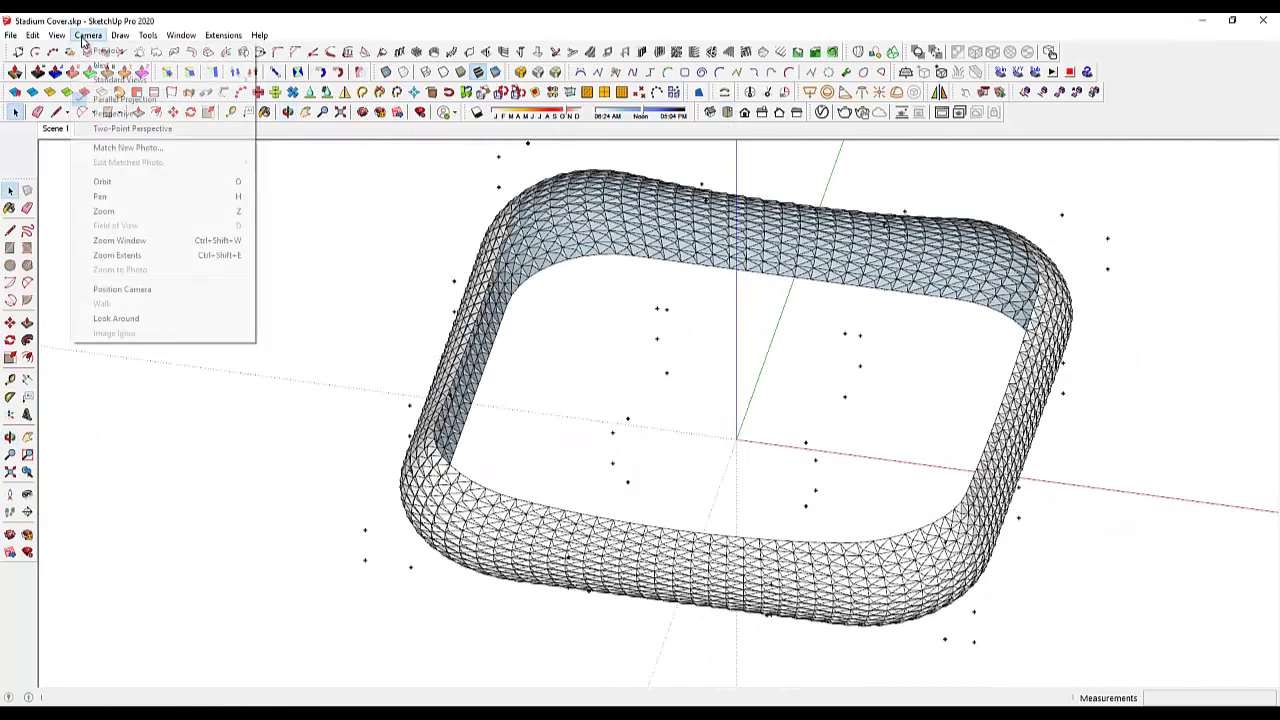
click(115, 111)
scroll(665, 372, up, 3)
mouse_move(726, 446)
middle_down()
mouse_move(697, 354)
mouse_move(706, 300)
mouse_move(906, 297)
mouse_move(911, 309)
mouse_move(771, 317)
mouse_move(725, 296)
mouse_move(694, 314)
middle_up()
click(733, 117)
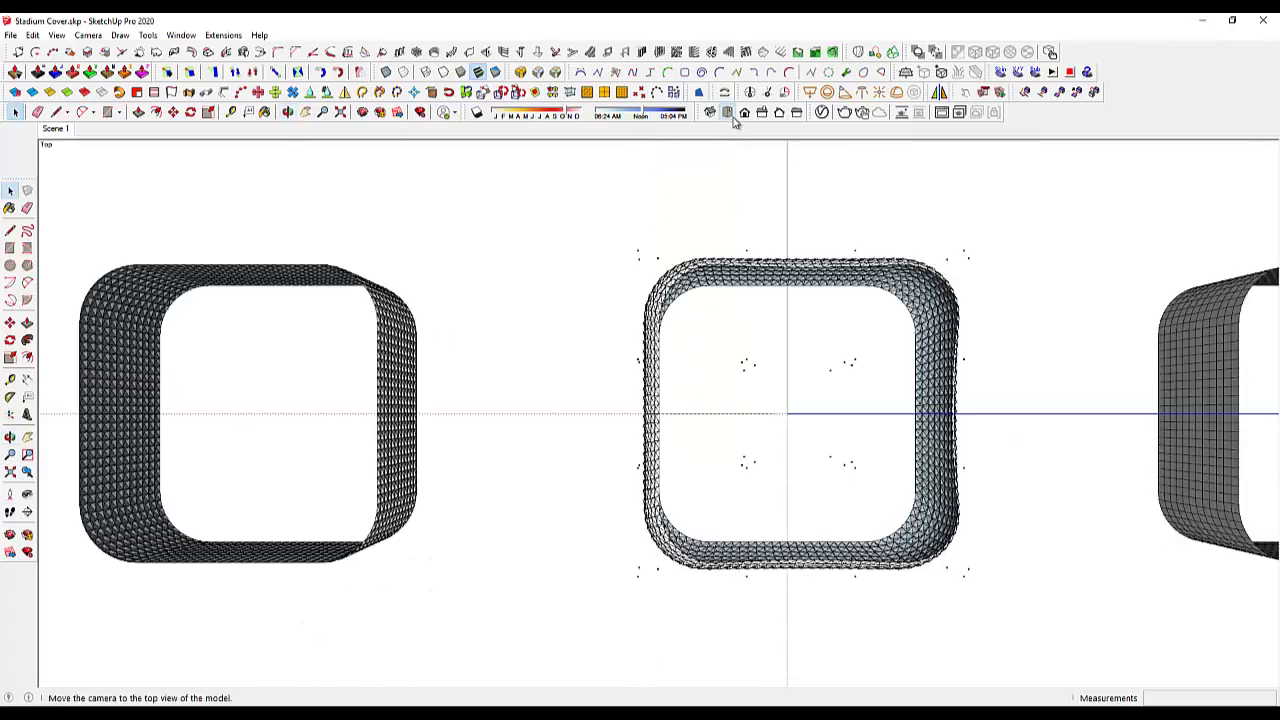
click(55, 129)
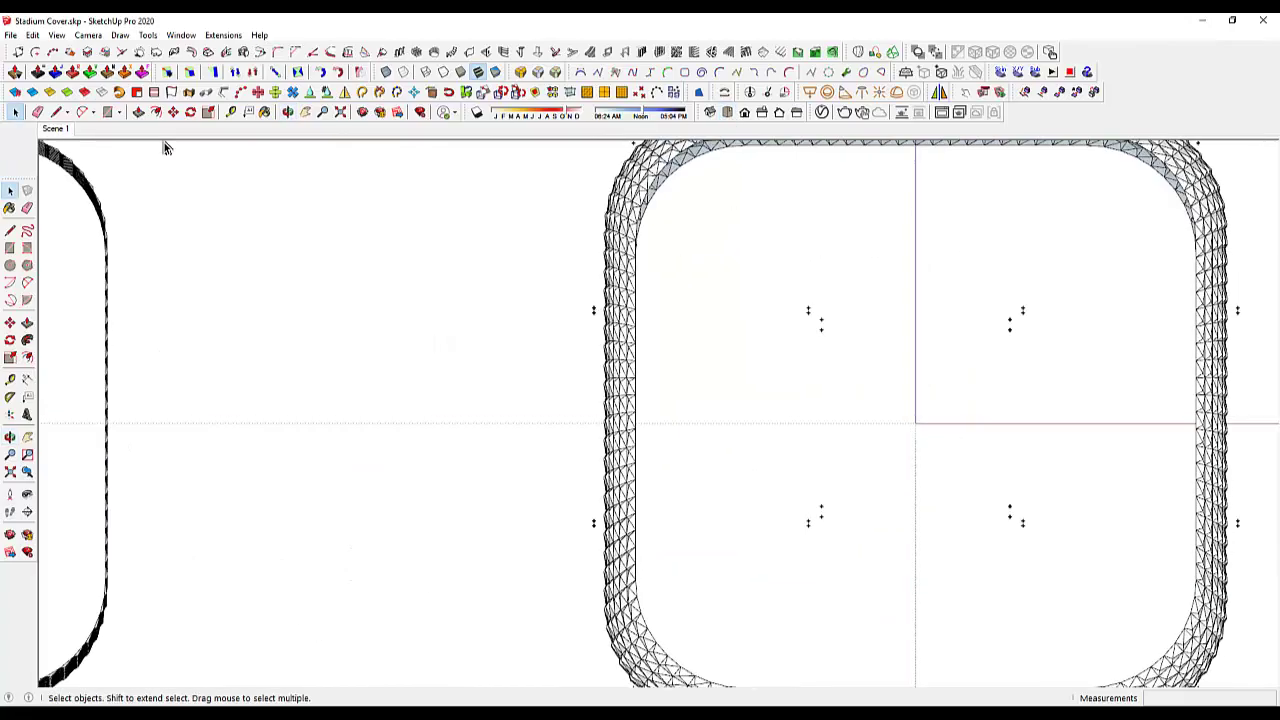
key(F4)
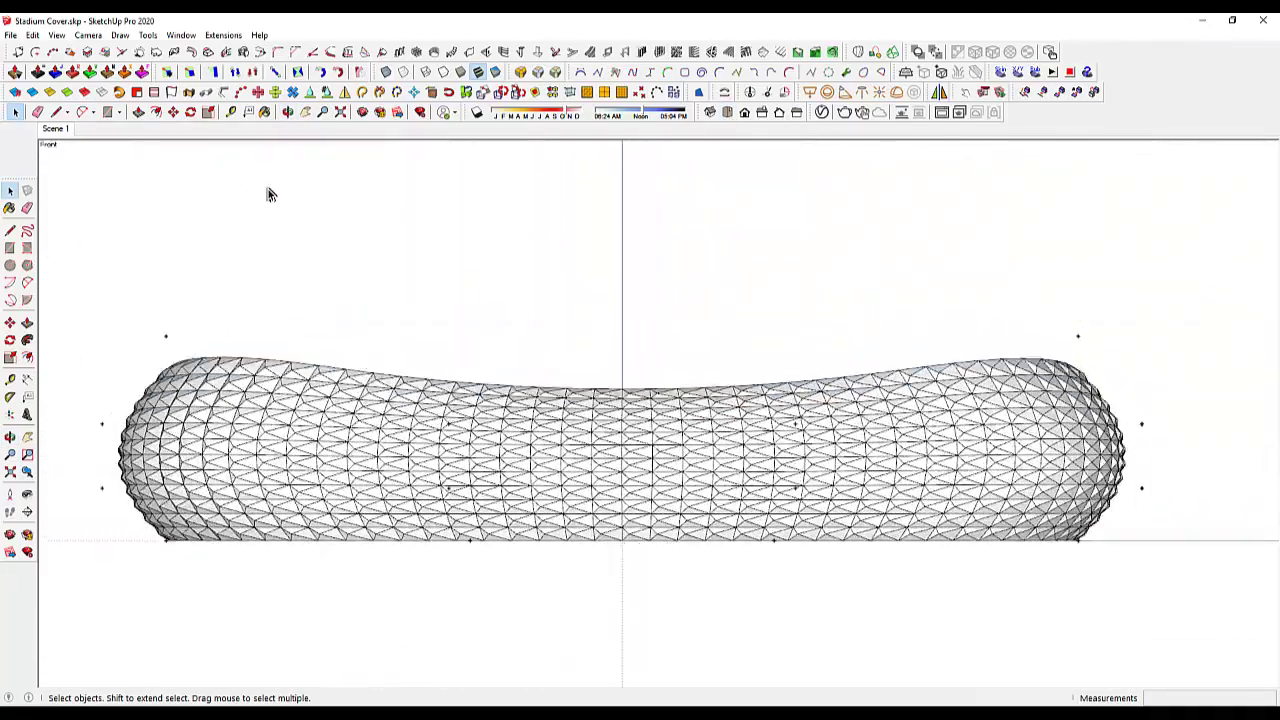
key(ctrl+a)
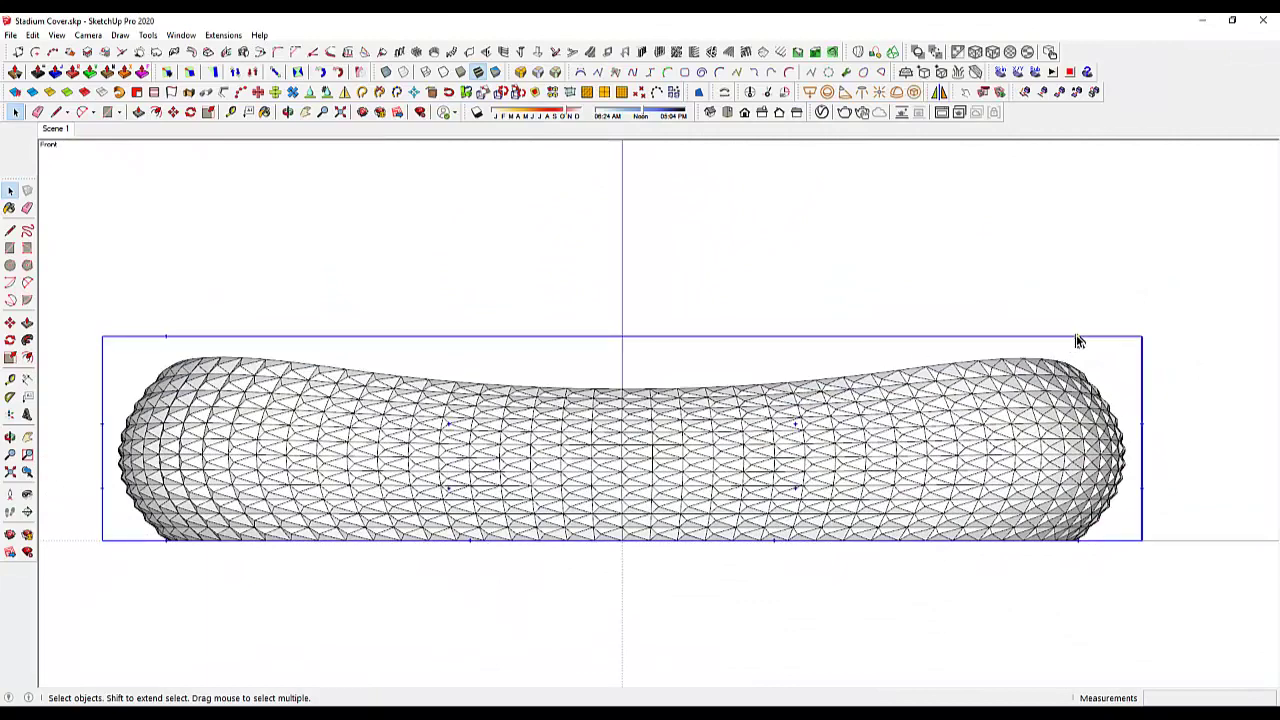
click(1078, 341)
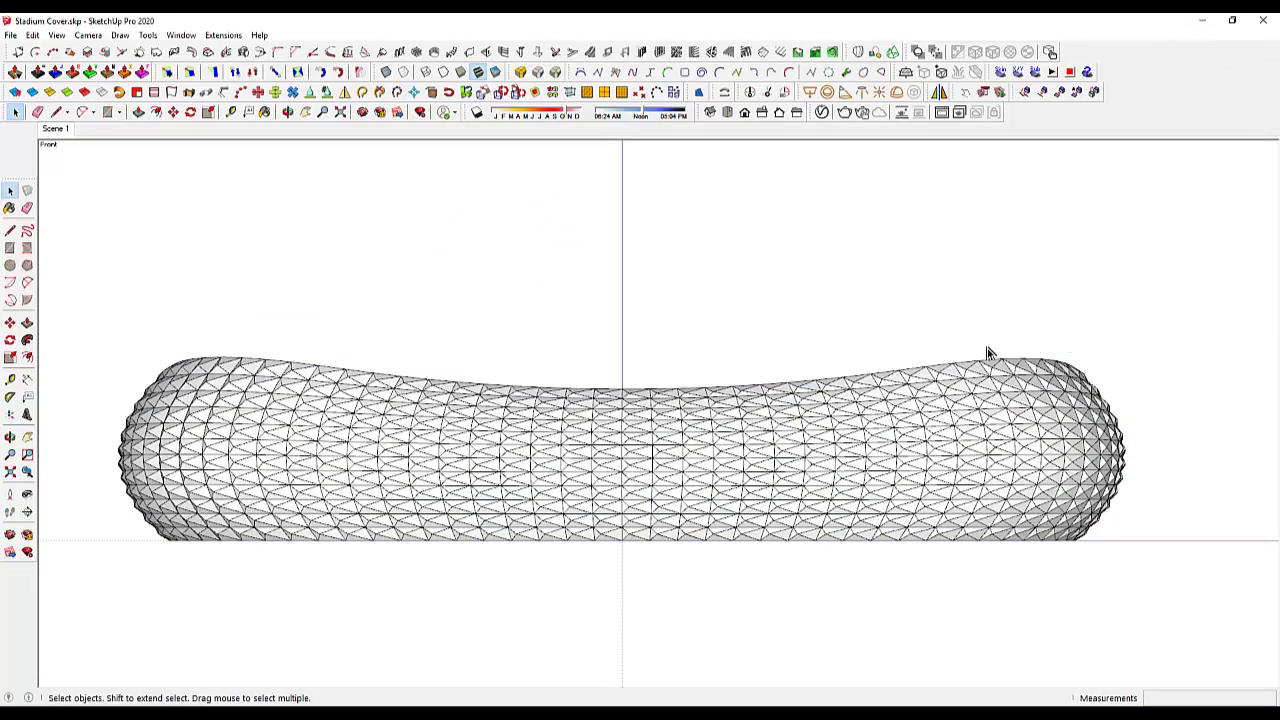
Apply a new 4×4×4 FFD lattice to the stadium mesh
click(730, 455)
right_click(730, 450)
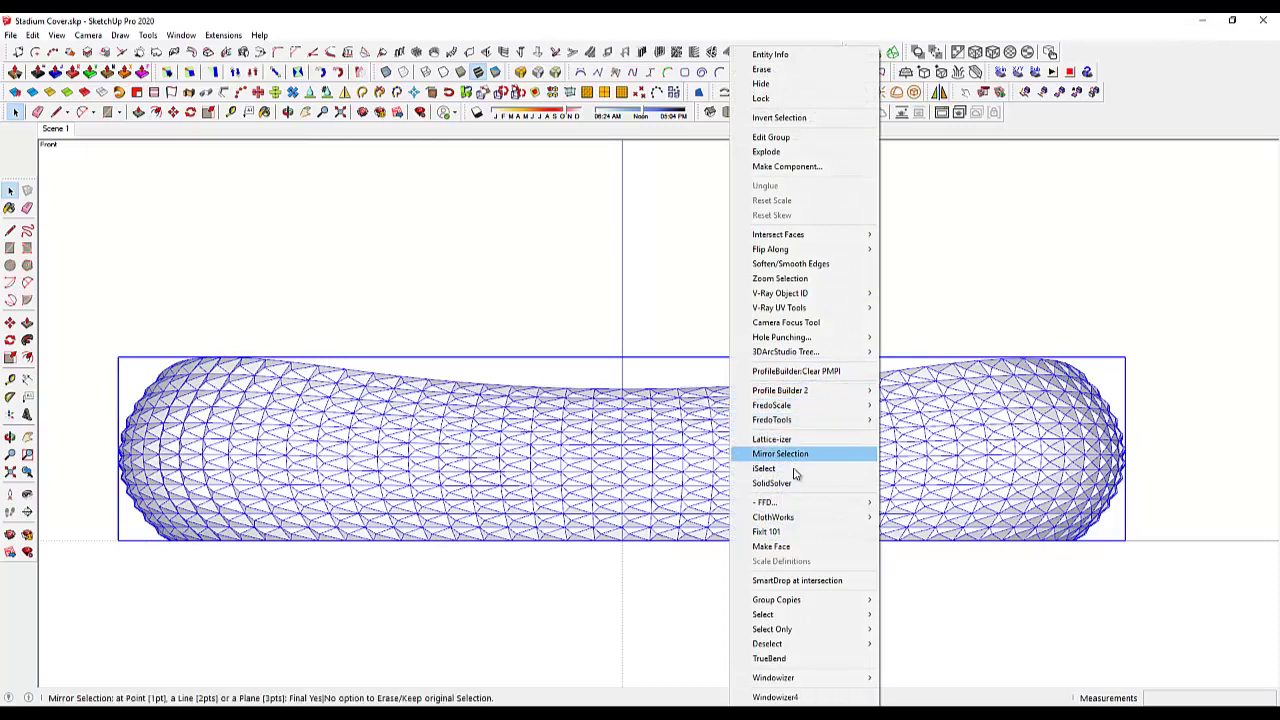
click(912, 531)
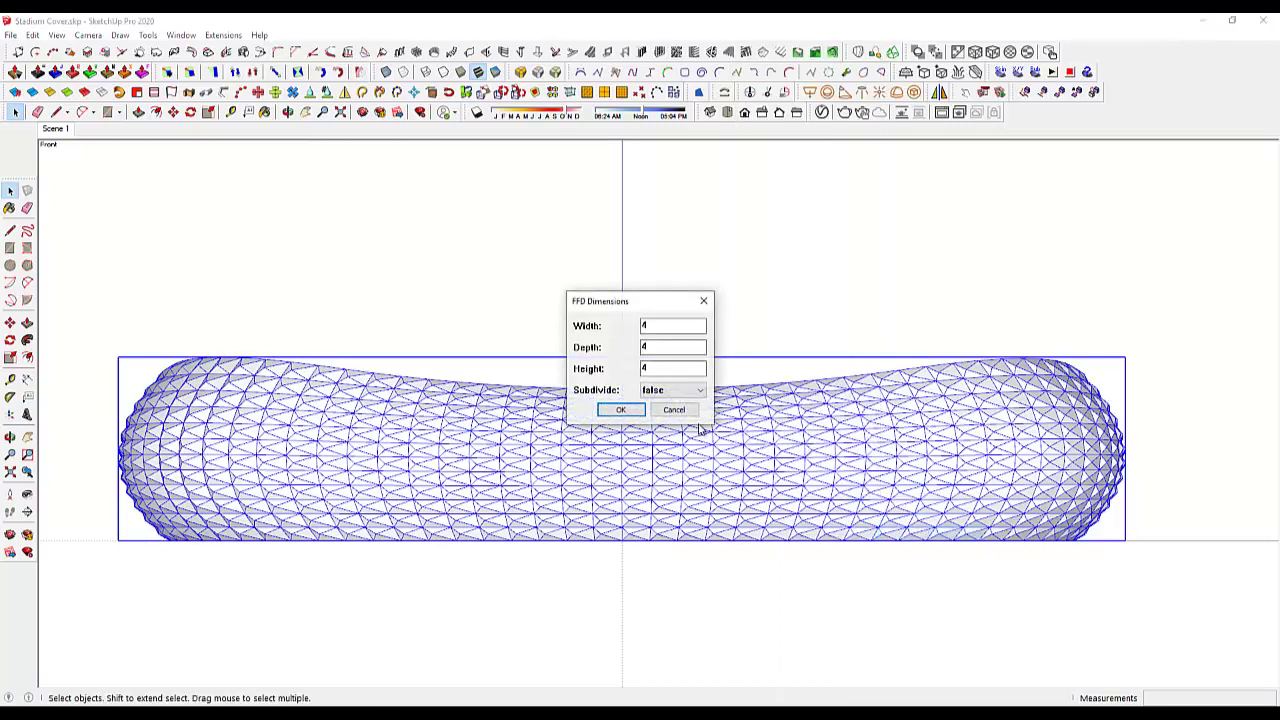
click(621, 411)
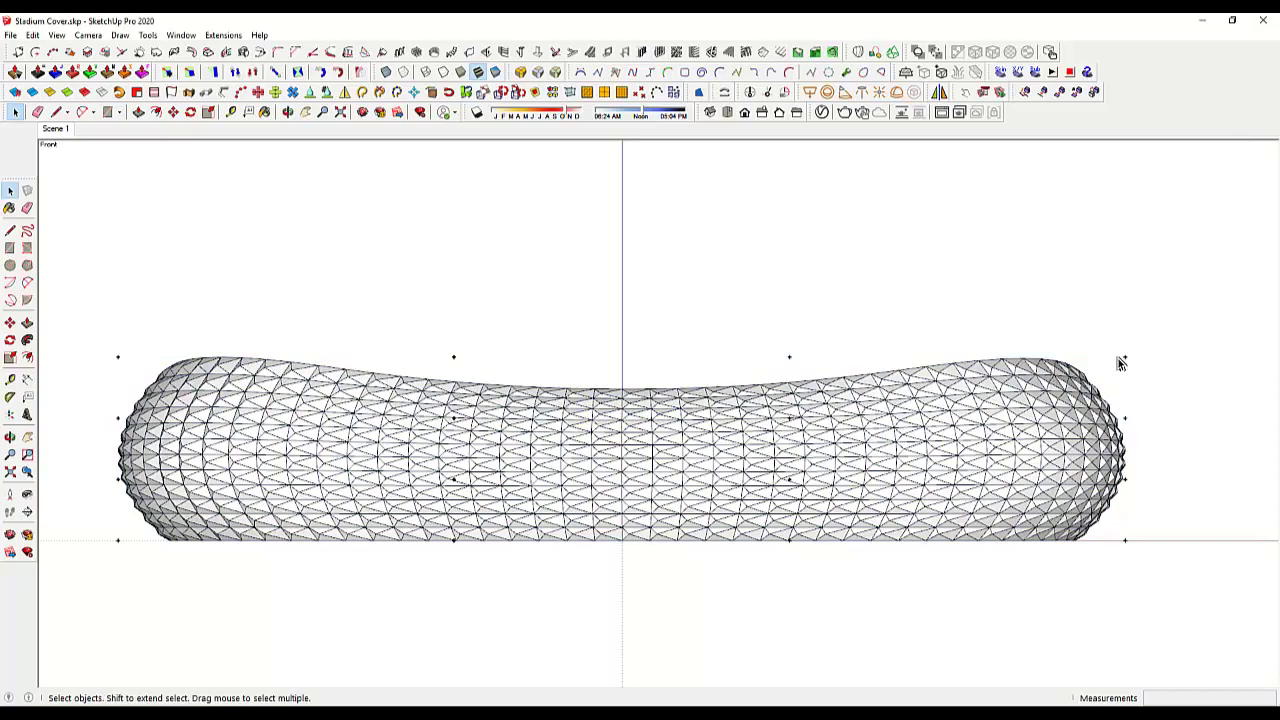
Window-select the lattice points along the top edge in Front view
mouse_move(457, 358)
middle_down()
mouse_move(471, 429)
mouse_move(162, 245)
middle_up()
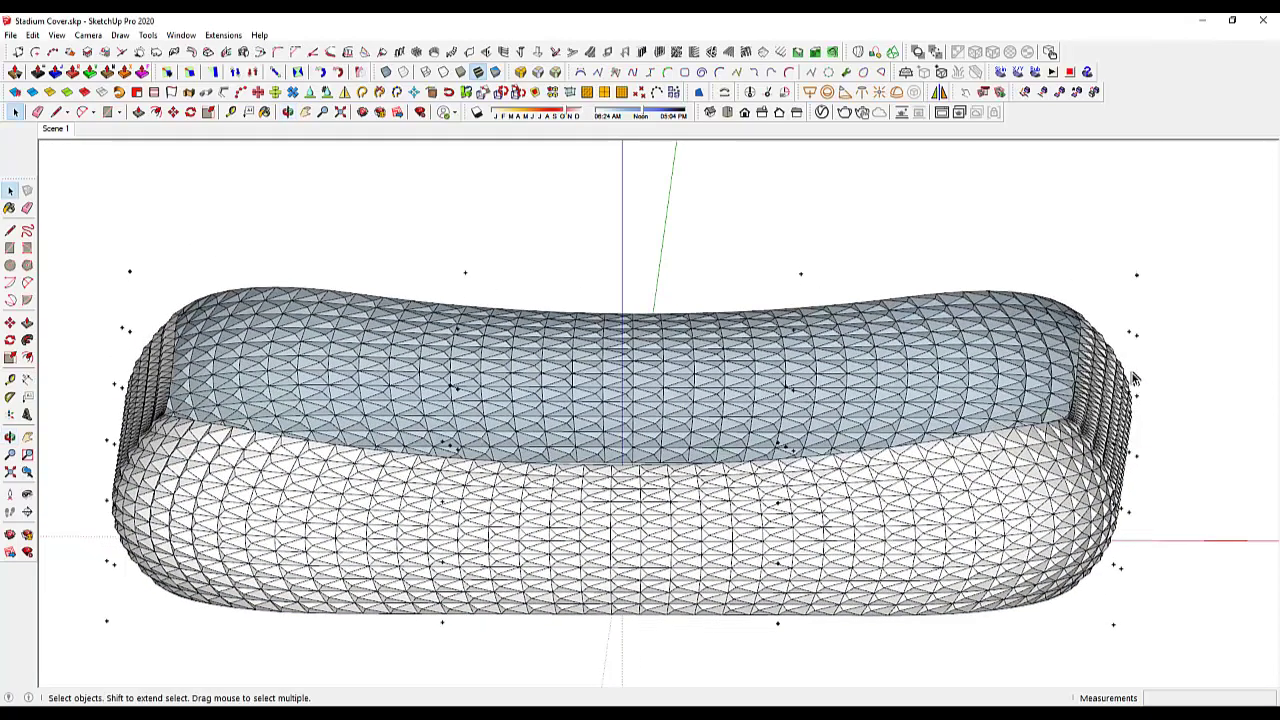
key(F2)
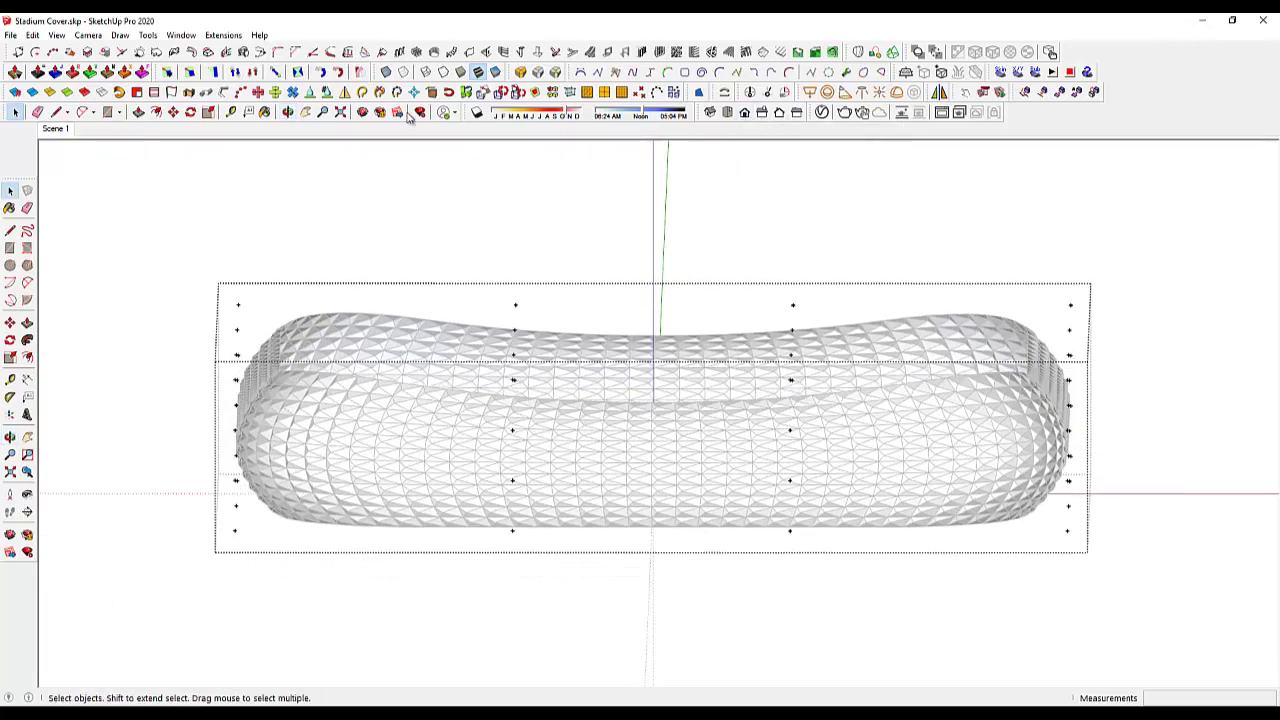
click(54, 130)
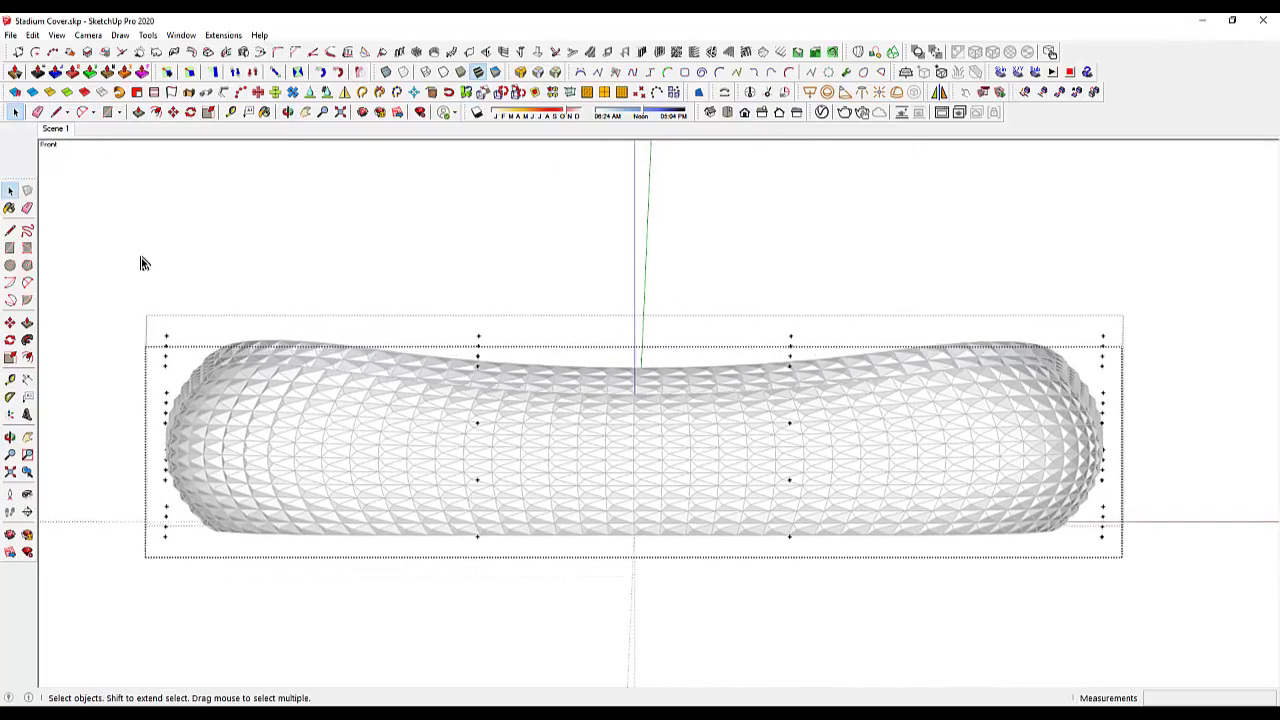
drag(80, 294, 1175, 382)
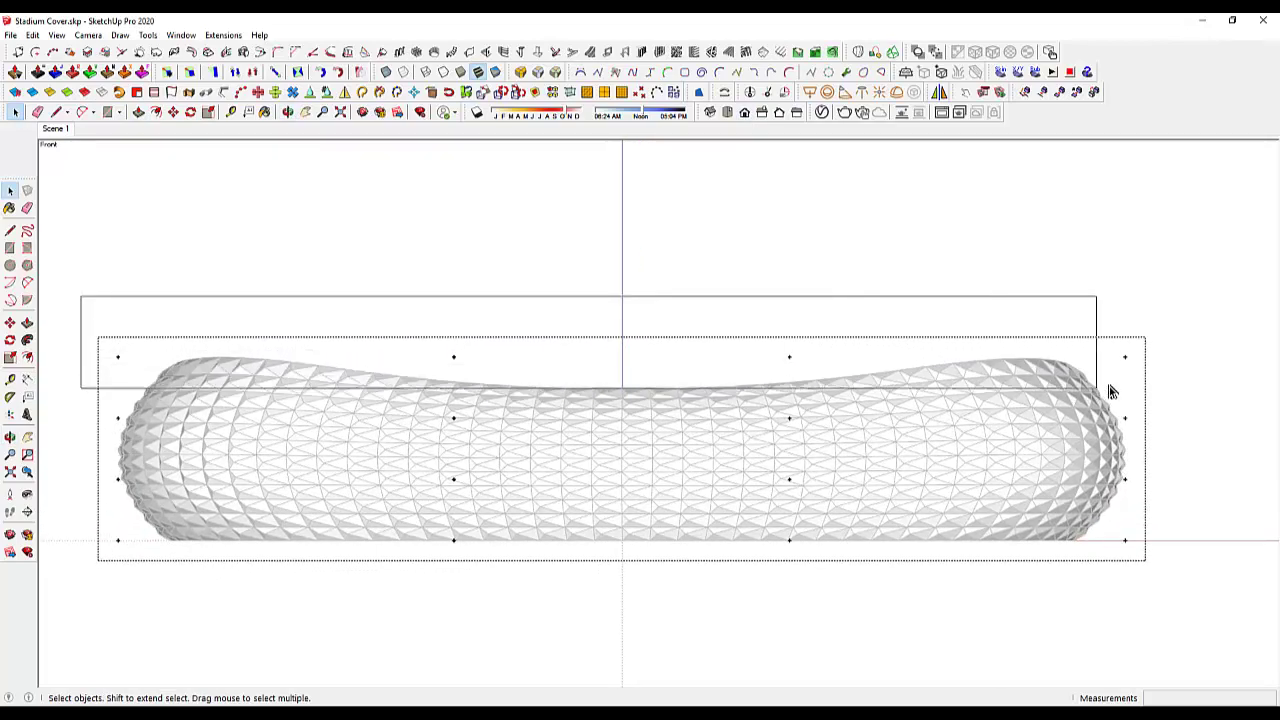
mouse_move(877, 352)
middle_down()
mouse_move(794, 357)
mouse_move(751, 449)
mouse_move(782, 242)
middle_up()
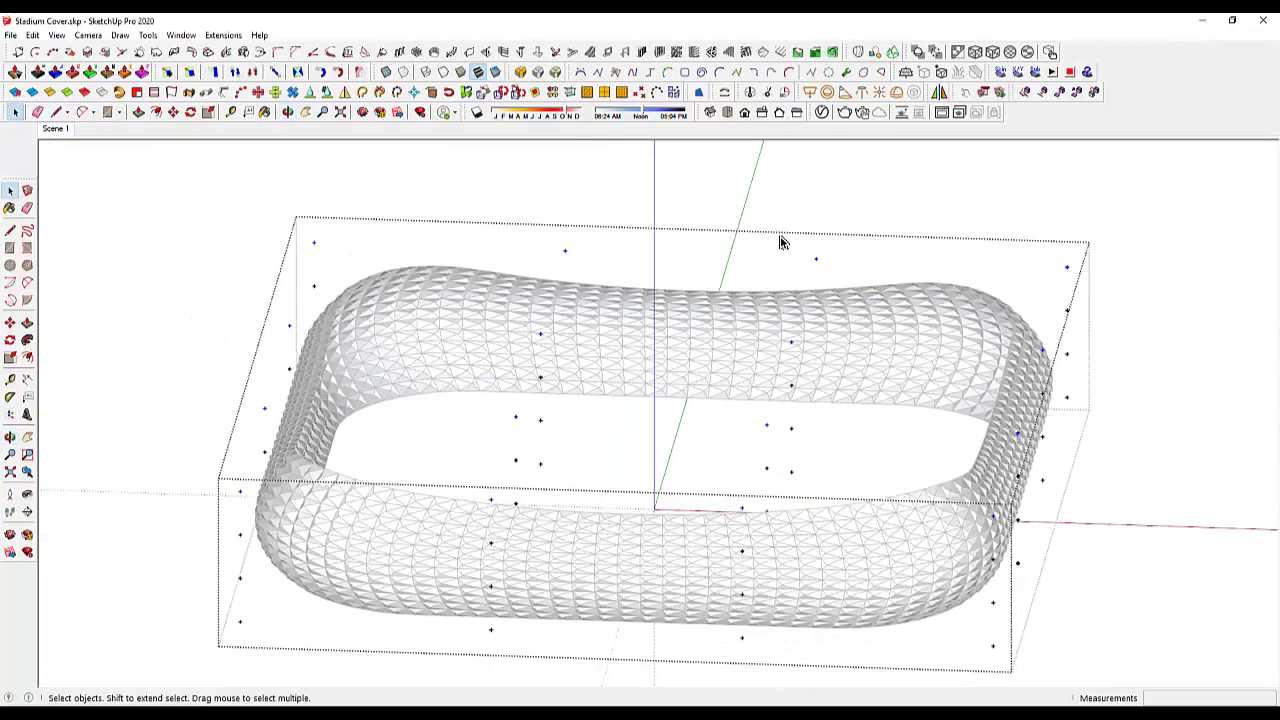
In Top view, scale the selected top control points inward to about 0.75 about the centre
click(731, 116)
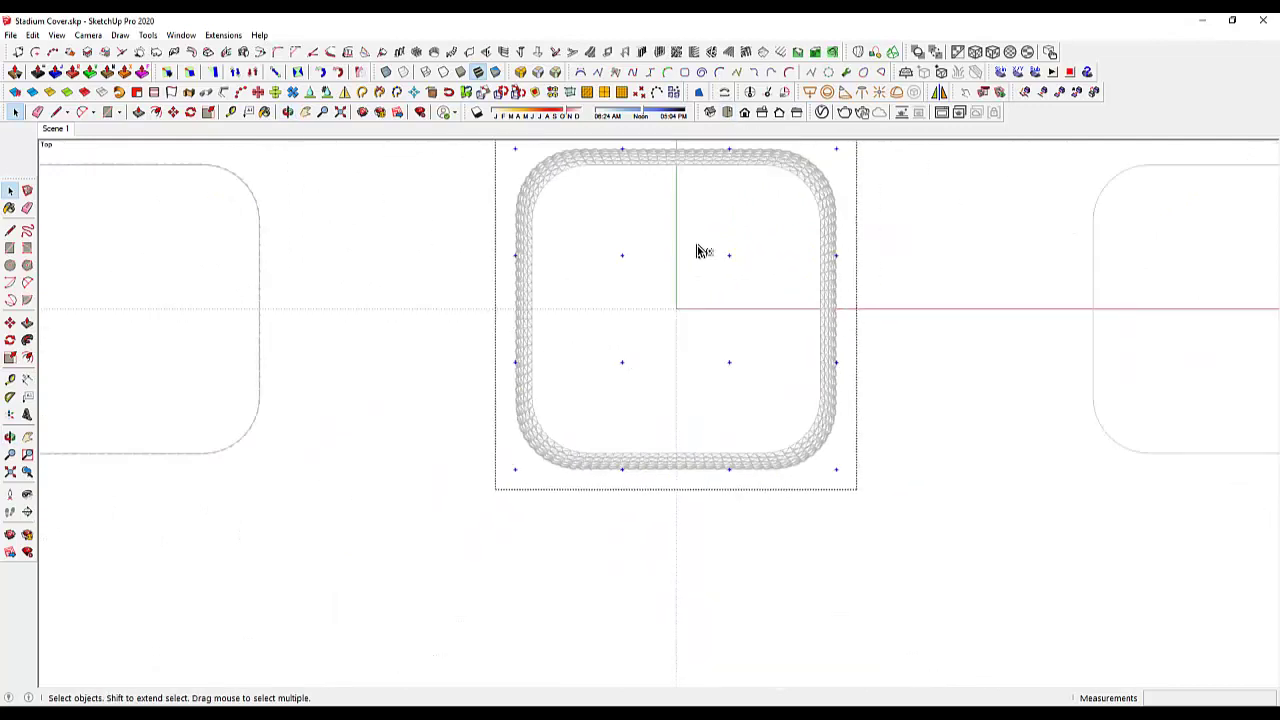
middle_drag(700, 251, 690, 300)
scroll(843, 250, up, 2)
key(s)
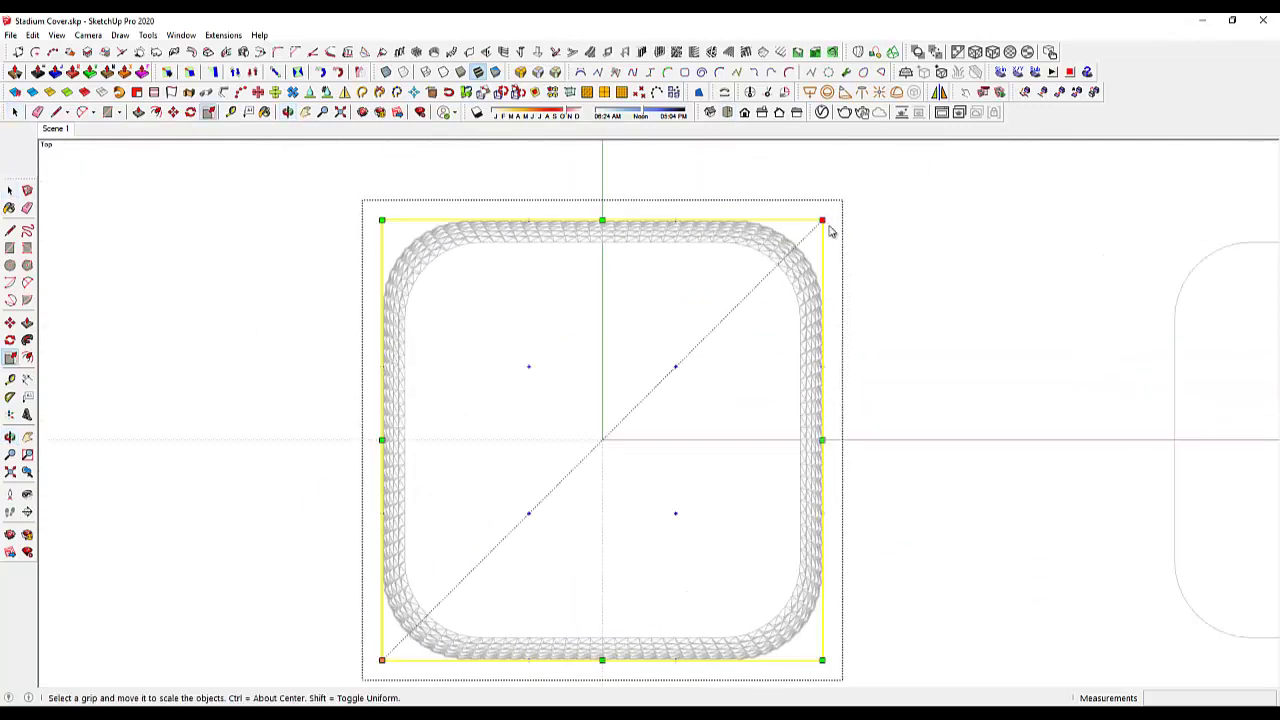
ctrl+drag(820, 220, 770, 274)
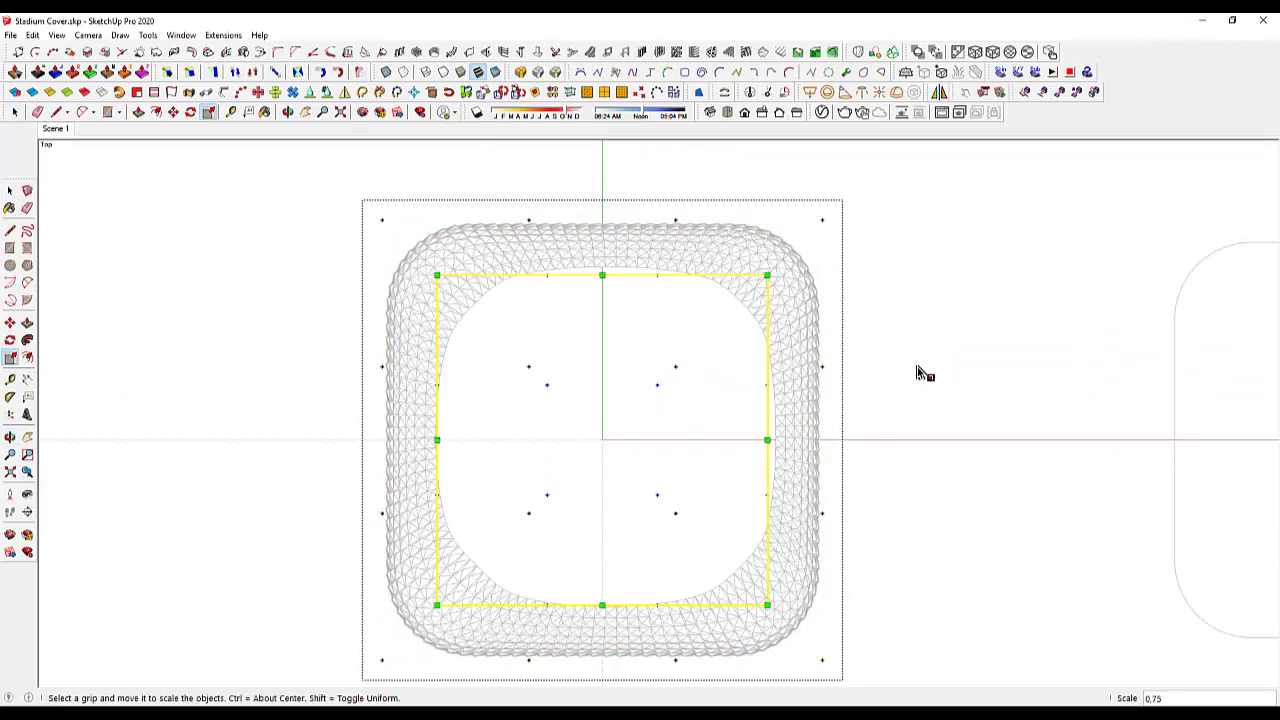
scroll(774, 283, up, 3)
ctrl+drag(760, 266, 777, 248)
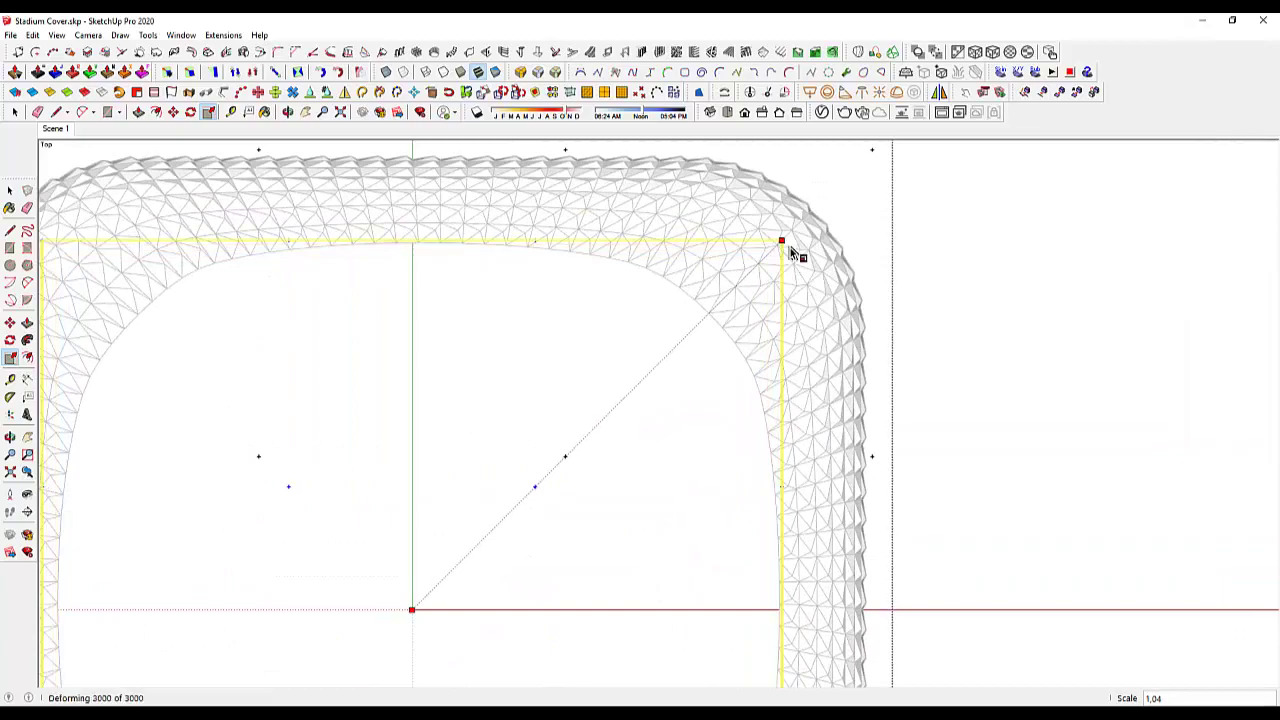
scroll(830, 270, down, 3)
key(space)
scroll(960, 347, down, 2)
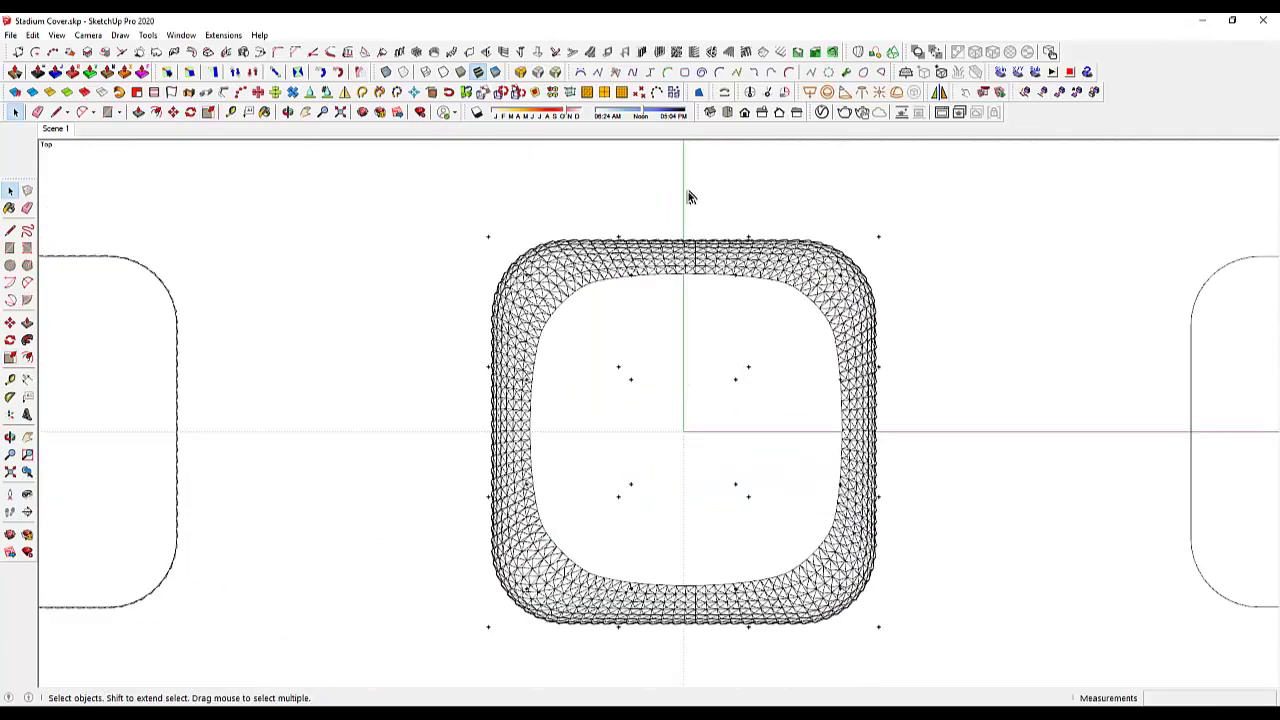
Restore the saved scene, orbit around, and select the whole shell in Top view
click(68, 131)
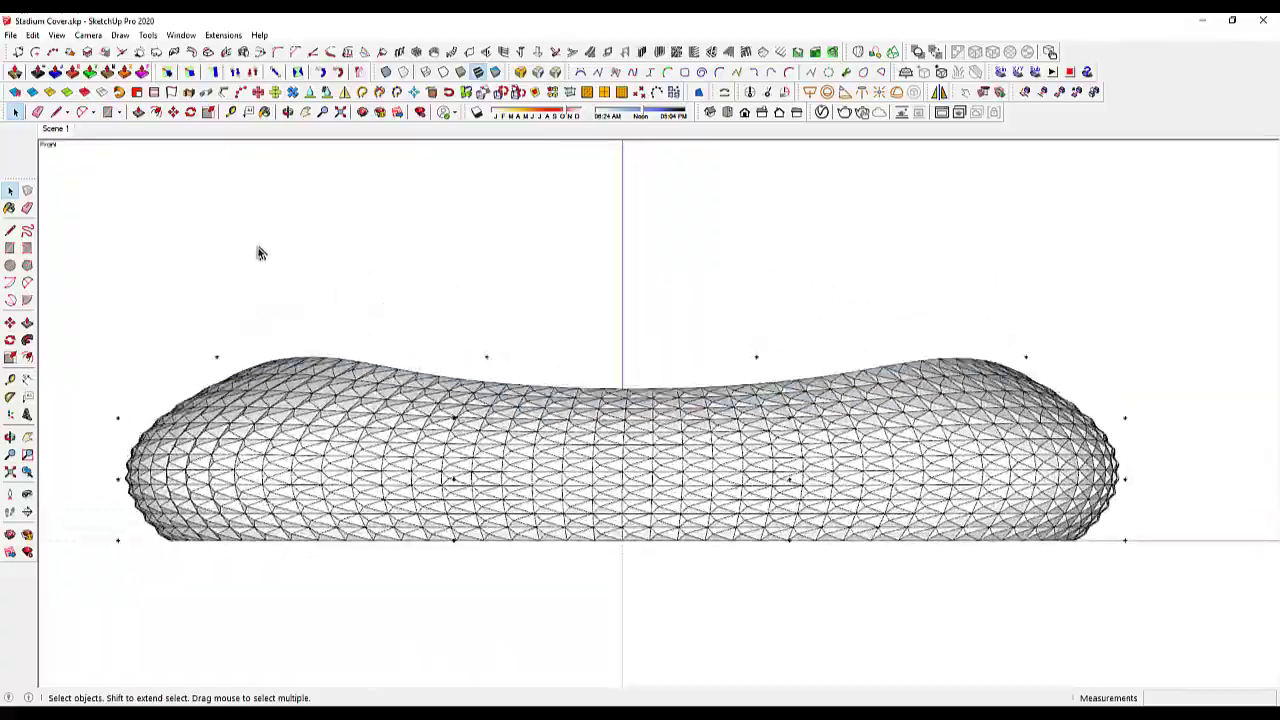
mouse_move(258, 253)
middle_down()
mouse_move(343, 323)
mouse_move(486, 360)
mouse_move(494, 414)
mouse_move(270, 398)
middle_up()
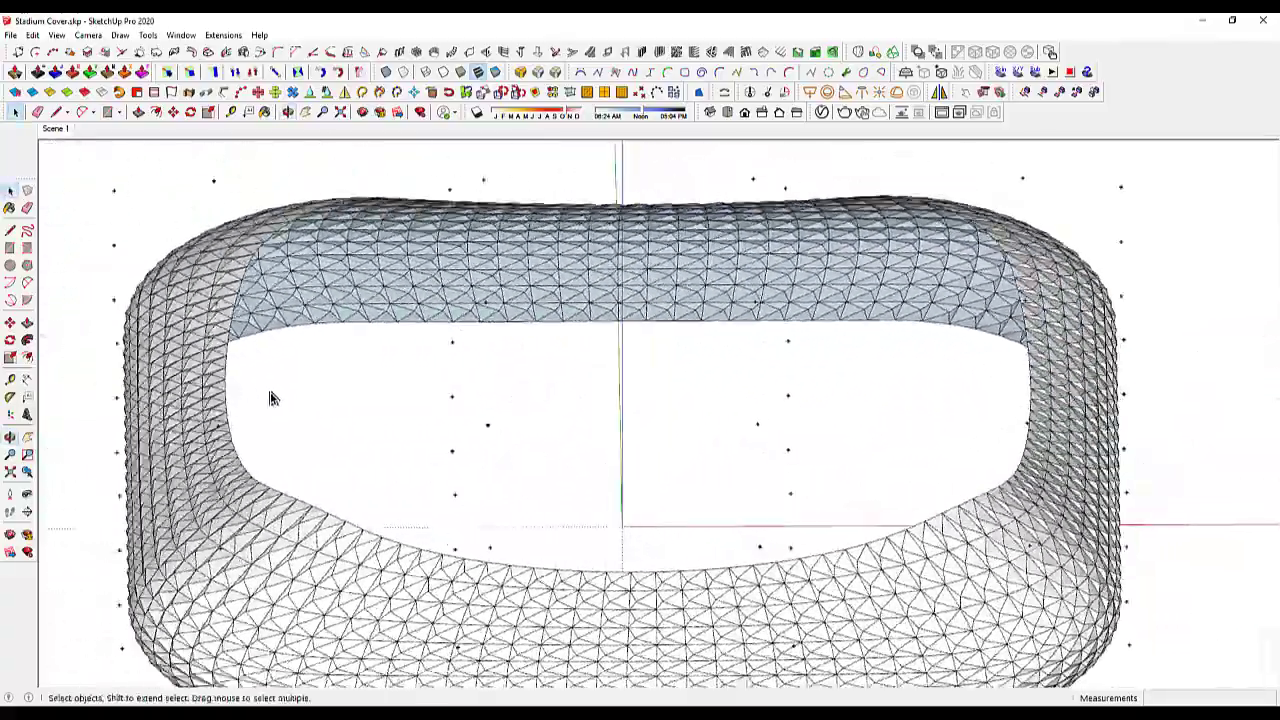
scroll(423, 363, down, 3)
mouse_move(423, 363)
middle_down()
mouse_move(437, 406)
mouse_move(514, 366)
mouse_move(500, 300)
mouse_move(582, 232)
middle_up()
click(727, 112)
scroll(611, 255, down, 3)
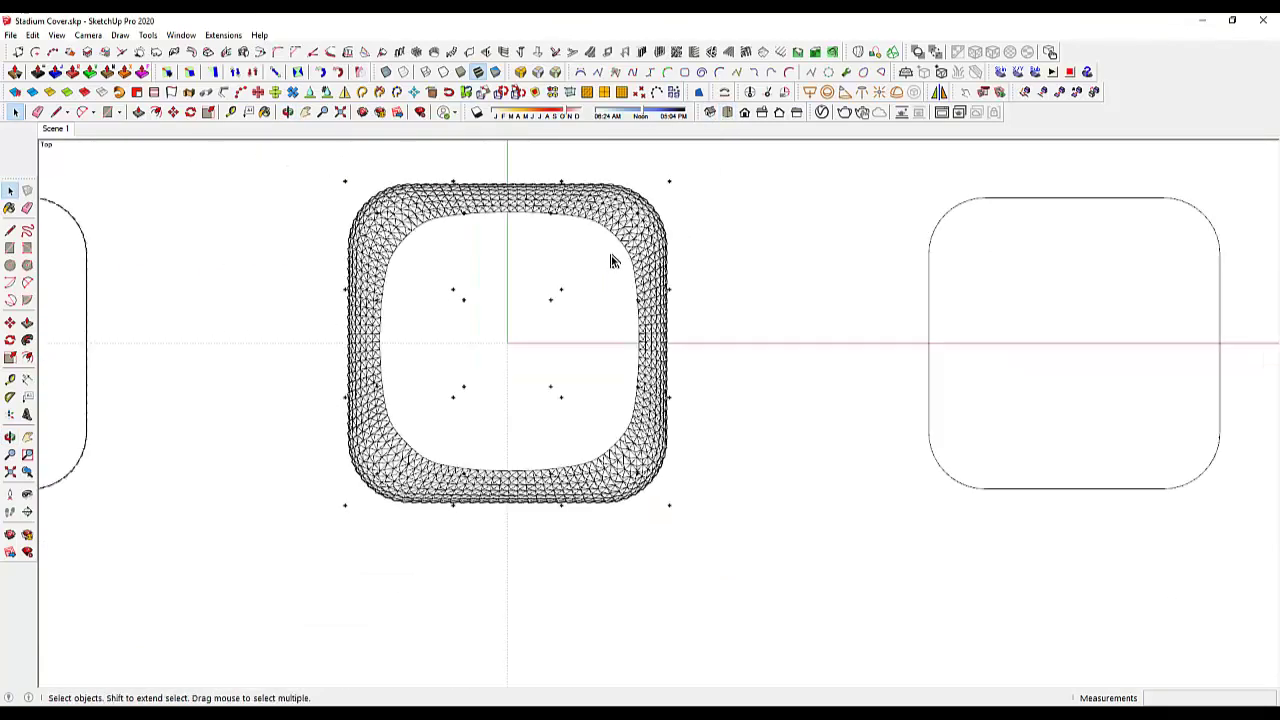
scroll(611, 255, down, 1)
scroll(660, 240, up, 2)
click(660, 238)
Scale the shell to 0.68 along the red axis and recentre the stadium in view
mouse_move(727, 365)
middle_down()
mouse_move(634, 309)
mouse_move(784, 392)
middle_up()
scroll(784, 392, up, 2)
scroll(771, 416, up, 2)
key(s)
scroll(700, 415, up, 1)
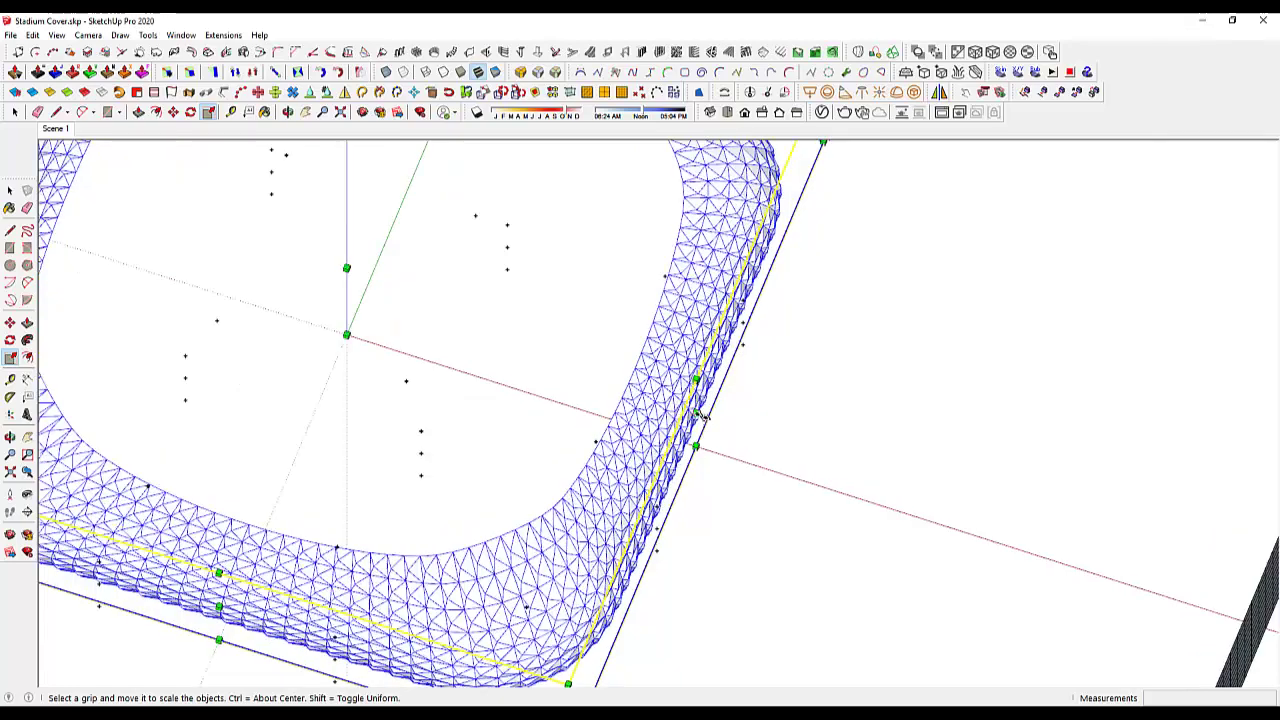
drag(700, 413, 583, 377)
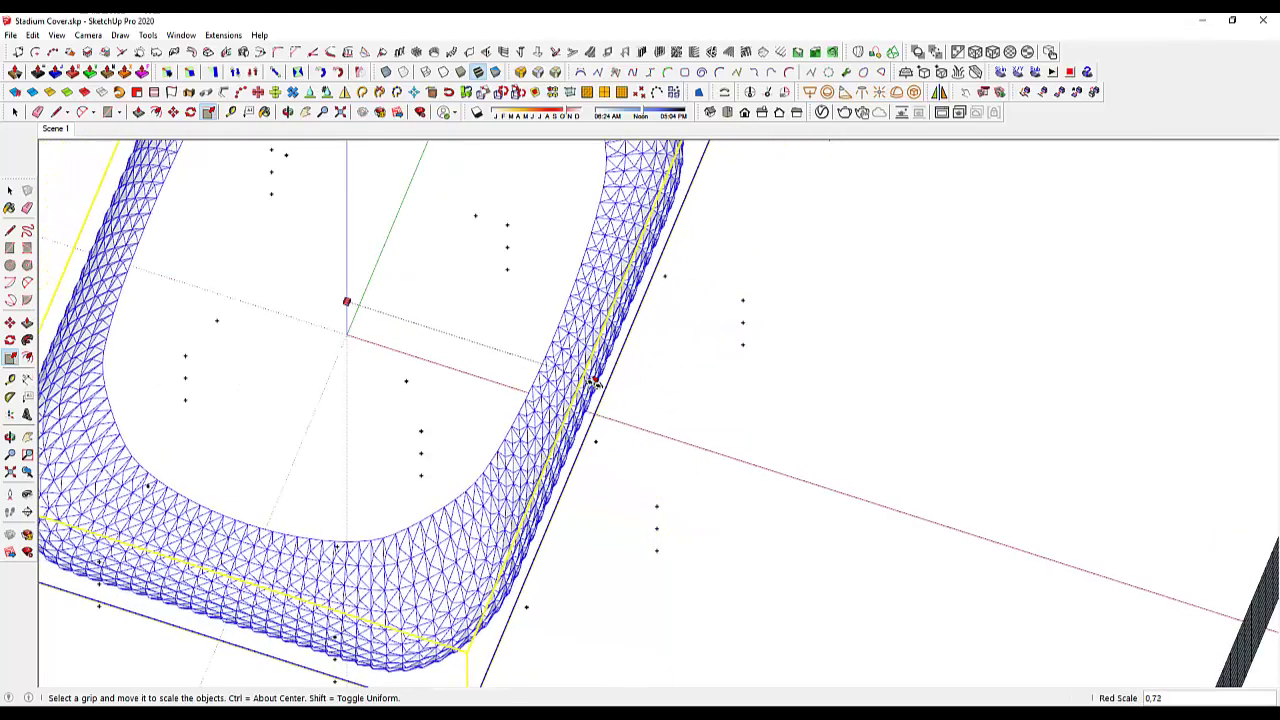
click(727, 112)
scroll(703, 257, down, 3)
shift+middle_drag(663, 366, 764, 508)
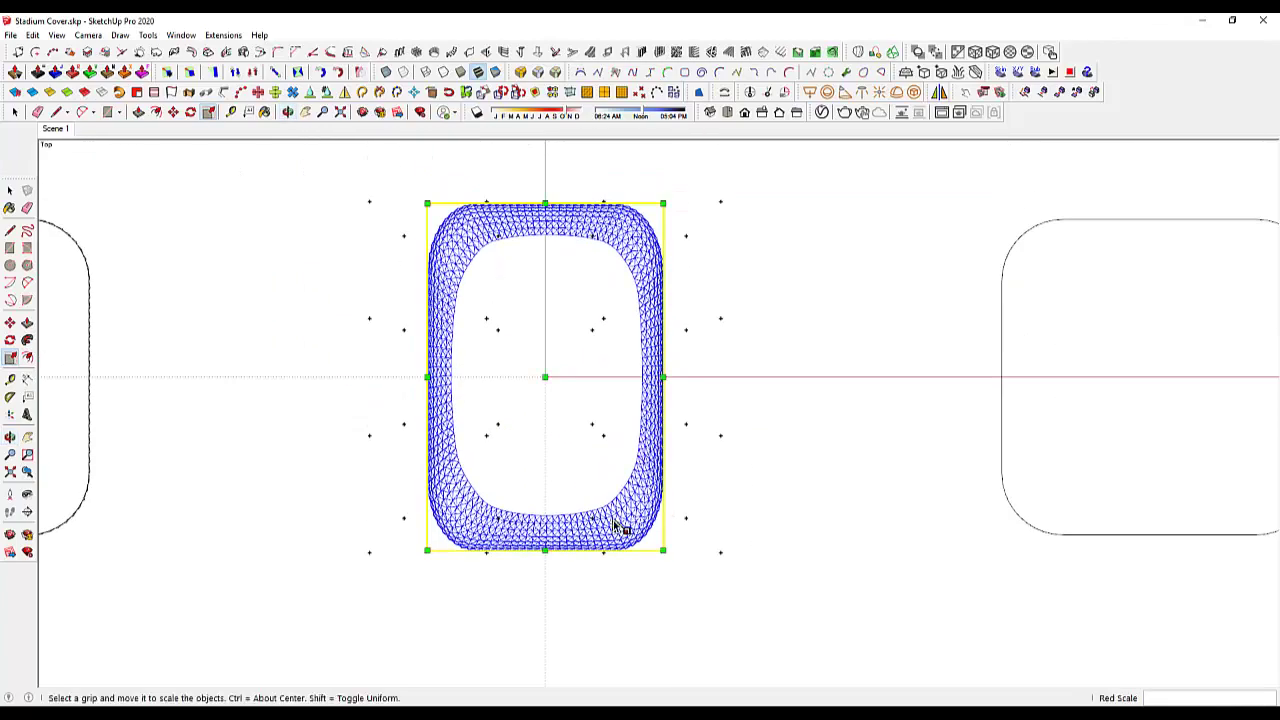
scroll(600, 500, up, 2)
mouse_move(586, 480)
middle_down()
mouse_move(586, 523)
mouse_move(551, 534)
mouse_move(557, 509)
middle_up()
key(space)
Close the point-grid group and hide it
click(935, 430)
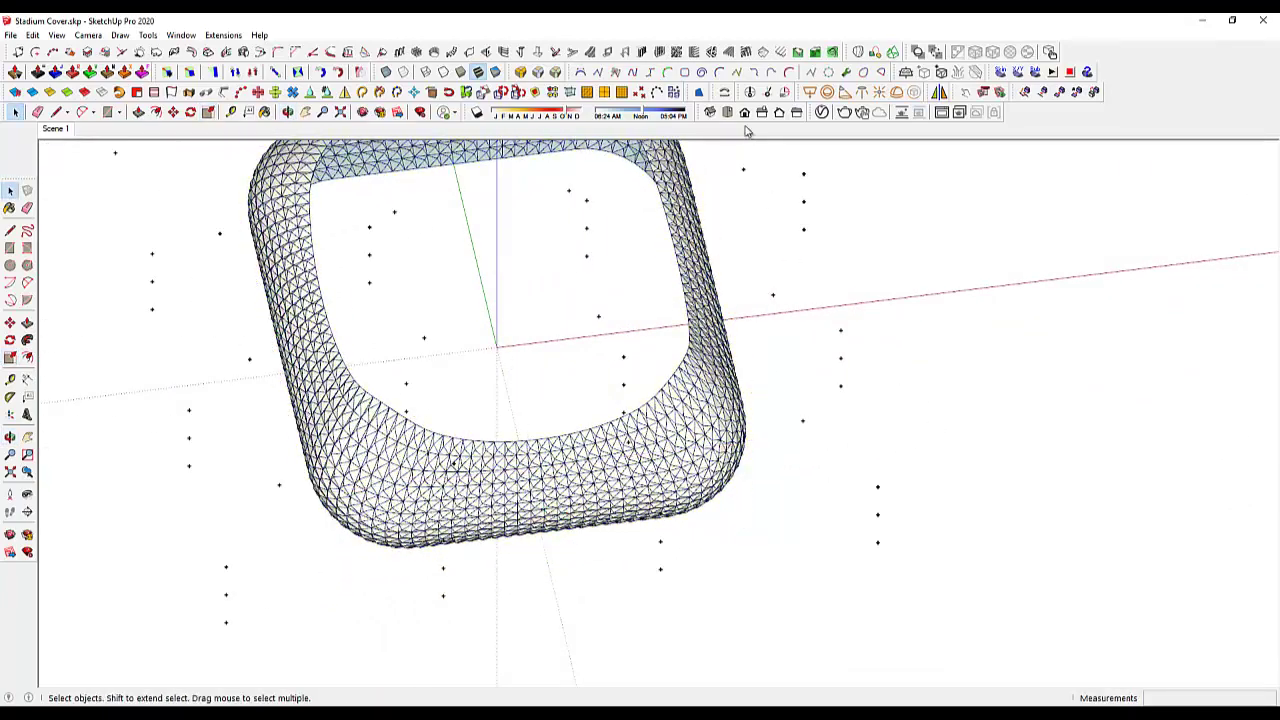
click(727, 112)
scroll(722, 255, down, 2)
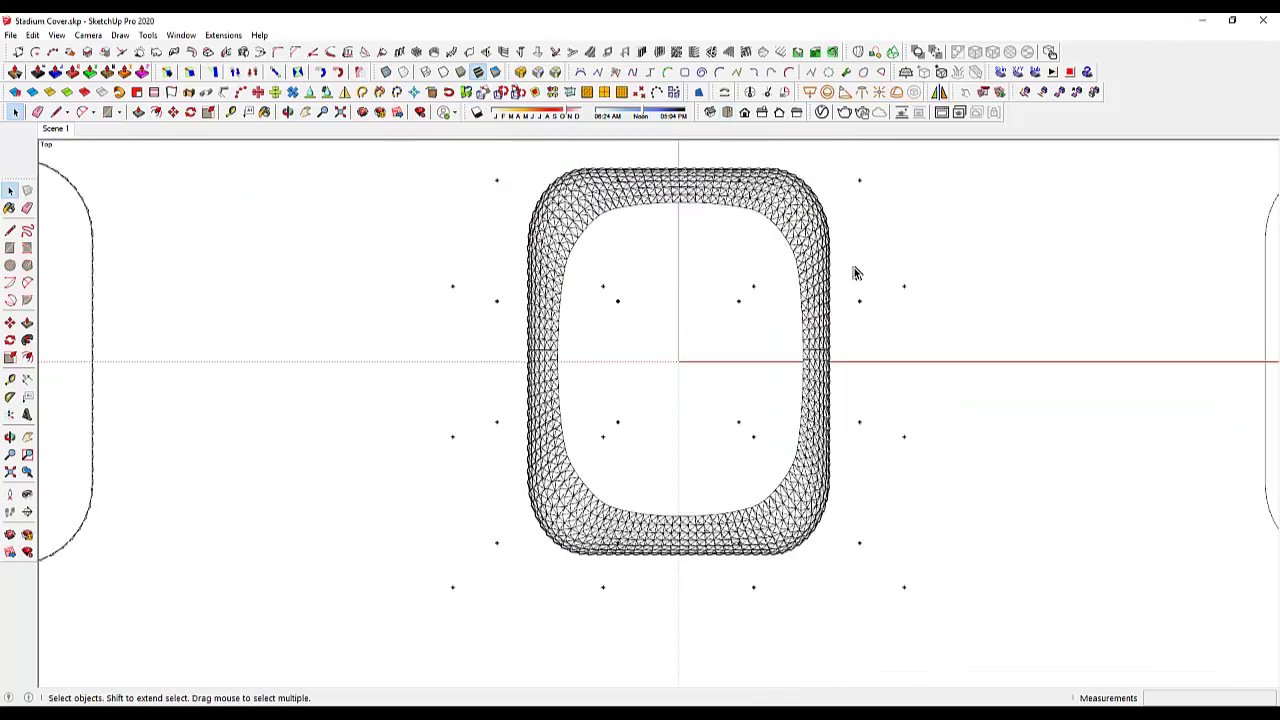
double_click(860, 308)
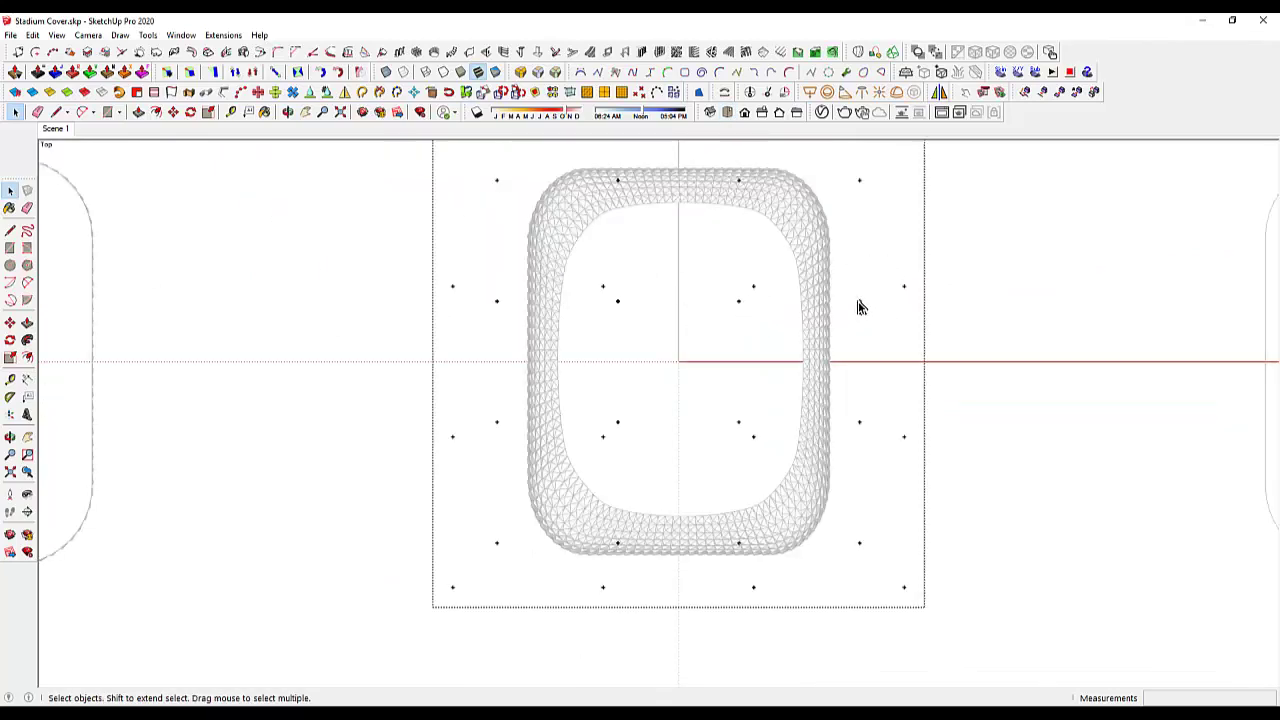
key(Escape)
key(Delete)
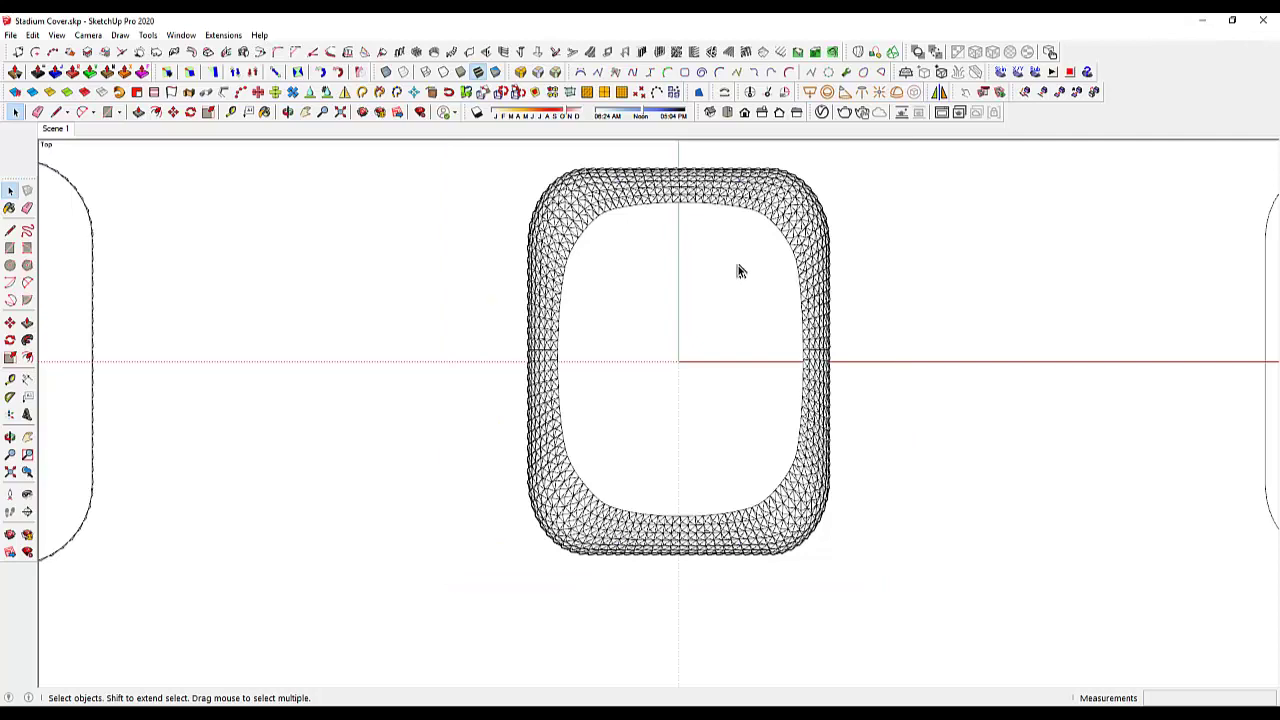
scroll(737, 271, up, 2)
Switch the camera to perspective and orbit down to a low side view of the ring
click(57, 35)
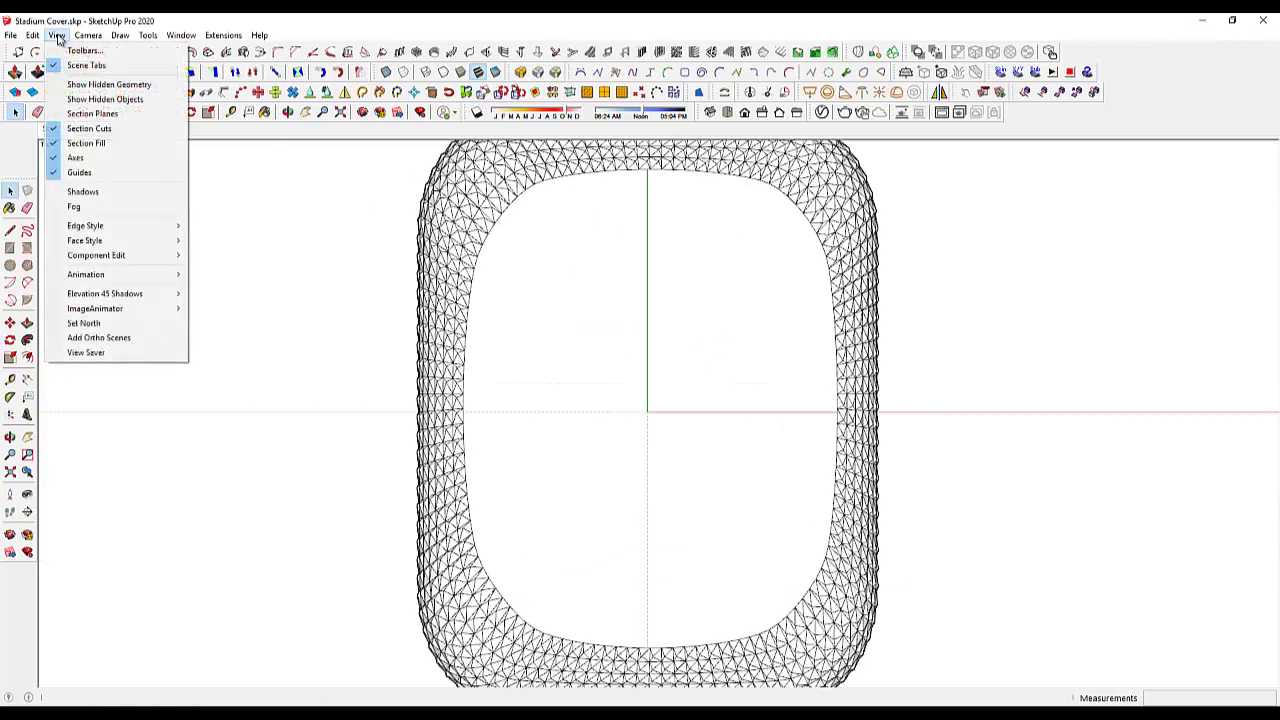
click(112, 113)
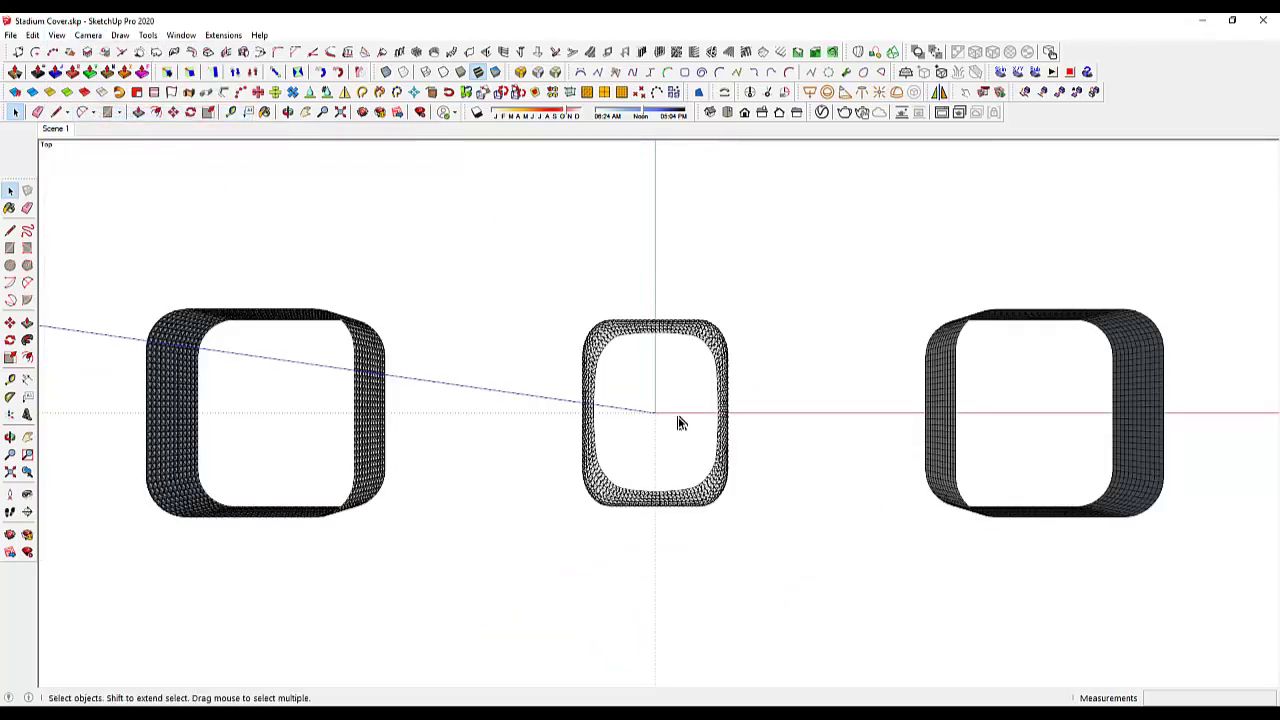
middle_drag(677, 423, 637, 294)
scroll(645, 461, up, 3)
mouse_move(645, 461)
middle_down()
mouse_move(640, 426)
mouse_move(689, 277)
mouse_move(743, 257)
mouse_move(557, 352)
mouse_move(523, 286)
mouse_move(609, 260)
mouse_move(800, 271)
middle_up()
scroll(672, 336, down, 5)
scroll(673, 335, up, 3)
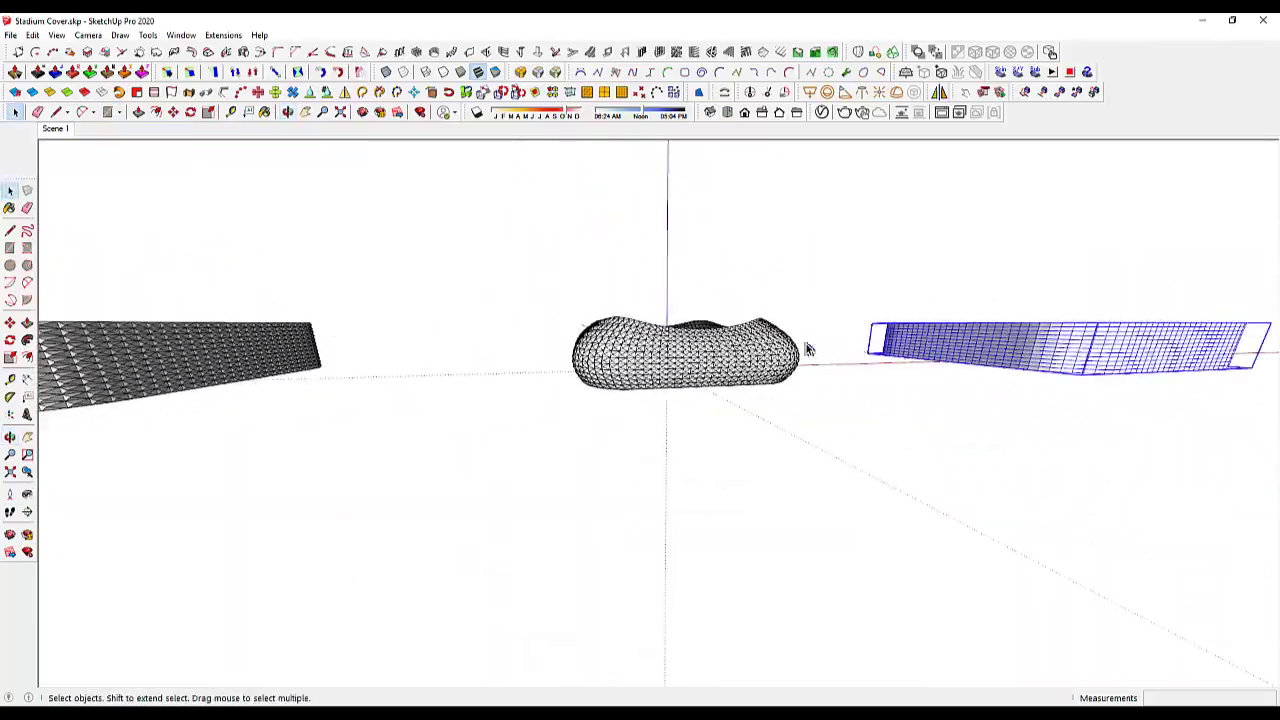
Hide both side stands
shift+click(277, 352)
right_click(277, 352)
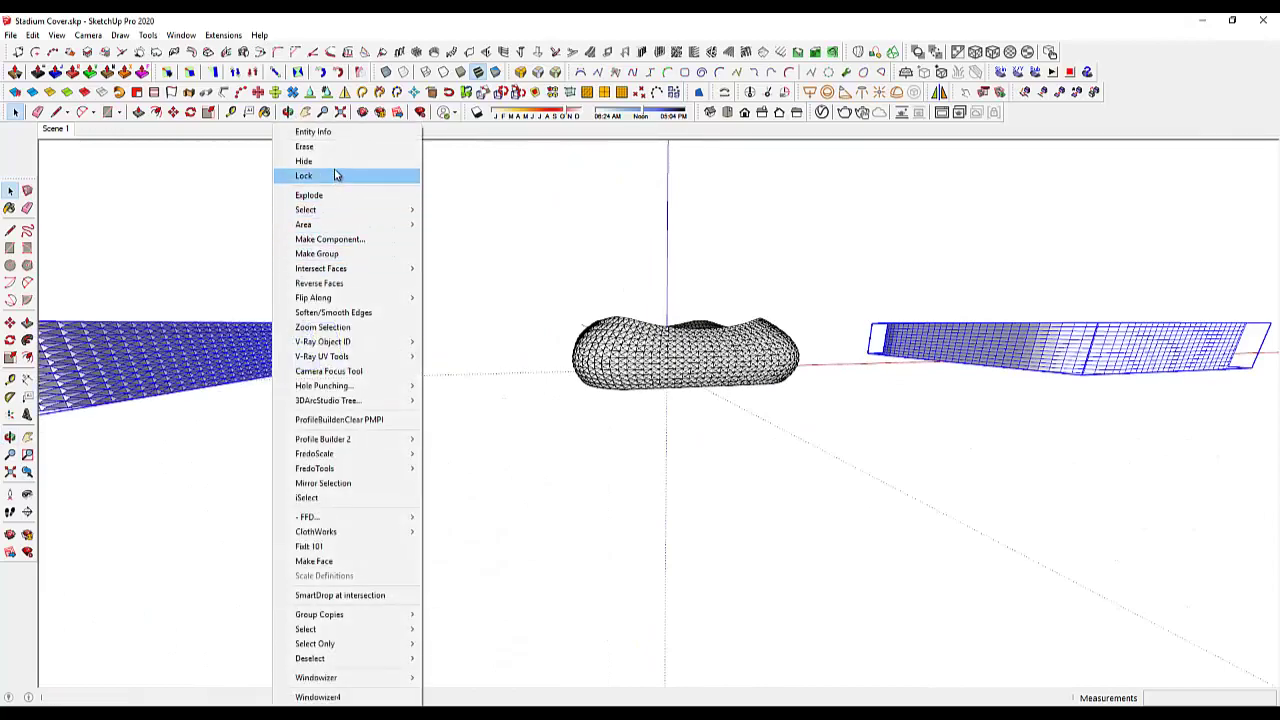
click(320, 161)
Return to Scene 1 in Front view with shadows turned on, zoomed in on the roof
click(50, 130)
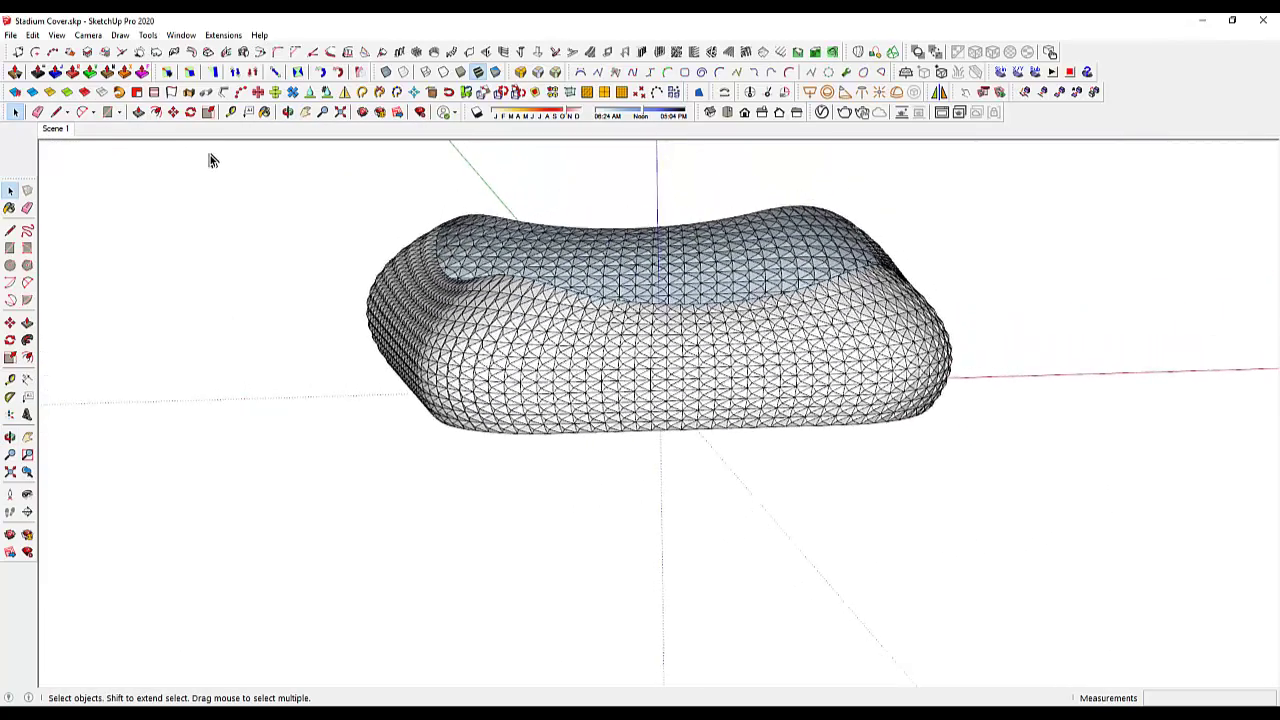
key(f)
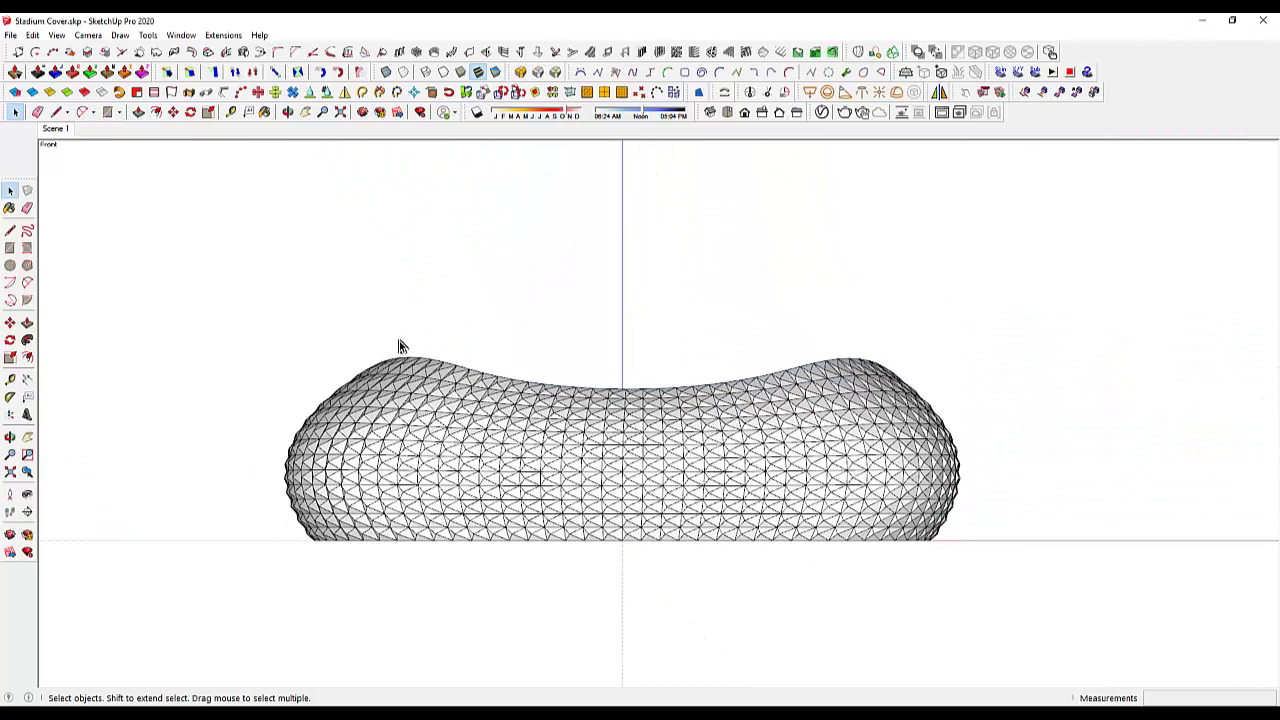
click(477, 113)
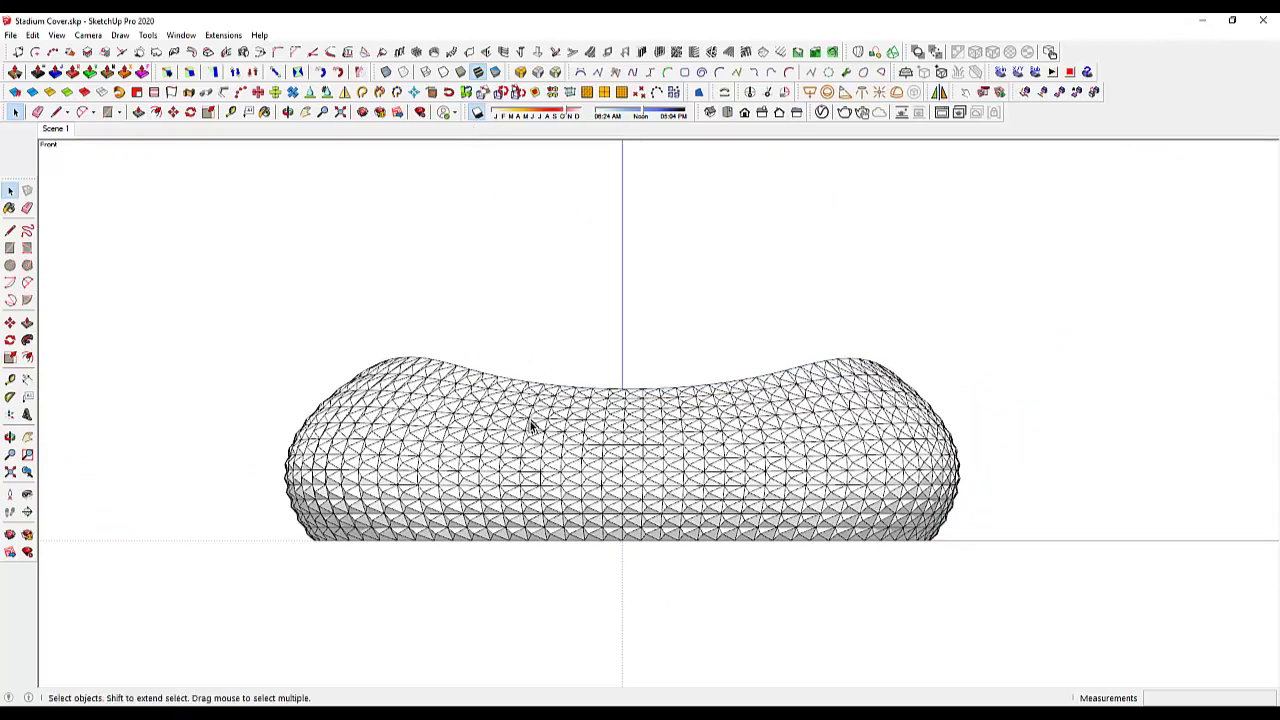
scroll(533, 427, up, 3)
middle_drag(663, 434, 667, 432)
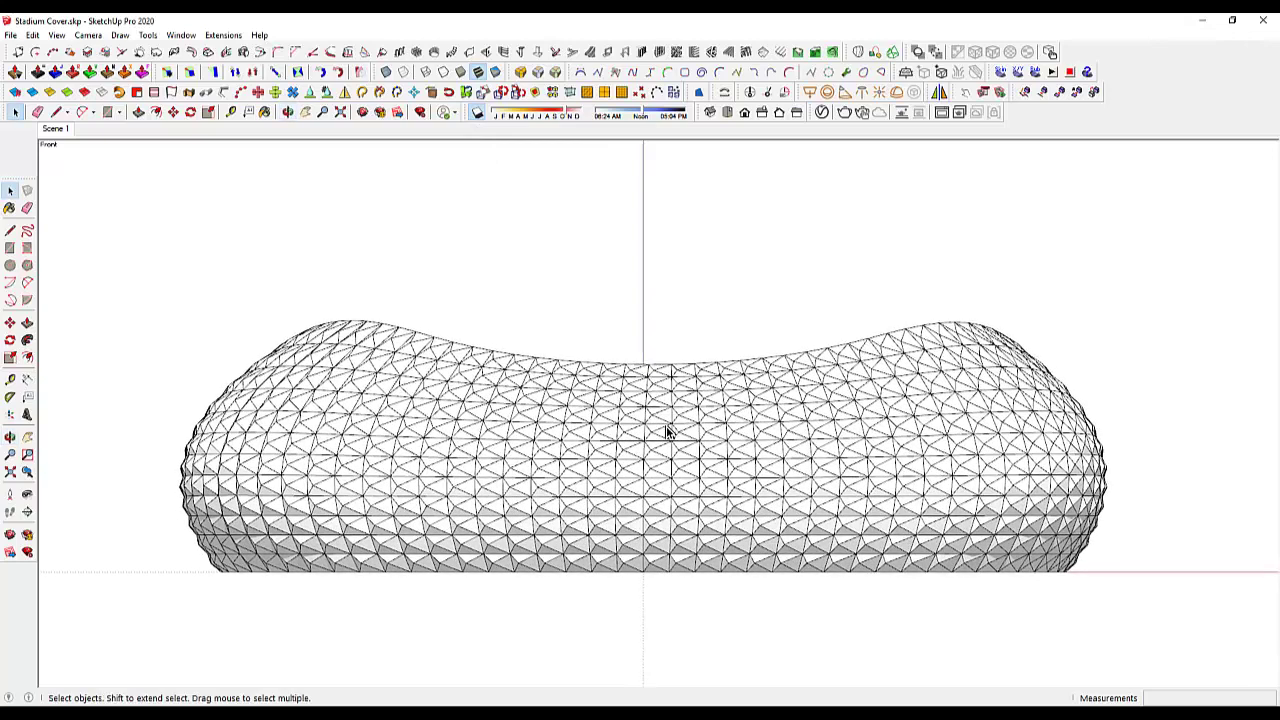
Save the current front view as Scene 2, then switch to the Right view
right_click(57, 132)
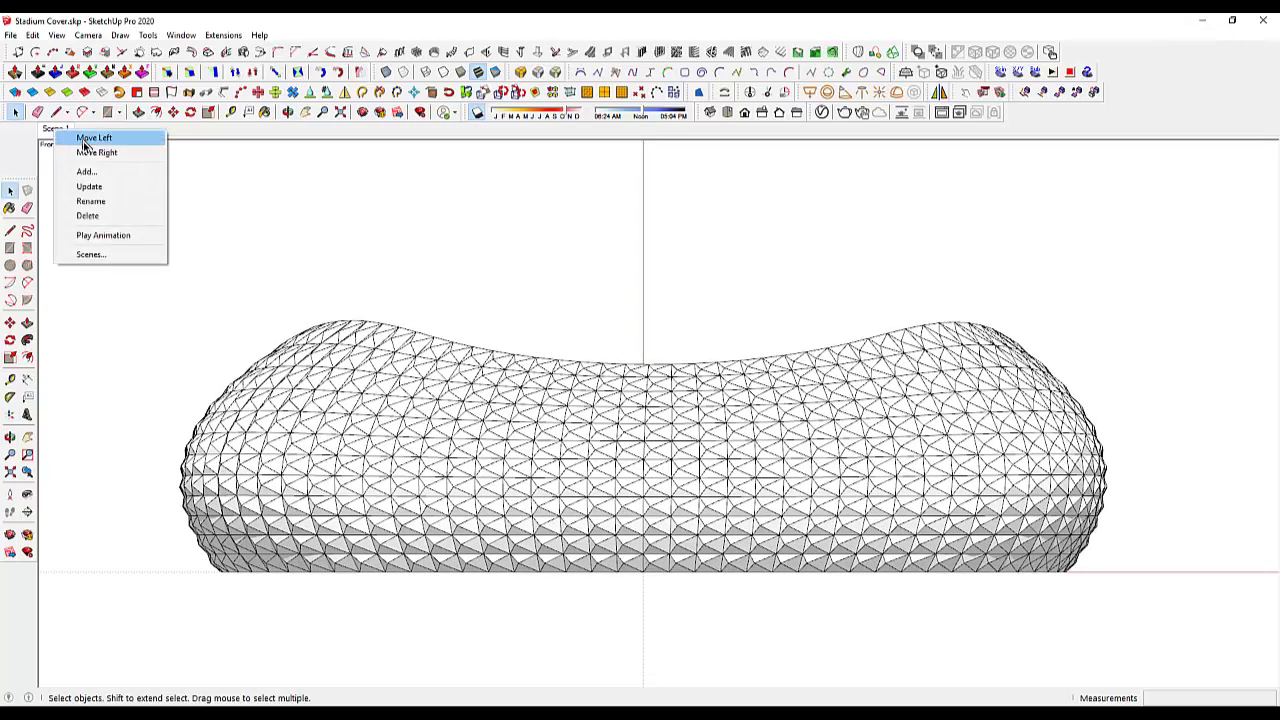
click(112, 173)
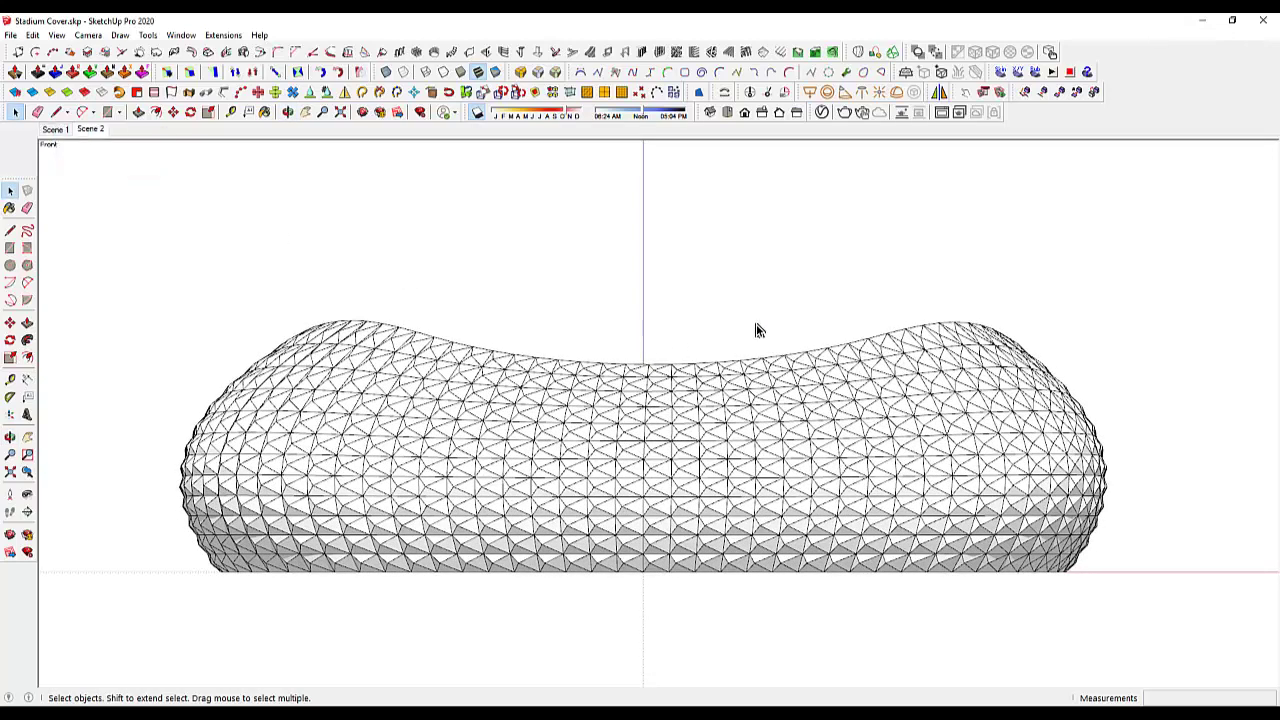
click(762, 112)
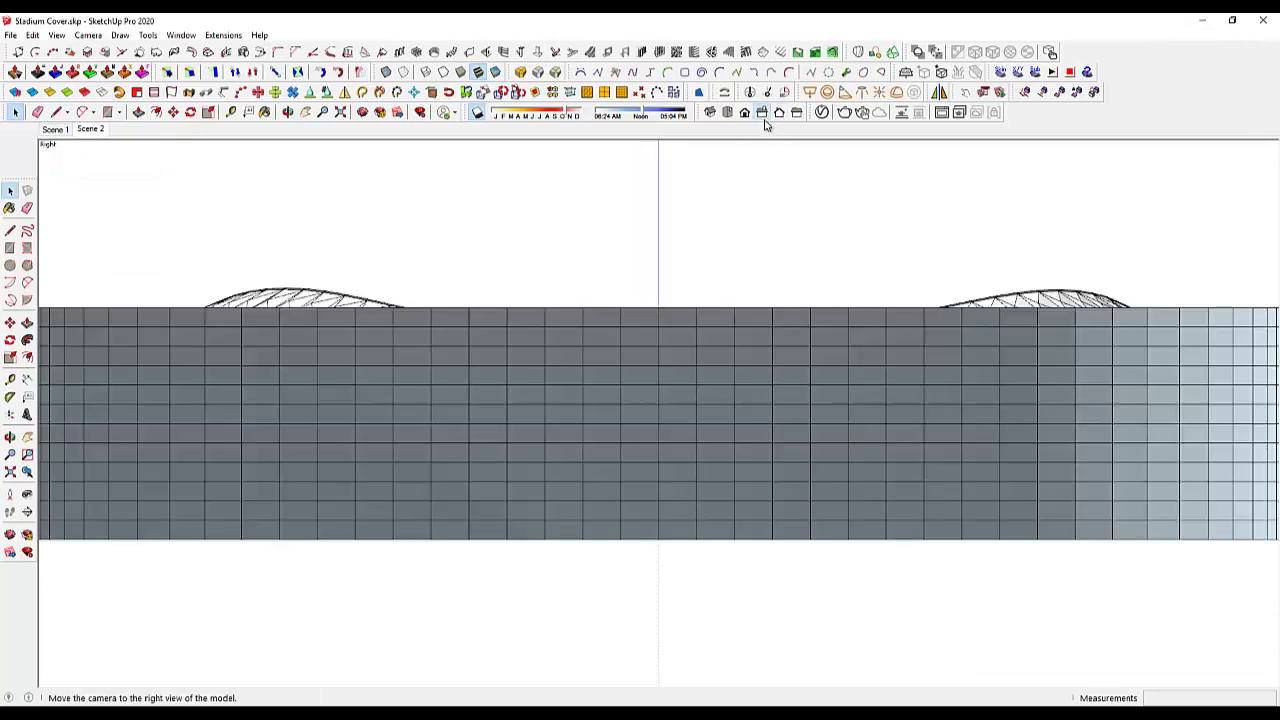
Hide the flat grid covering the roof and the background grid
click(718, 347)
right_click(718, 347)
click(758, 98)
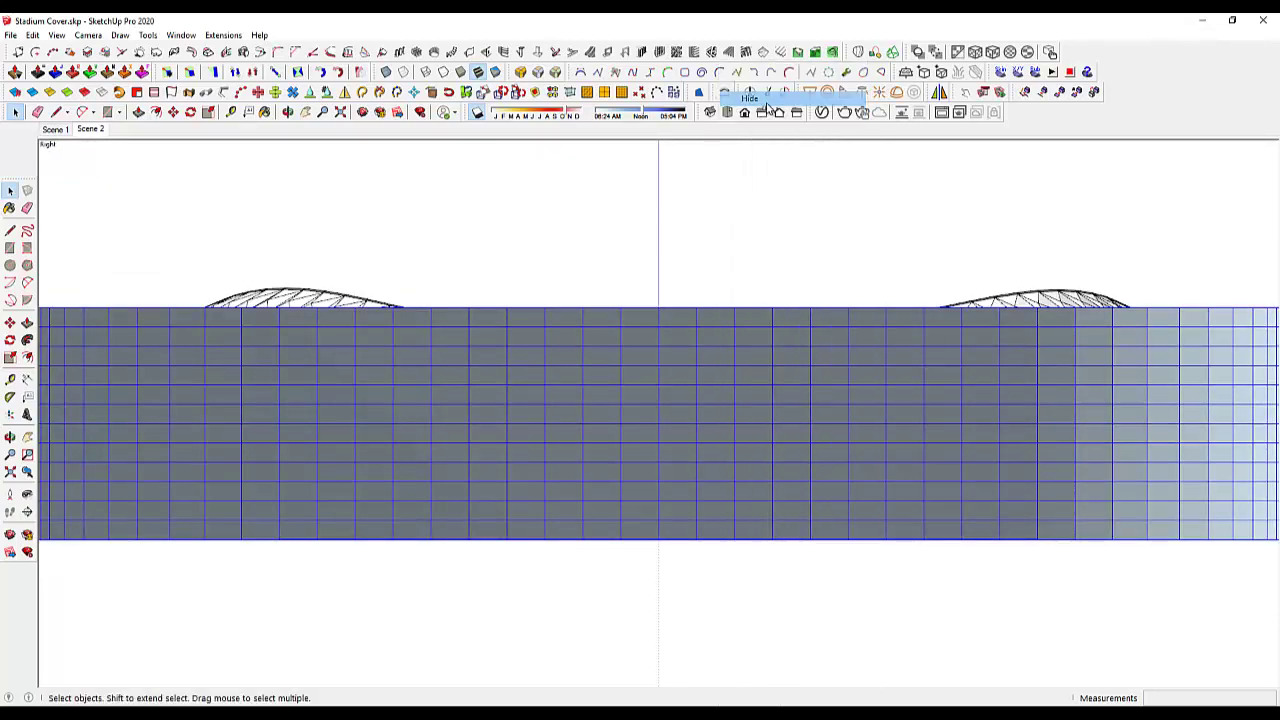
right_click(768, 318)
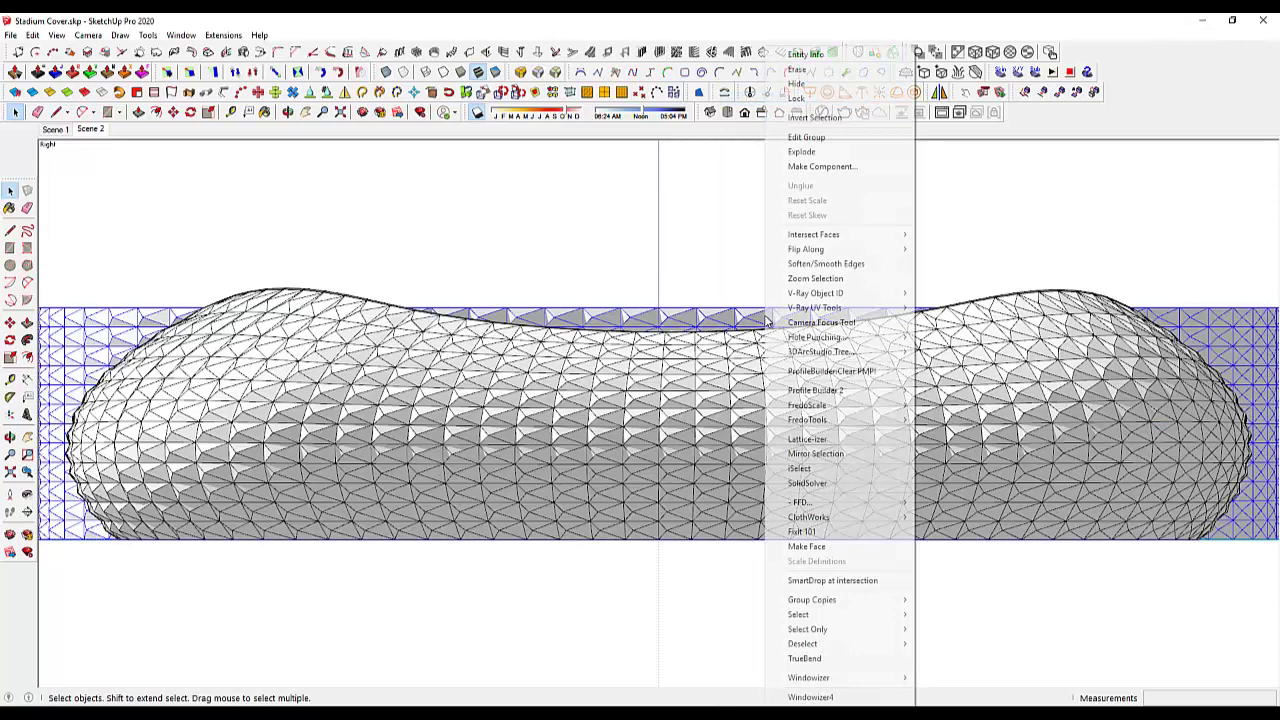
click(810, 88)
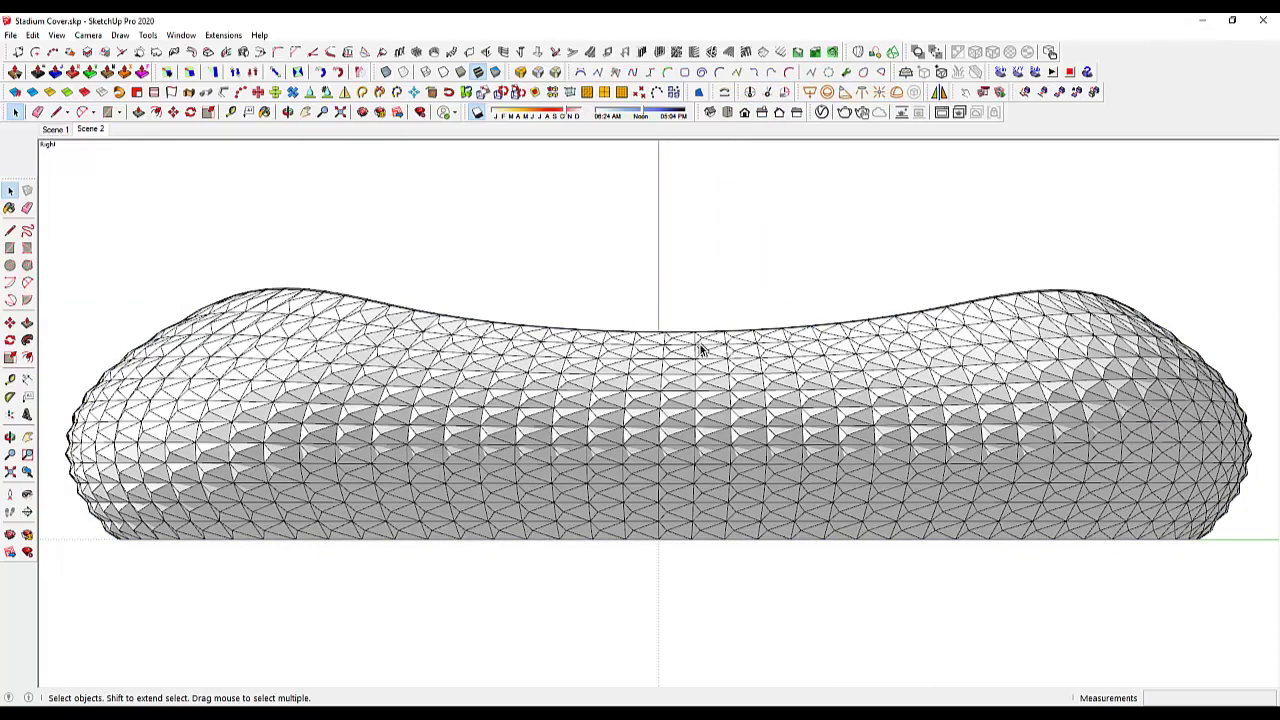
Save the right-side view as Scene 3
scroll(612, 372, down, 1)
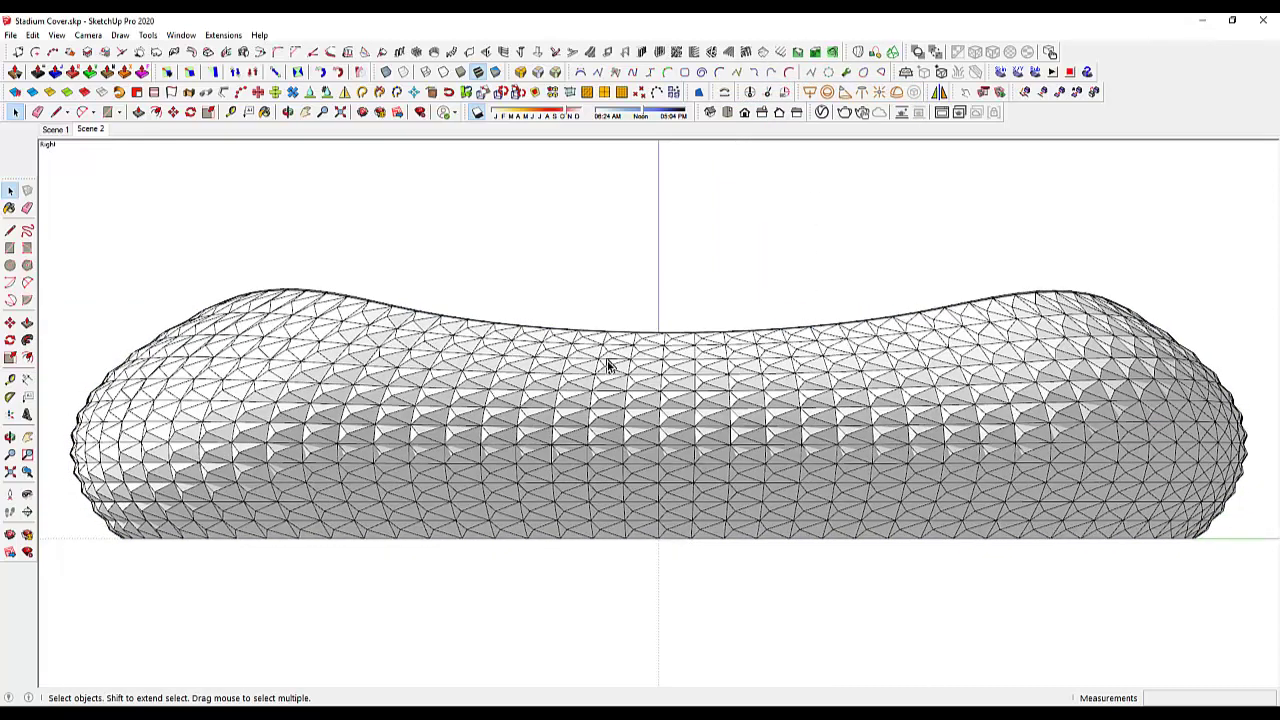
right_click(91, 133)
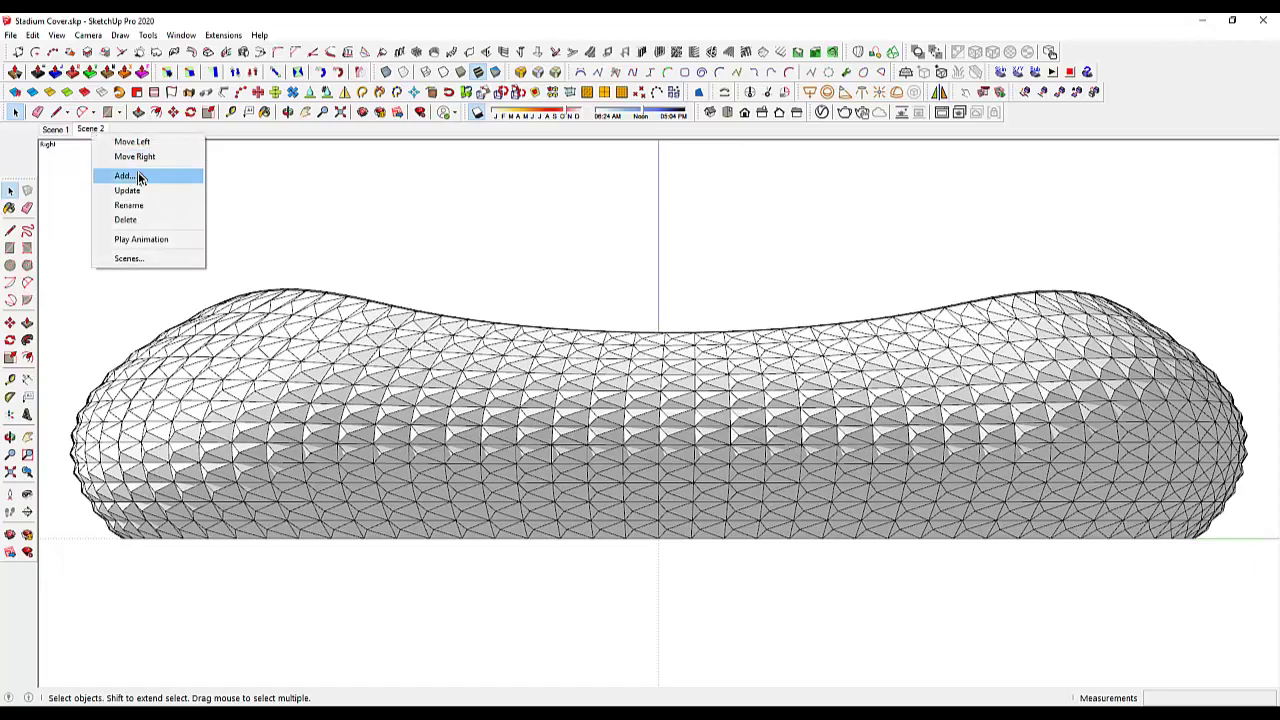
click(140, 177)
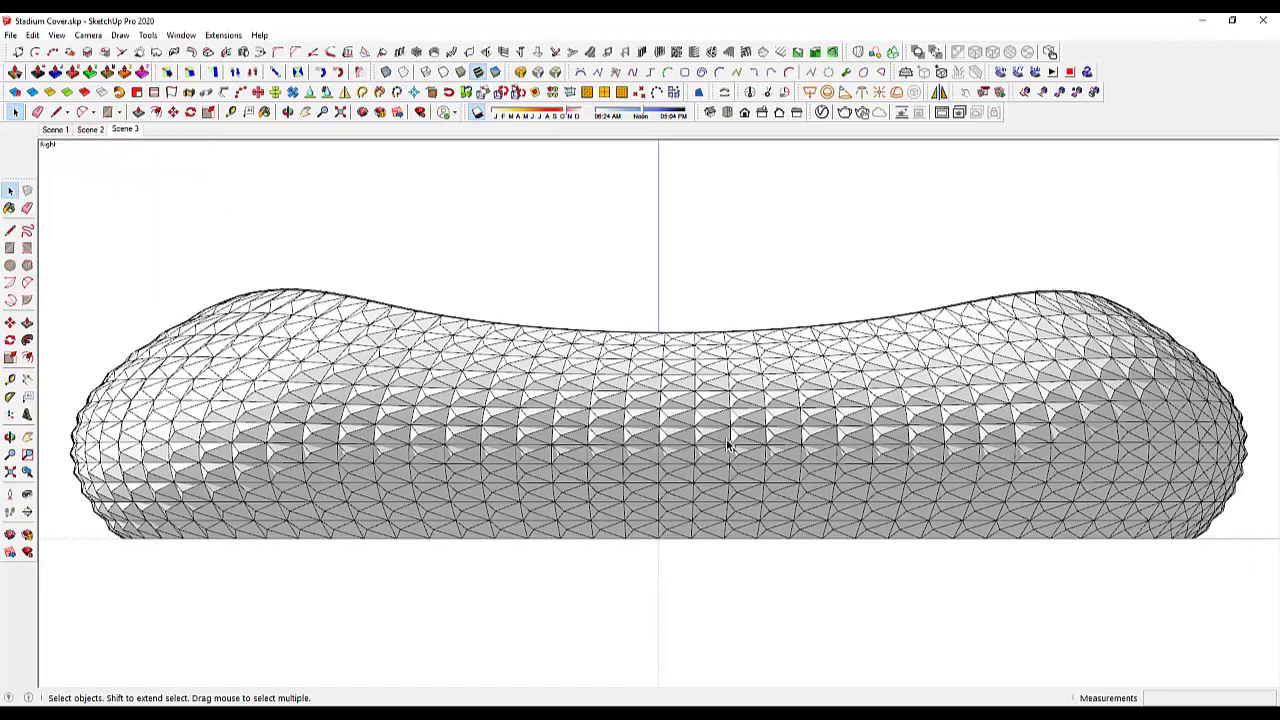
Check Scenes 1, 2 and 3, then orbit to a tilted perspective of the ring
click(56, 131)
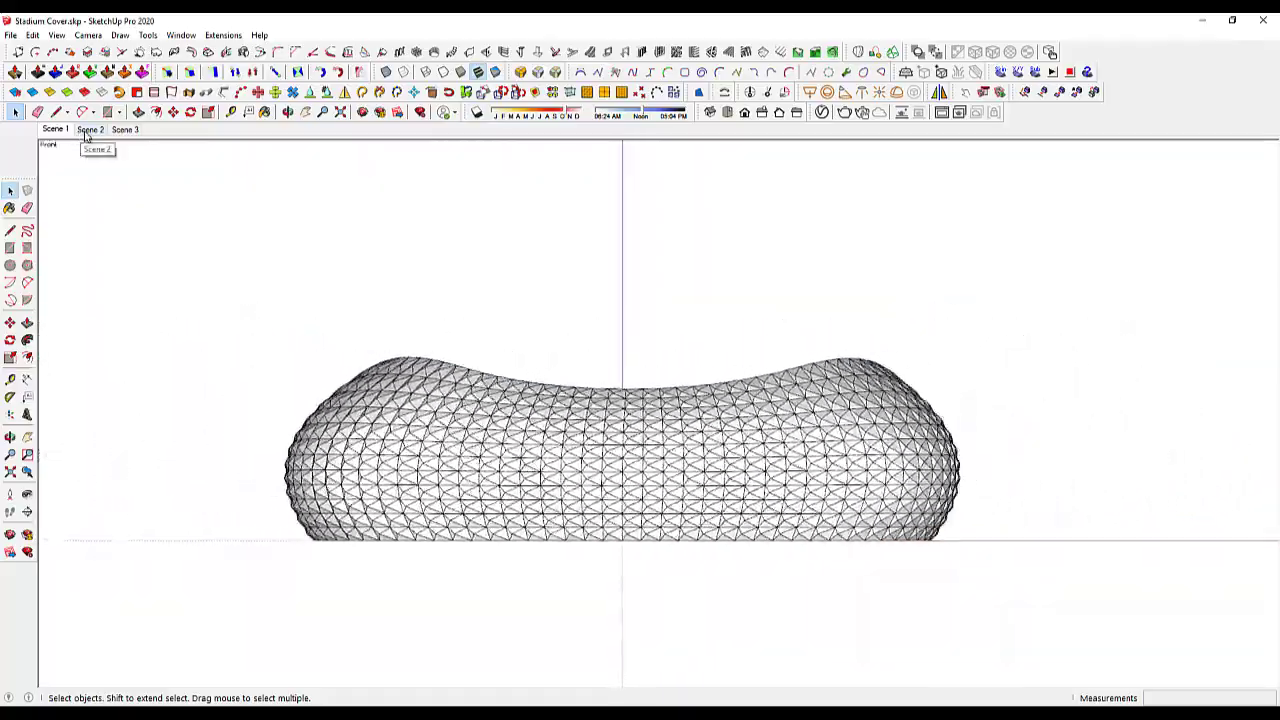
click(88, 130)
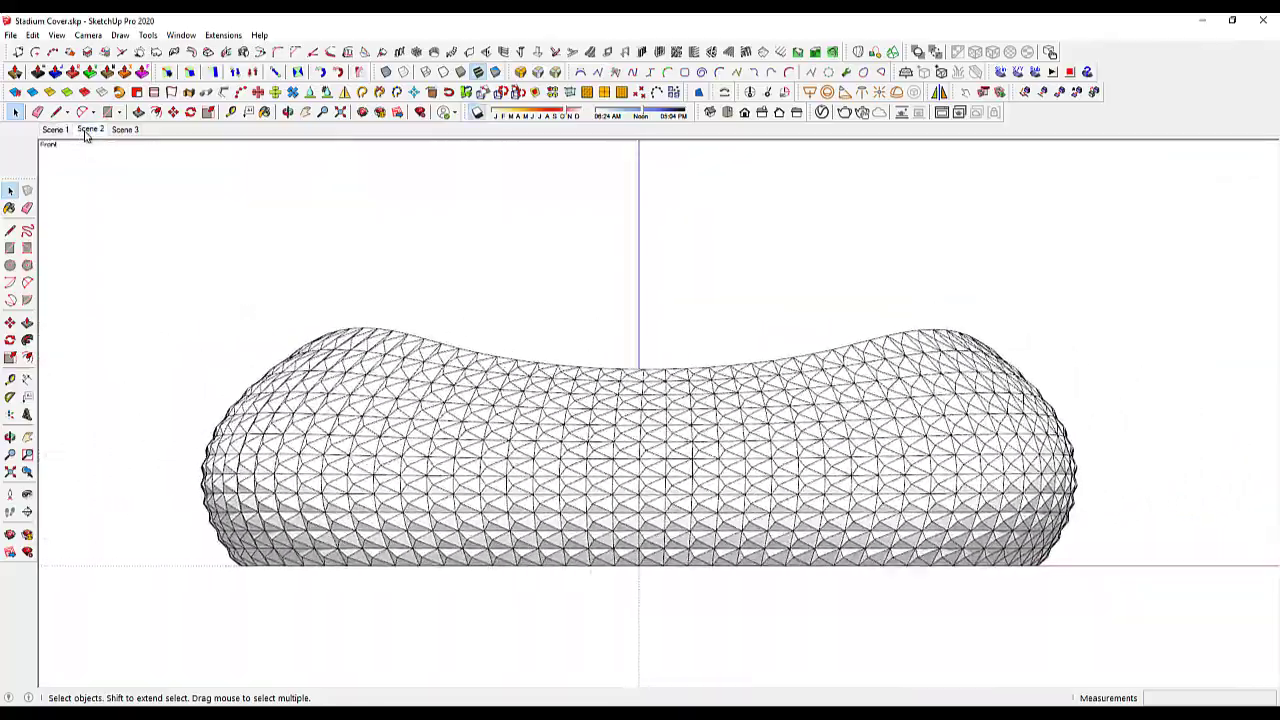
click(126, 133)
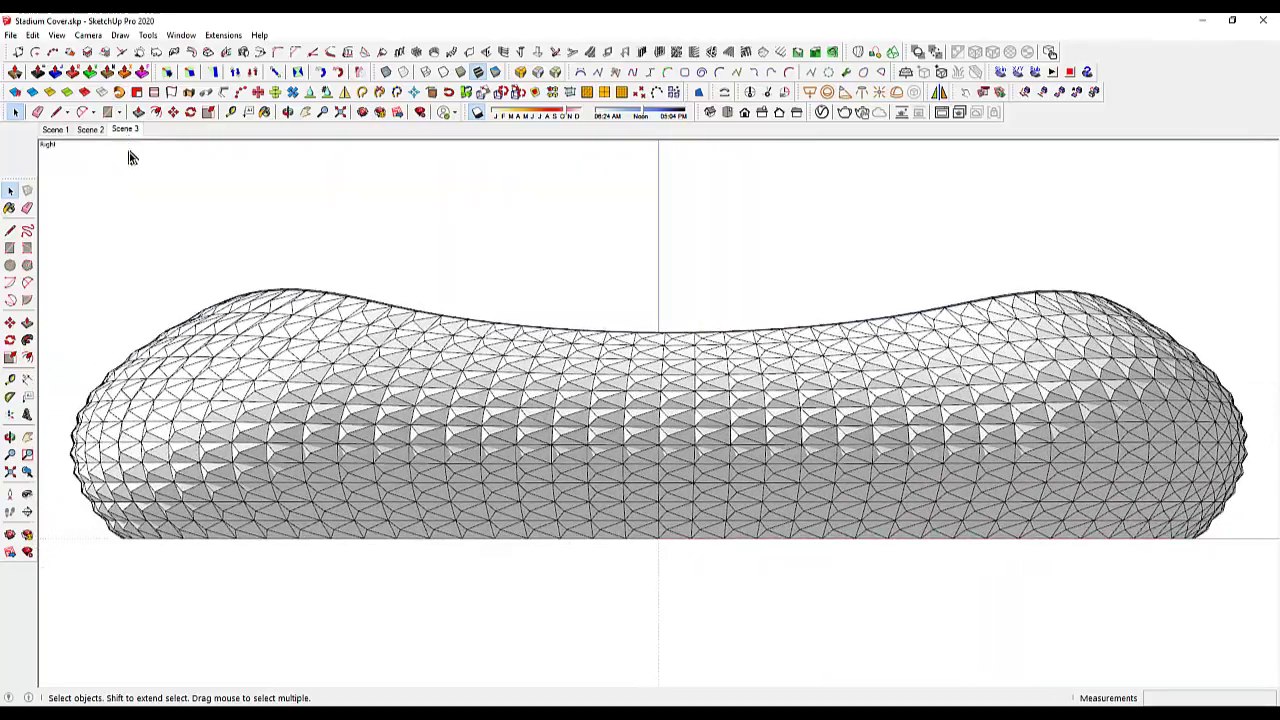
mouse_move(232, 290)
middle_down()
mouse_move(527, 390)
mouse_move(527, 369)
middle_up()
scroll(527, 369, up, 3)
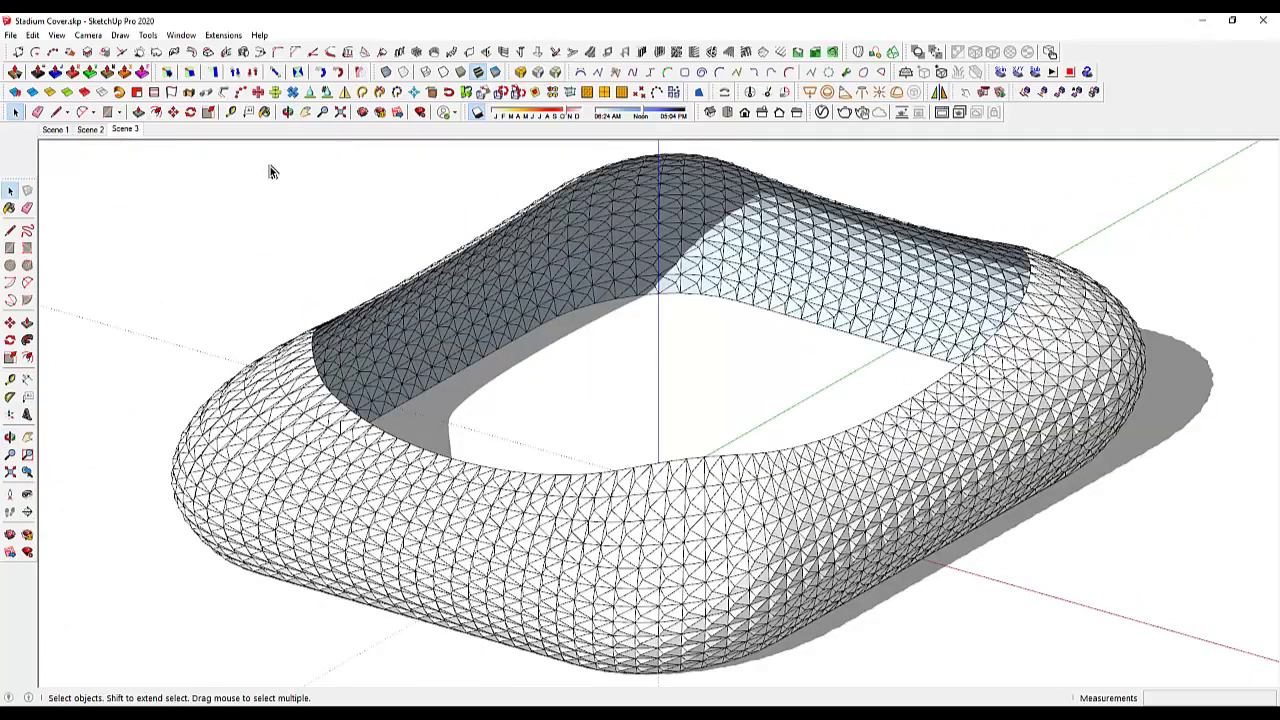
Unhide all hidden geometry and orbit to show the rings beside the stadium
click(33, 35)
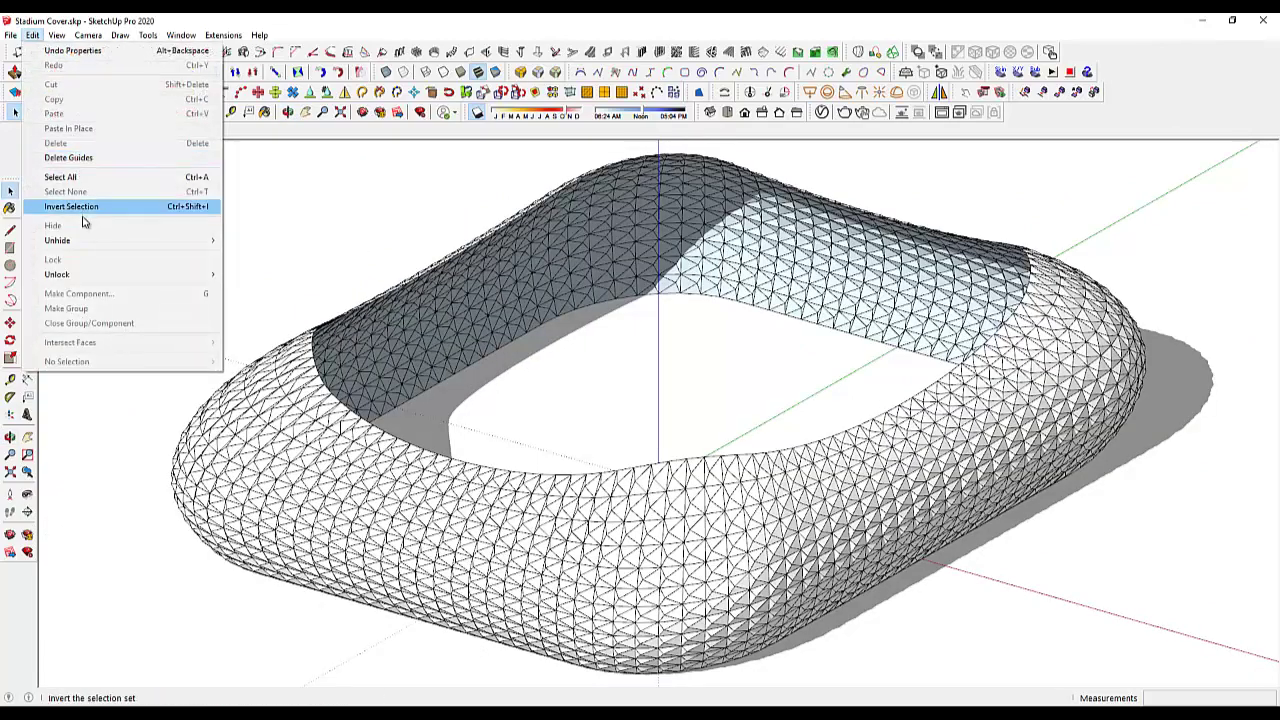
click(250, 270)
scroll(450, 365, down, 3)
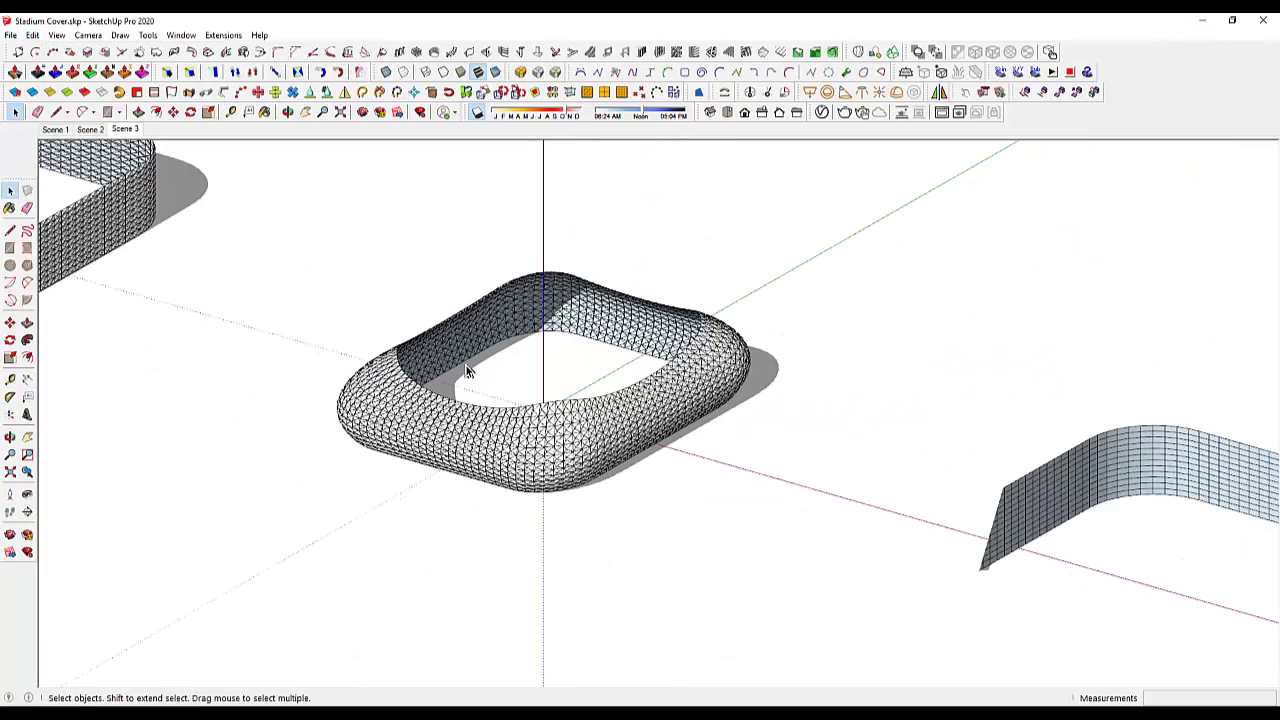
scroll(465, 370, down, 3)
mouse_move(663, 371)
middle_down()
mouse_move(463, 379)
mouse_move(323, 429)
mouse_move(586, 420)
middle_up()
scroll(309, 429, up, 3)
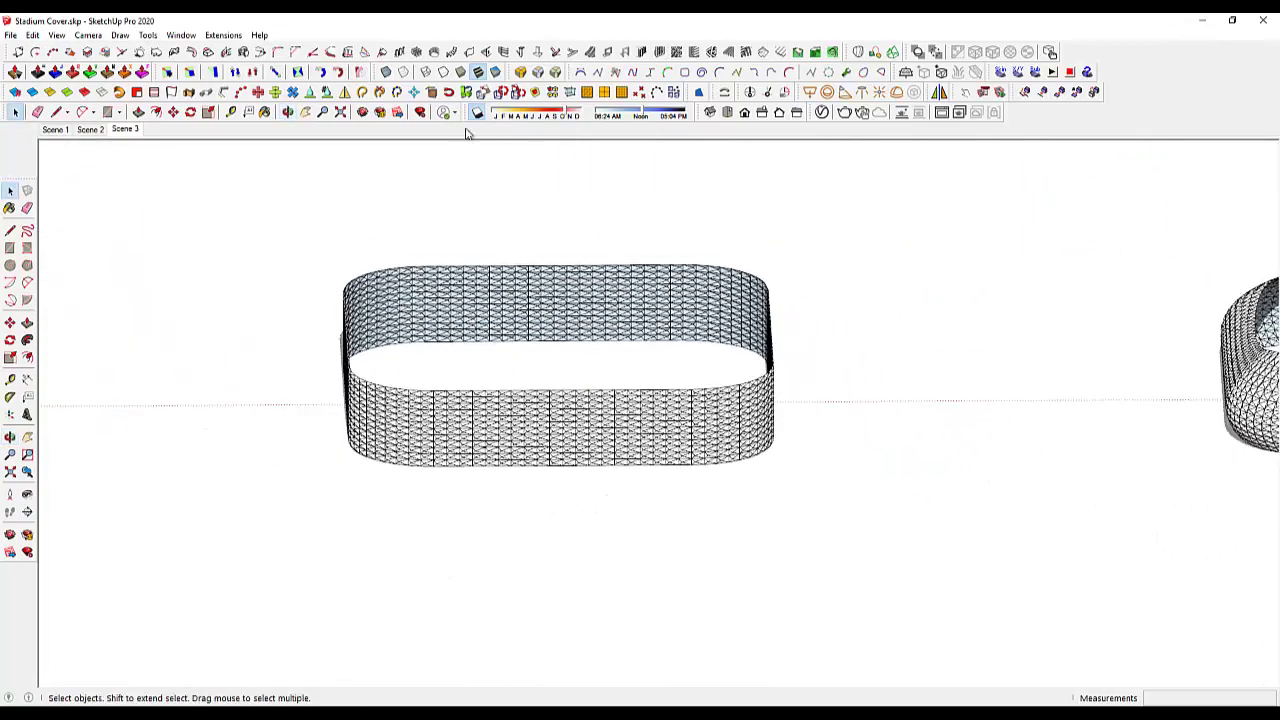
scroll(486, 354, up, 2)
Inspect the ring from the straight-on Front view, orbiting briefly into 3-D and back
middle_drag(486, 354, 460, 251)
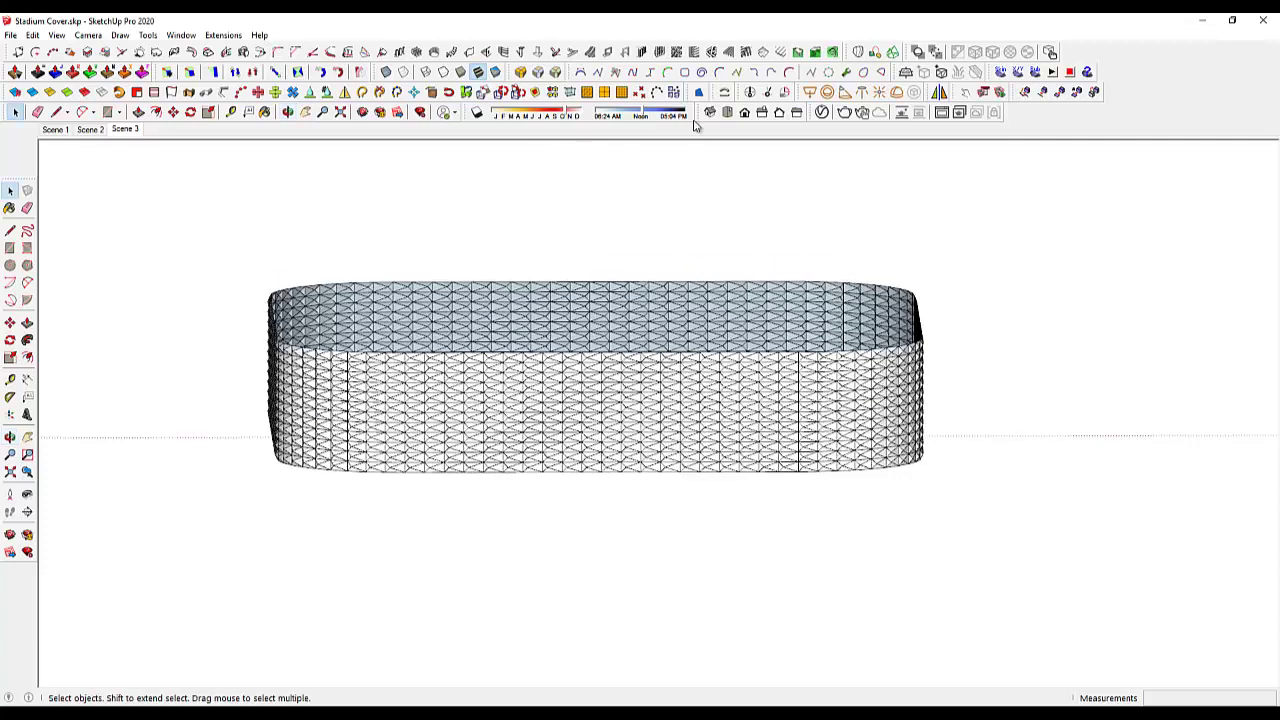
click(744, 112)
scroll(733, 385, up, 2)
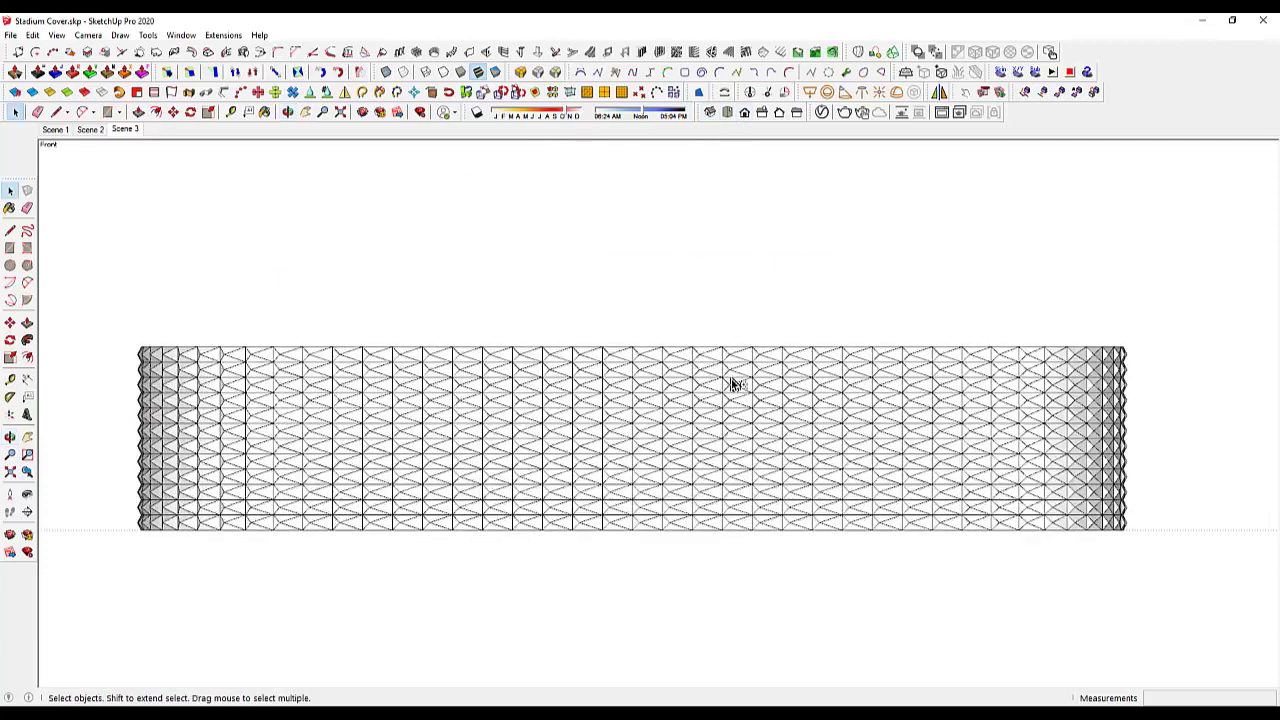
middle_drag(733, 385, 737, 380)
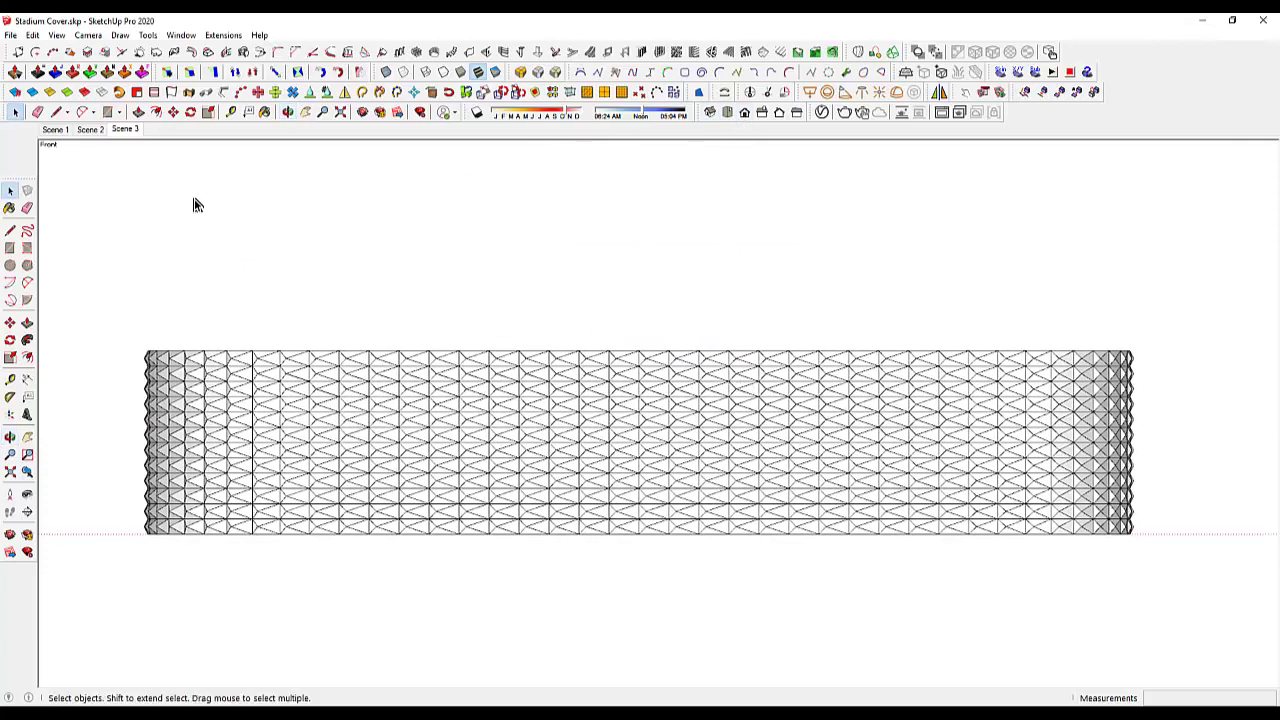
scroll(490, 331, down, 2)
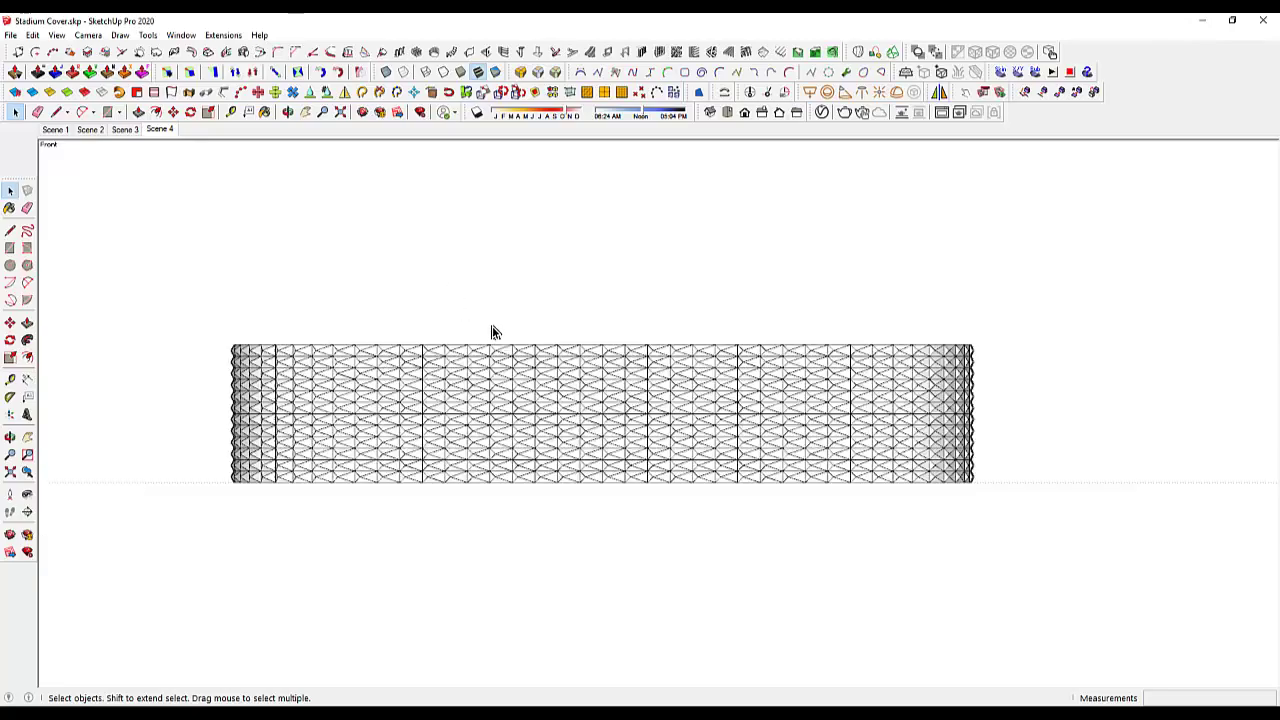
middle_drag(490, 331, 528, 456)
key(f)
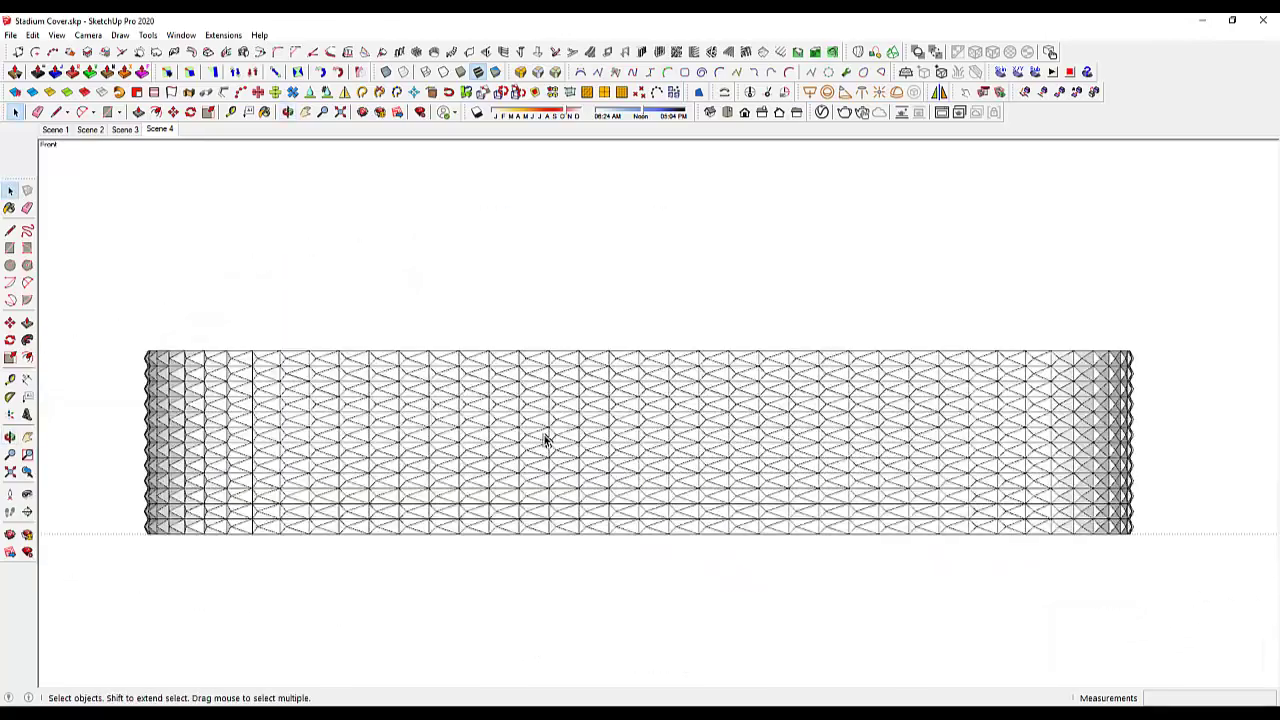
Recall the Scene 4 camera and orbit to look down on the rounded wall
click(159, 131)
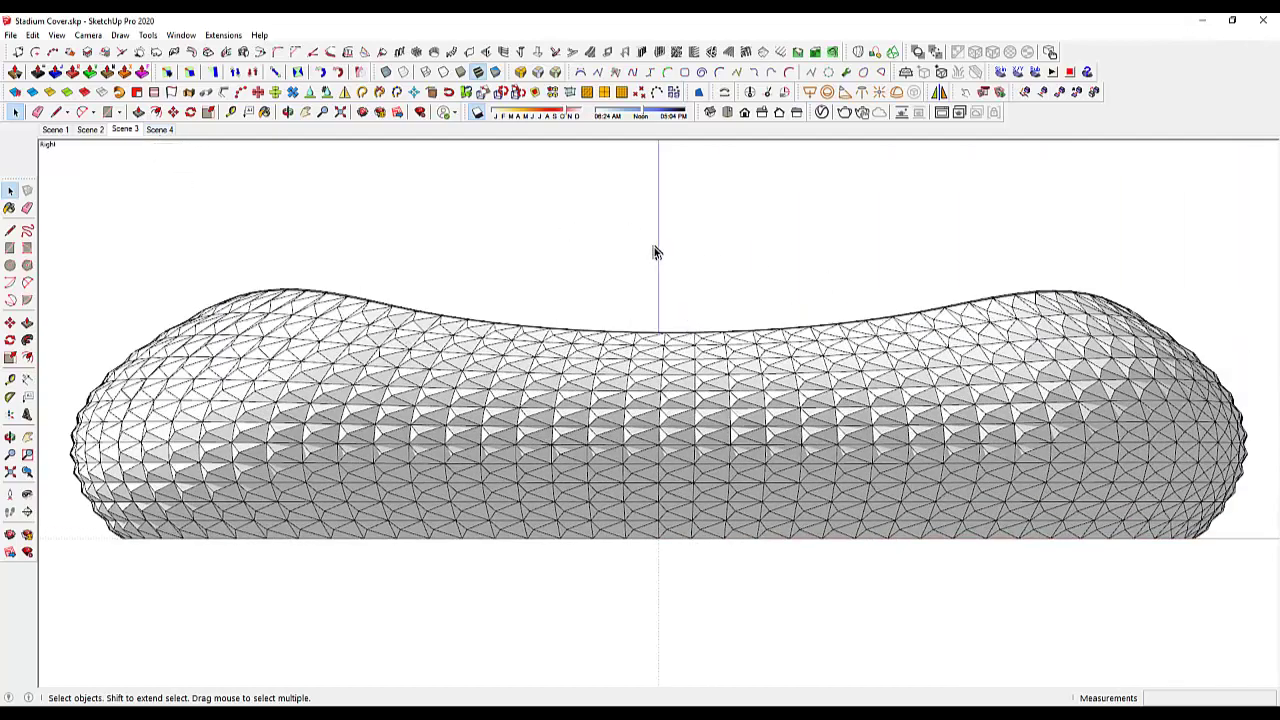
click(160, 130)
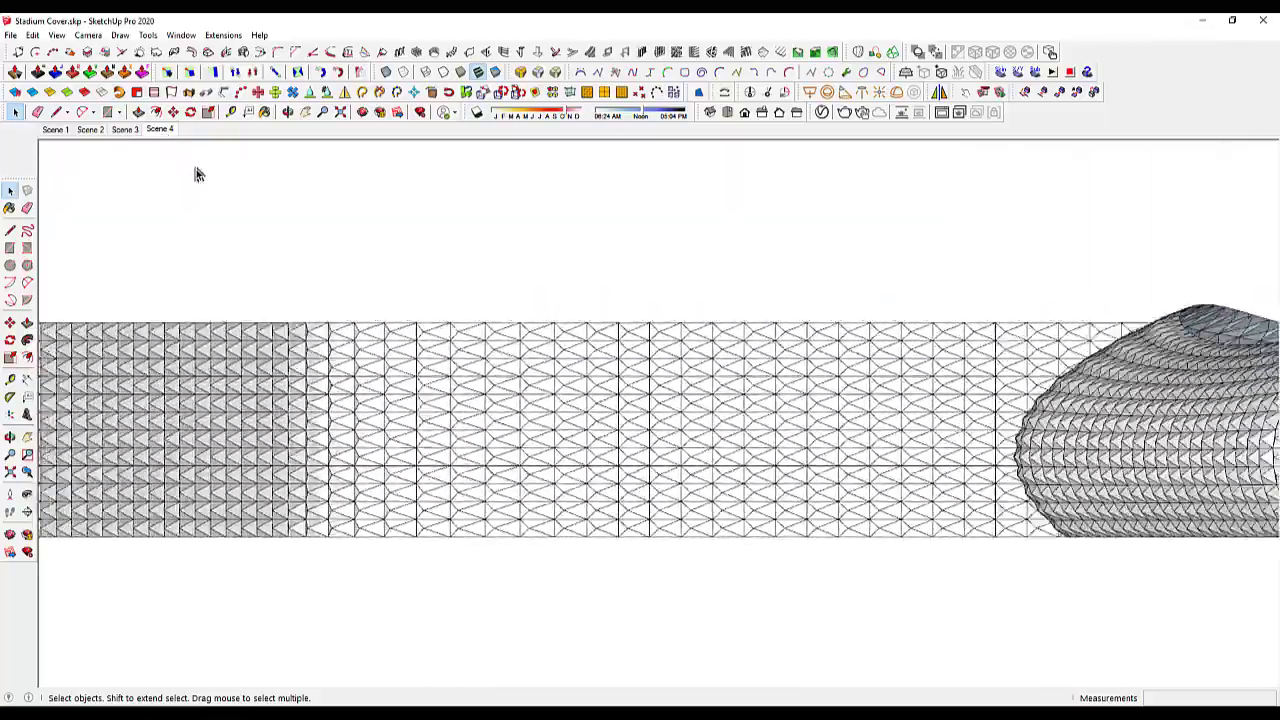
mouse_move(691, 457)
middle_down()
mouse_move(646, 537)
mouse_move(583, 546)
middle_up()
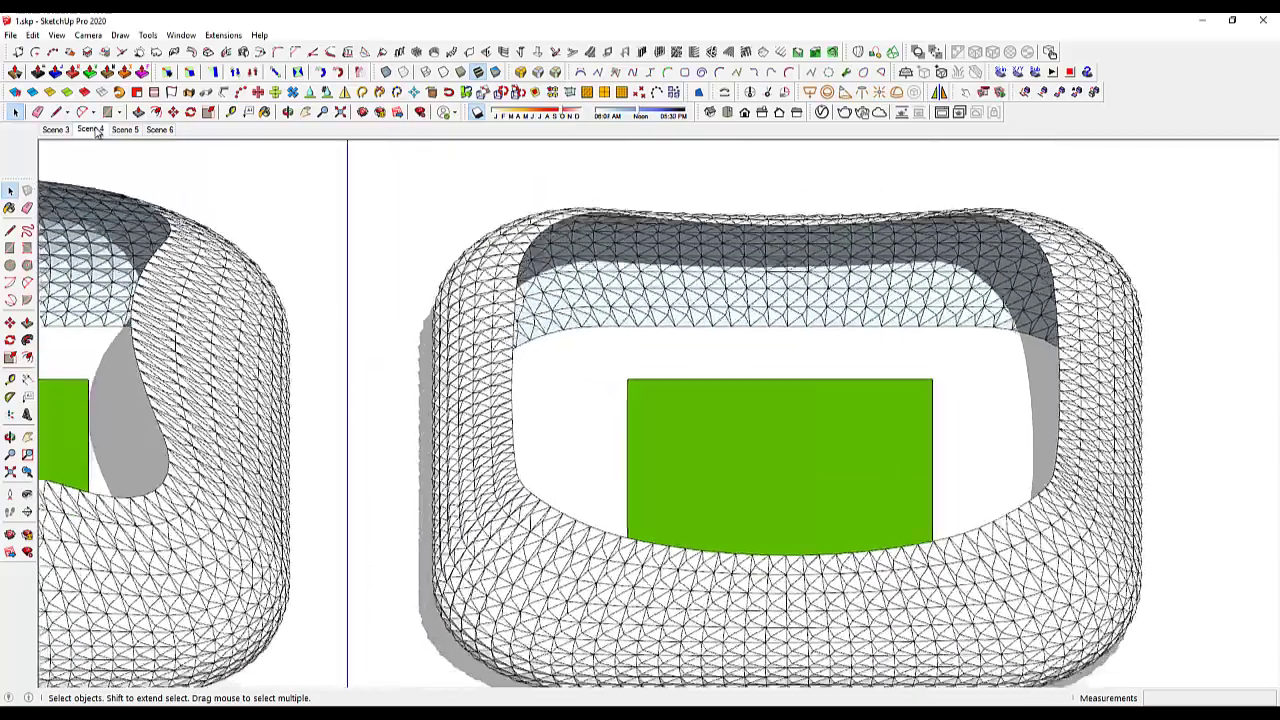
View the 1.skp reference shell from the Front, then its Scene 3 view
click(95, 130)
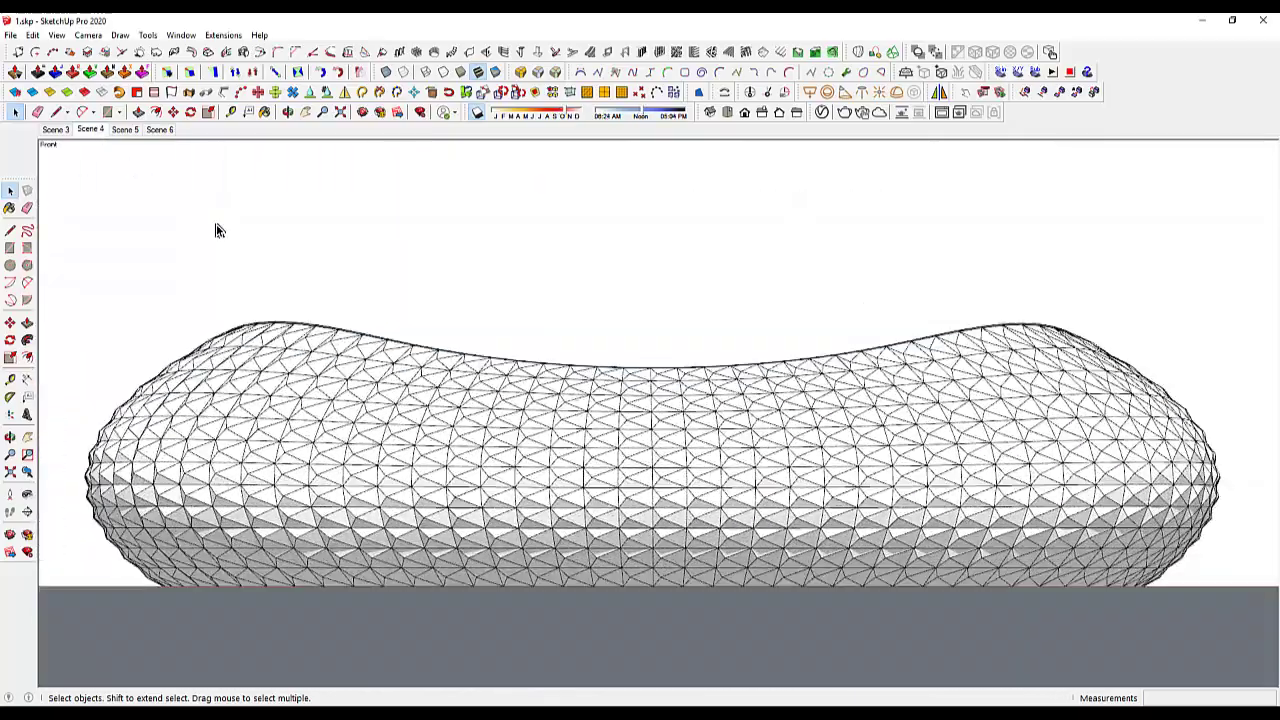
click(57, 130)
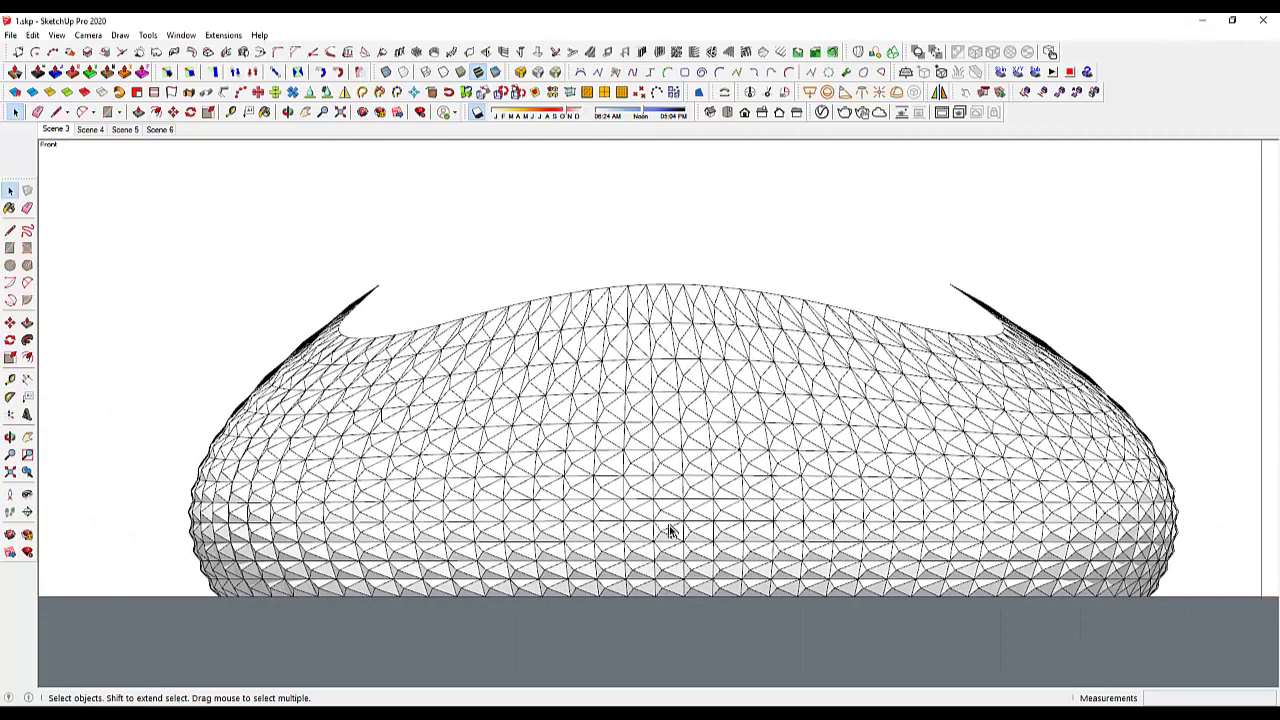
Return to Stadium Cover.skp, restore the Scene 4 camera, and select the ring wall group
click(543, 665)
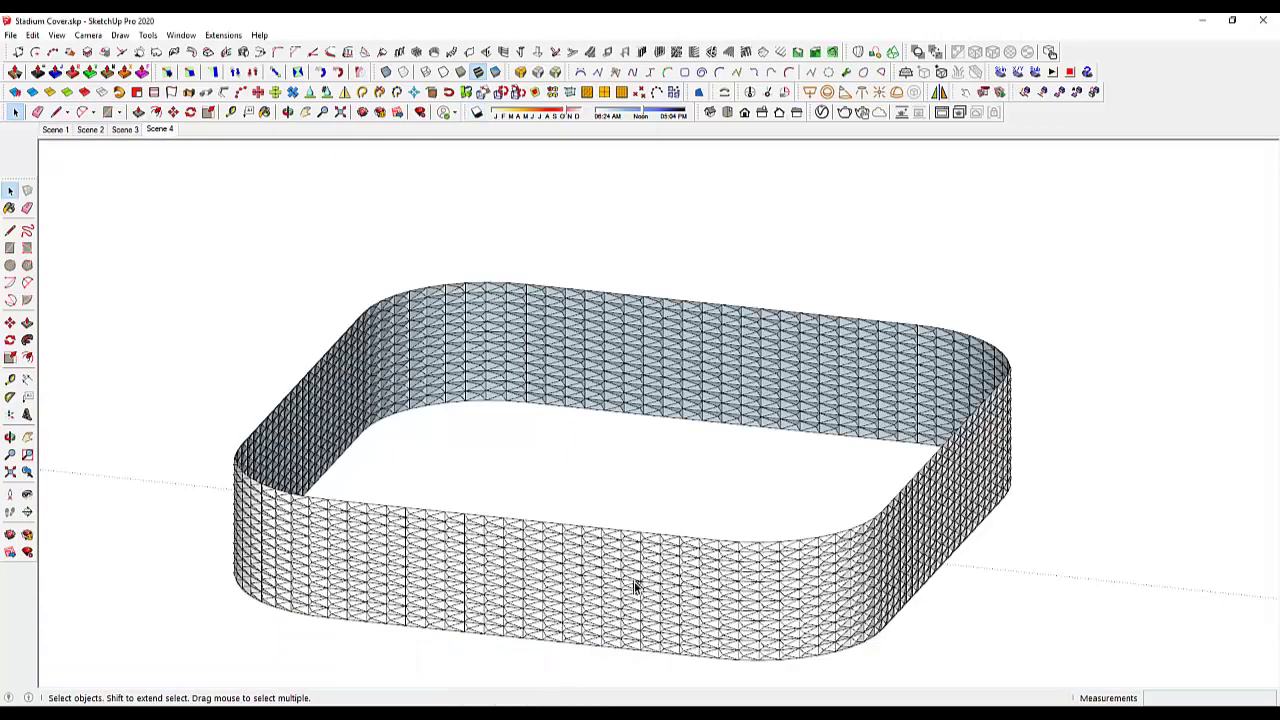
middle_drag(648, 472, 697, 500)
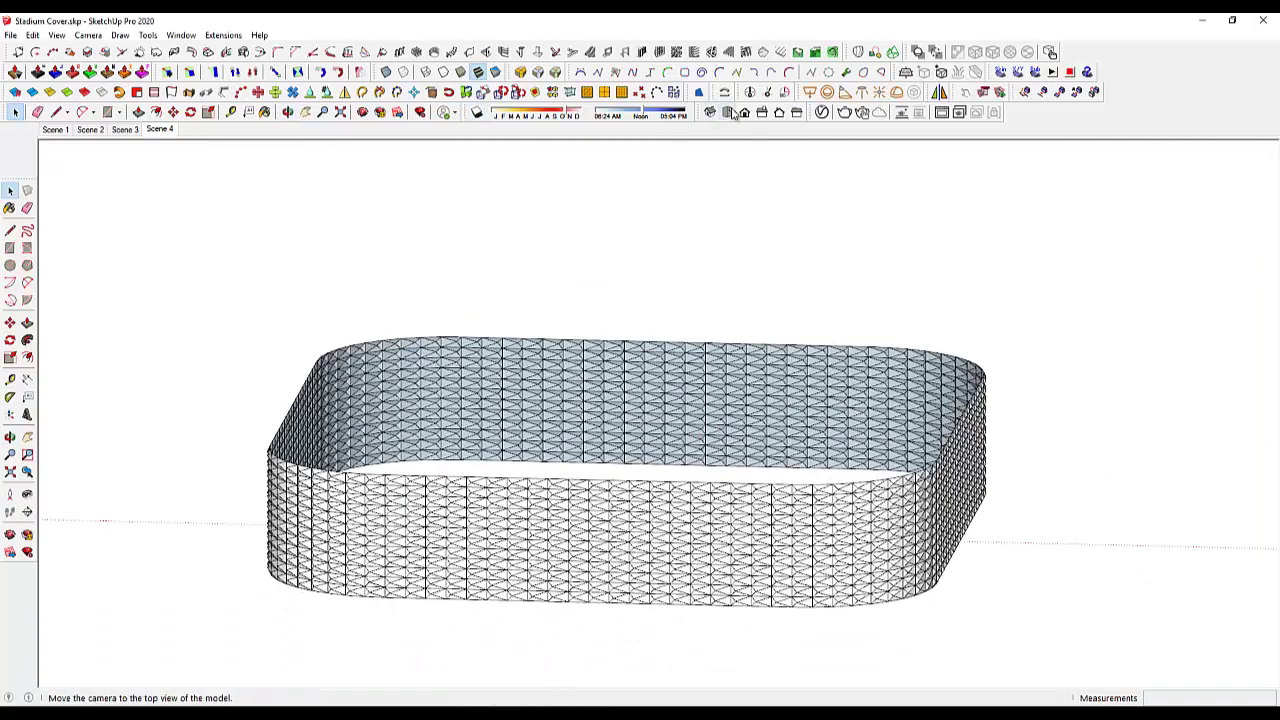
click(163, 131)
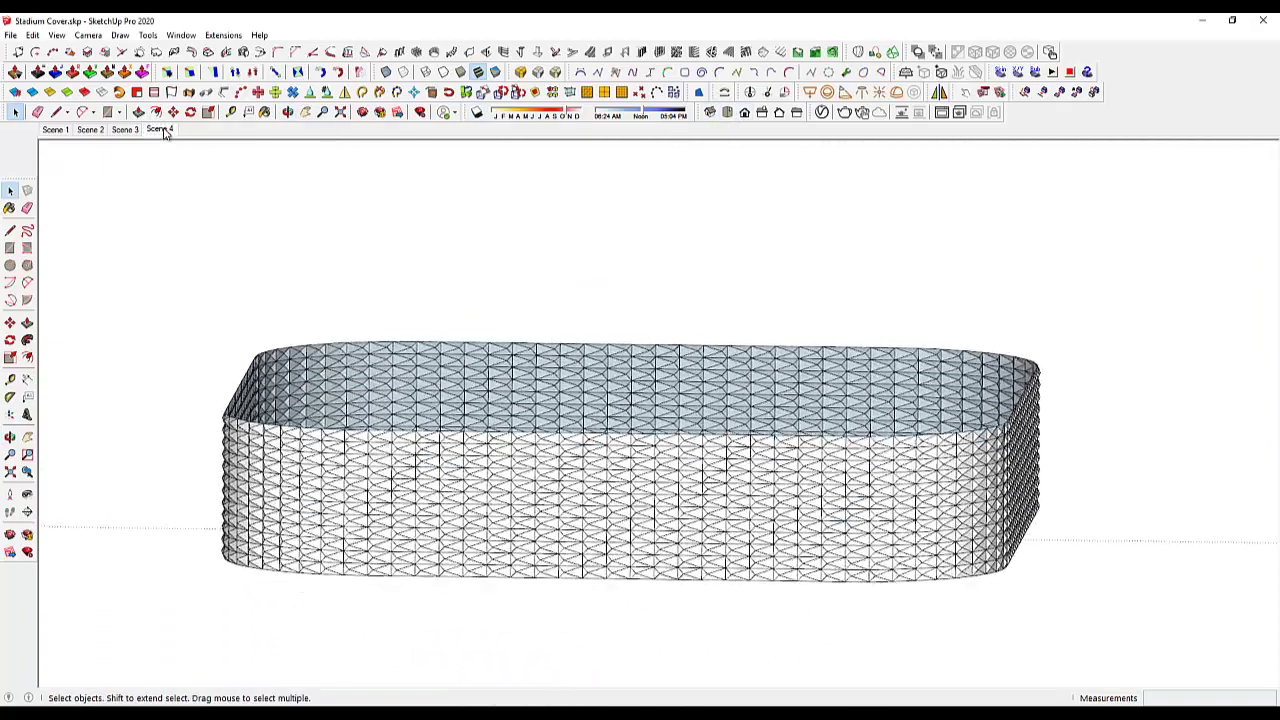
click(865, 405)
double_click(865, 405)
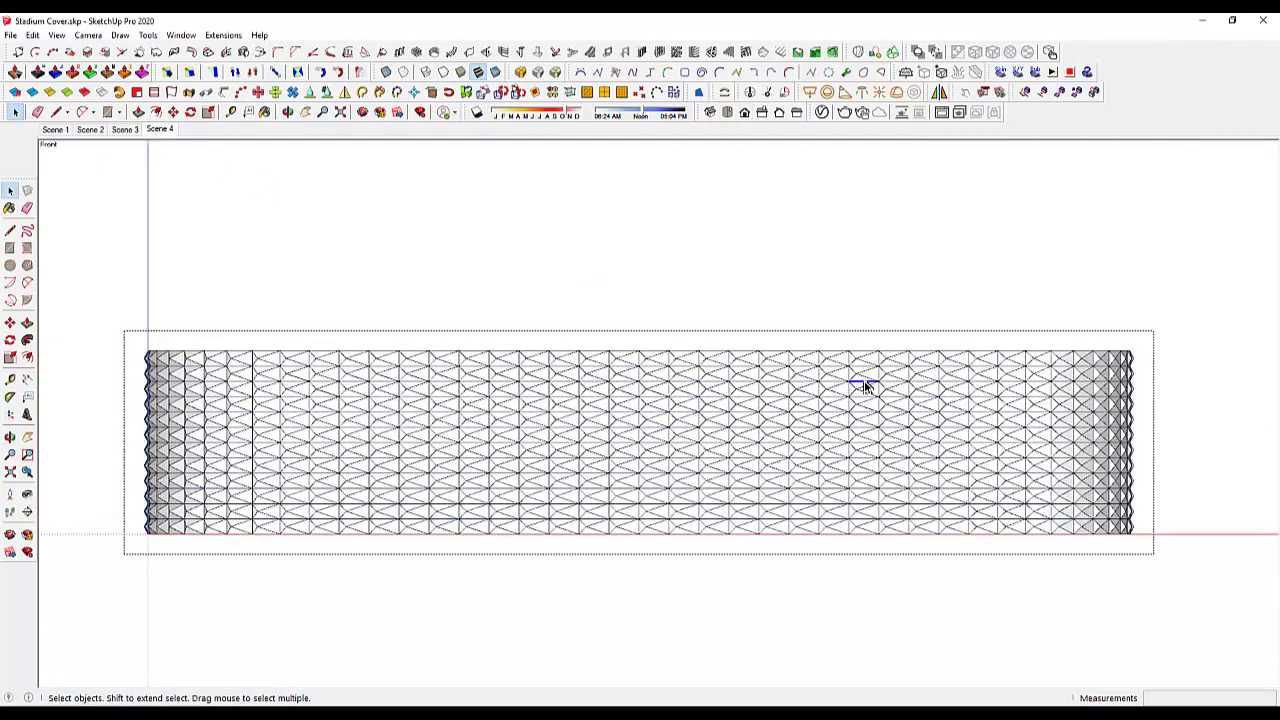
key(Escape)
Wrap the ring wall in a 4 × 4 × 4 NxN FFD lattice and open it for editing
click(866, 385)
right_click(866, 385)
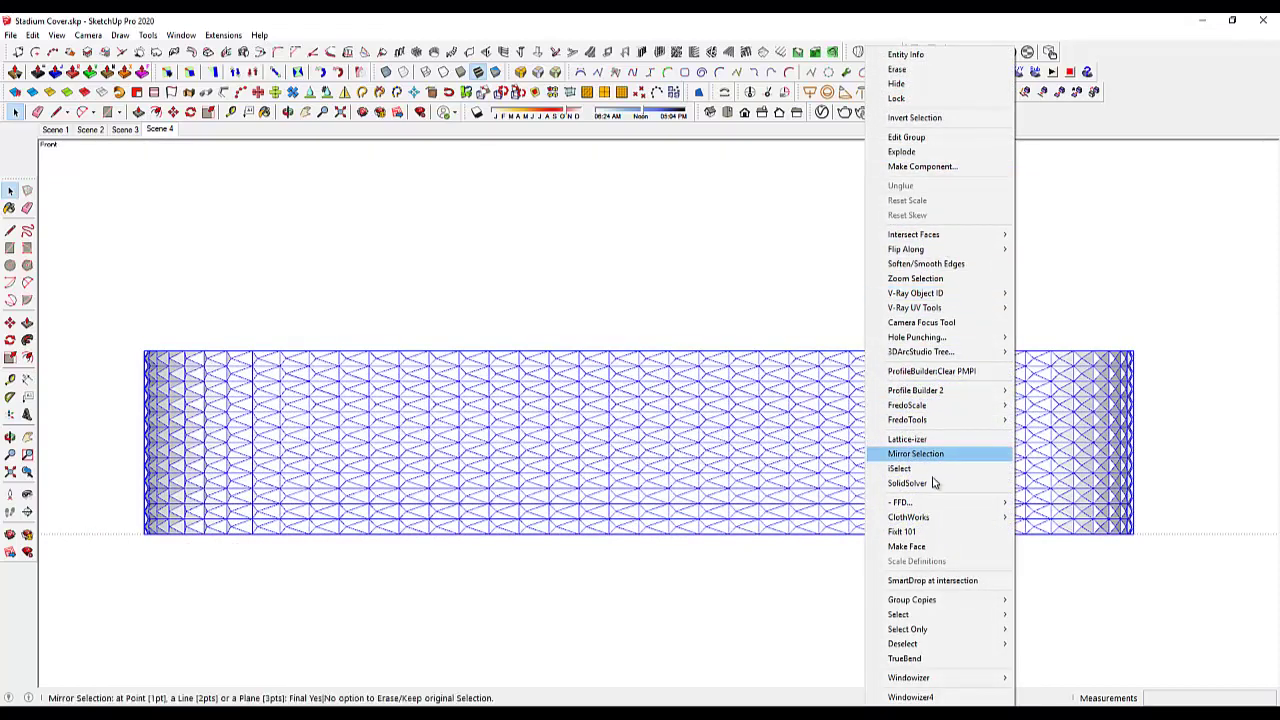
mouse_move(930, 502)
click(1050, 531)
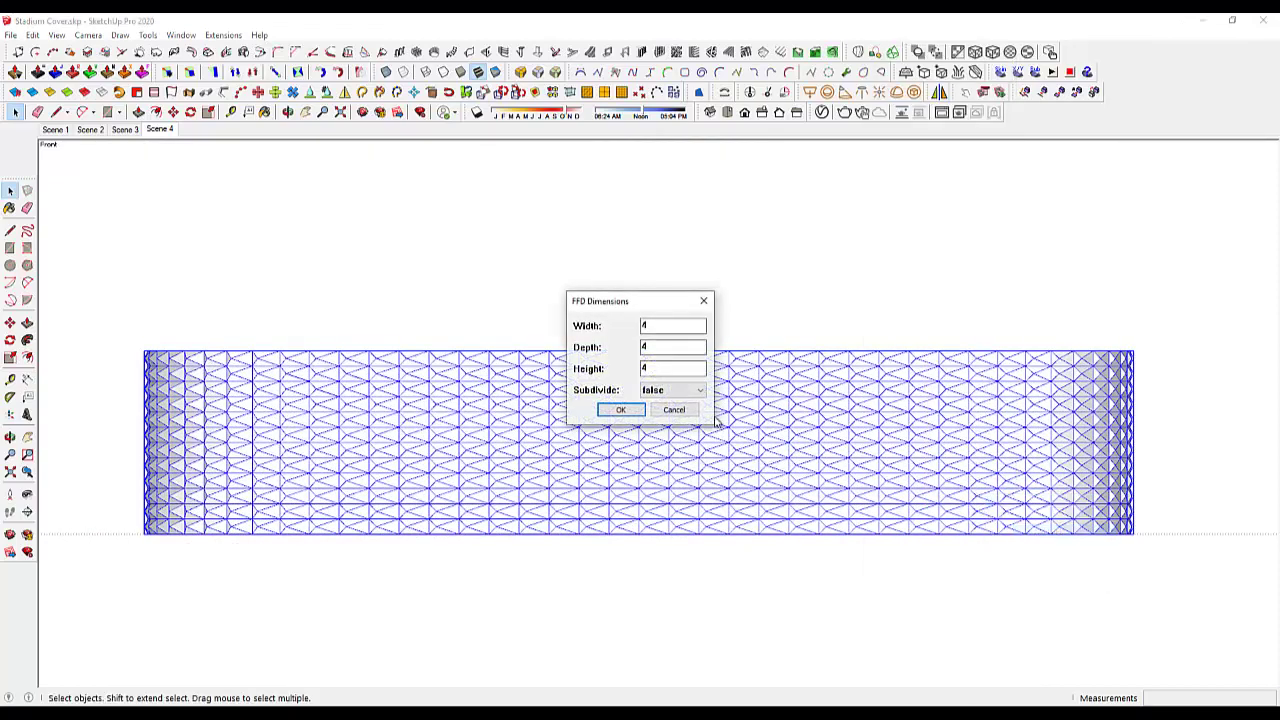
click(641, 418)
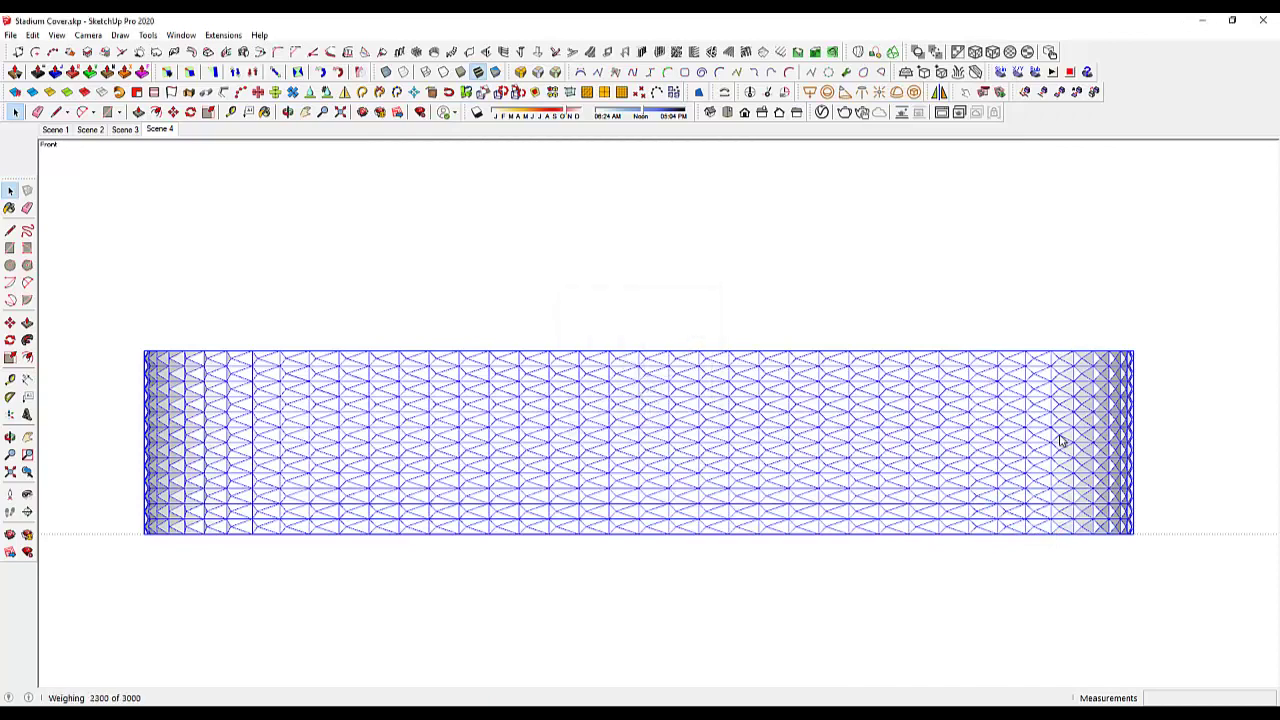
click(1180, 409)
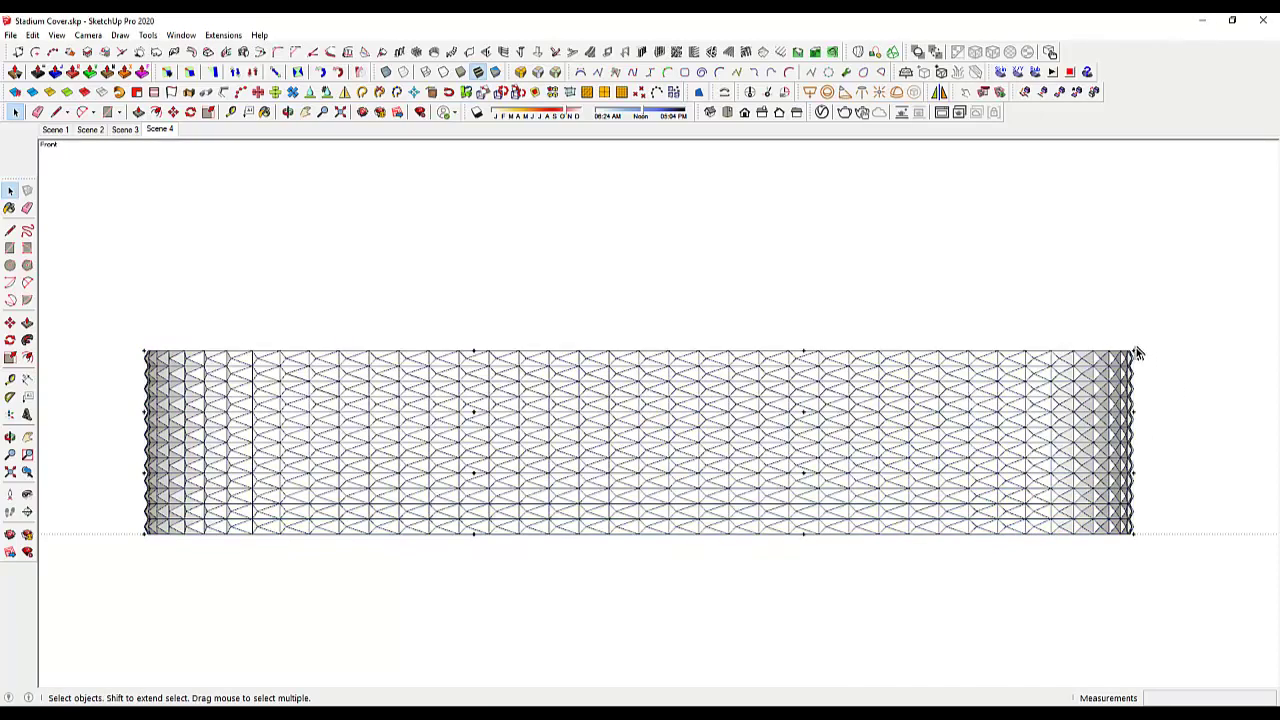
double_click(1138, 357)
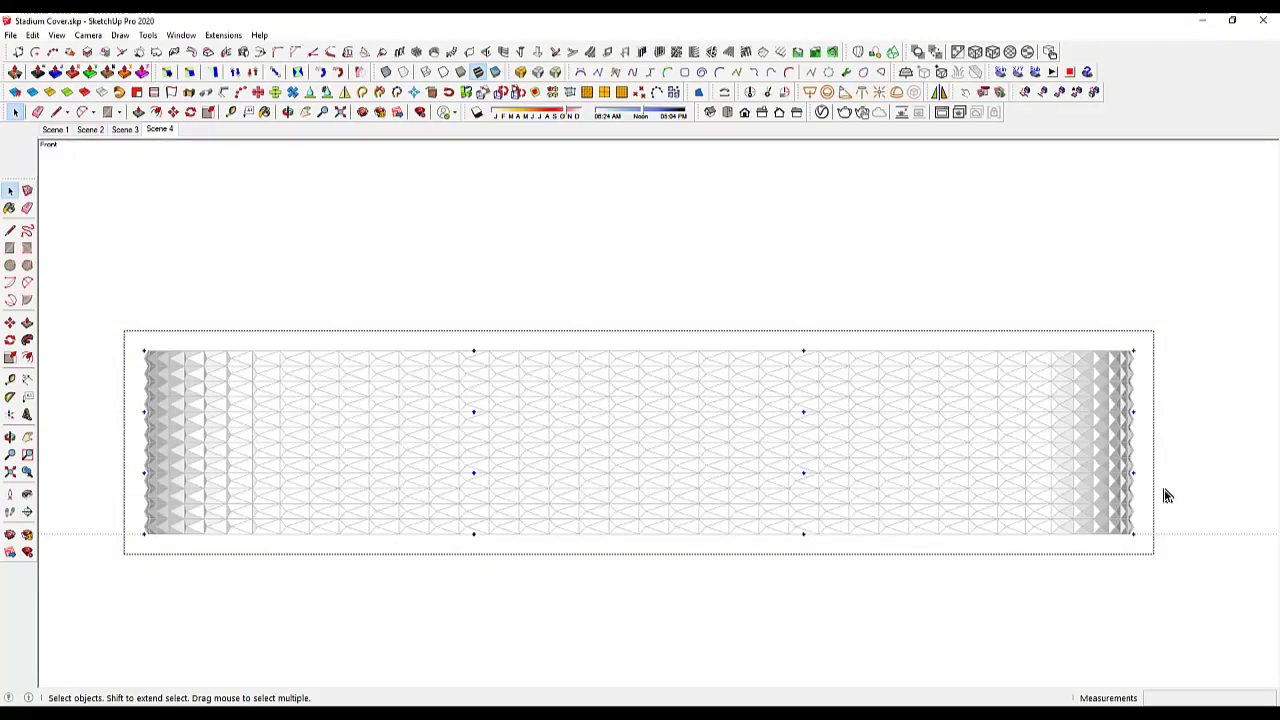
Scale the lattice control points up by 1.10 to round out the wall
mouse_move(1163, 496)
middle_down()
mouse_move(668, 596)
mouse_move(714, 512)
middle_up()
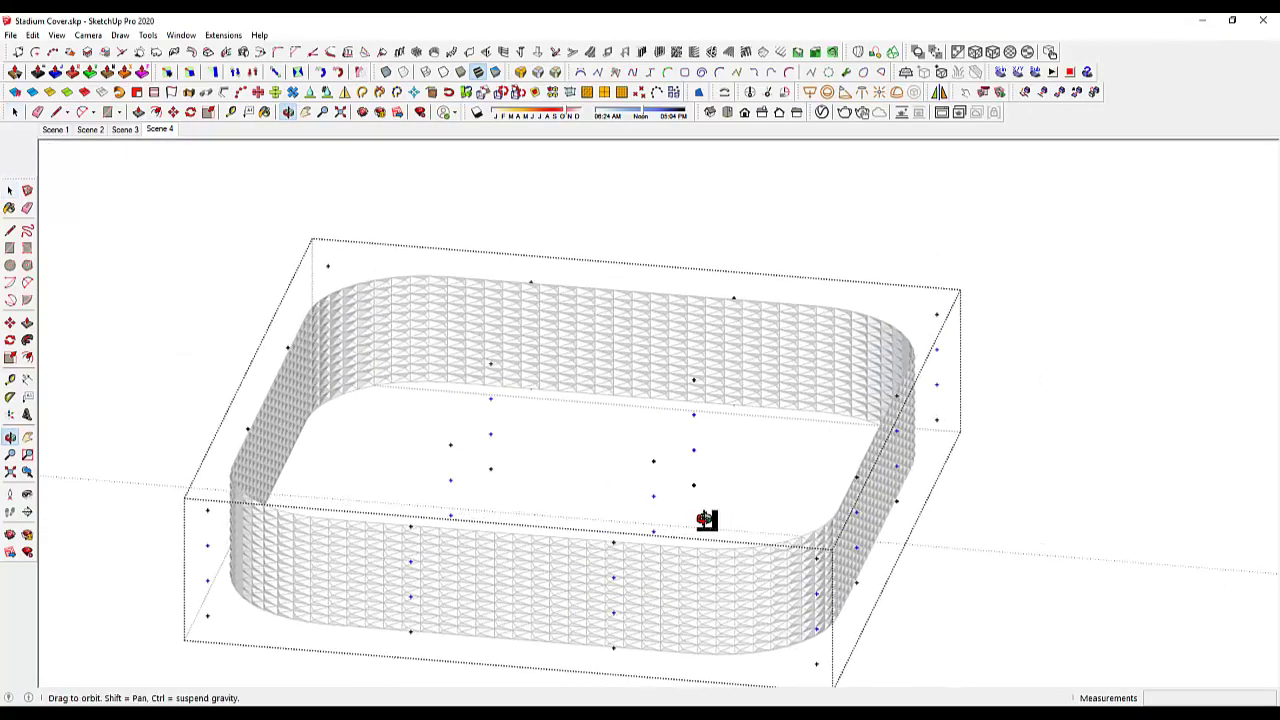
key(s)
drag(955, 358, 993, 355)
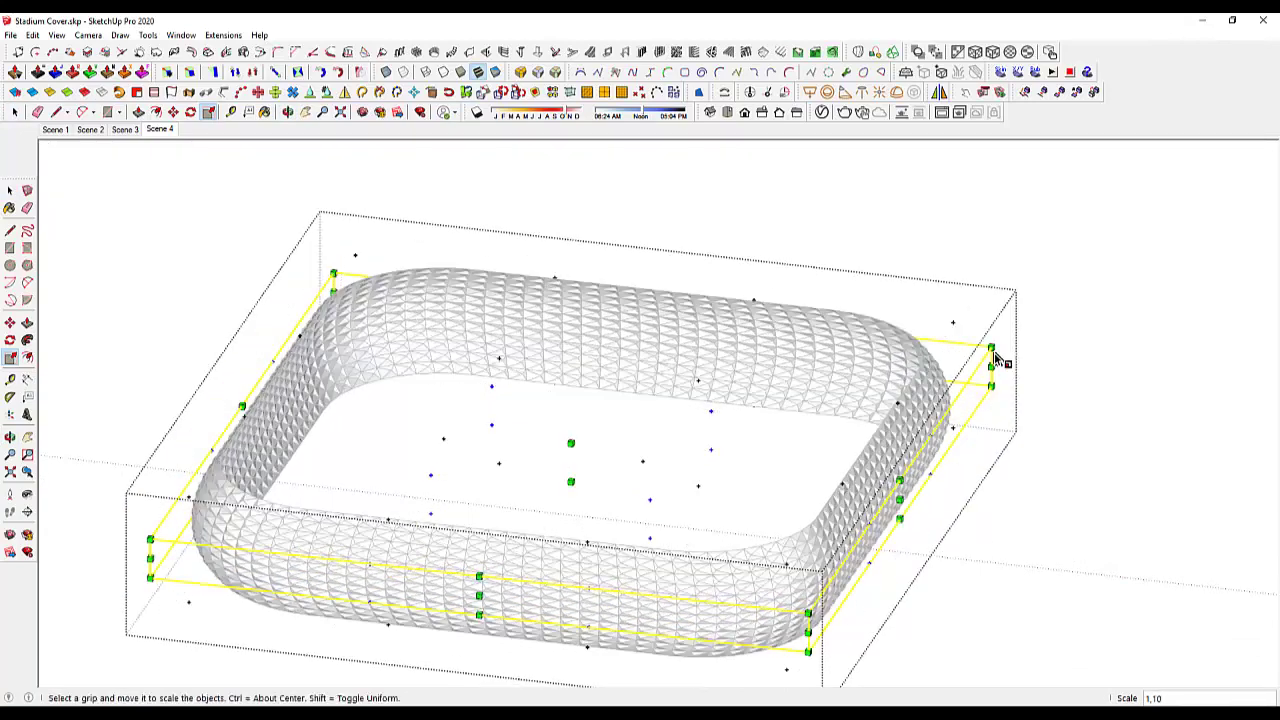
key(space)
click(1018, 379)
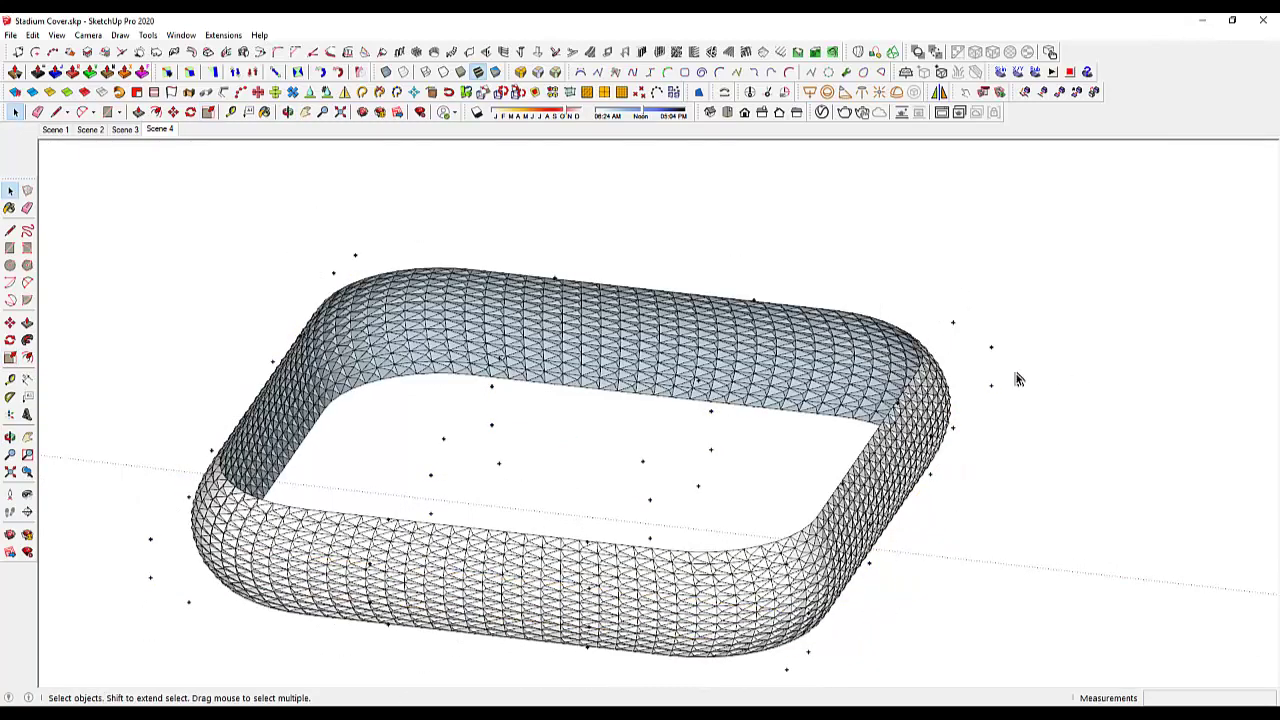
Check the shell in the Front and Right views, then orbit into 3-D
click(745, 112)
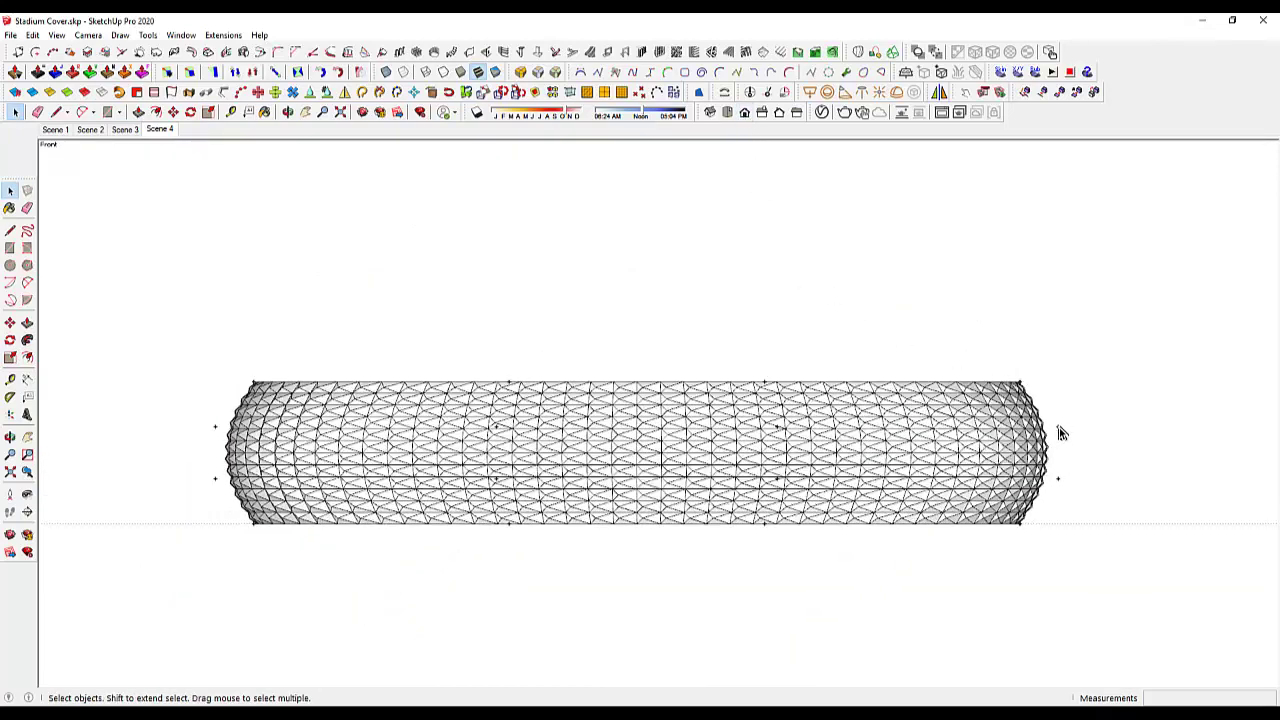
click(1058, 428)
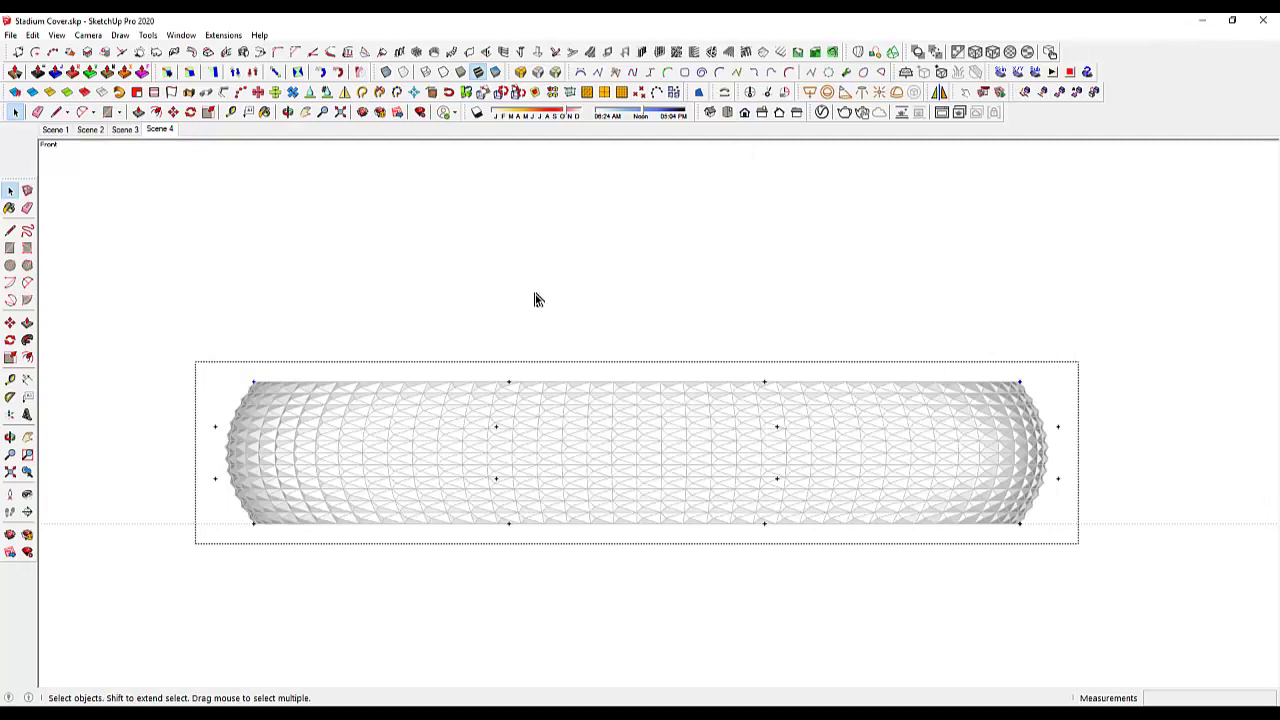
click(762, 112)
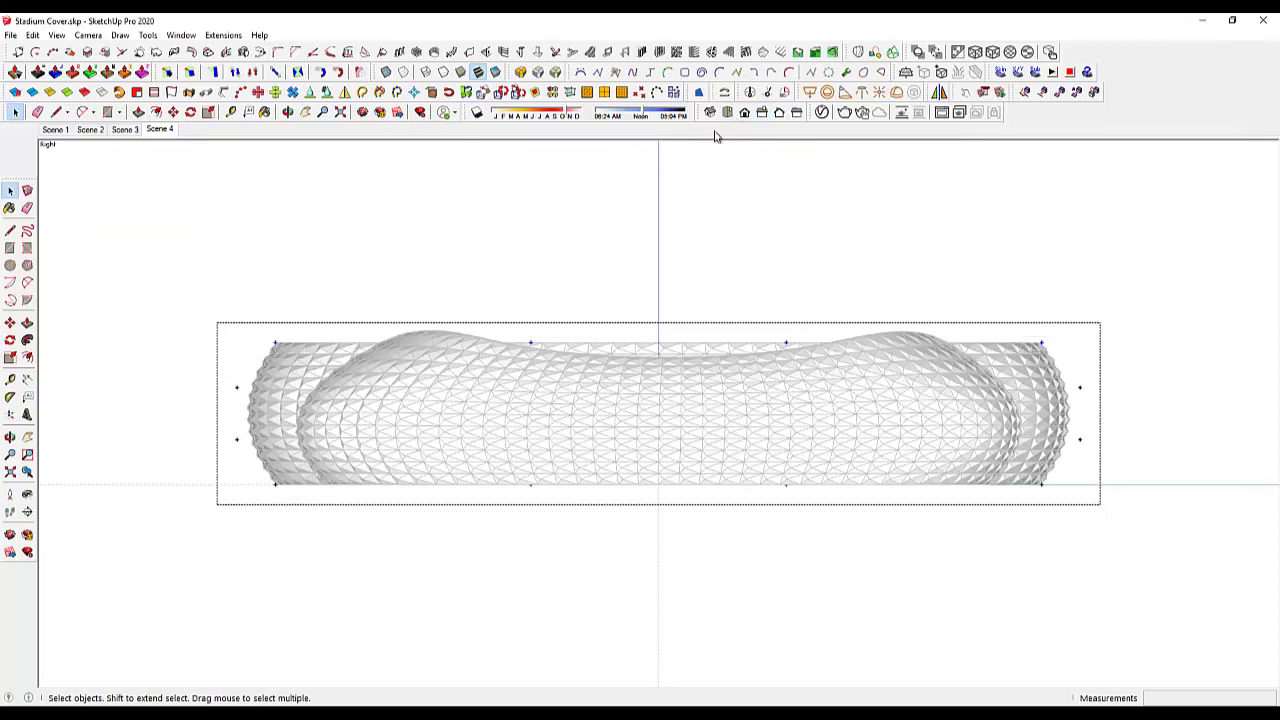
mouse_move(331, 174)
middle_down()
mouse_move(326, 297)
mouse_move(497, 337)
mouse_move(998, 540)
mouse_move(571, 417)
mouse_move(680, 457)
mouse_move(614, 446)
mouse_move(531, 414)
mouse_move(443, 337)
mouse_move(248, 370)
middle_up()
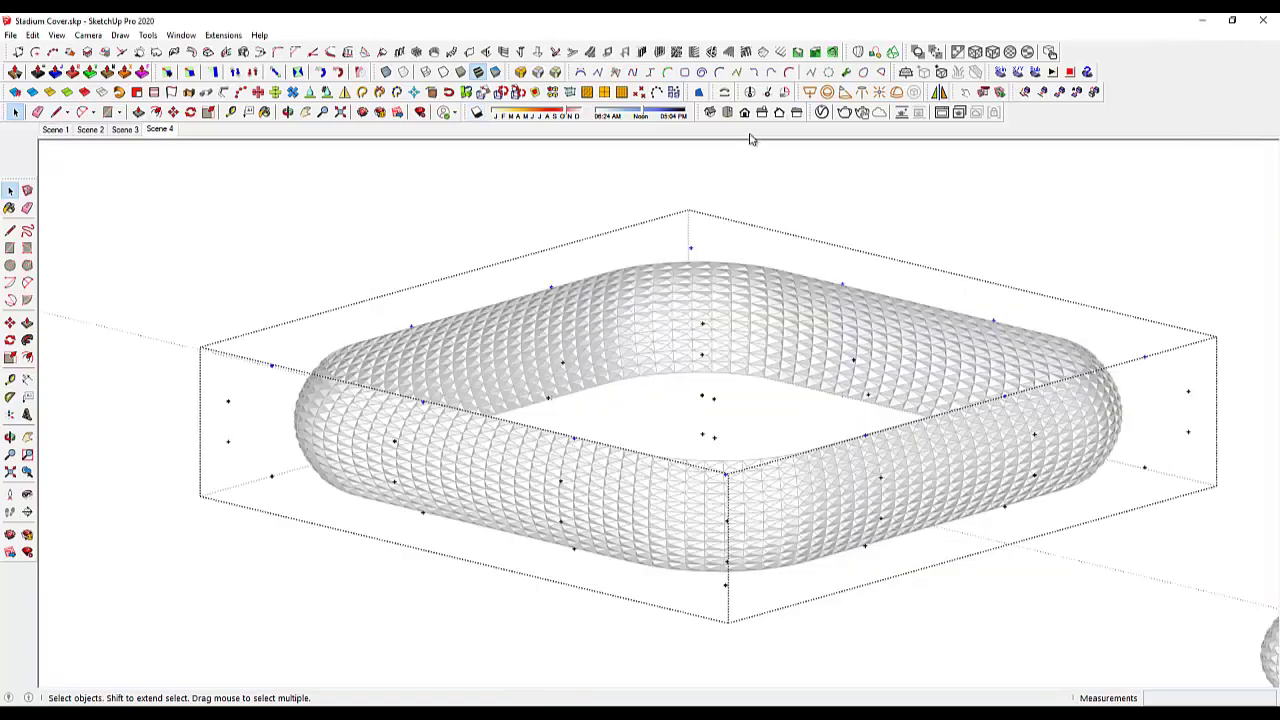
From Scene 4, select the top row of cage control points, checking Right and Front views
click(160, 128)
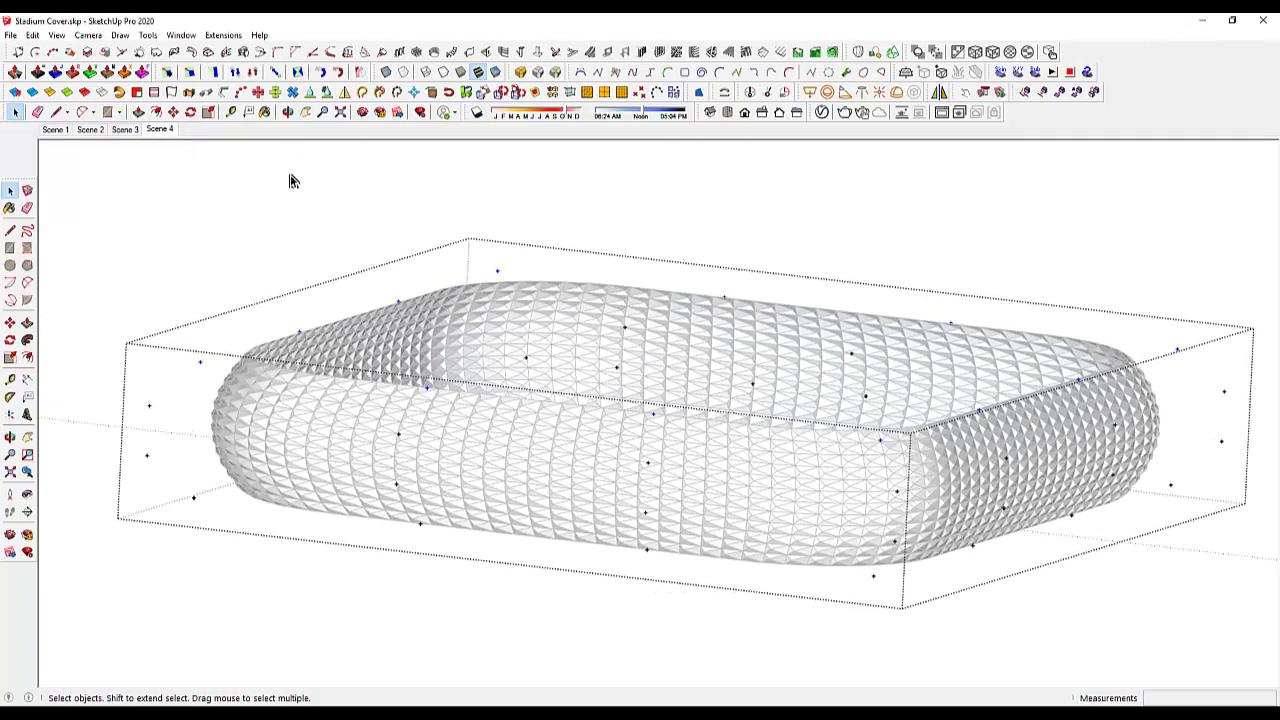
drag(385, 283, 864, 390)
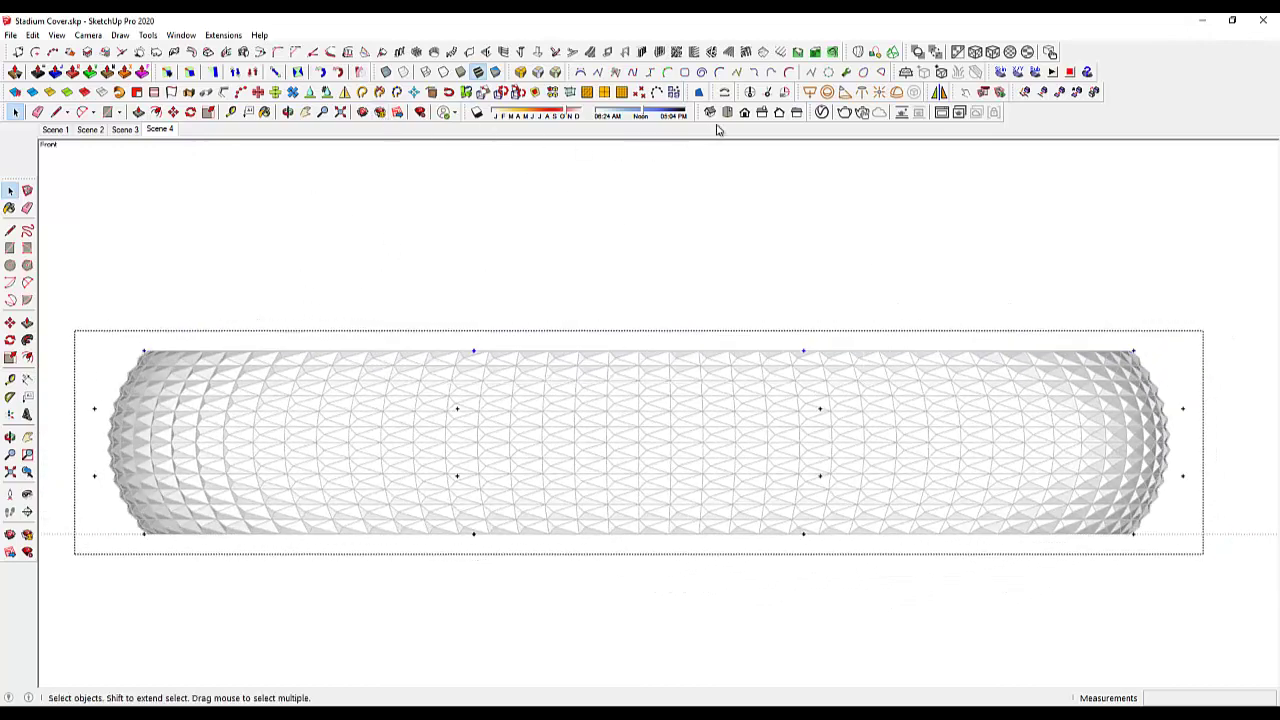
click(762, 112)
drag(474, 257, 837, 343)
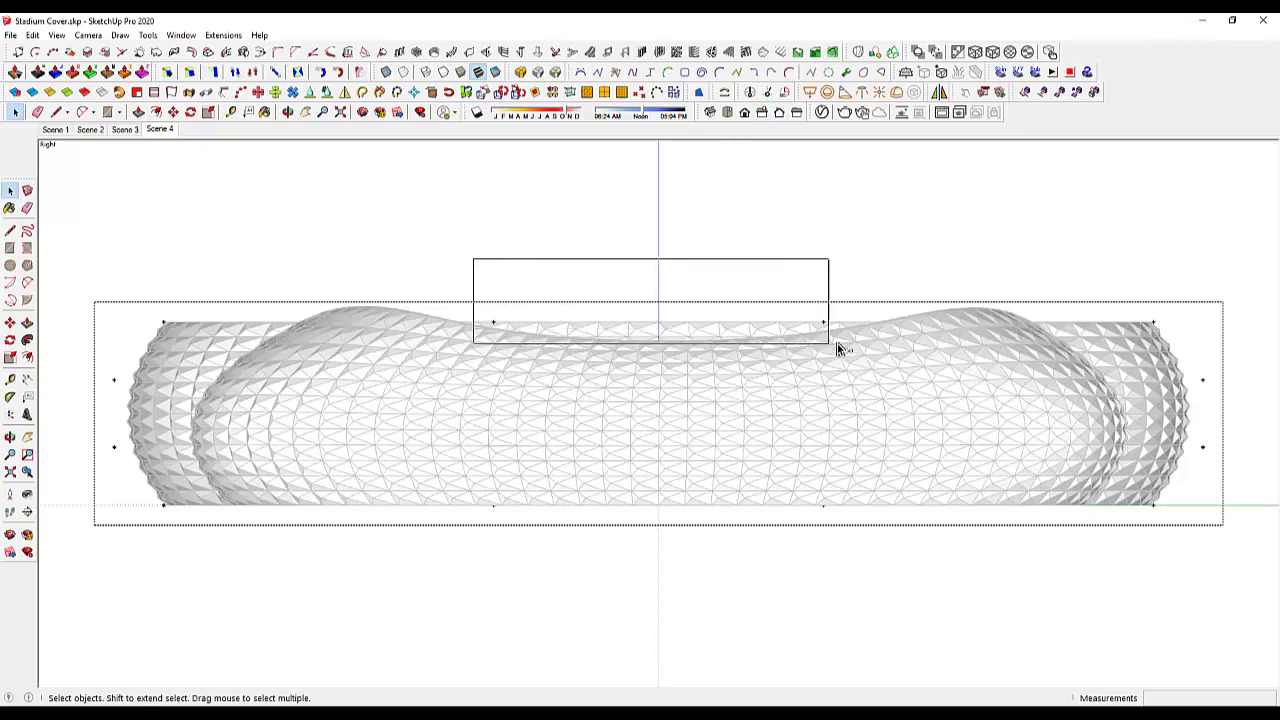
click(746, 114)
Lift the selected top control points 100 cm up the blue axis, then raise them further
key(m)
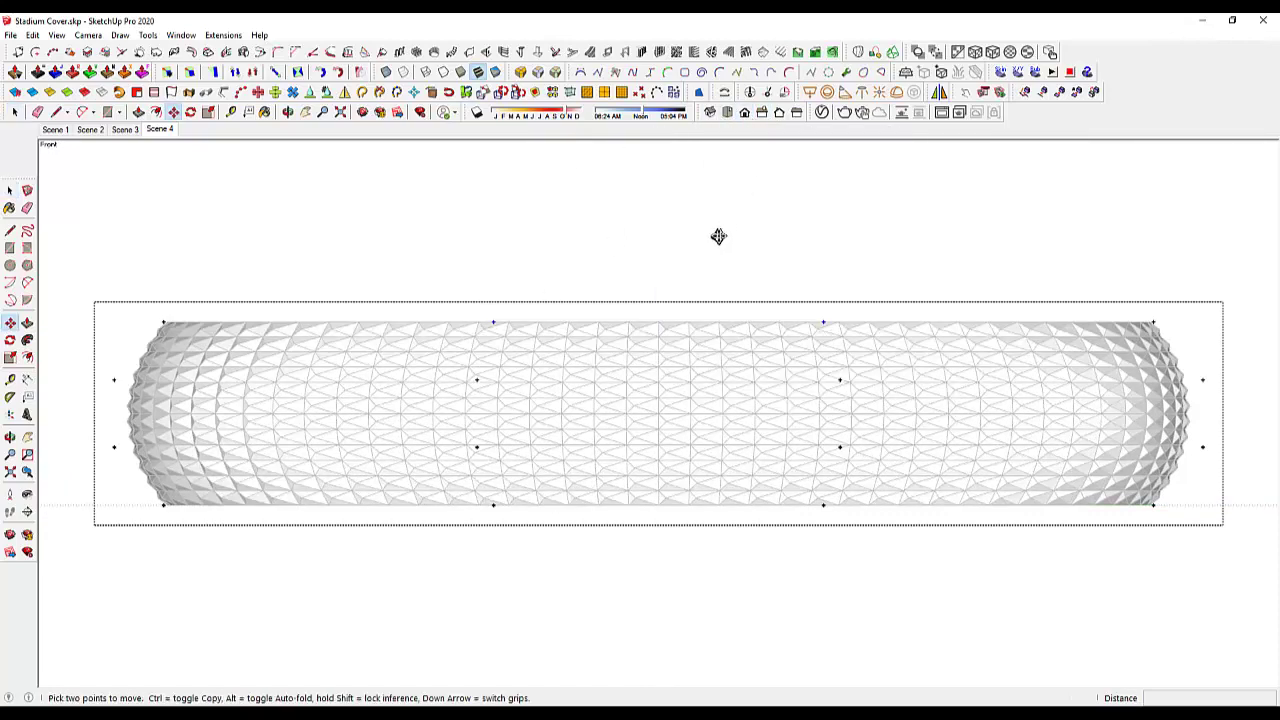
click(714, 250)
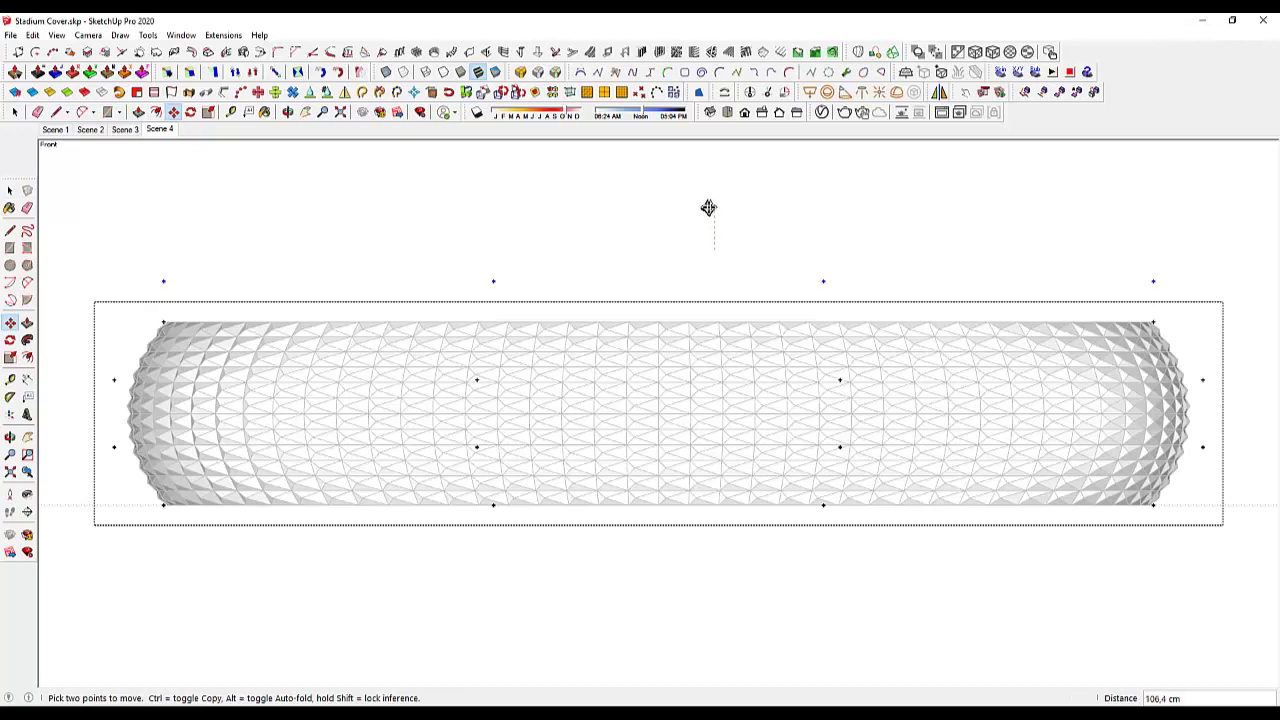
text(100)
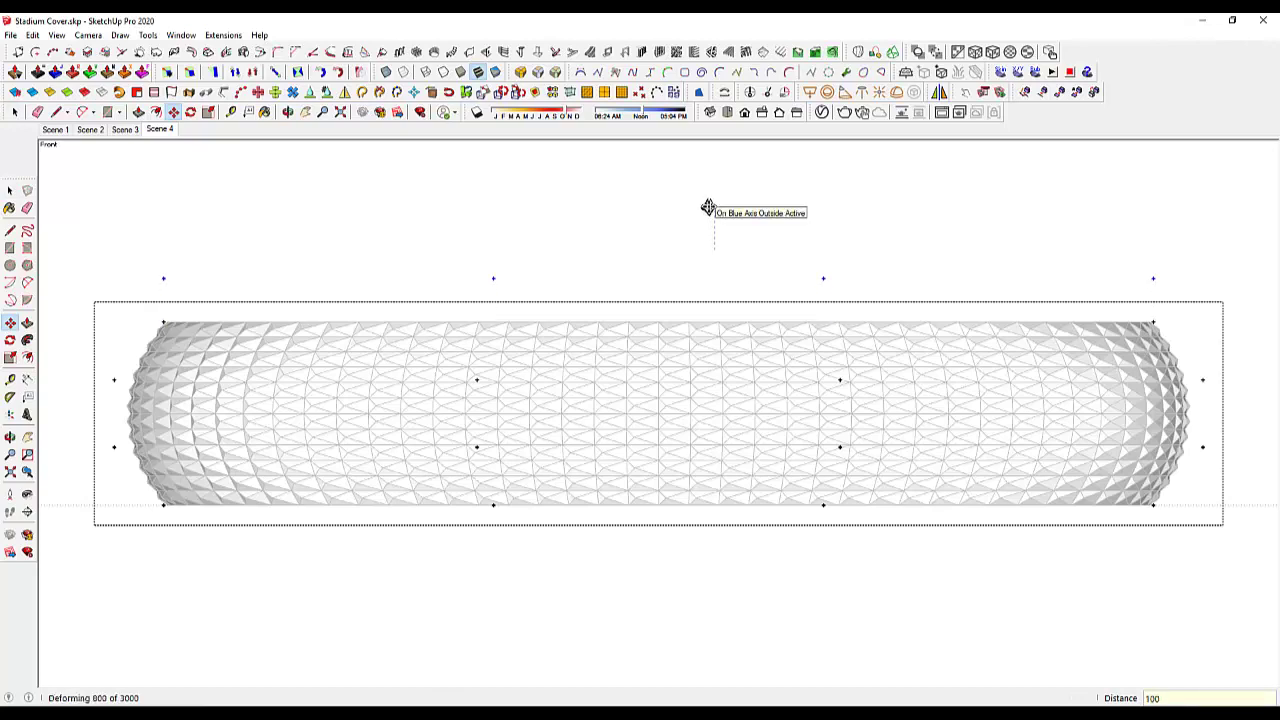
key(Return)
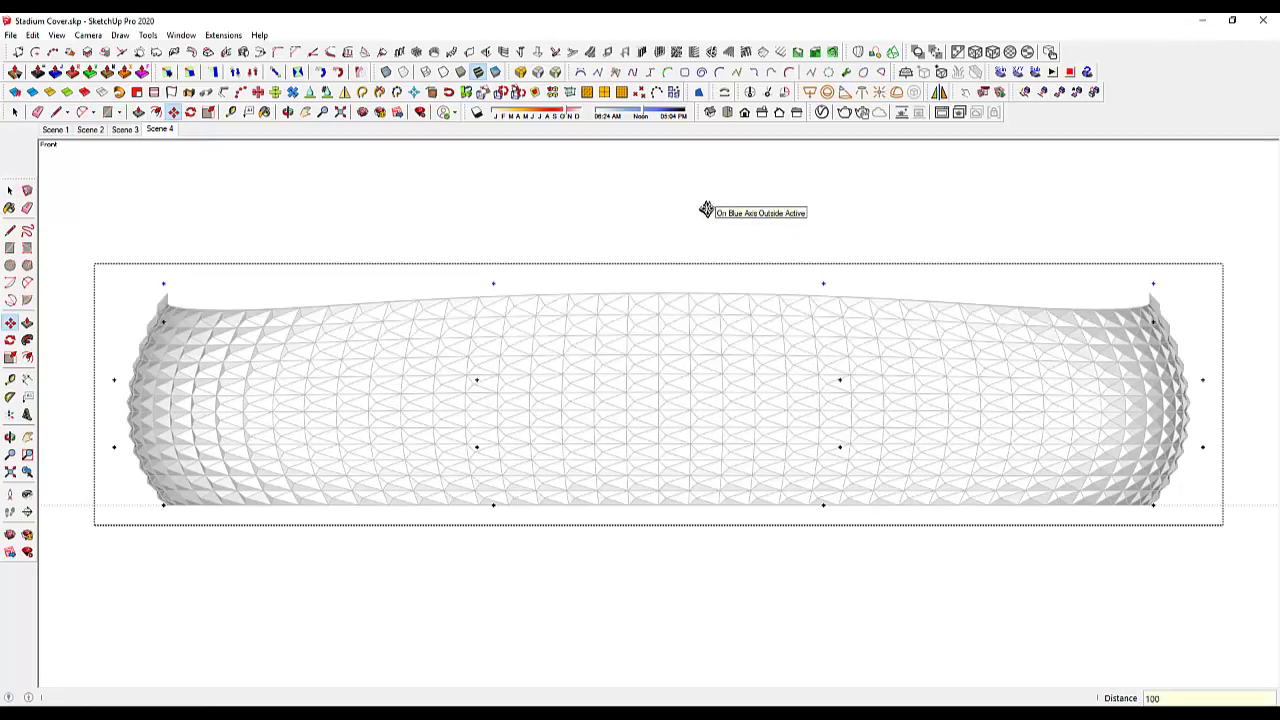
click(706, 210)
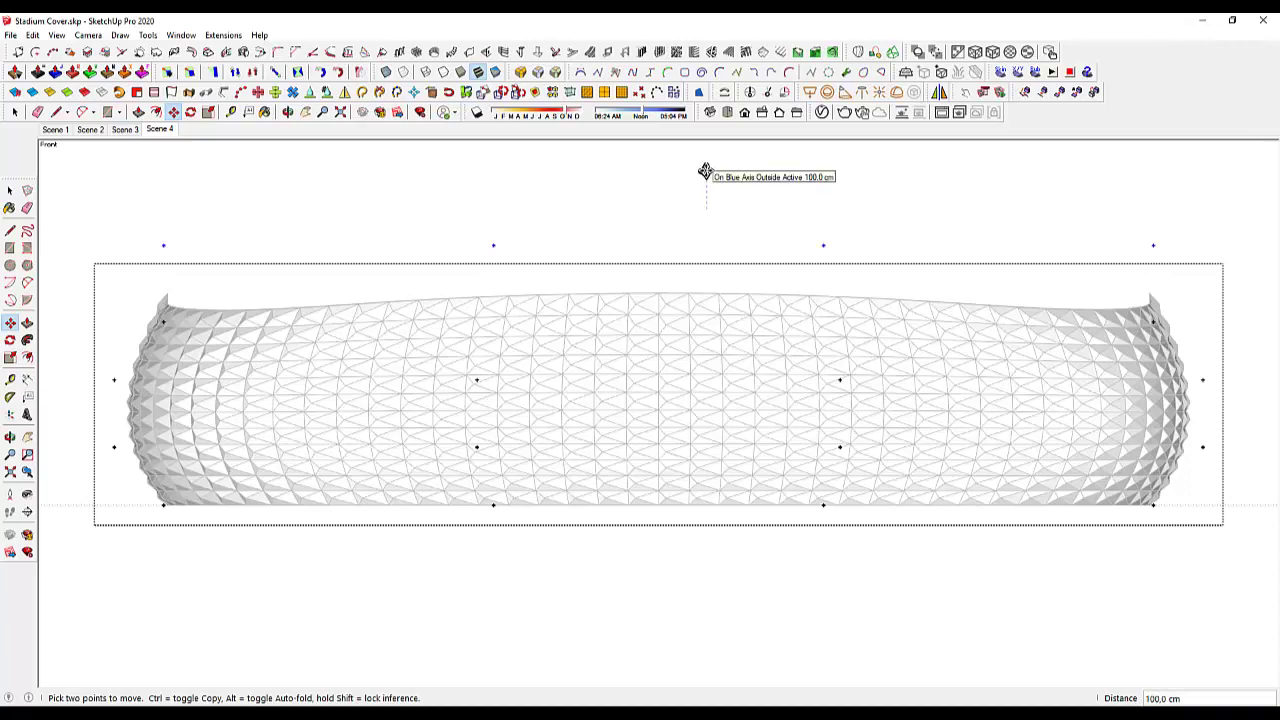
click(706, 171)
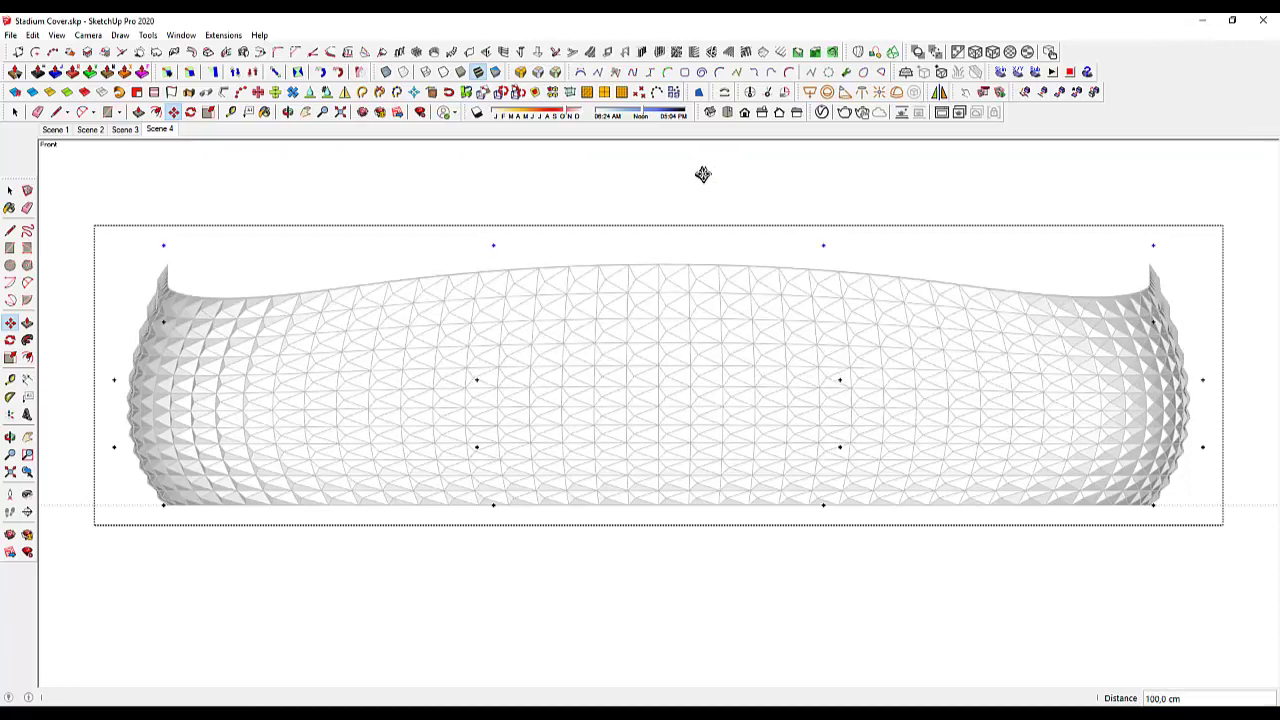
click(702, 176)
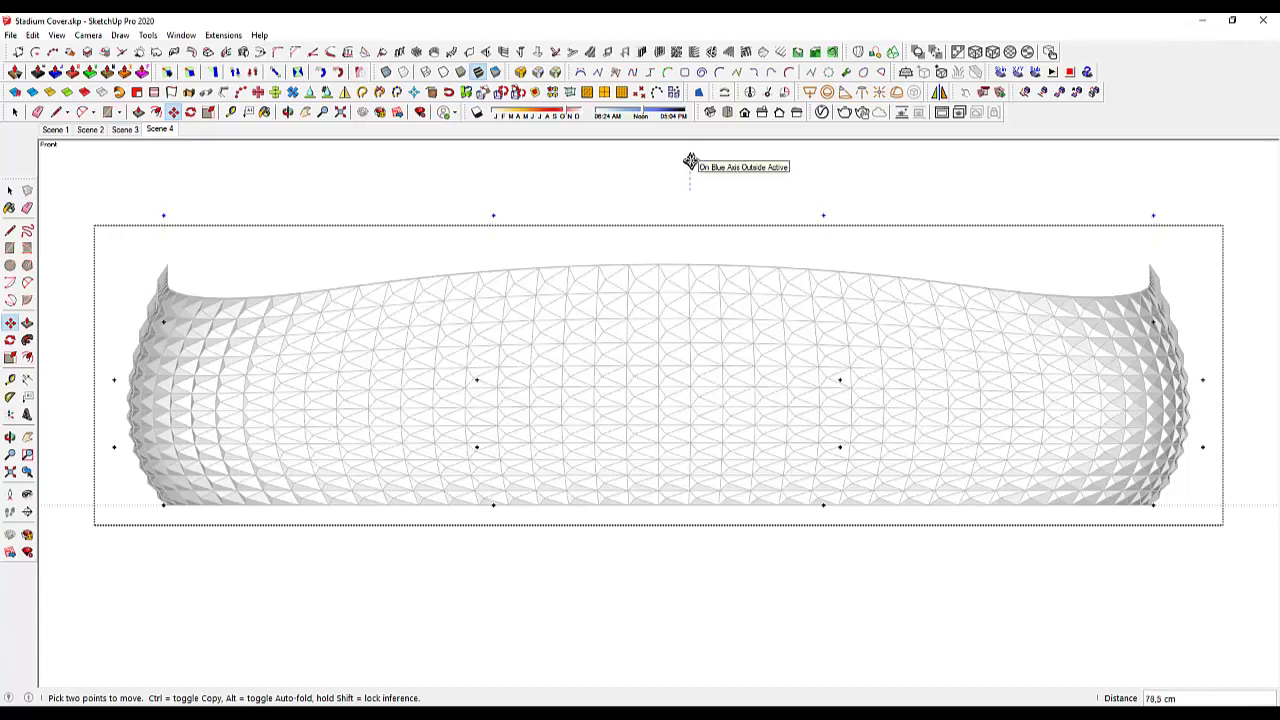
click(690, 162)
key(space)
Select a second set of control points and shift them slightly along the blue axis
scroll(669, 221, down, 2)
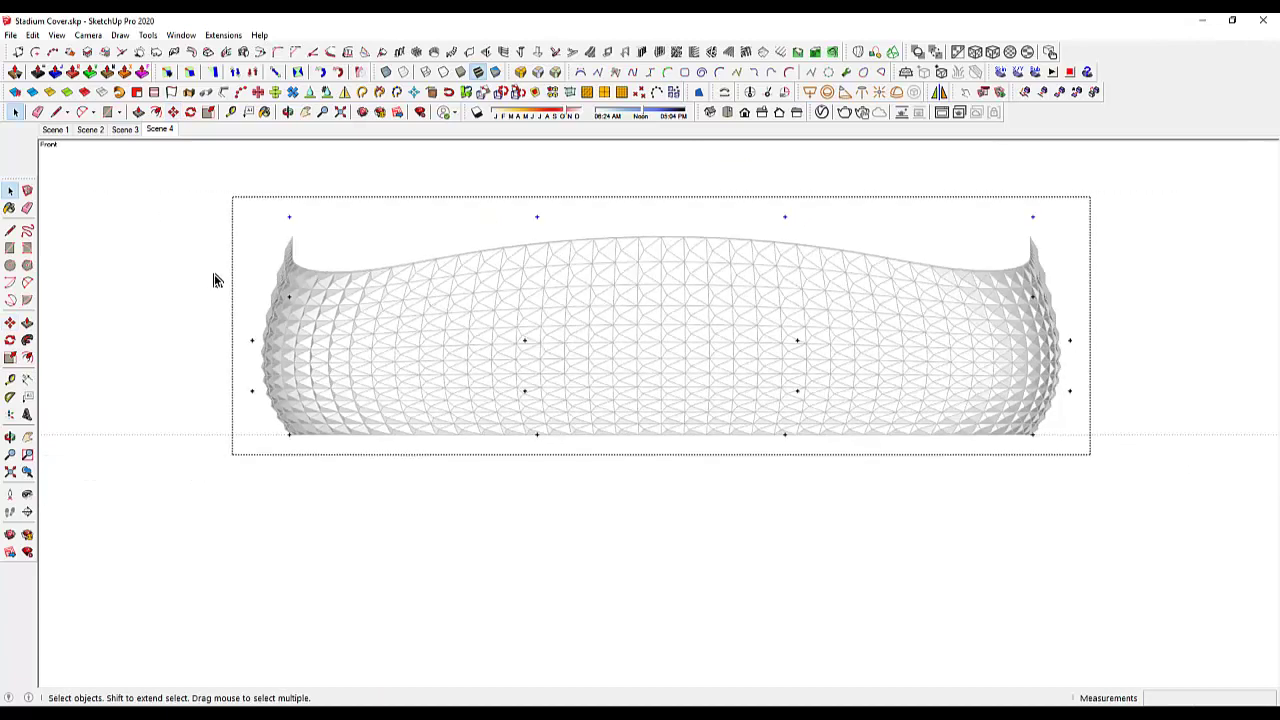
drag(213, 280, 1114, 318)
scroll(941, 245, up, 1)
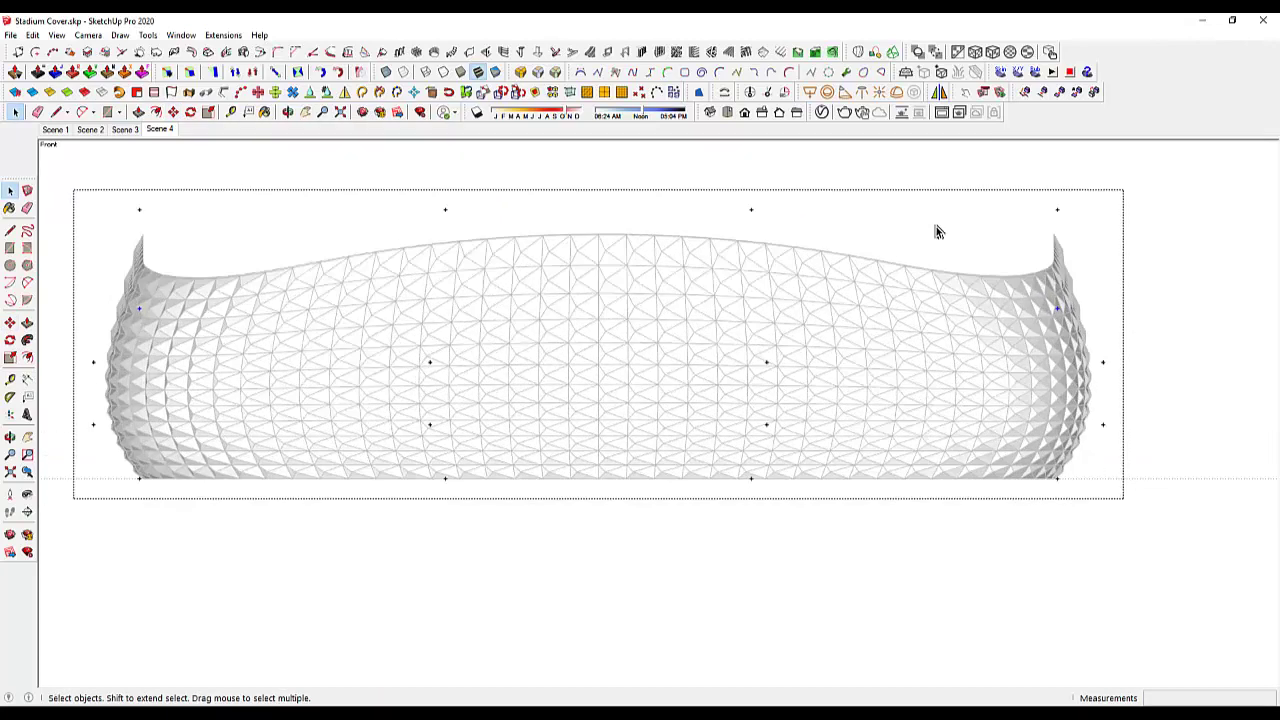
key(m)
click(946, 174)
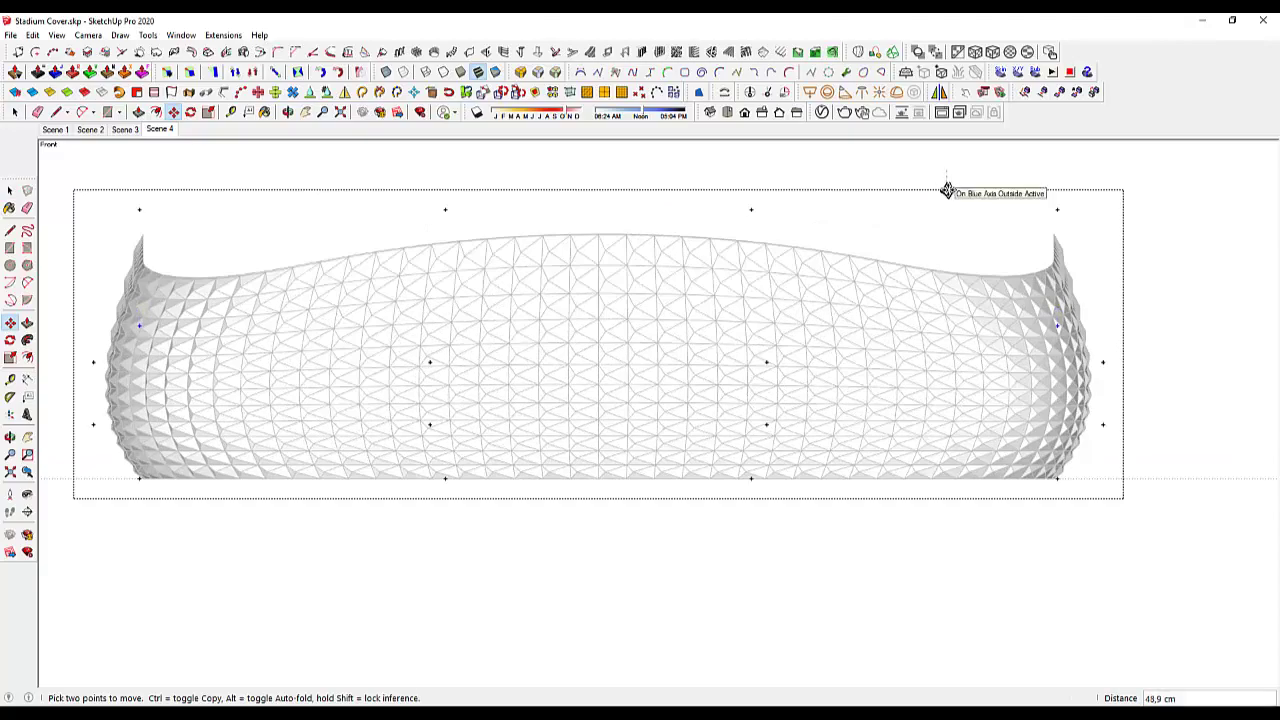
click(947, 190)
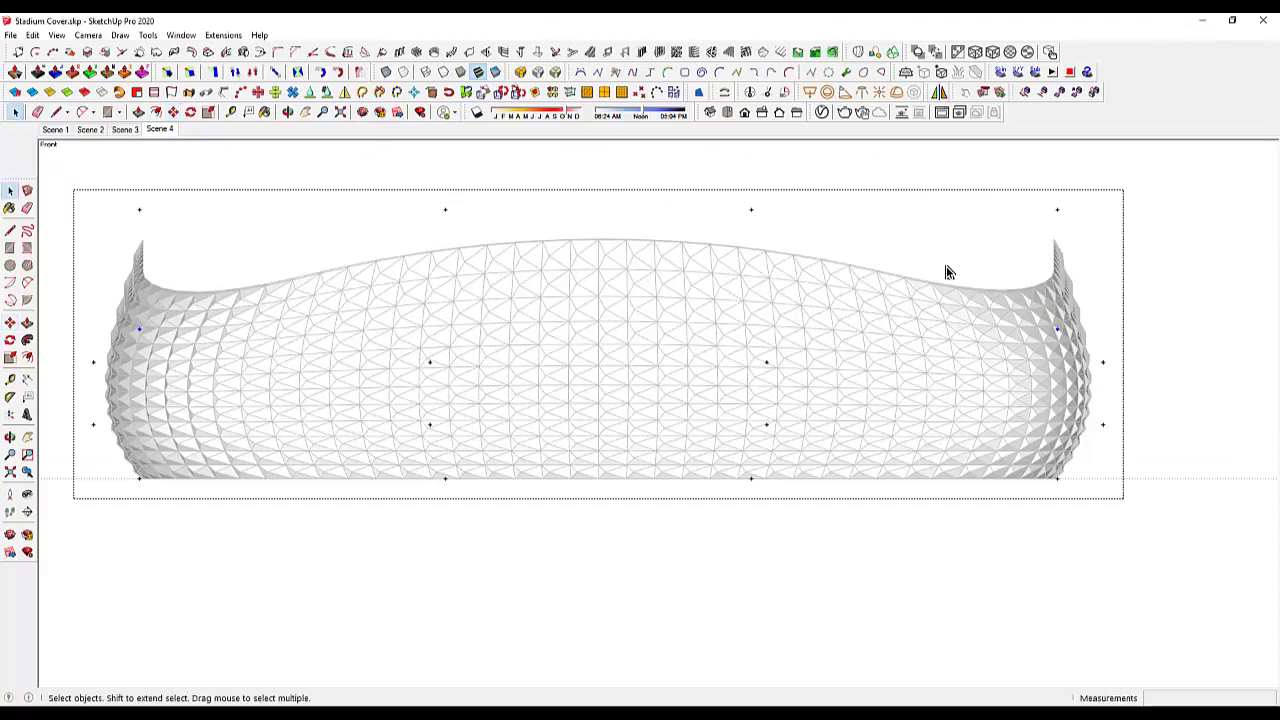
mouse_move(943, 279)
middle_down()
mouse_move(952, 368)
mouse_move(1048, 343)
mouse_move(797, 369)
mouse_move(614, 363)
mouse_move(657, 407)
mouse_move(857, 449)
mouse_move(837, 369)
mouse_move(820, 372)
middle_up()
Apply a new 4×4×4 FFD cage to the roof shell group from its context menu
mouse_move(523, 380)
middle_down()
mouse_move(514, 357)
mouse_move(371, 346)
mouse_move(634, 486)
mouse_move(680, 457)
mouse_move(515, 395)
mouse_move(506, 337)
middle_up()
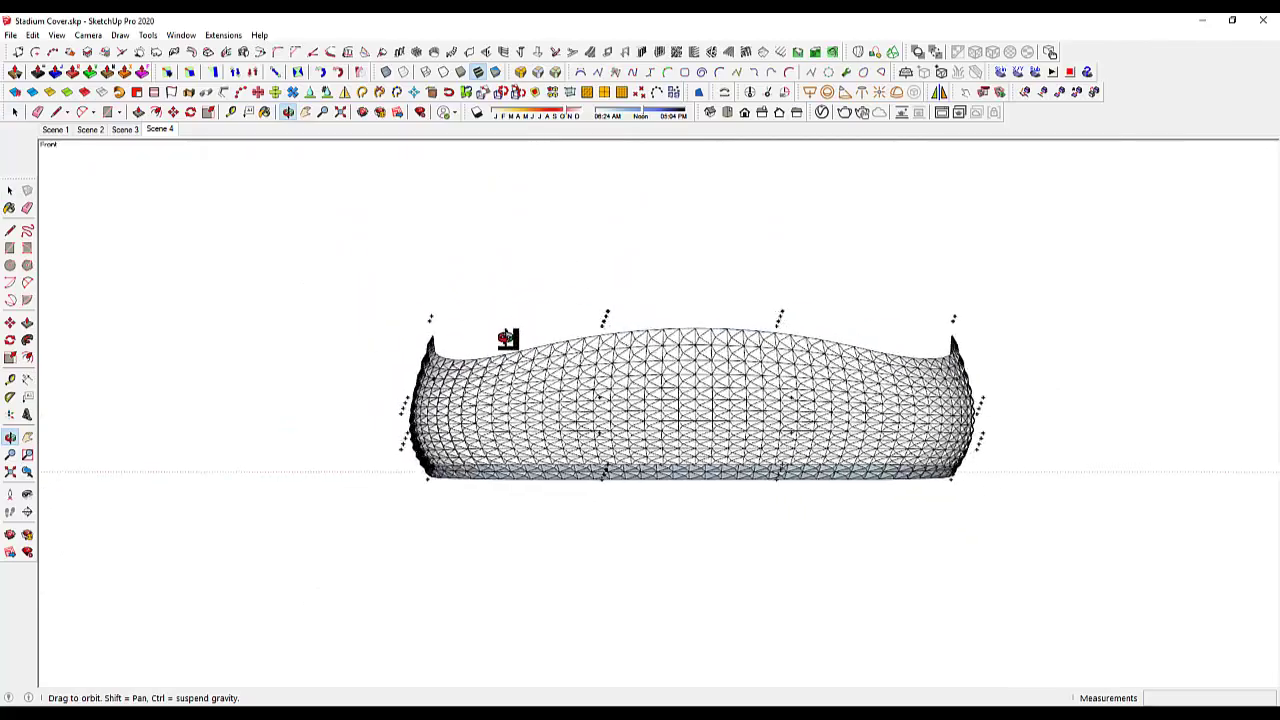
click(158, 129)
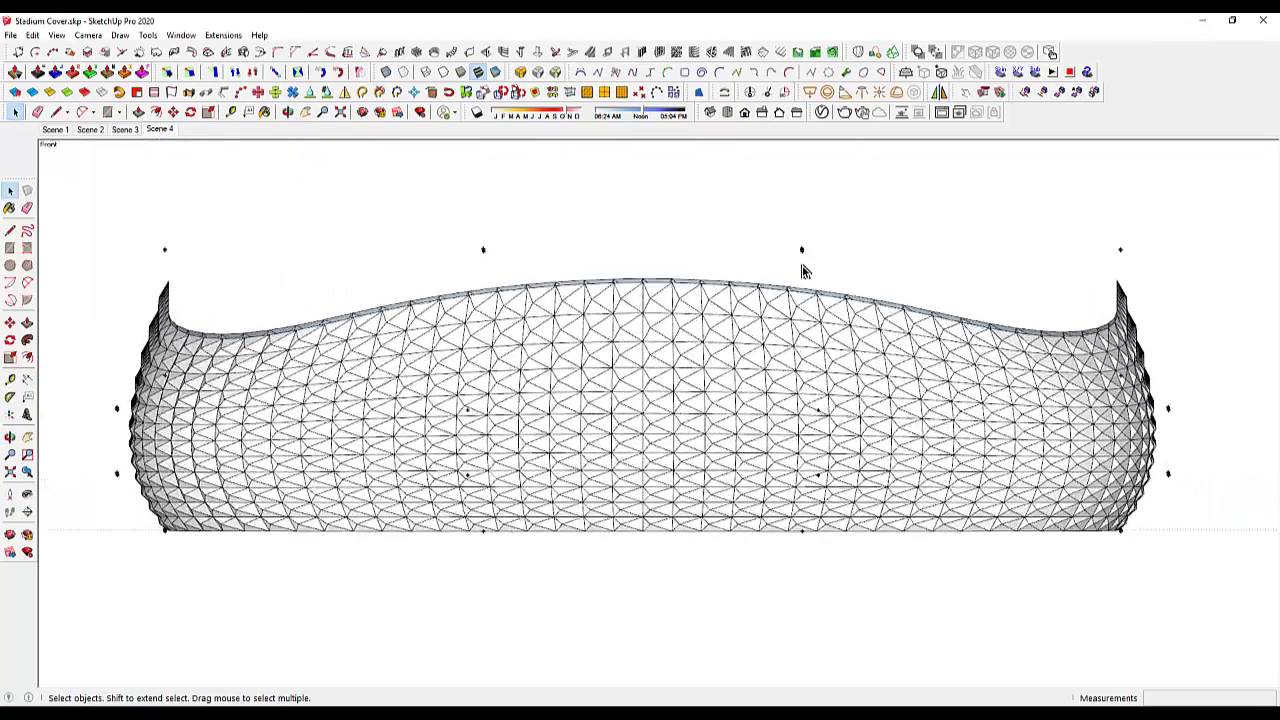
click(803, 248)
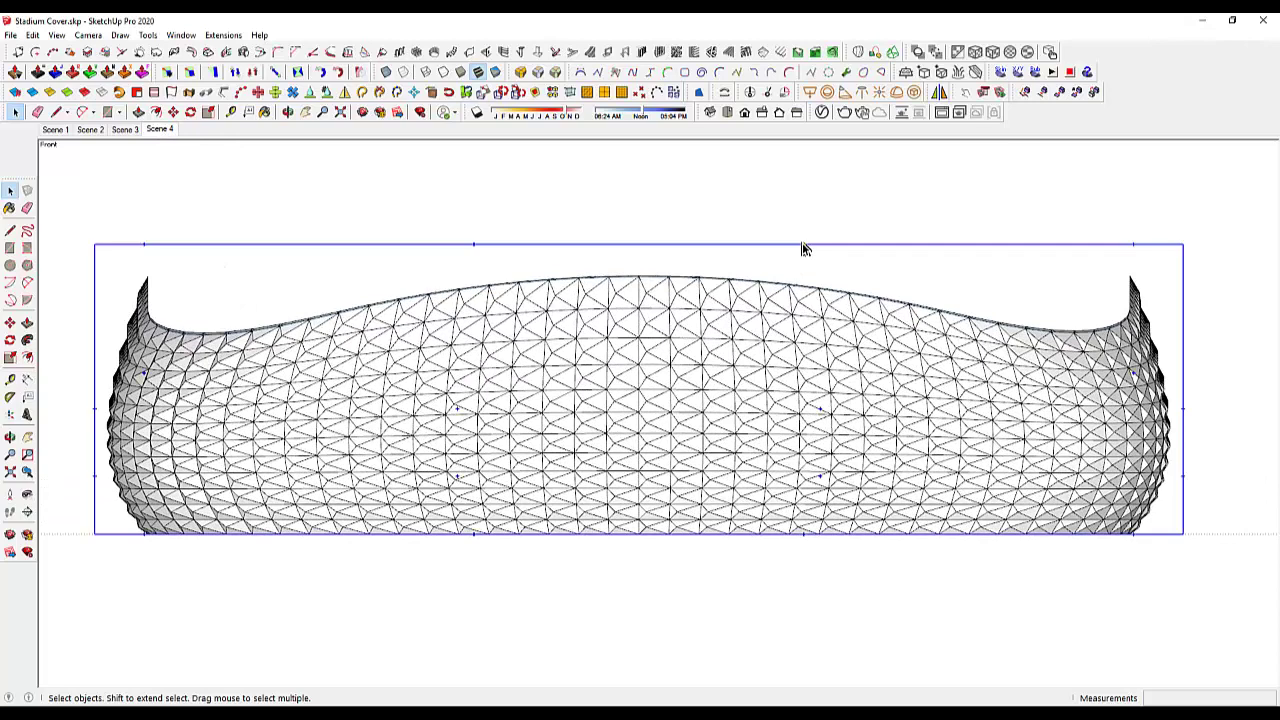
click(797, 253)
click(745, 303)
right_click(742, 298)
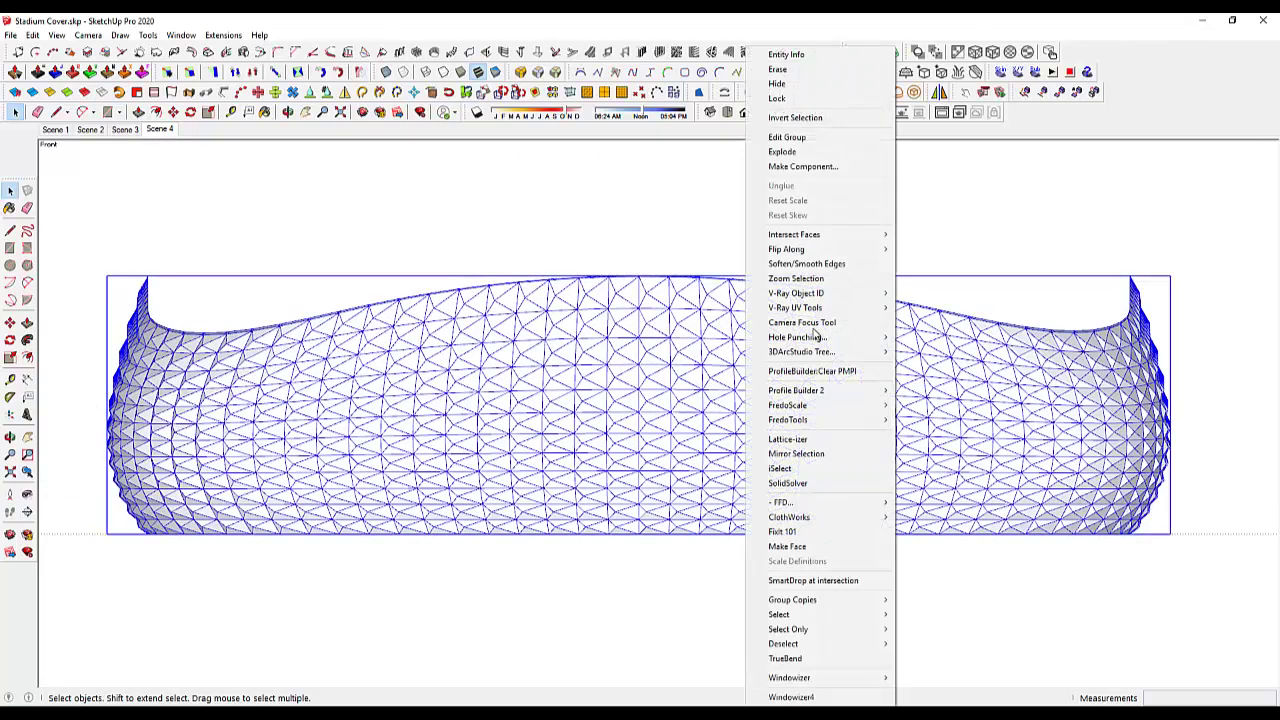
click(929, 531)
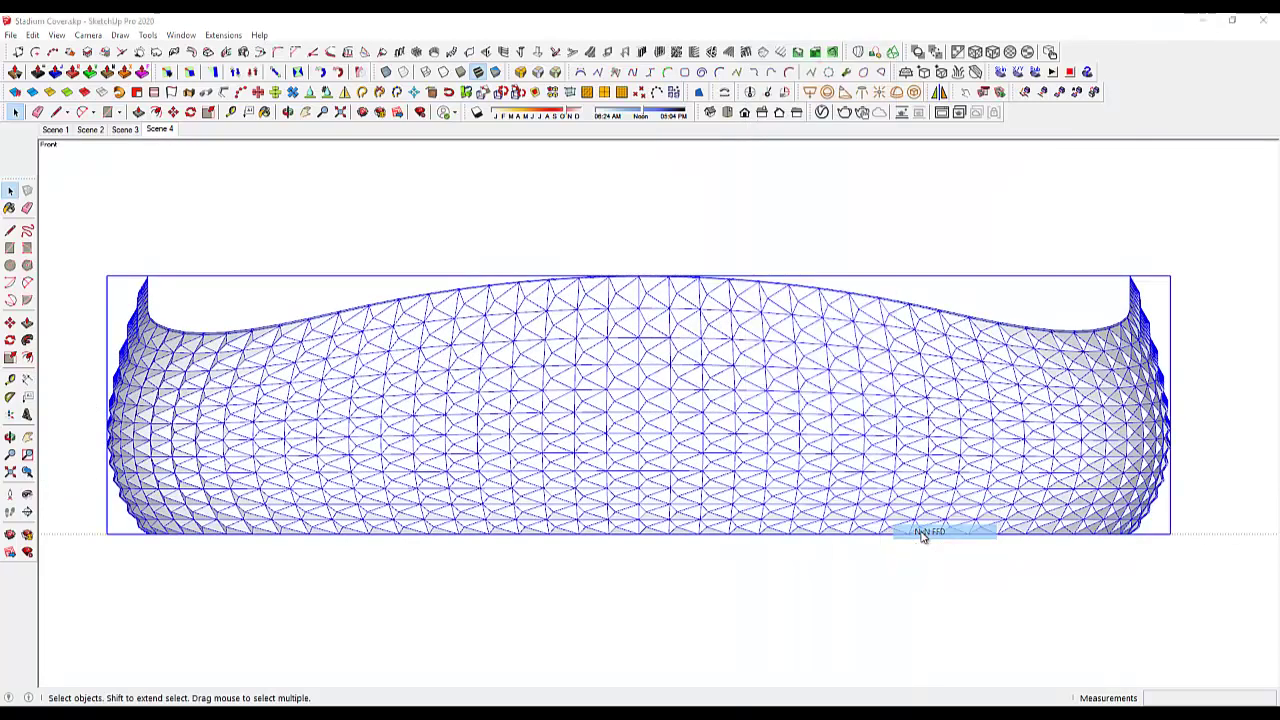
click(620, 409)
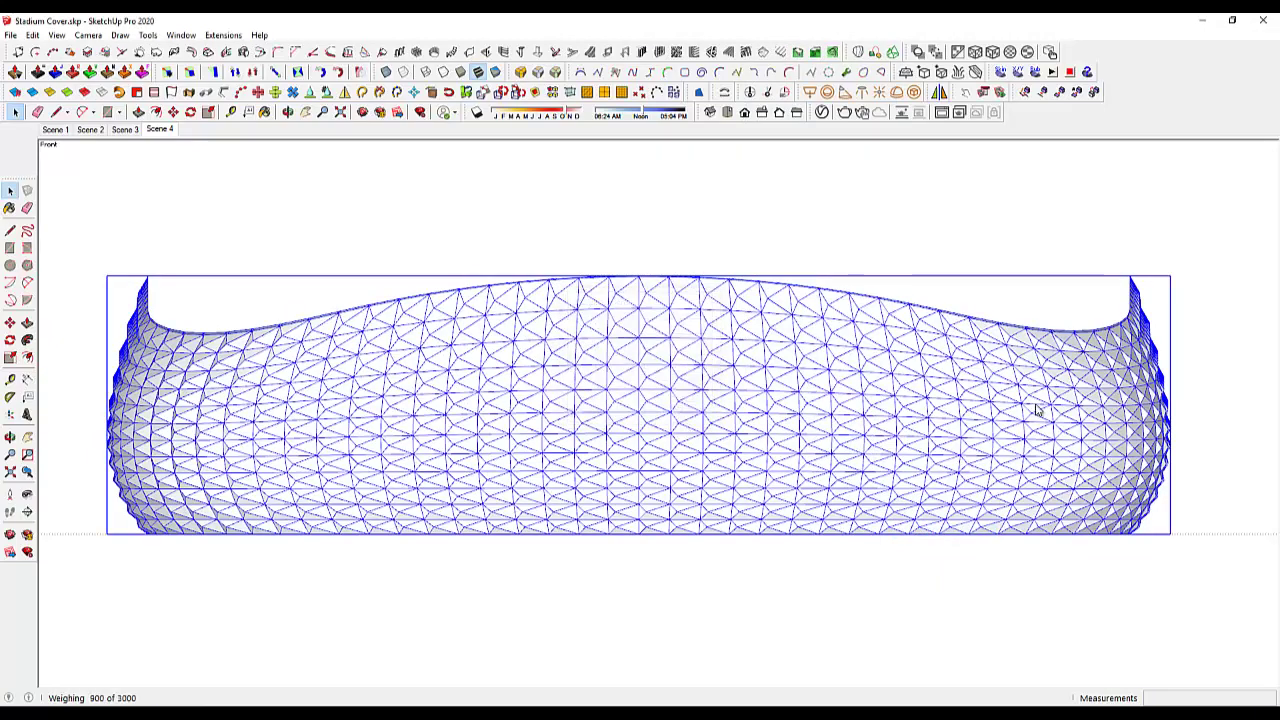
Box-select the top row of the new cage's control points
click(1170, 283)
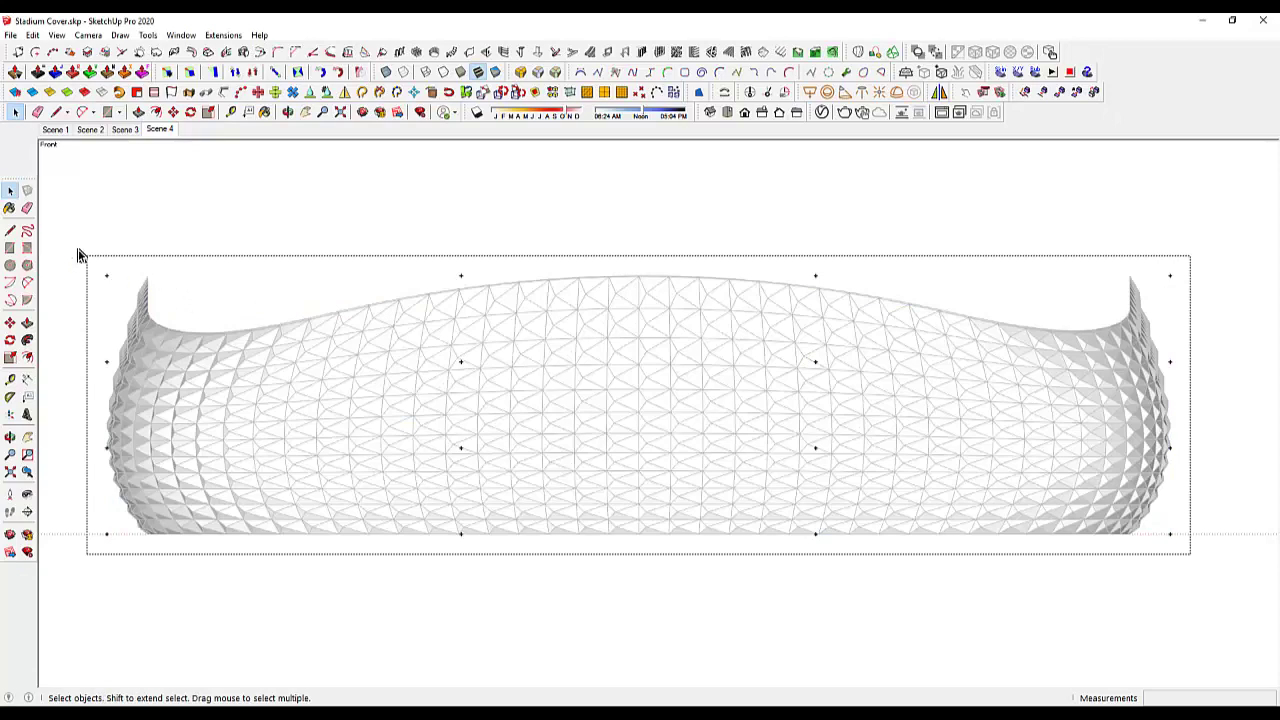
drag(78, 255, 1160, 306)
mouse_move(1094, 325)
middle_down()
mouse_move(1015, 397)
mouse_move(800, 188)
middle_up()
View the shell from the Top with Parallel Projection
click(727, 112)
scroll(733, 278, down, 3)
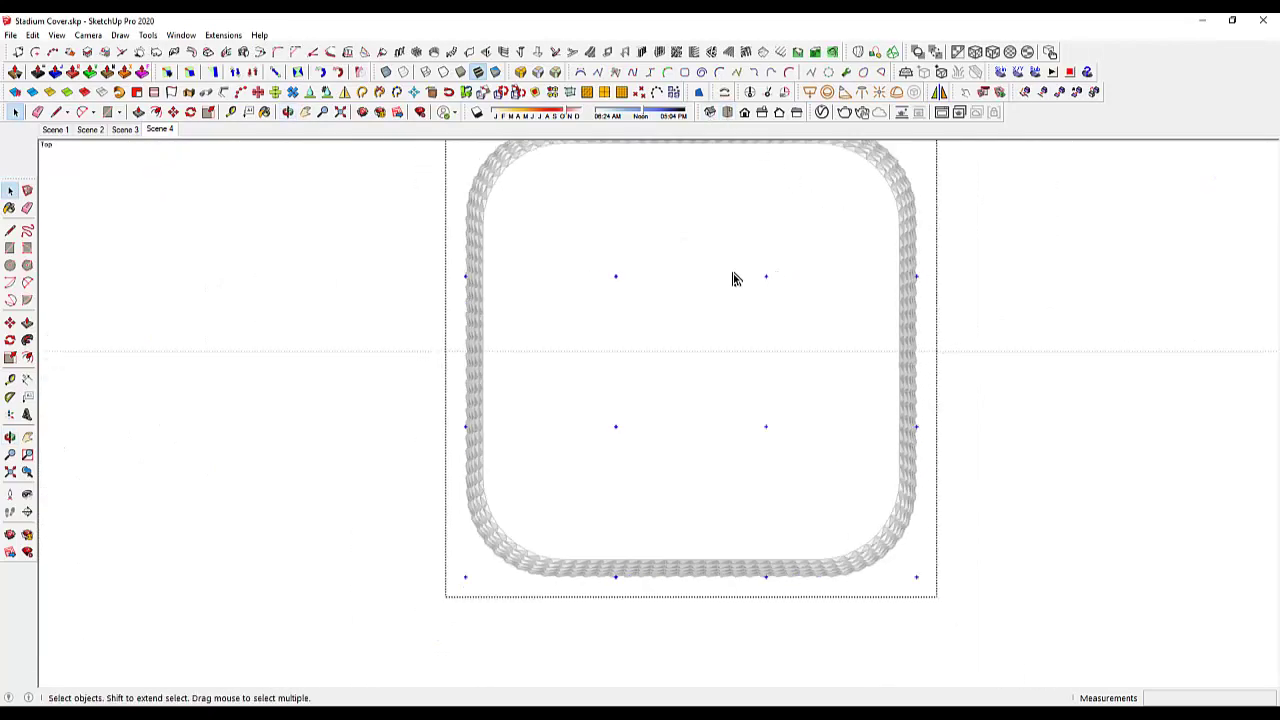
click(88, 35)
click(110, 106)
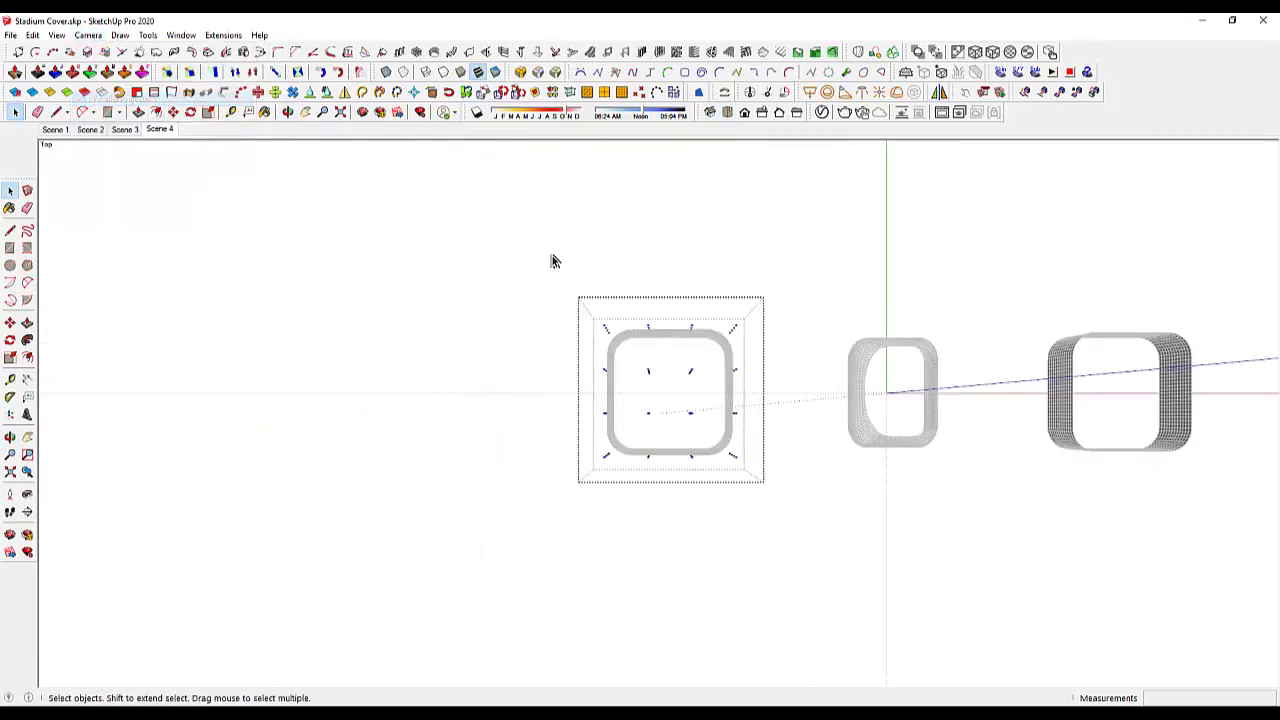
scroll(710, 358, up, 2)
click(88, 35)
click(107, 99)
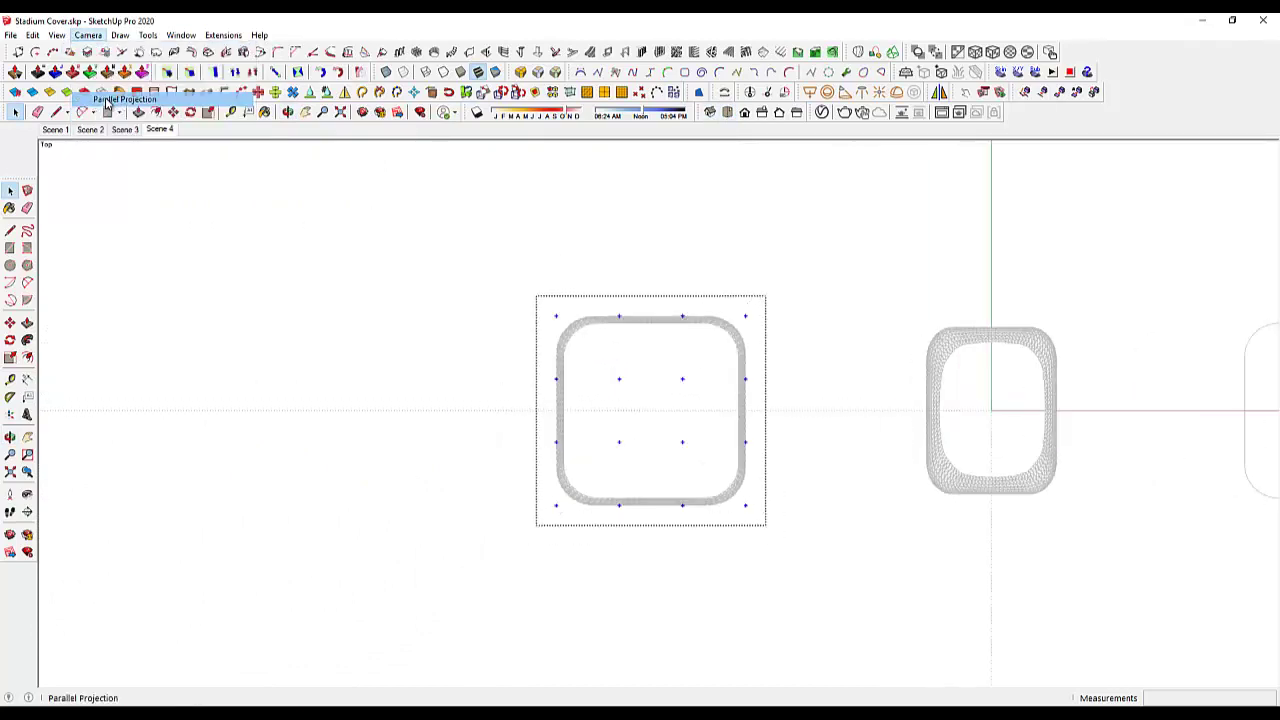
scroll(680, 355, up, 1)
scroll(805, 603, up, 1)
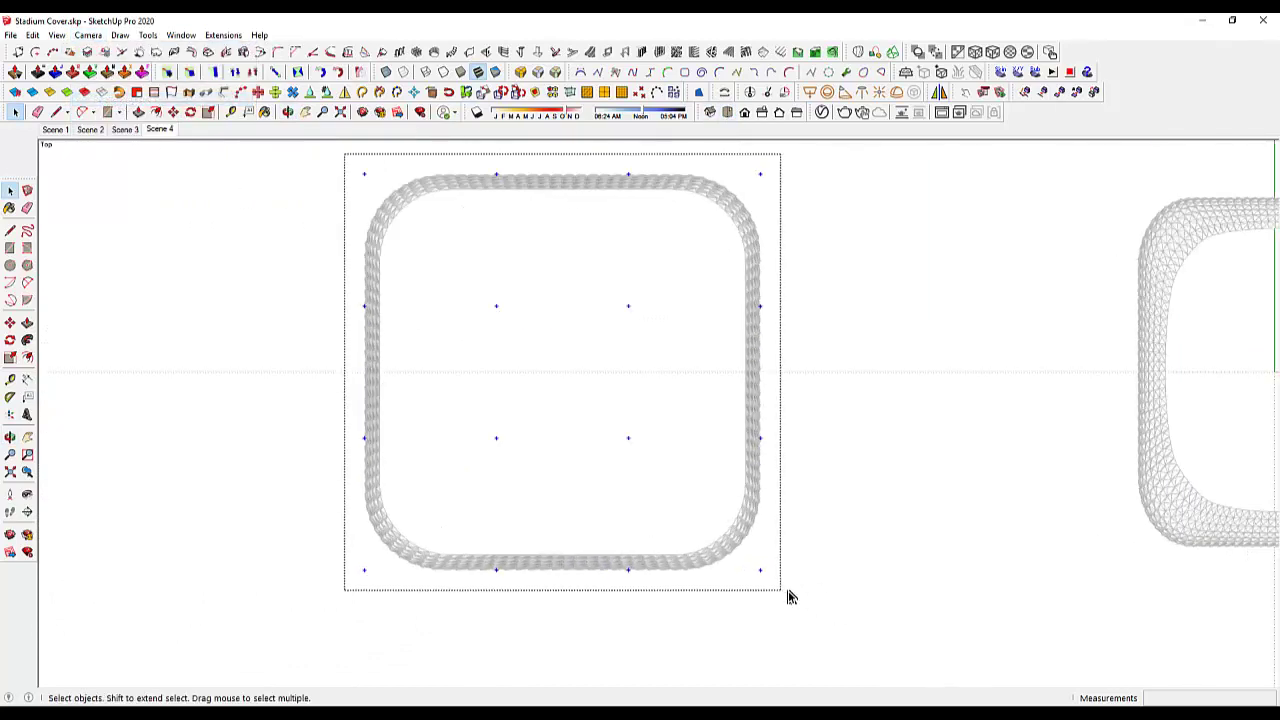
Scale the selected control points inward about the centre to 0.91
key(s)
scroll(770, 585, up, 1)
scroll(760, 570, up, 1)
mouse_move(762, 563)
ctrl+mouse_down()
mouse_move(713, 529)
mouse_move(763, 577)
ctrl+mouse_up()
scroll(790, 560, down, 1)
scroll(760, 555, up, 2)
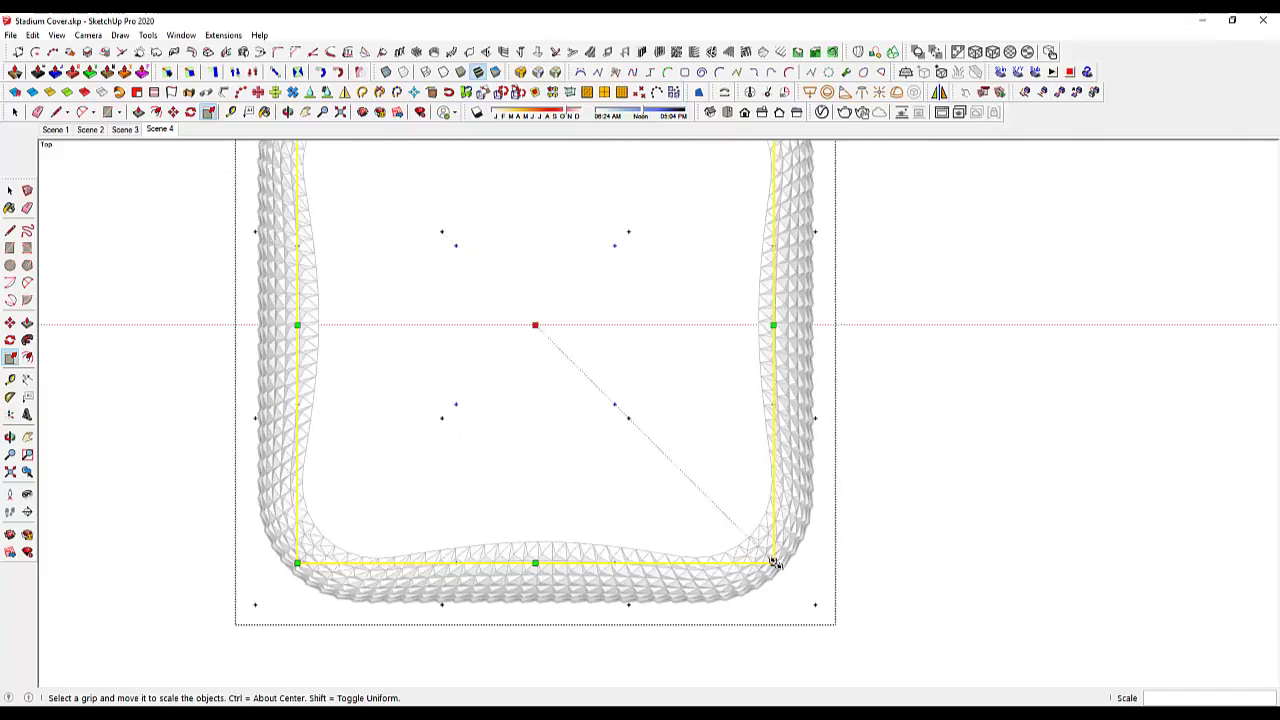
drag(756, 552, 745, 554)
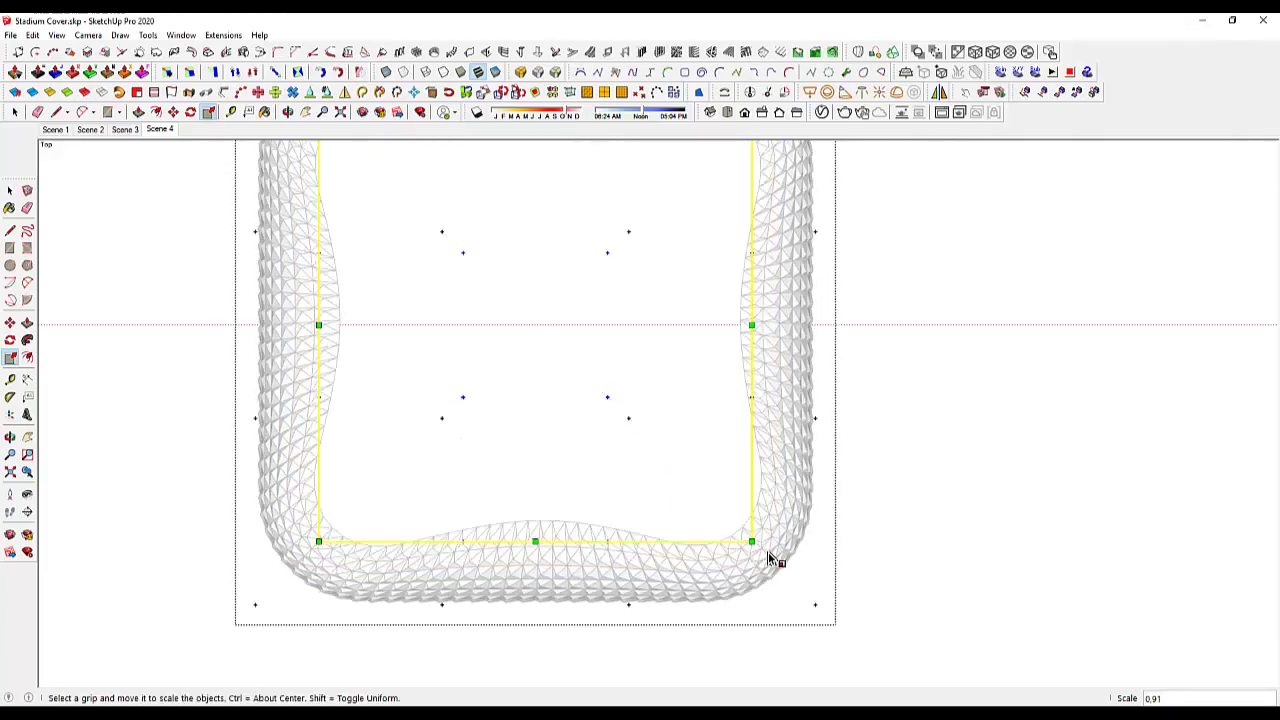
key(space)
click(903, 527)
click(168, 131)
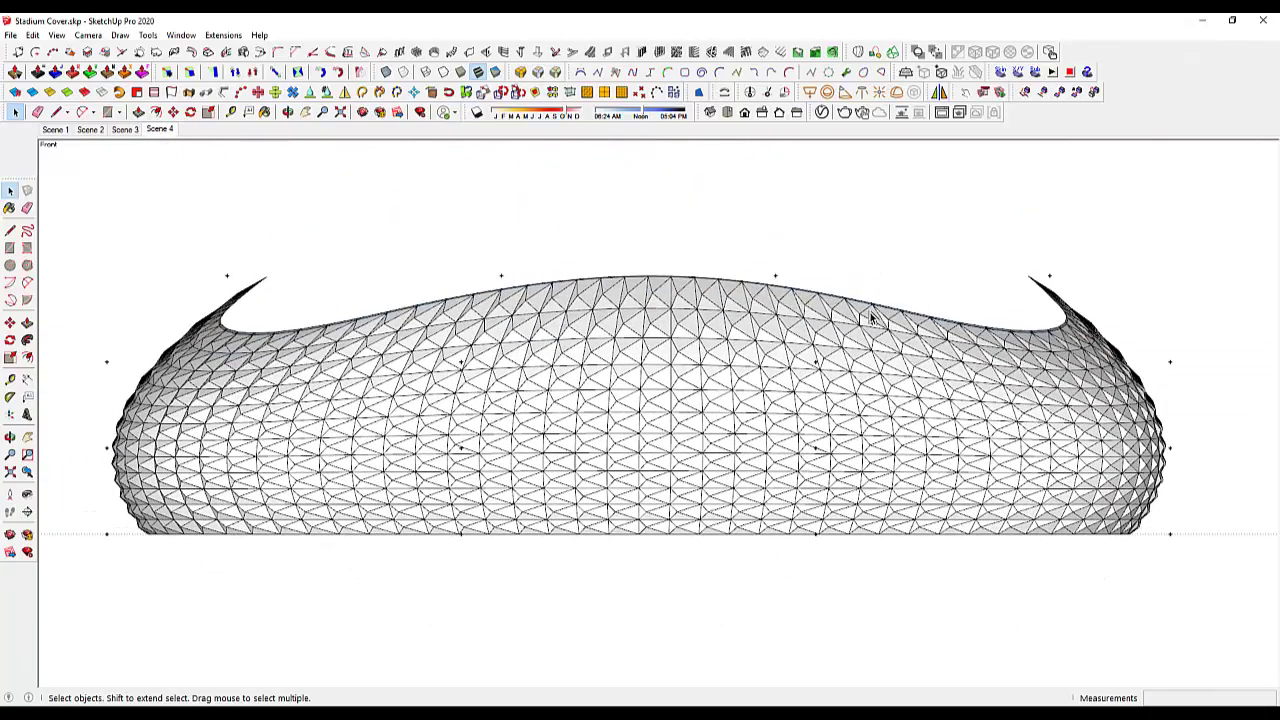
Box-select the roof mesh and scale it uniformly down to 0.97
click(1050, 280)
drag(169, 243, 1113, 305)
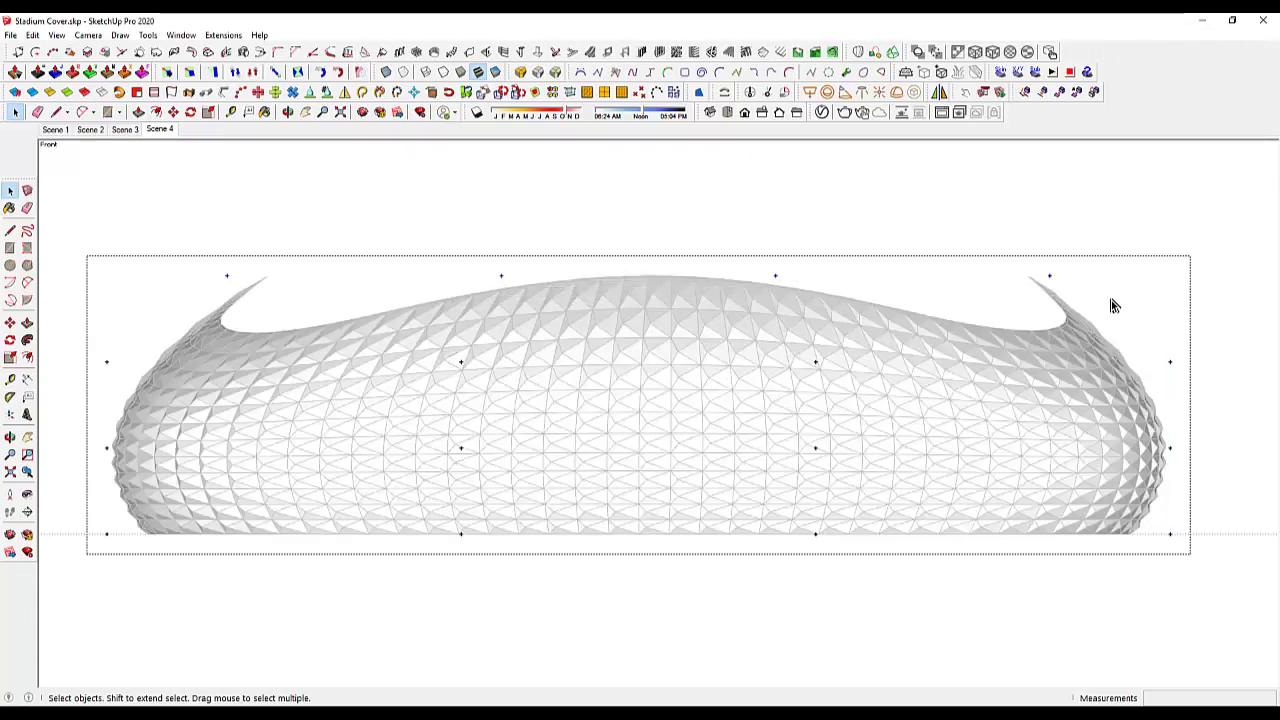
mouse_move(1065, 293)
middle_down()
mouse_move(1049, 380)
mouse_move(1092, 270)
middle_up()
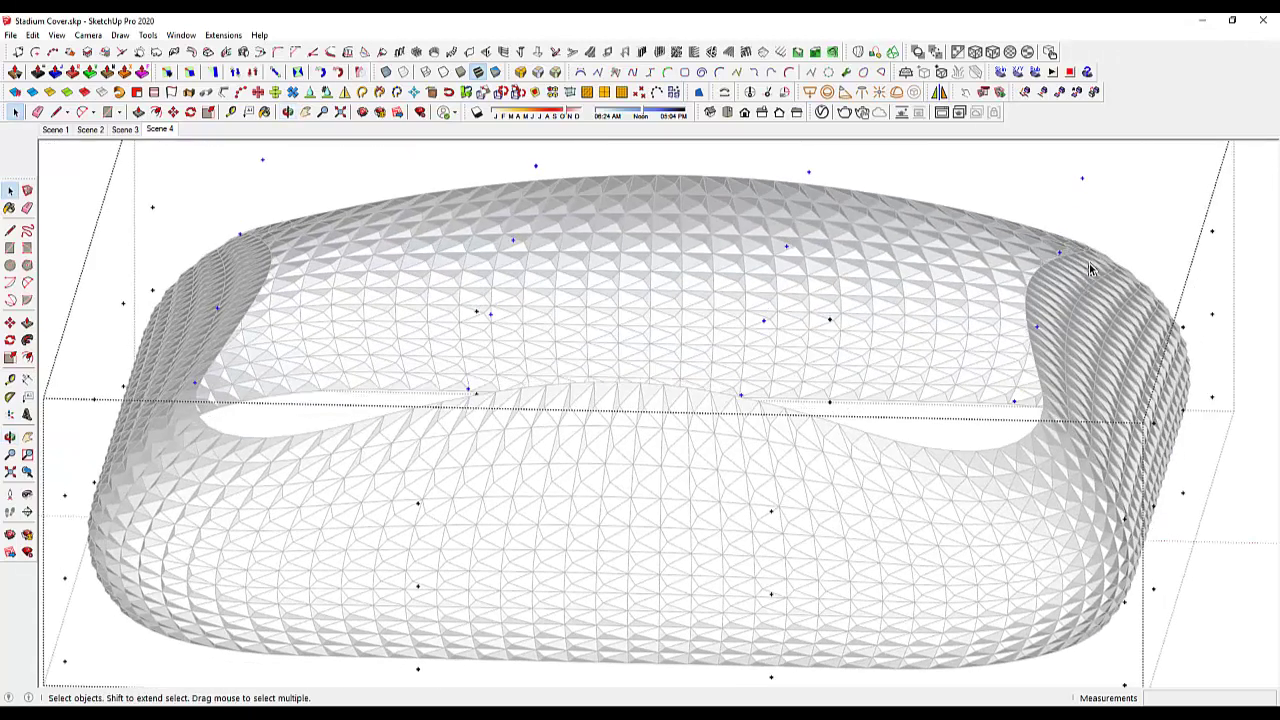
key(s)
drag(1083, 179, 1075, 193)
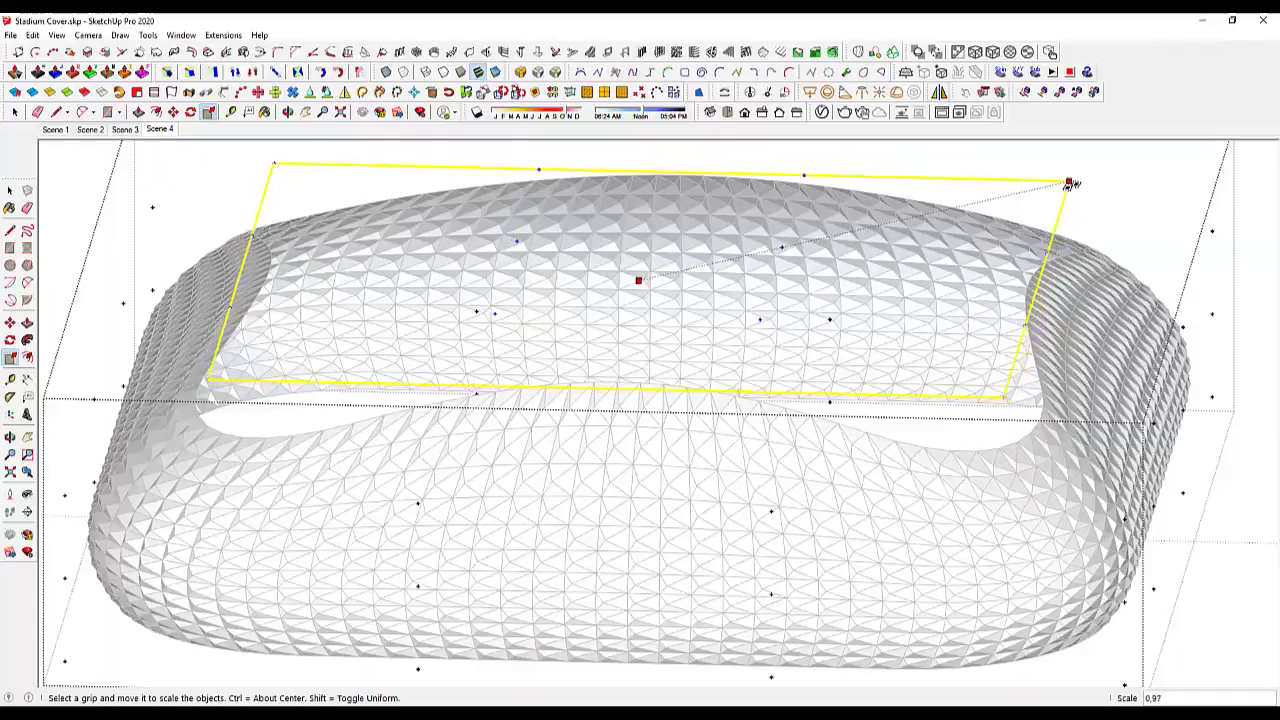
key(space)
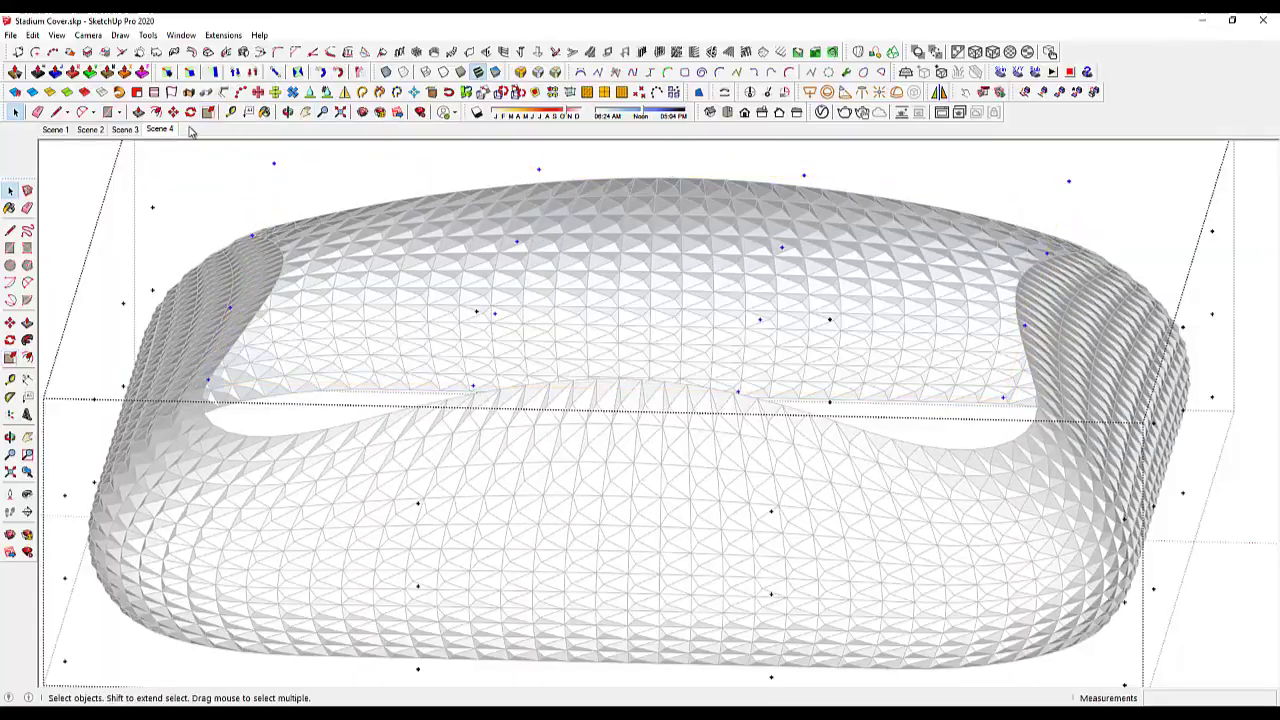
click(163, 130)
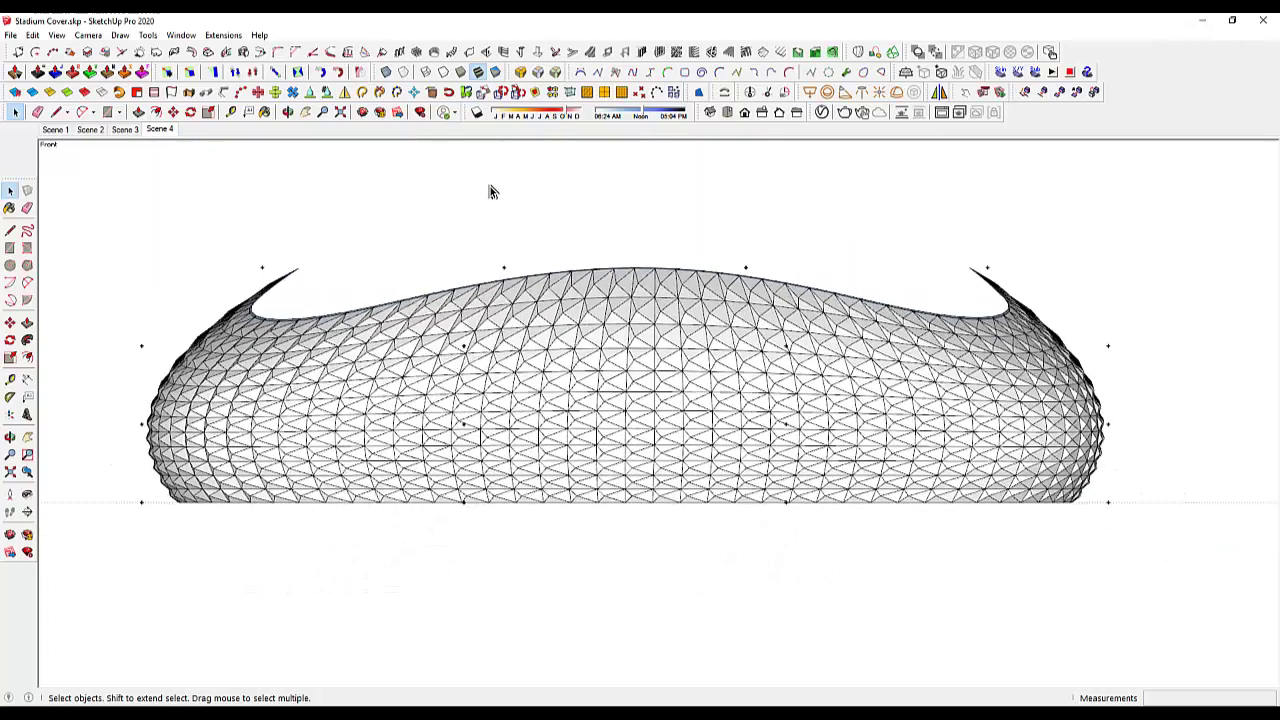
Scale the wavy-rimmed shell to 0.90 on the red axis and 0.94 on the green axis
middle_drag(490, 186, 457, 288)
click(727, 112)
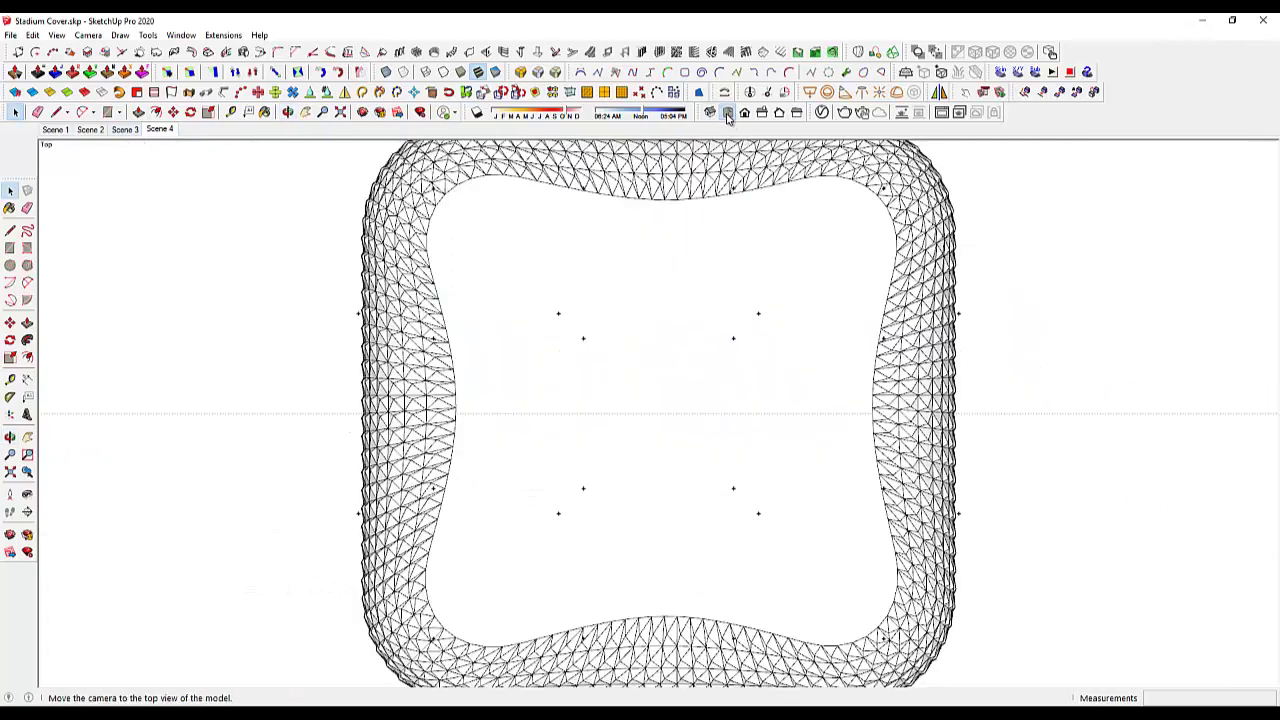
drag(697, 362, 697, 362)
scroll(697, 362, down, 2)
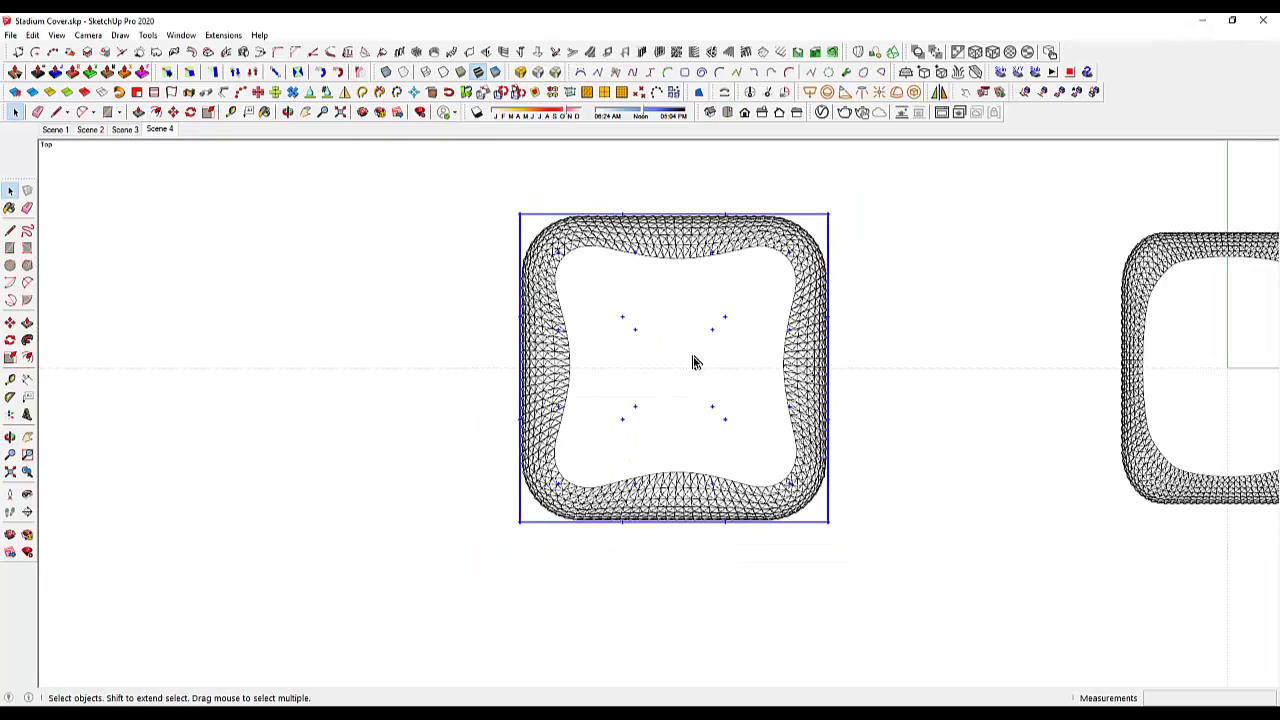
click(697, 362)
scroll(613, 331, up, 1)
click(770, 330)
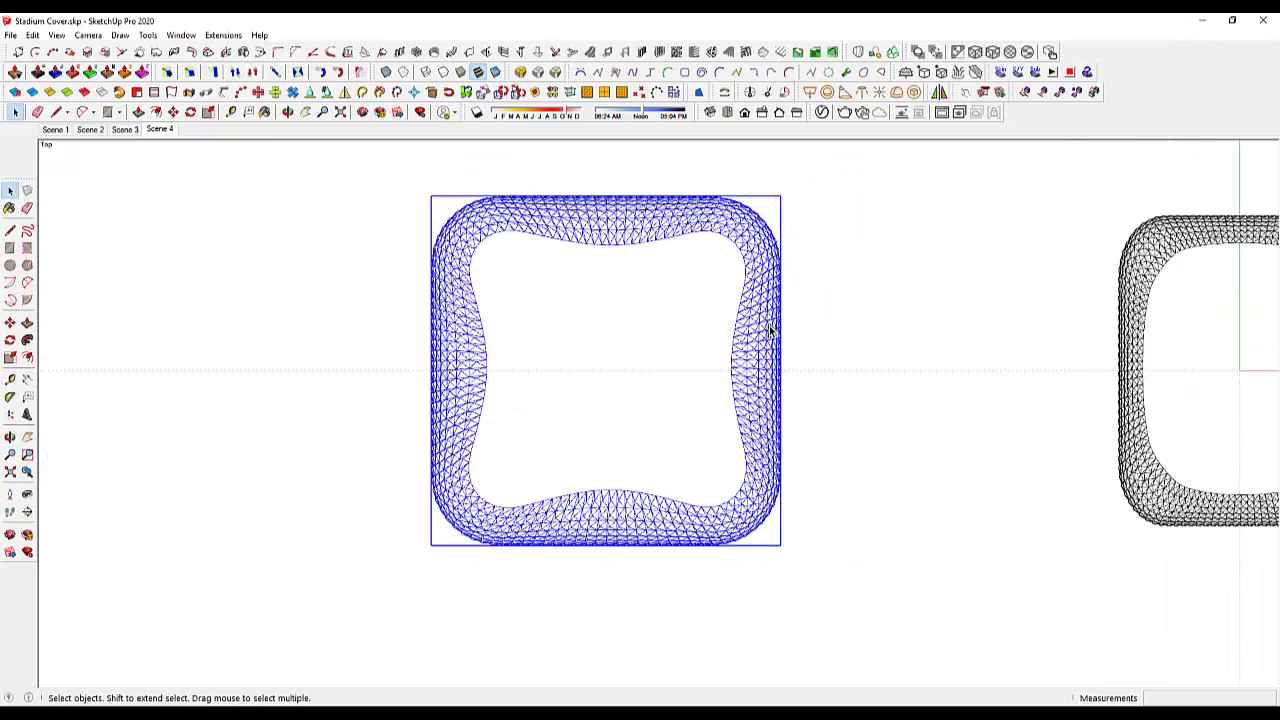
mouse_move(757, 375)
middle_down()
mouse_move(700, 237)
mouse_move(791, 391)
middle_up()
key(s)
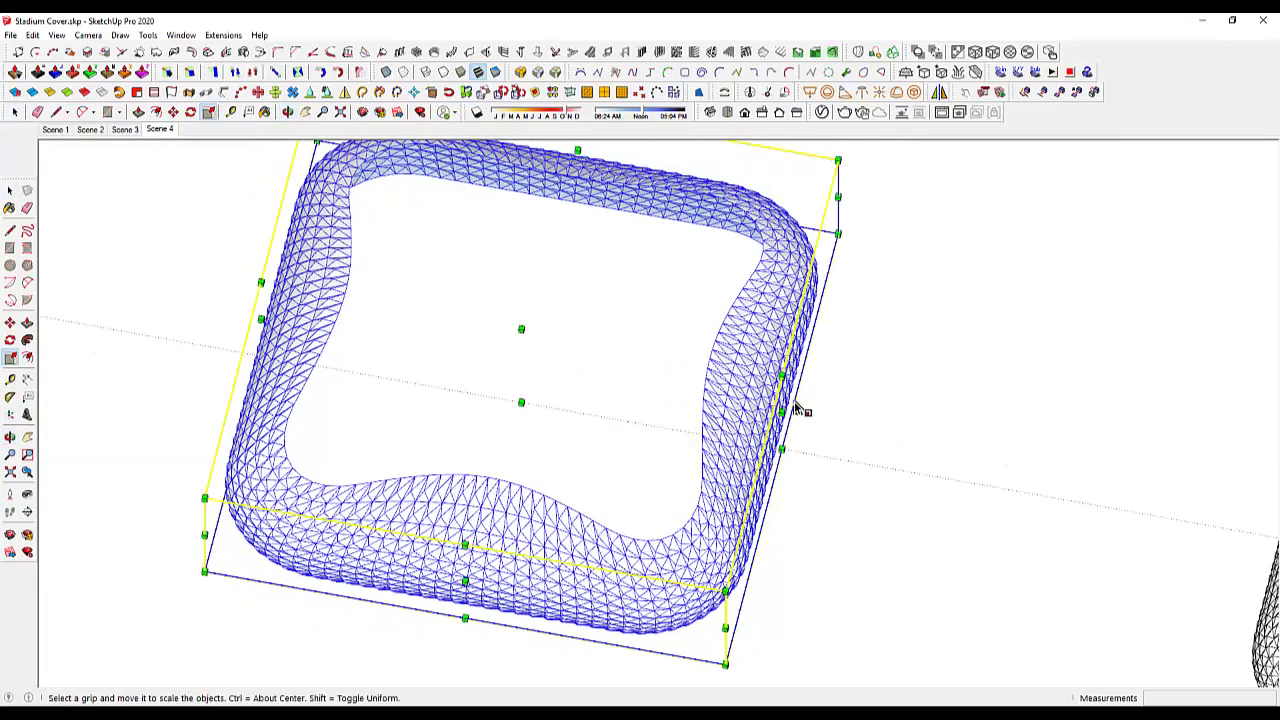
drag(782, 410, 752, 408)
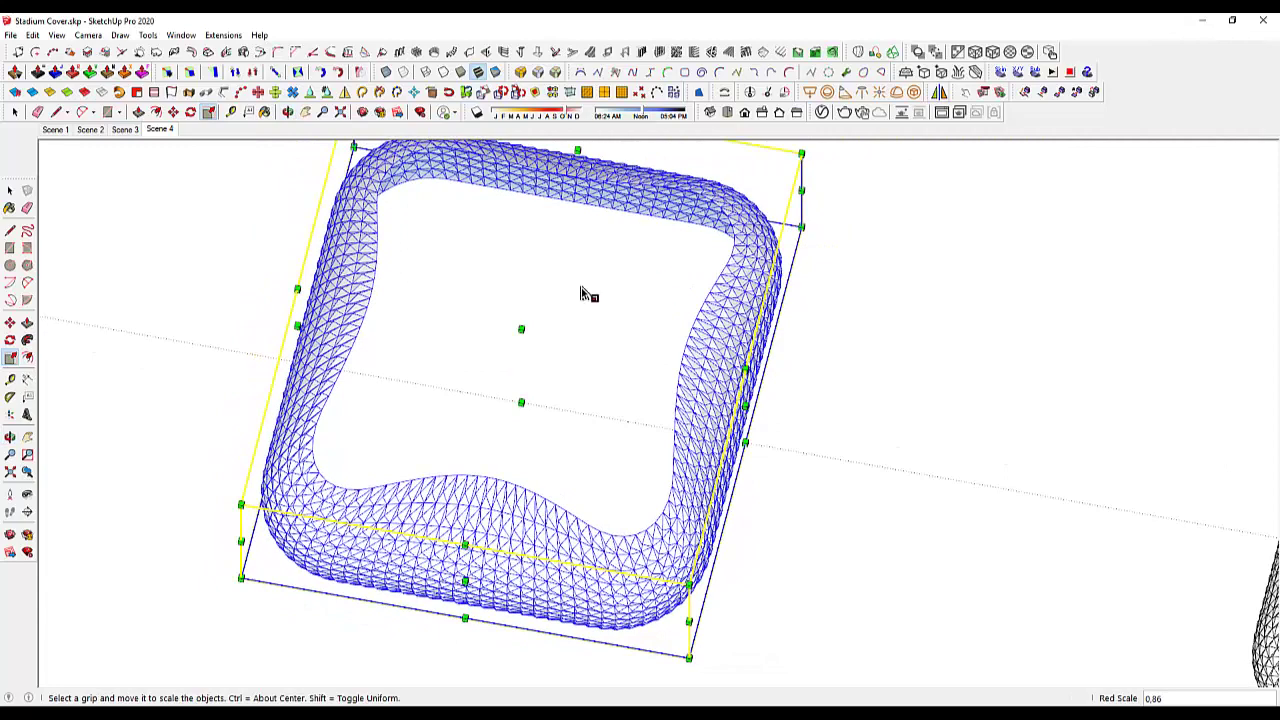
drag(462, 582, 470, 568)
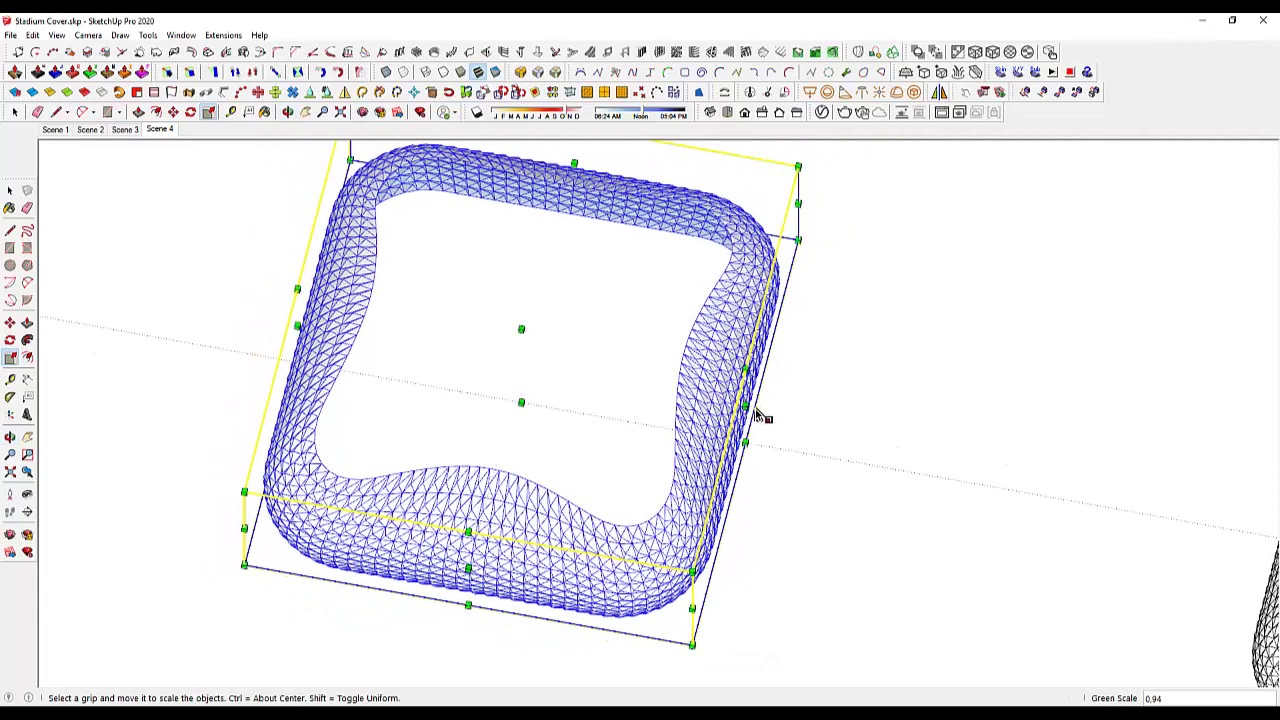
drag(745, 405, 752, 405)
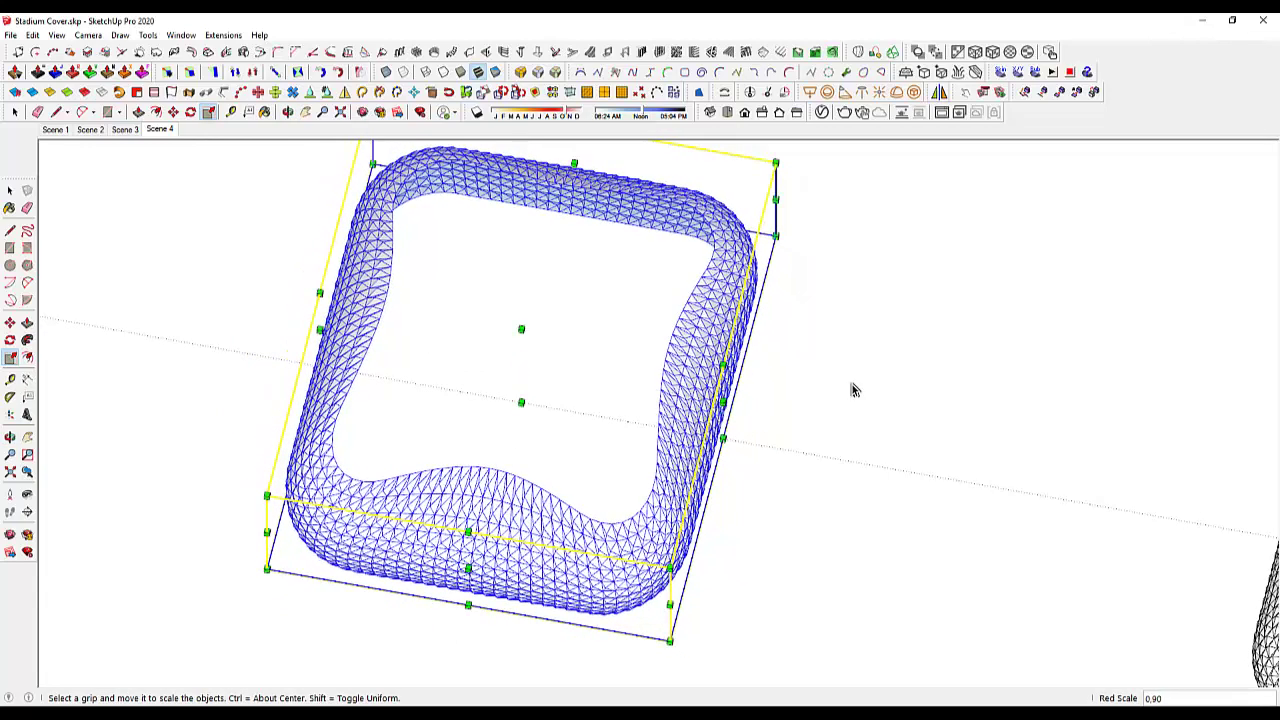
key(space)
click(790, 214)
In Top view, select the wavy shell and start moving it from its centre
click(728, 112)
scroll(620, 314, down, 2)
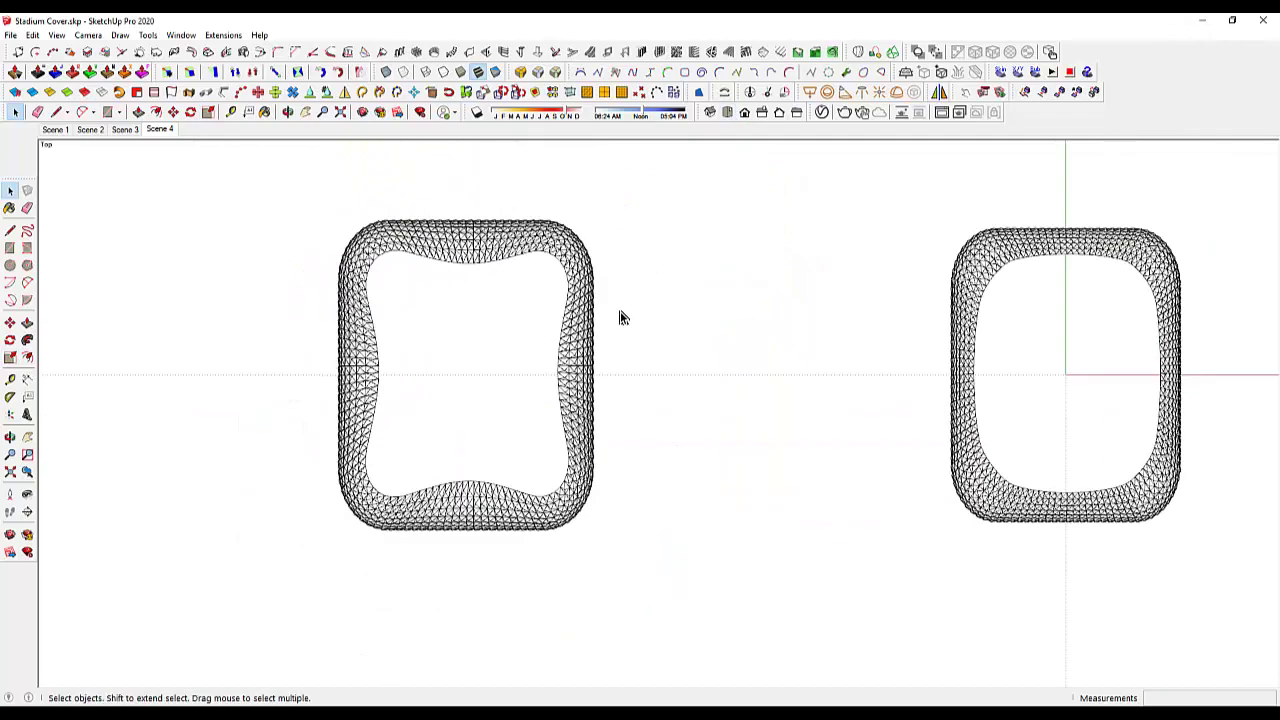
scroll(620, 314, down, 2)
scroll(620, 314, up, 3)
click(543, 254)
scroll(541, 290, up, 1)
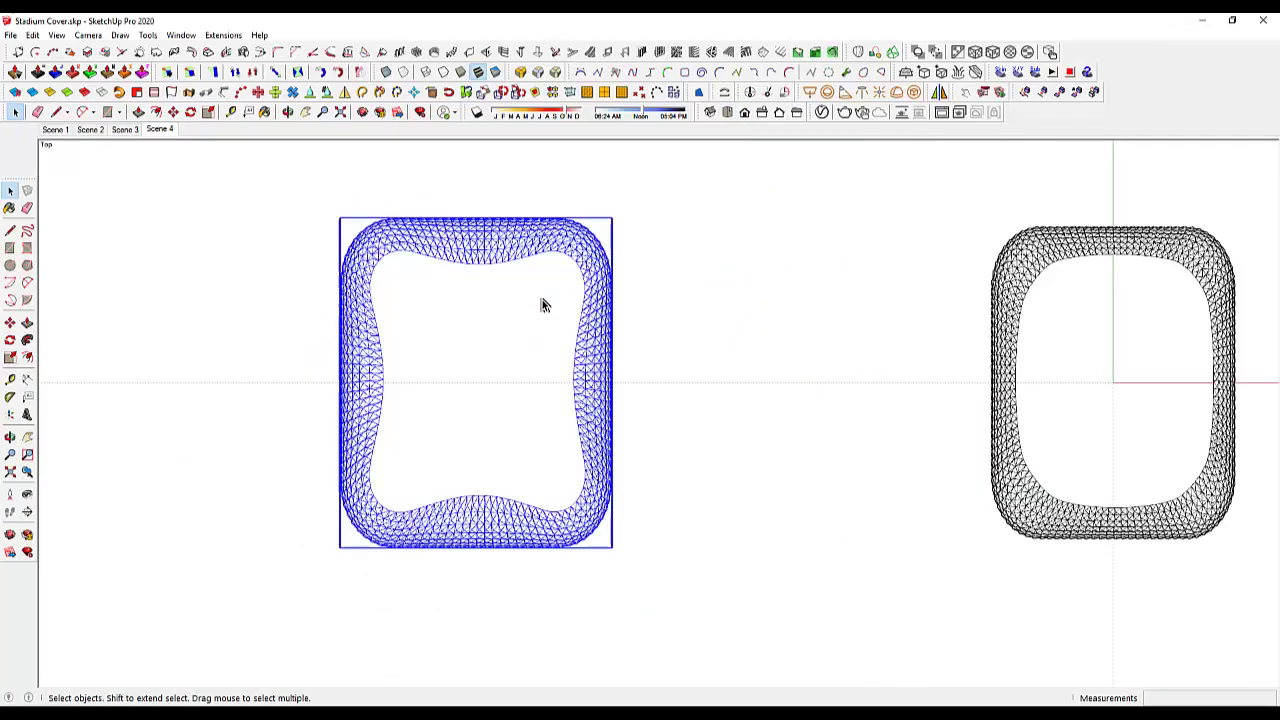
click(483, 367)
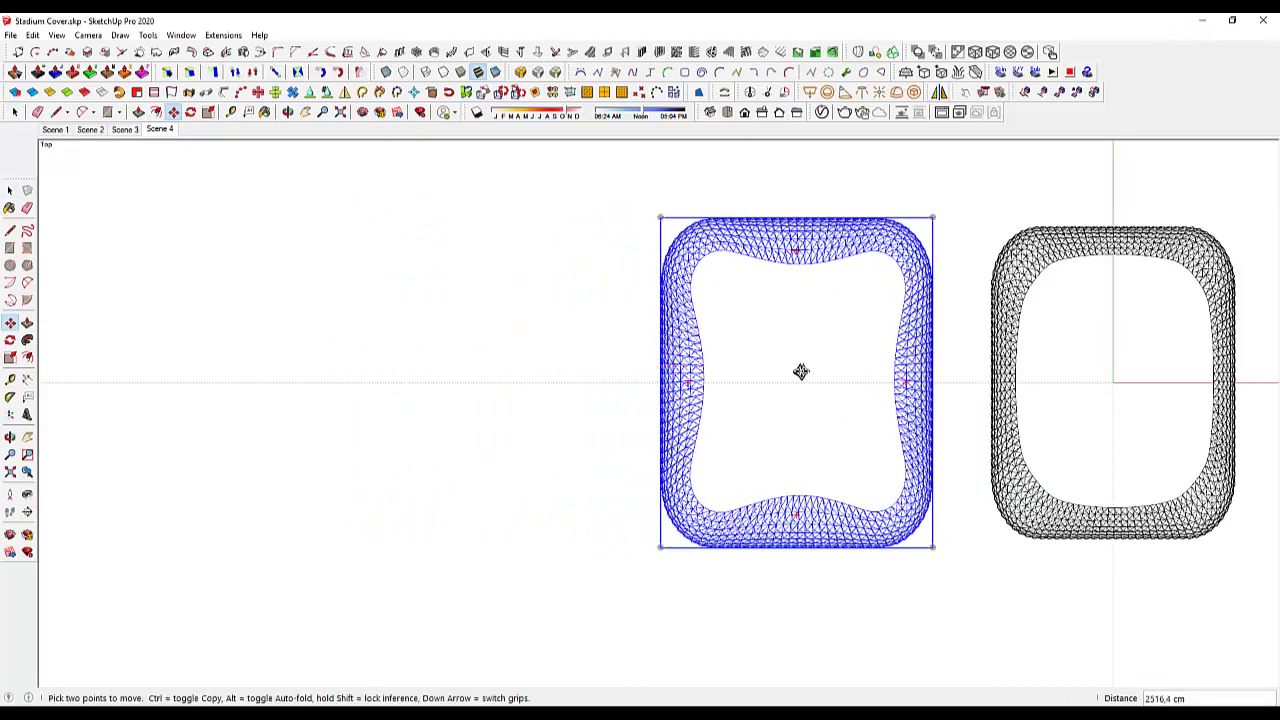
Place the wavy shell right beside the second shell
click(801, 372)
key(space)
scroll(1066, 363, up, 2)
shift+middle_drag(1066, 363, 857, 363)
click(719, 422)
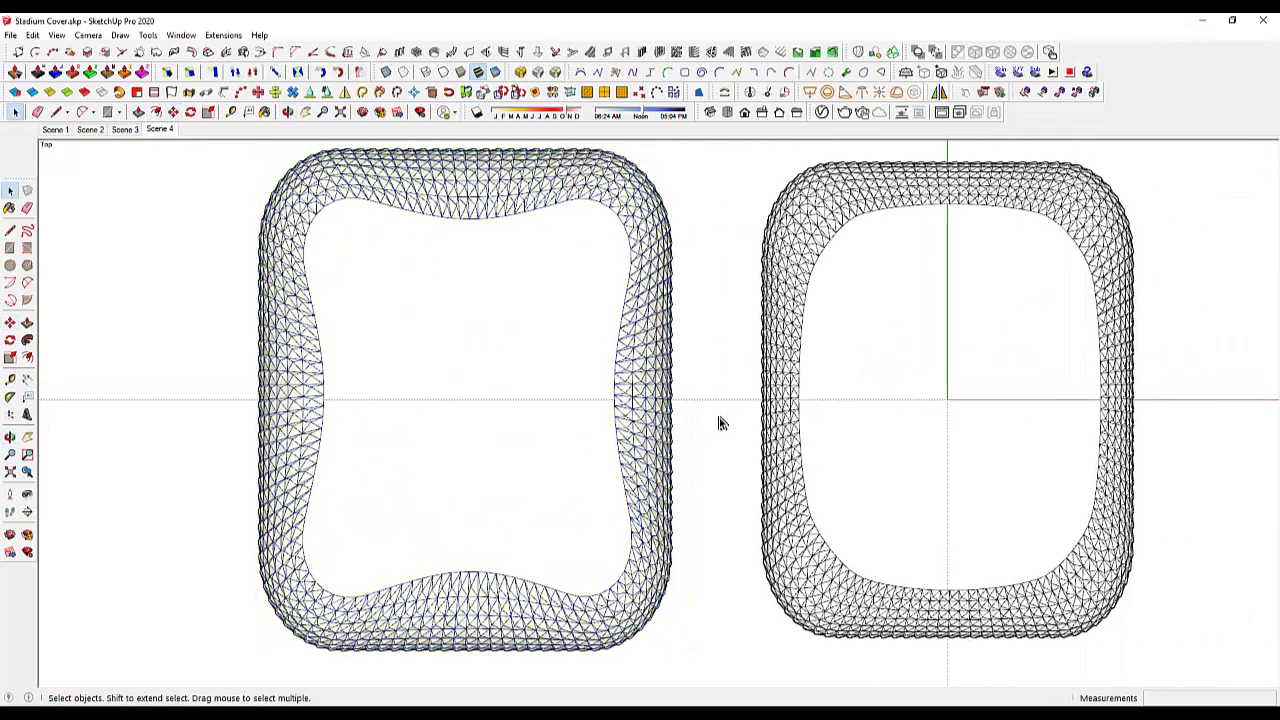
Narrow the wavy shell slightly further in width, then recentre both shells in Top view
click(656, 384)
middle_drag(620, 475, 632, 370)
scroll(680, 400, up, 2)
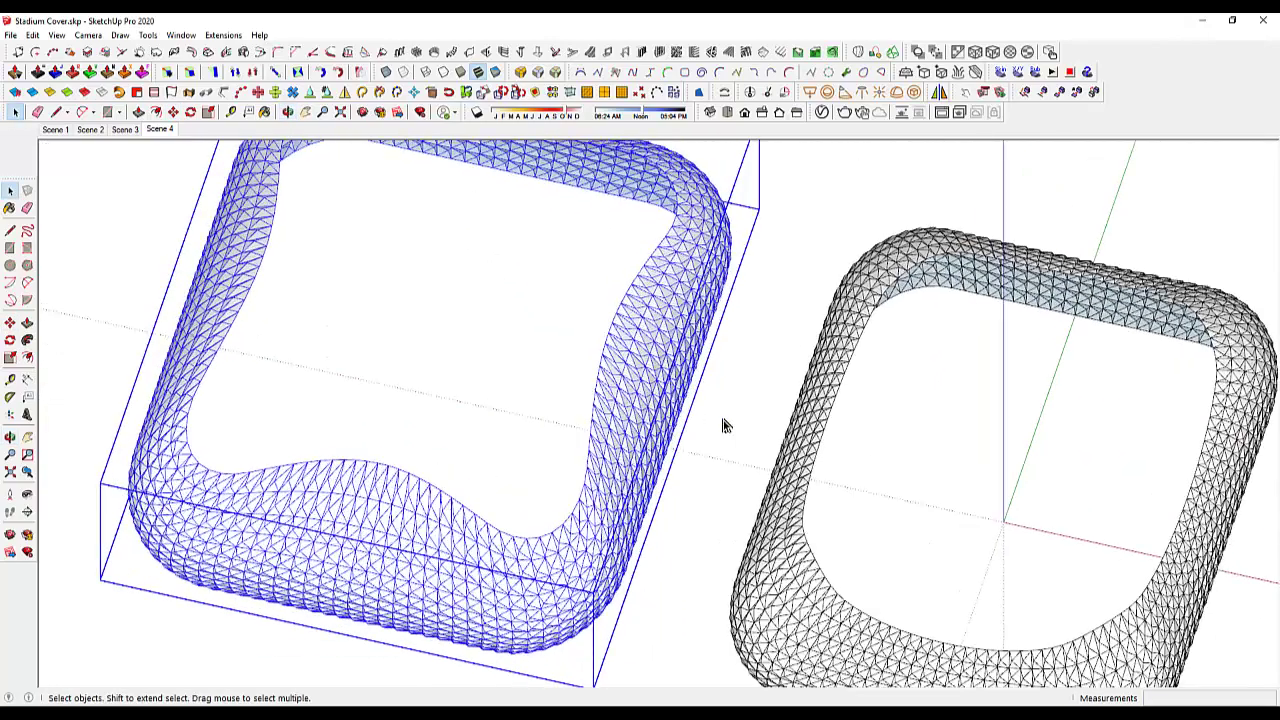
key(s)
drag(678, 403, 666, 401)
key(space)
click(708, 393)
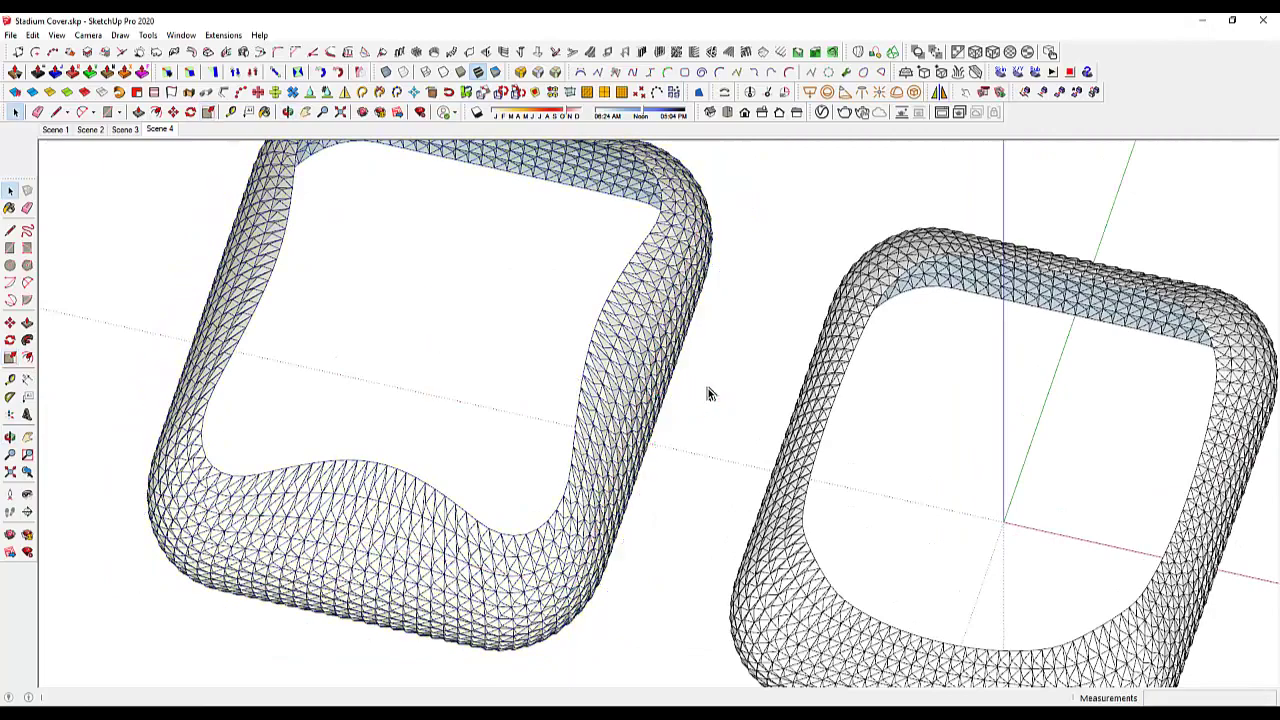
click(733, 112)
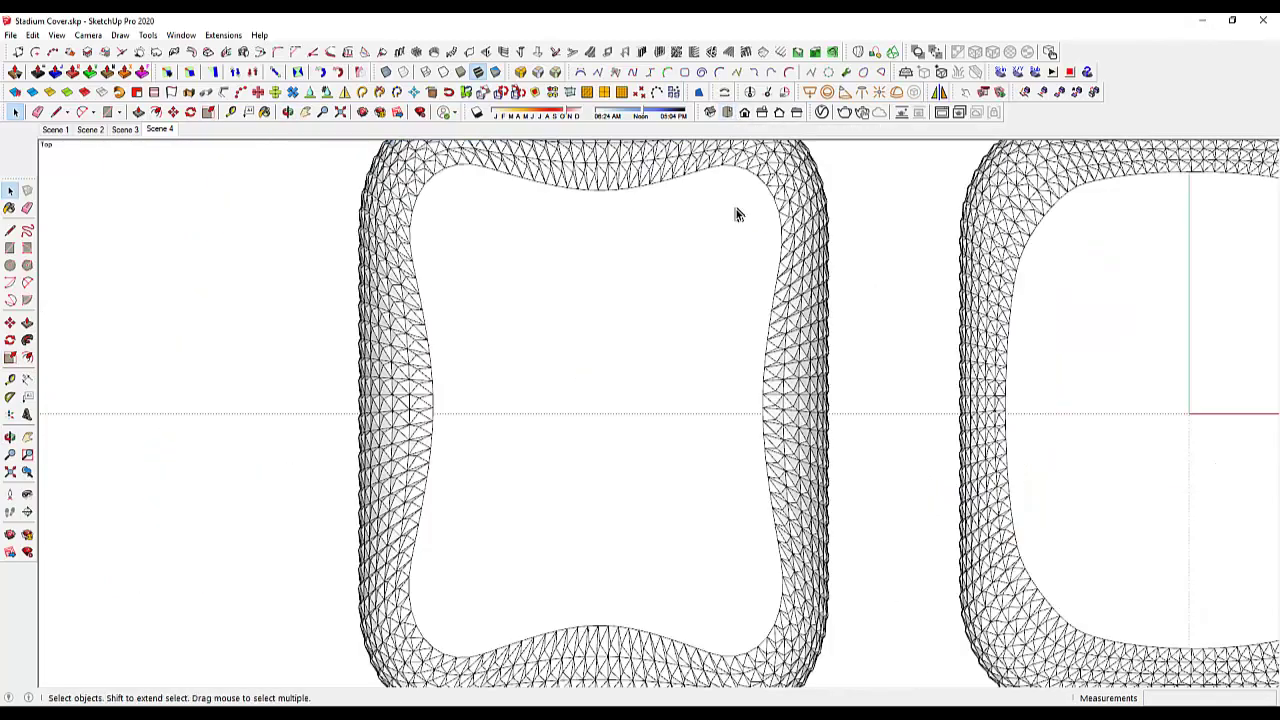
scroll(737, 250, down, 3)
mouse_move(737, 286)
shift+middle_down()
mouse_move(586, 286)
mouse_move(563, 302)
mouse_move(643, 255)
mouse_move(645, 272)
shift+middle_up()
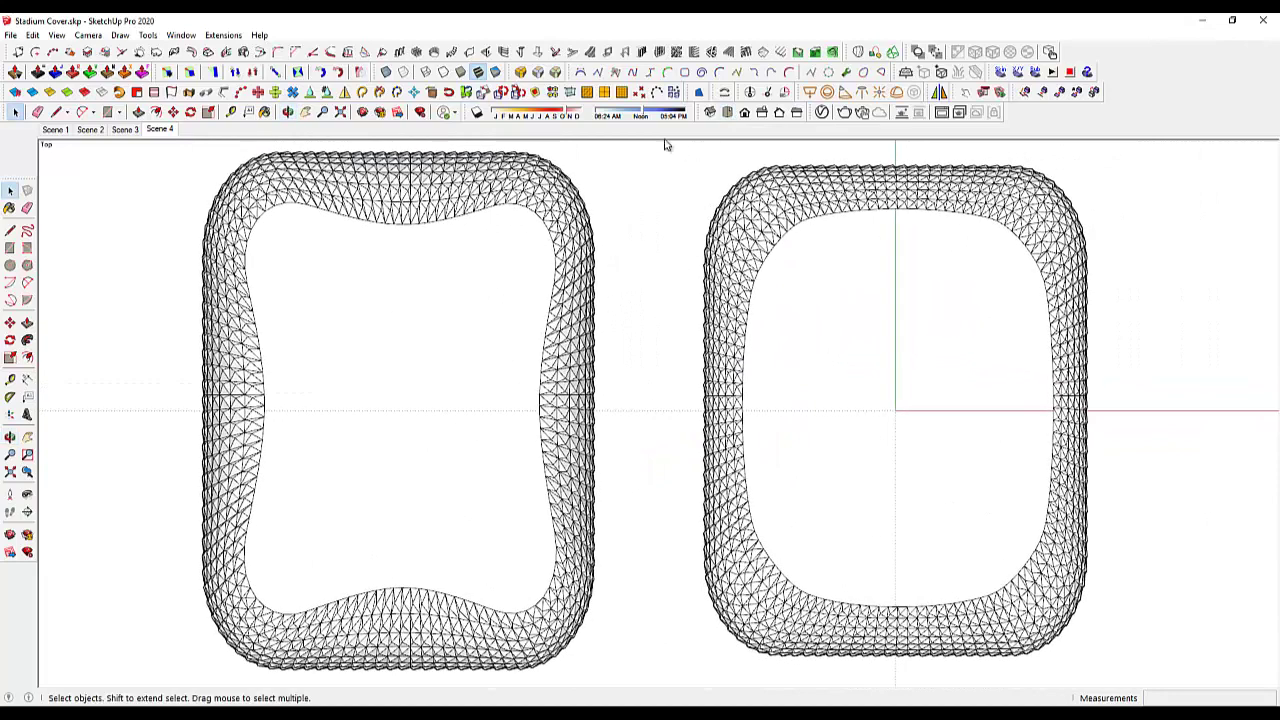
Turn on shadows and change the shadow date so both shells' shadows fall left
click(477, 112)
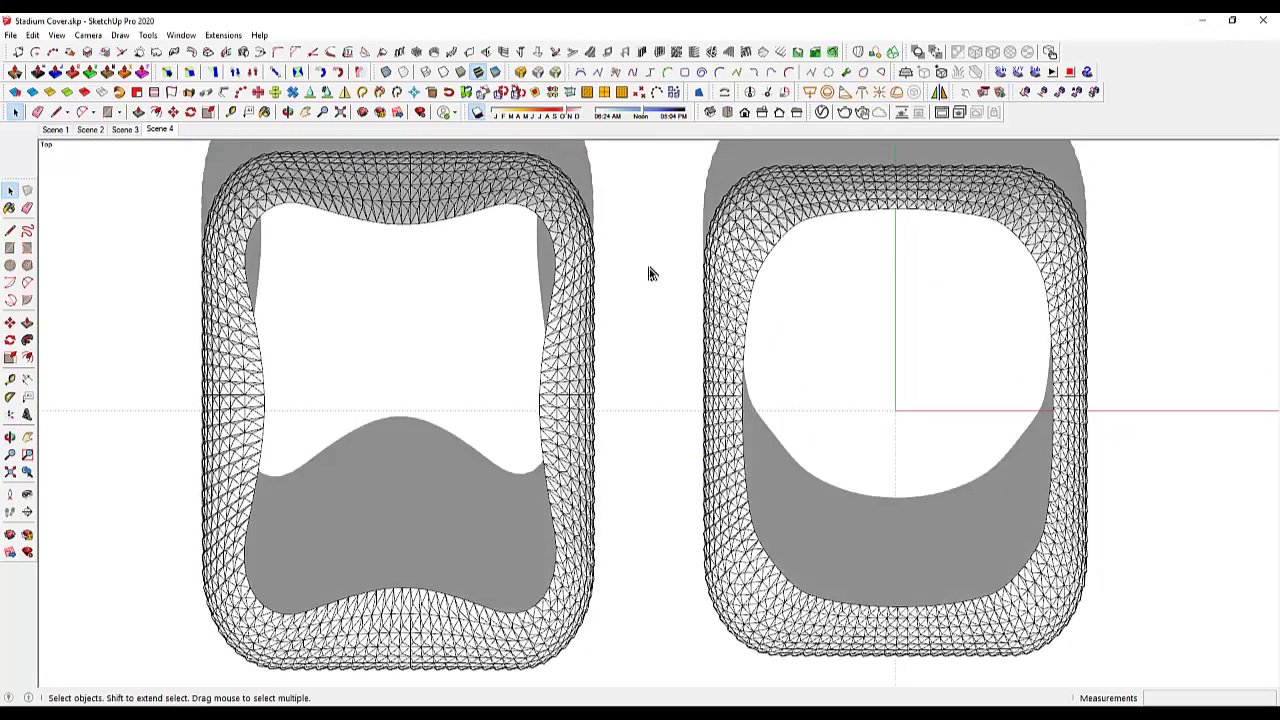
drag(646, 116, 530, 114)
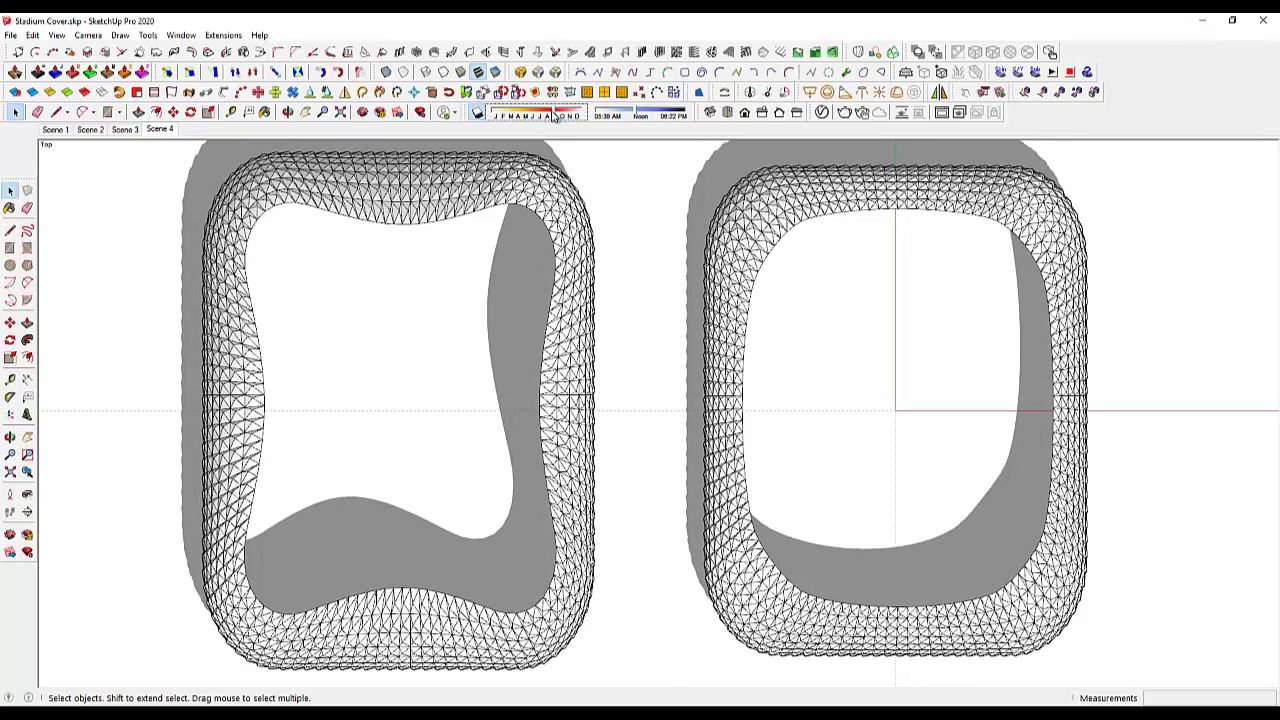
key(o)
drag(582, 175, 597, 168)
key(space)
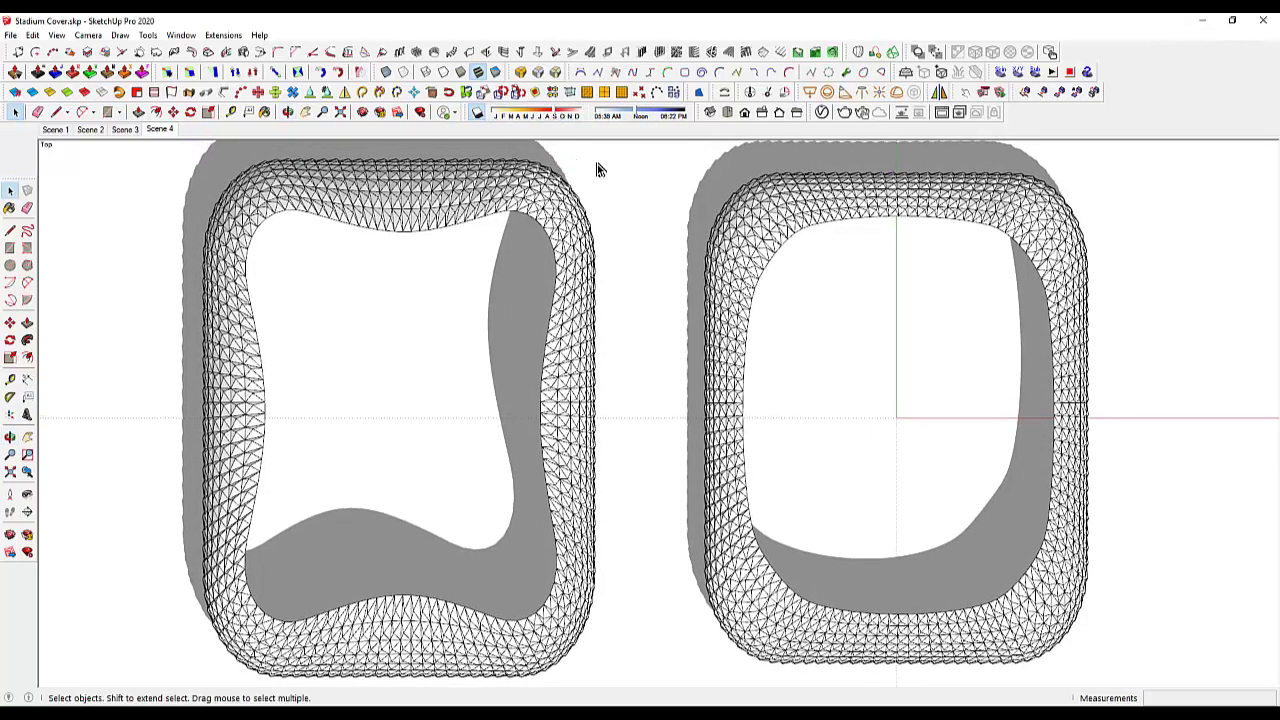
mouse_move(638, 222)
middle_down()
mouse_move(651, 240)
mouse_move(643, 231)
middle_up()
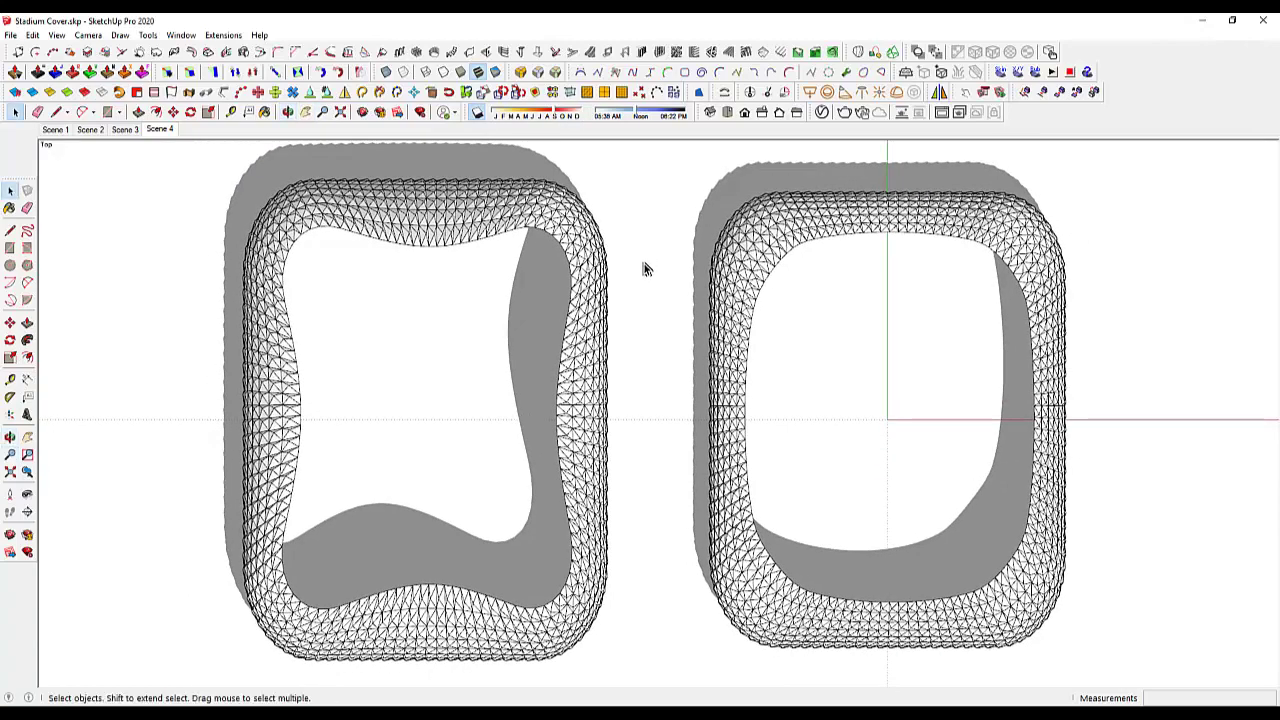
Add Scene 5, then frame both domes from the front and update Scene 4 to that view
right_click(171, 131)
click(205, 173)
click(162, 130)
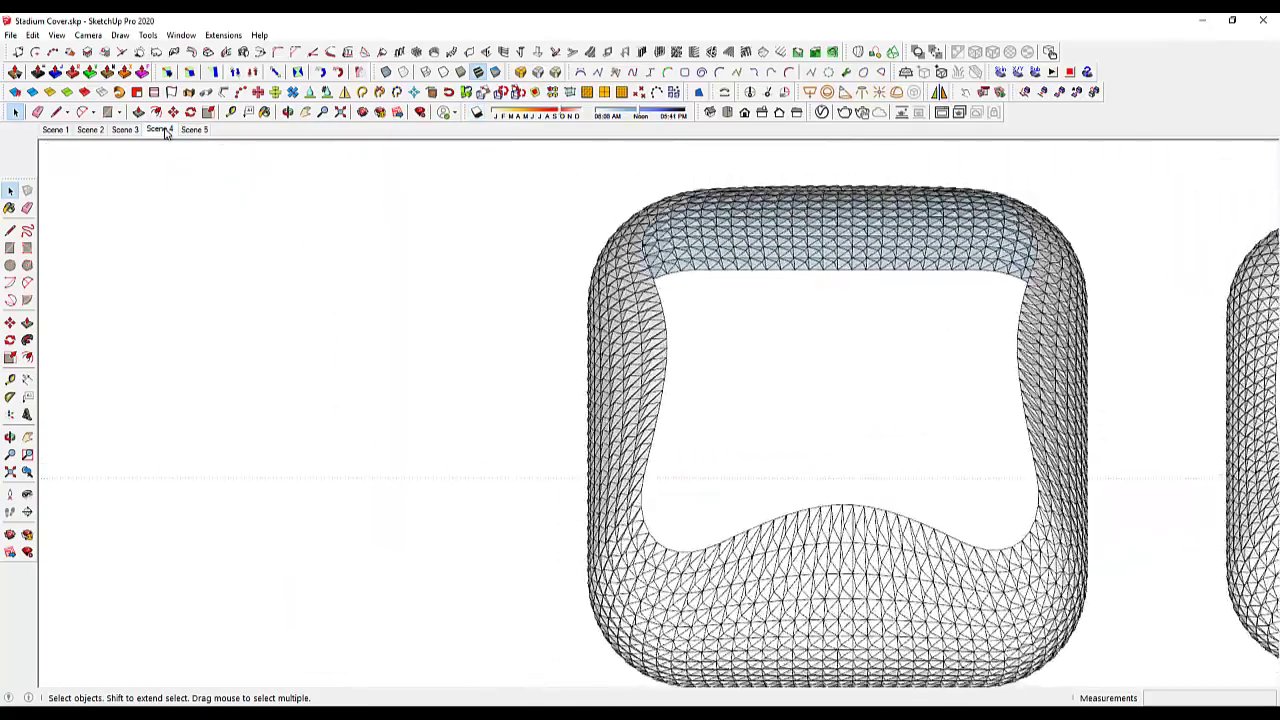
mouse_move(1003, 329)
middle_down()
mouse_move(117, 329)
mouse_move(762, 340)
mouse_move(425, 343)
middle_up()
key(z)
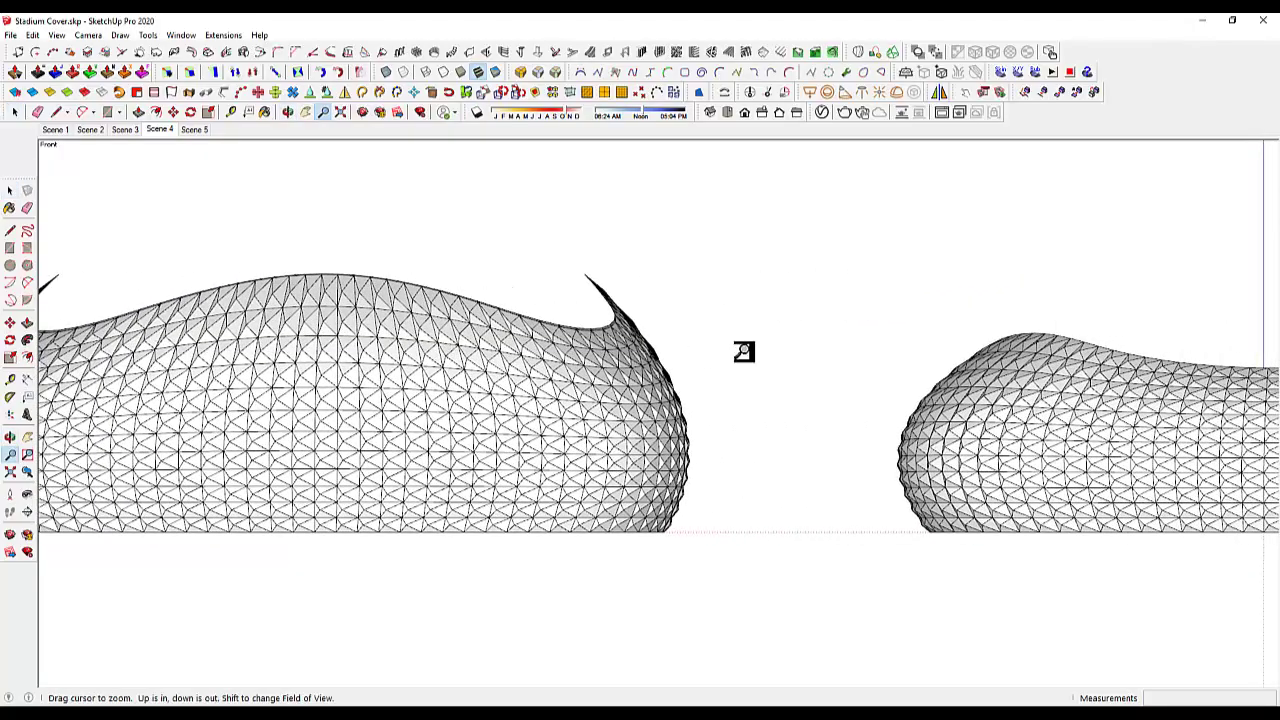
drag(739, 380, 700, 443)
mouse_move(700, 443)
middle_down()
mouse_move(806, 409)
mouse_move(729, 429)
mouse_move(695, 405)
middle_up()
right_click(160, 130)
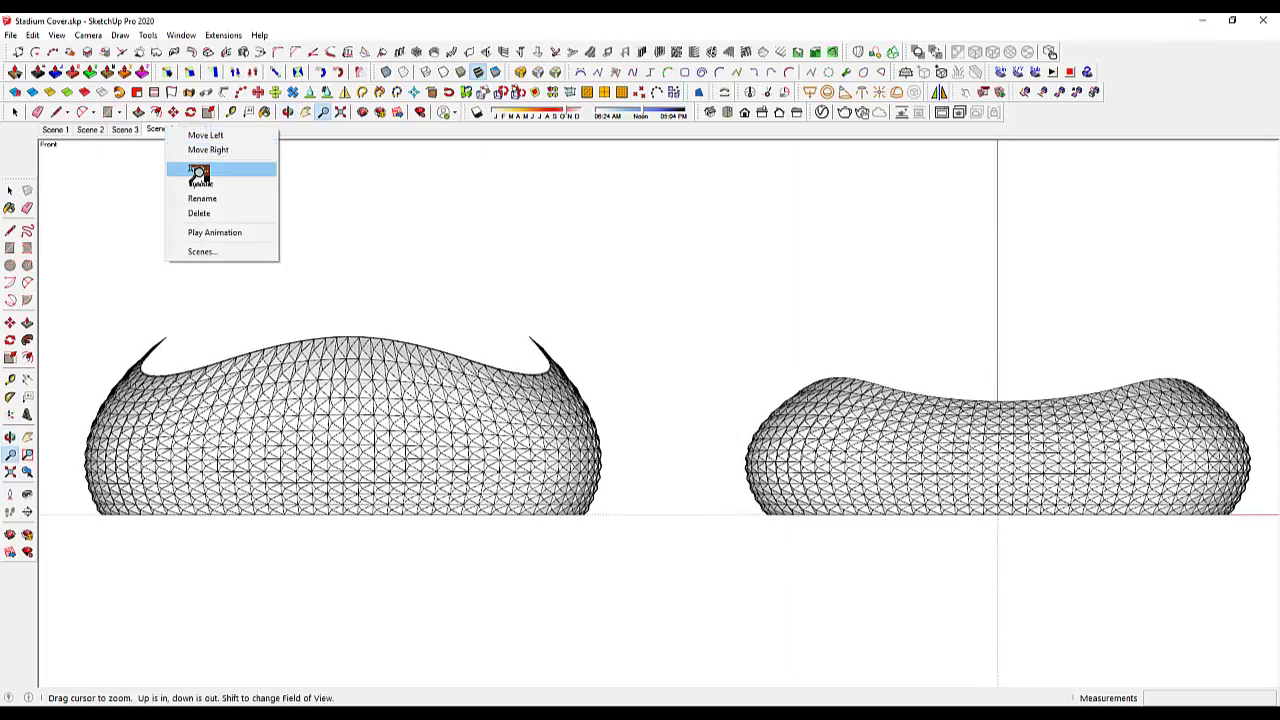
click(199, 177)
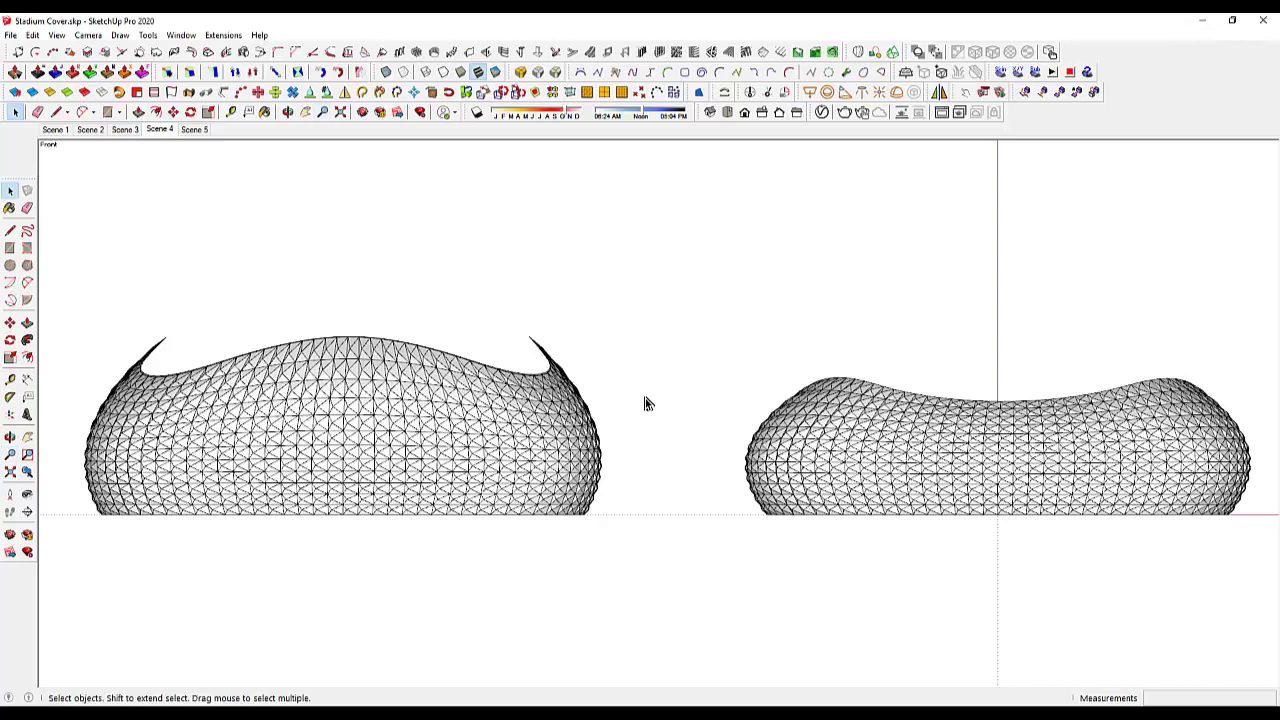
Turn shadows off, update Scene 4 again, and go to Scene 5's top view
click(477, 112)
right_click(159, 130)
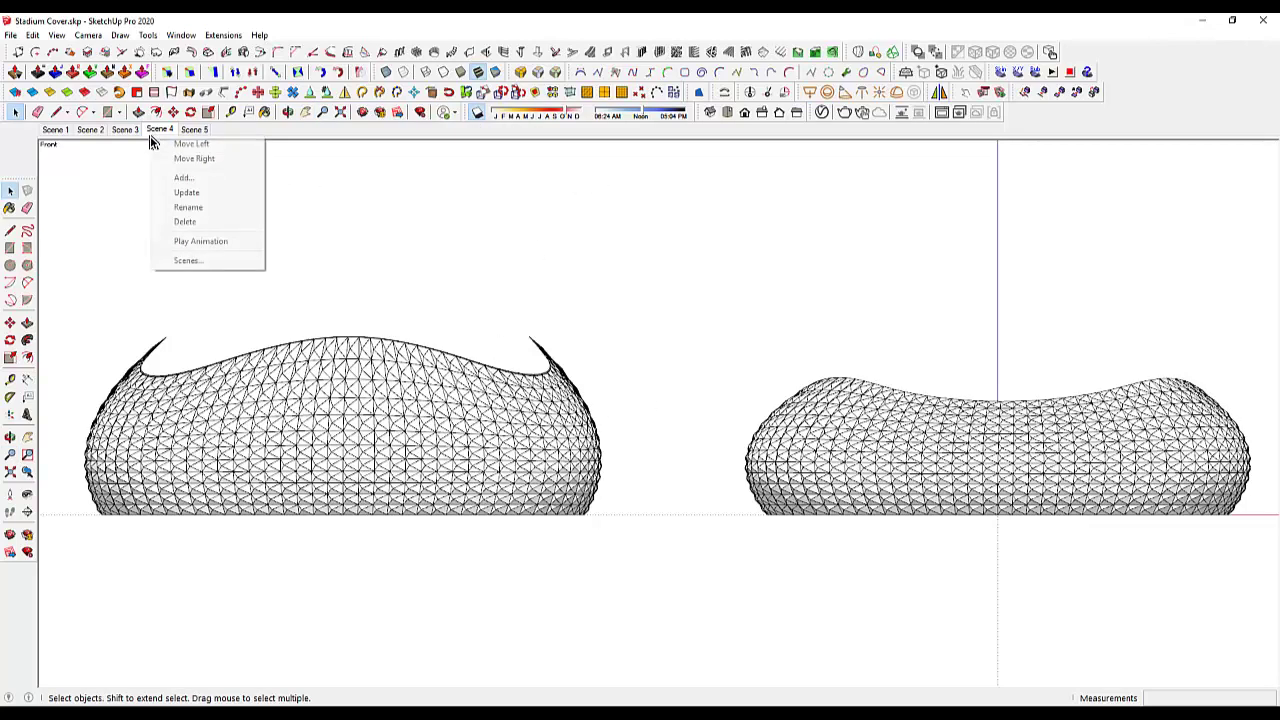
click(189, 194)
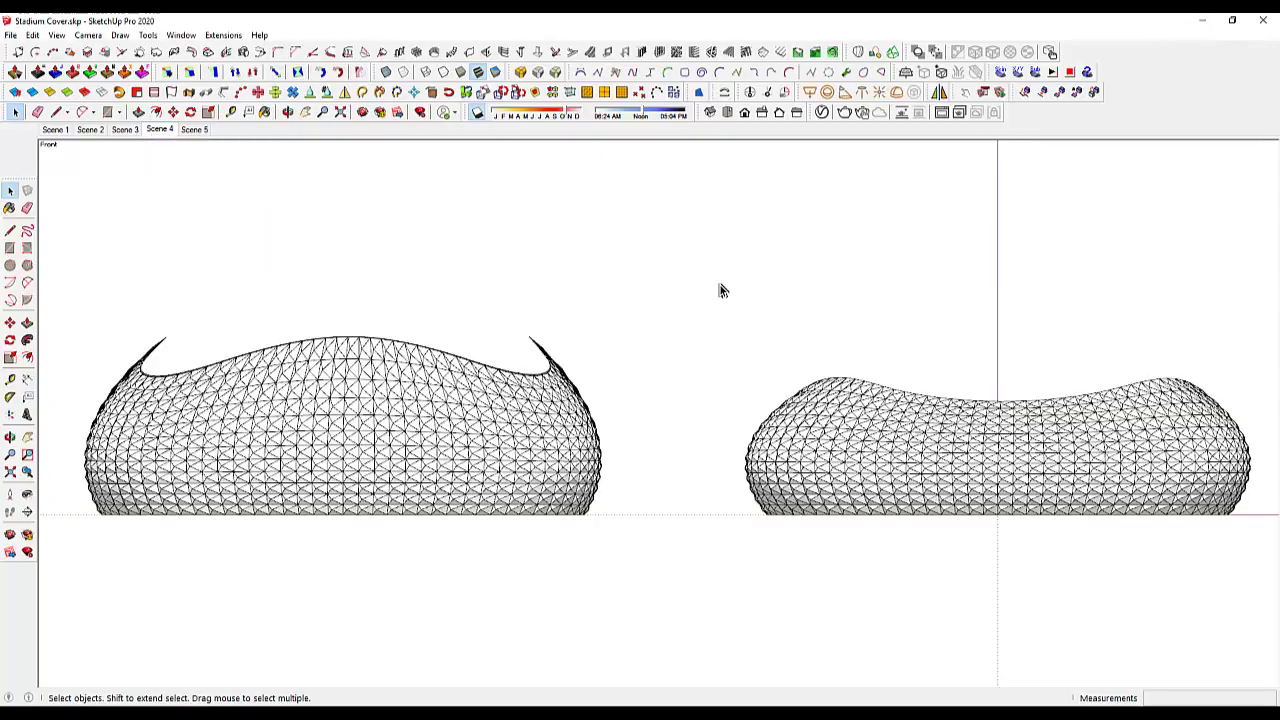
click(196, 130)
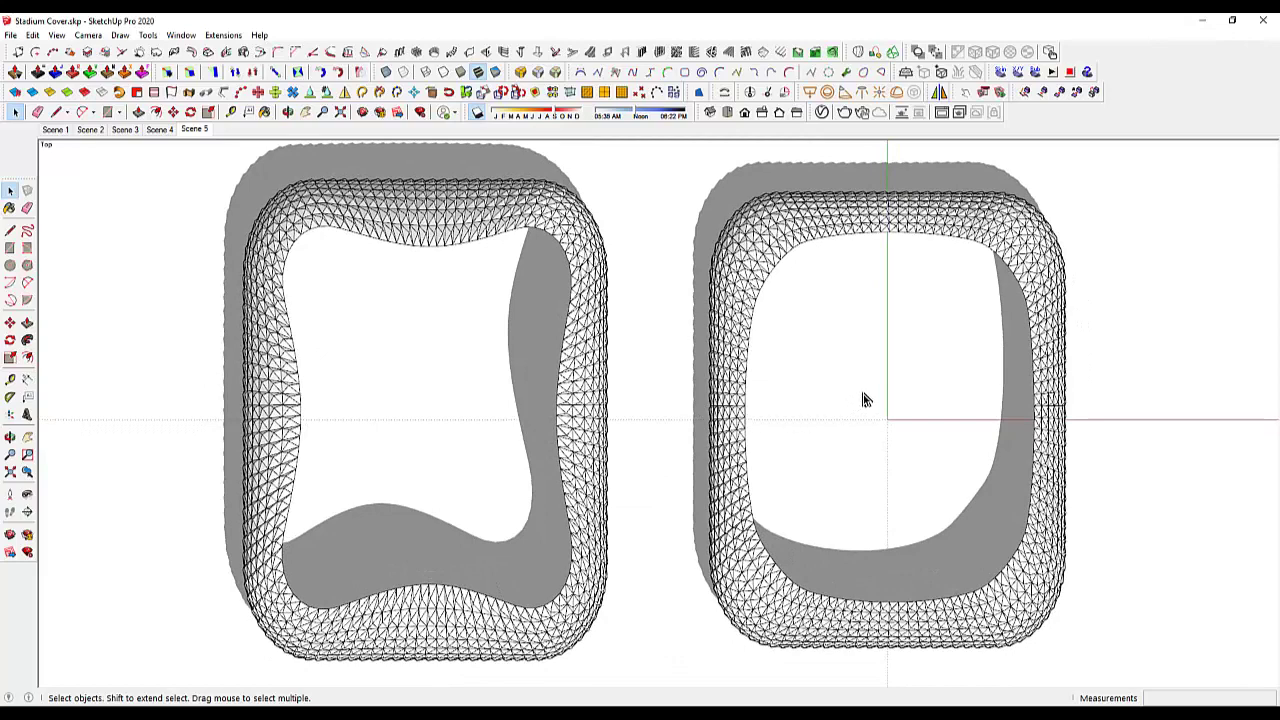
Draw a field rectangle inside the right stadium and enlarge it about its centre
click(819, 282)
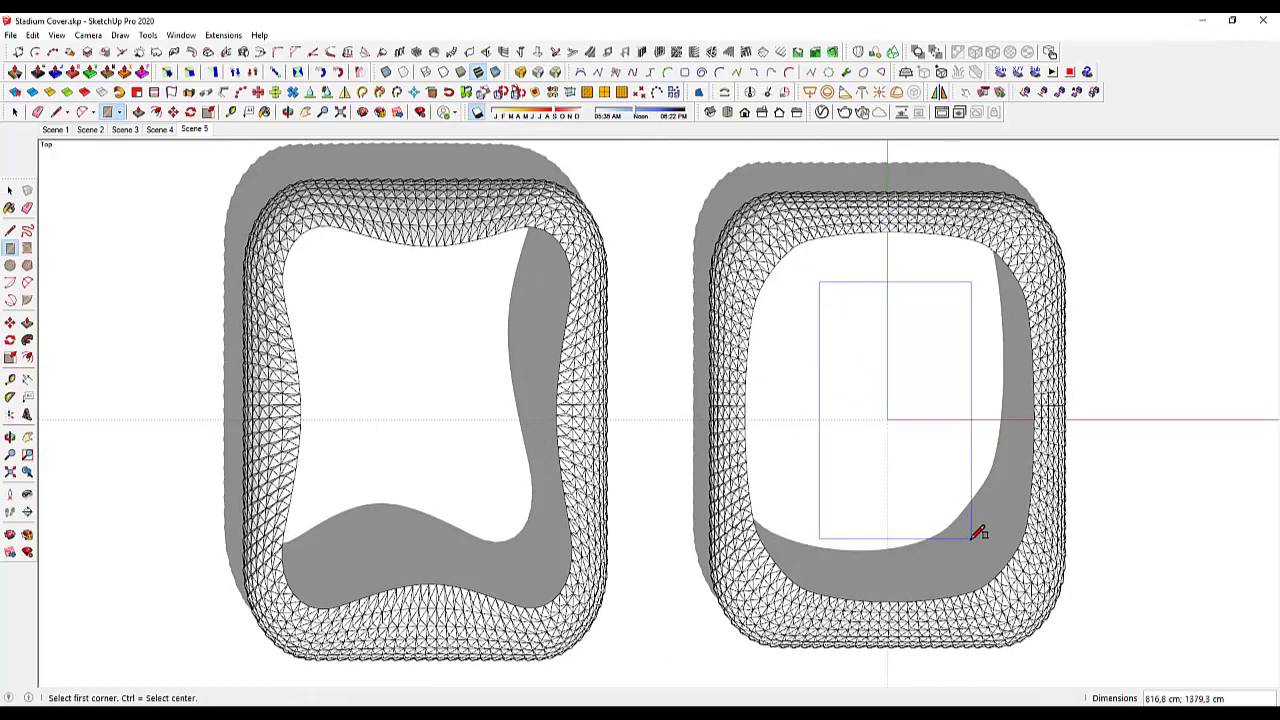
click(972, 537)
key(space)
click(900, 462)
key(s)
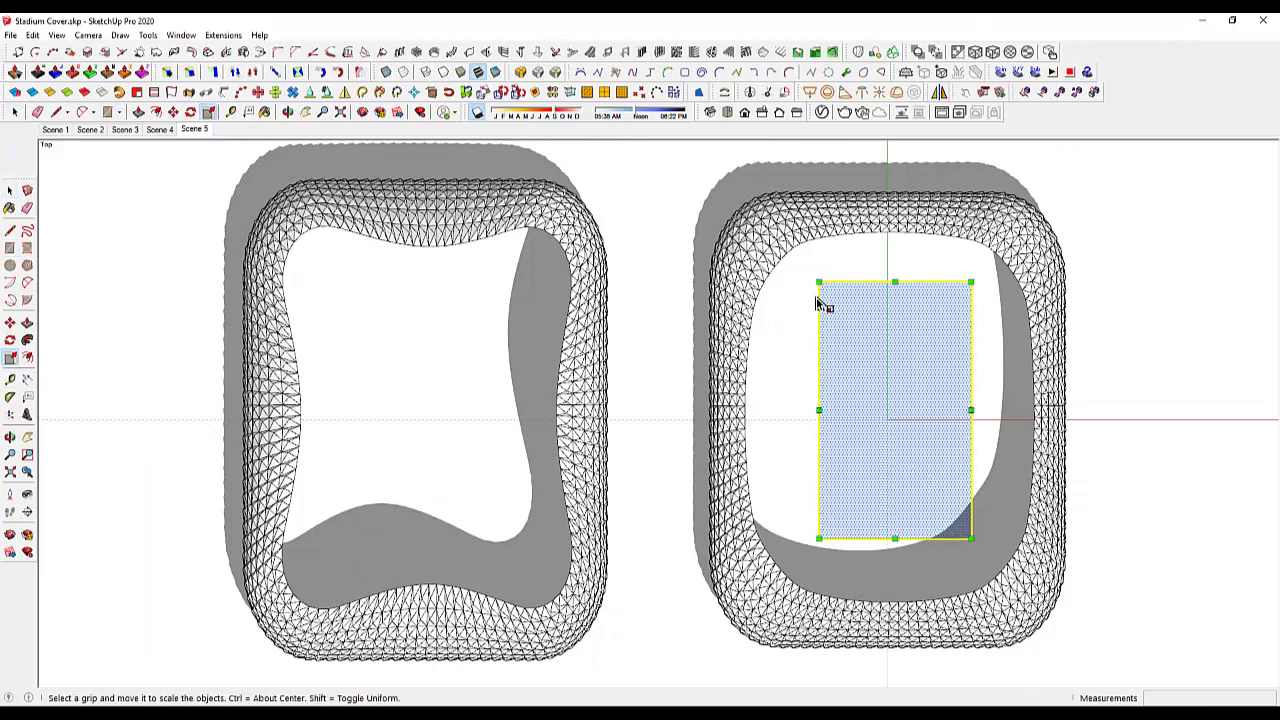
ctrl+drag(802, 276, 797, 275)
Copy the field rectangle into the centre of the left stadium
key(m)
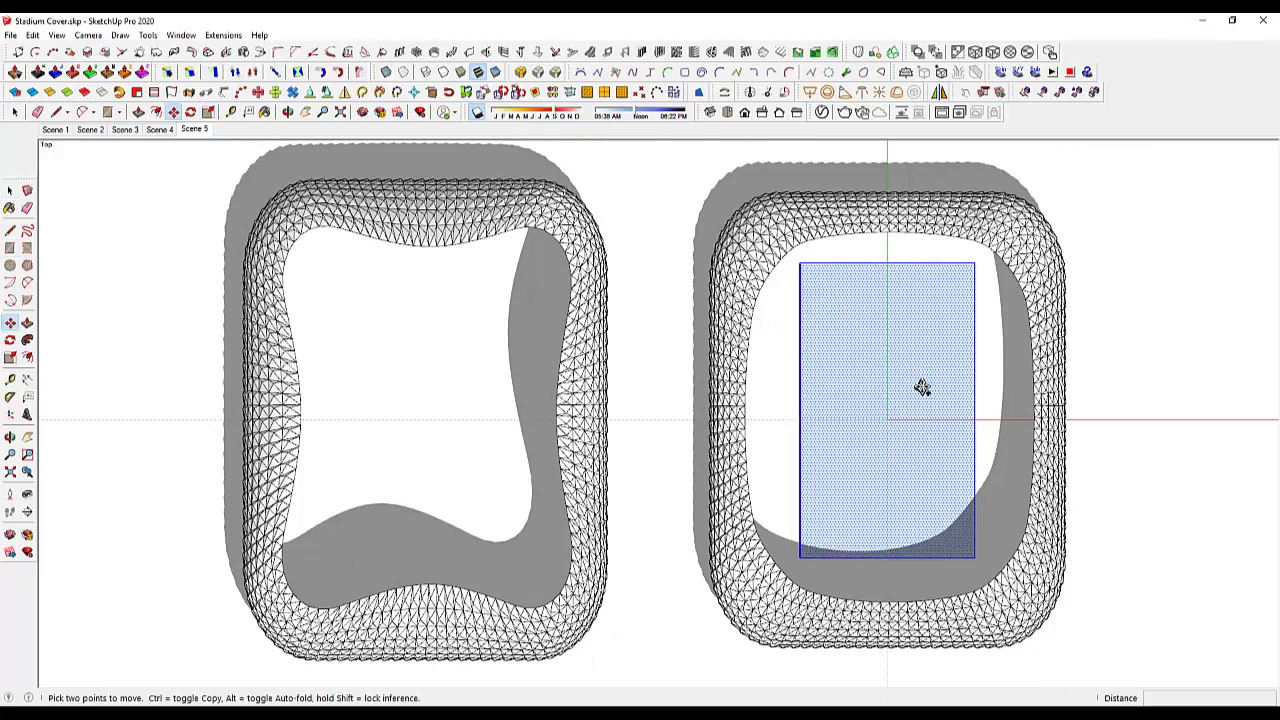
click(922, 388)
key(ctrl)
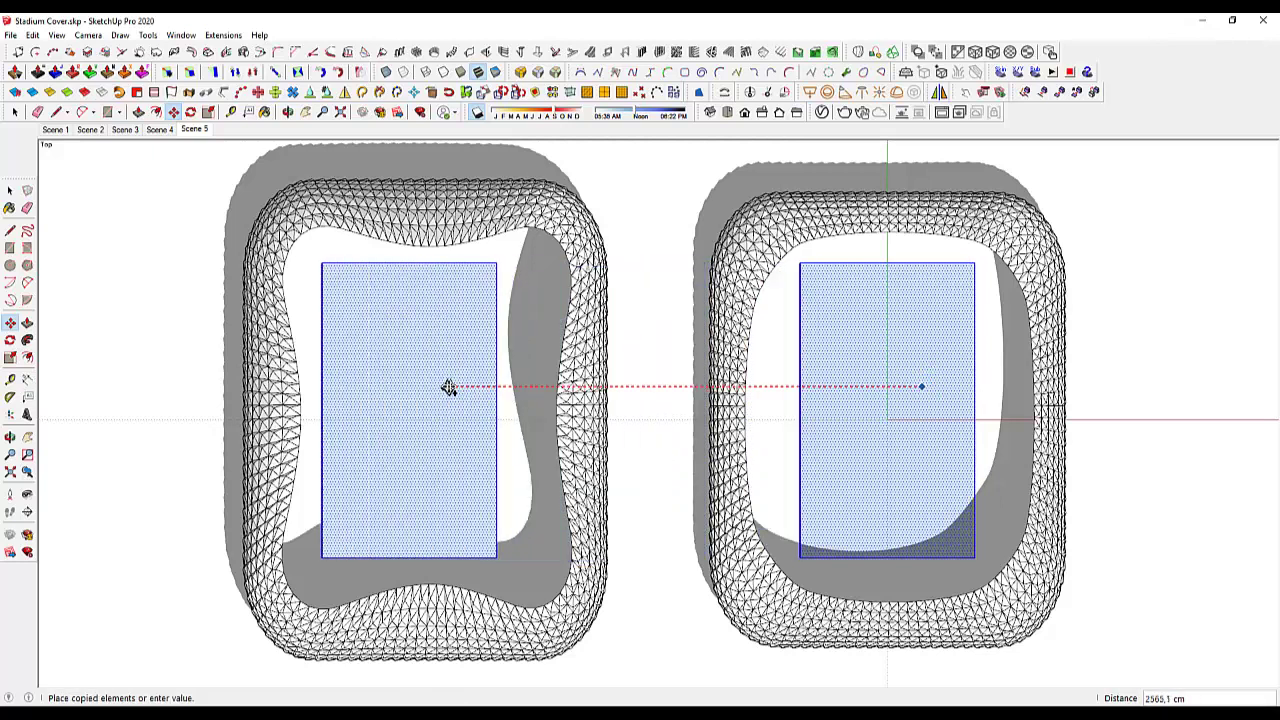
click(458, 388)
key(space)
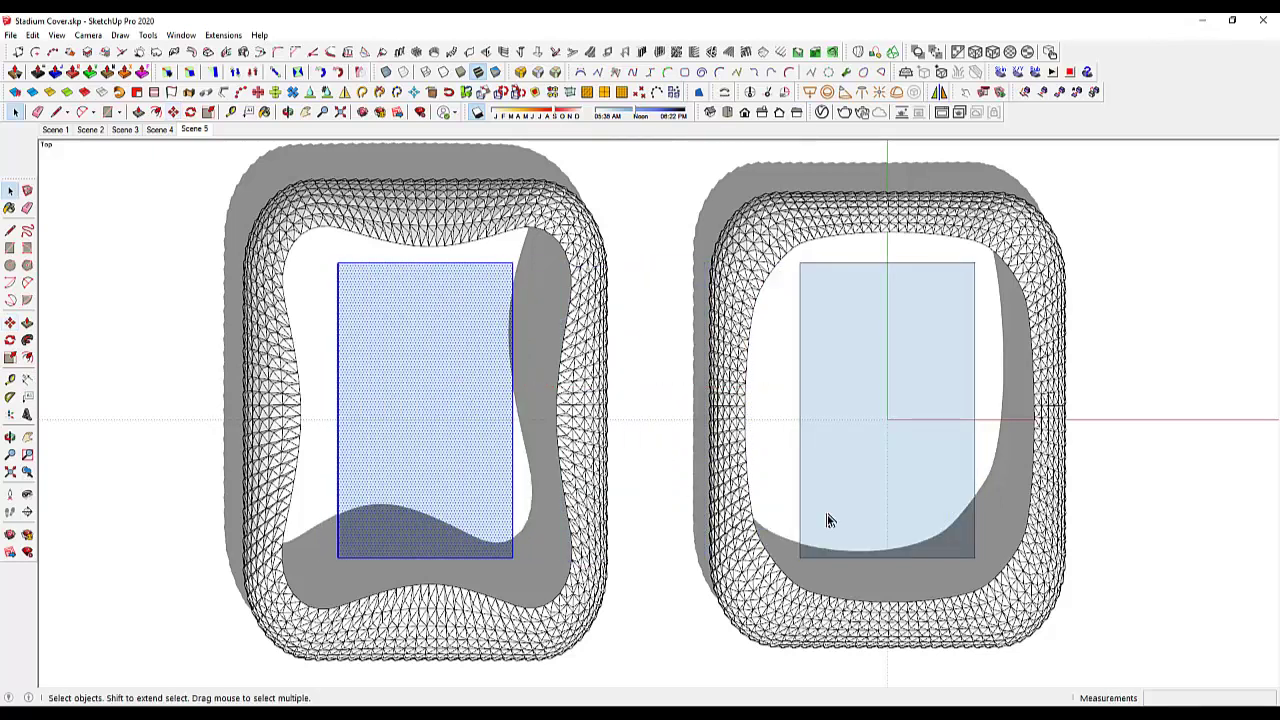
click(1139, 476)
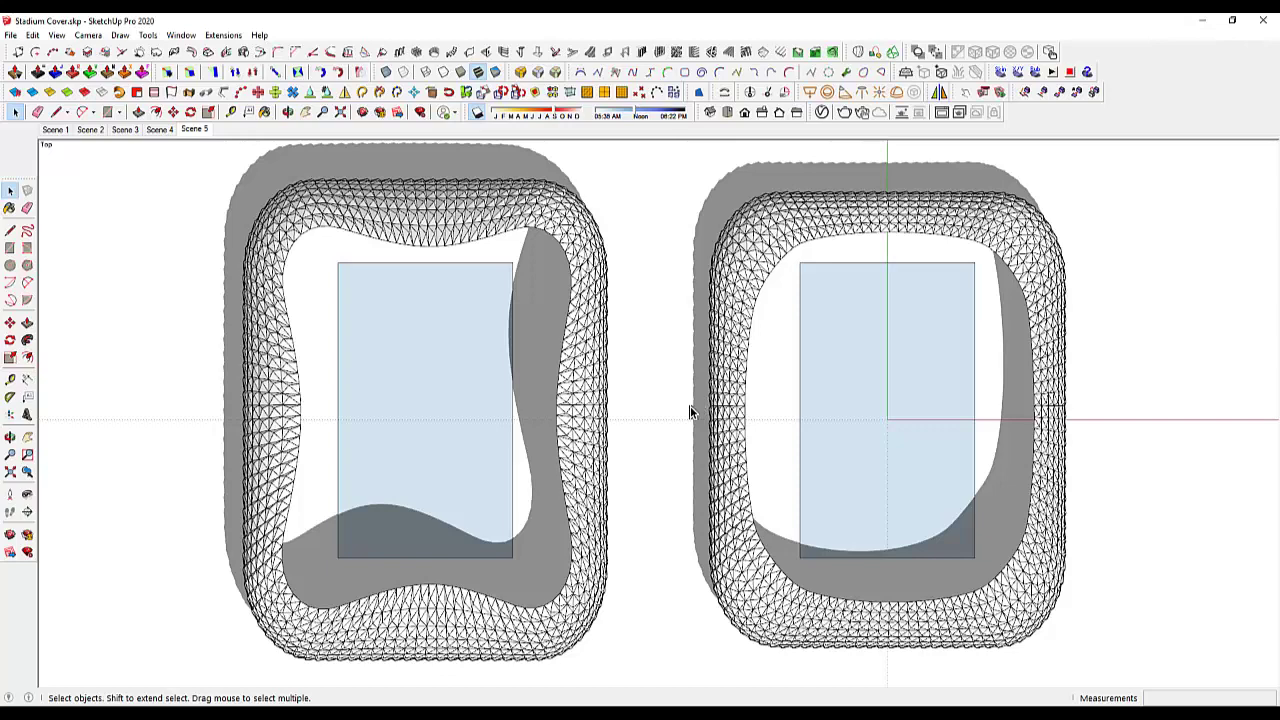
scroll(690, 411, down, 5)
mouse_move(688, 412)
middle_down()
mouse_move(671, 417)
mouse_move(685, 371)
mouse_move(655, 380)
middle_up()
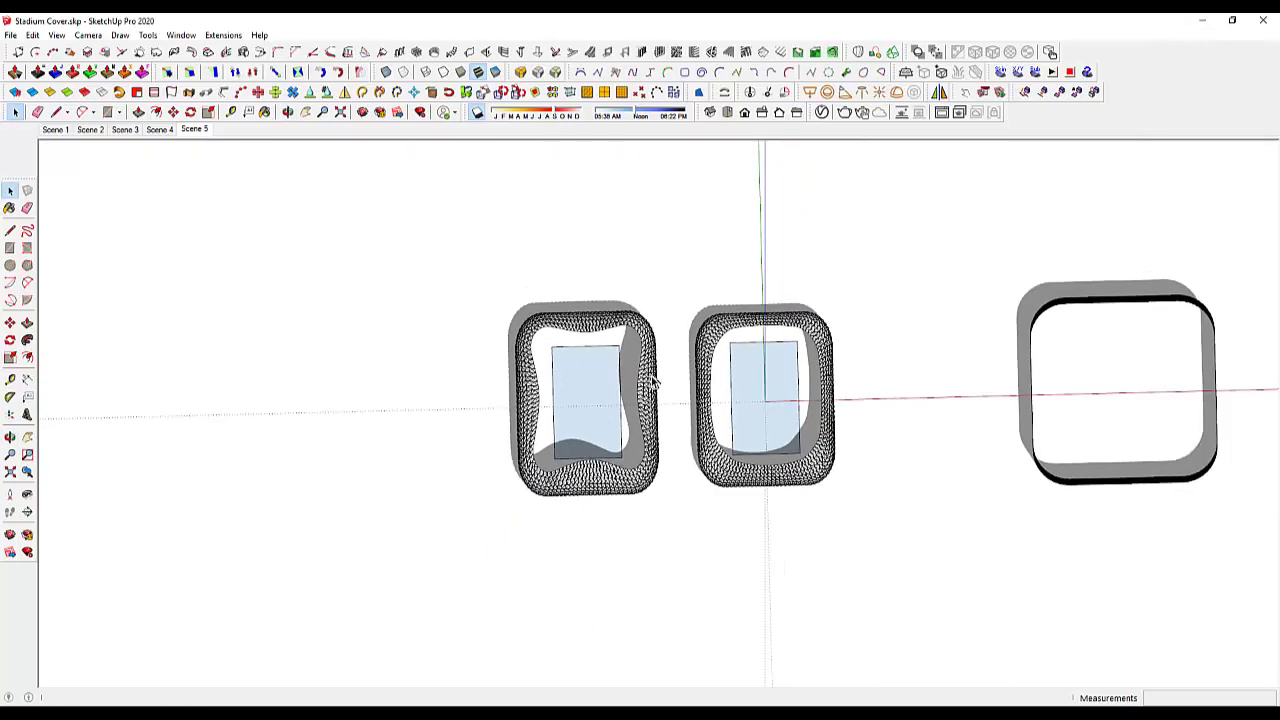
Group the two field faces of the left and right stadiums together
click(603, 375)
shift+click(737, 357)
right_click(734, 358)
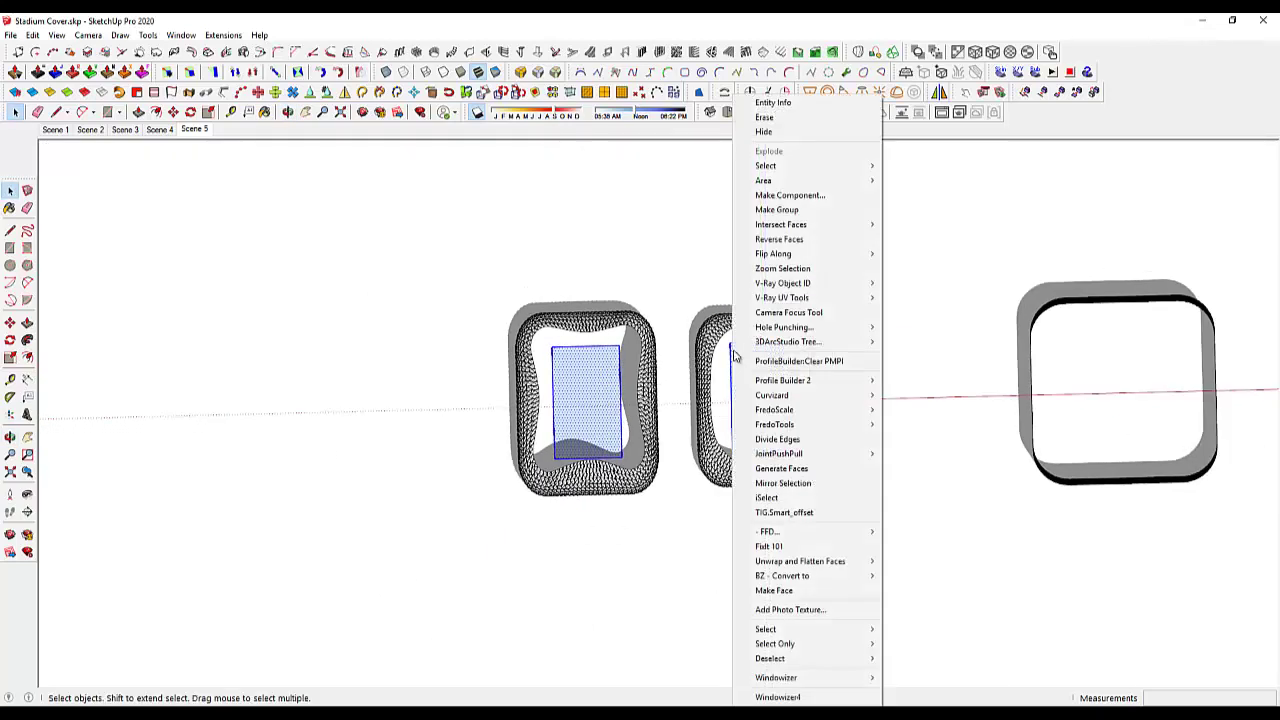
click(777, 210)
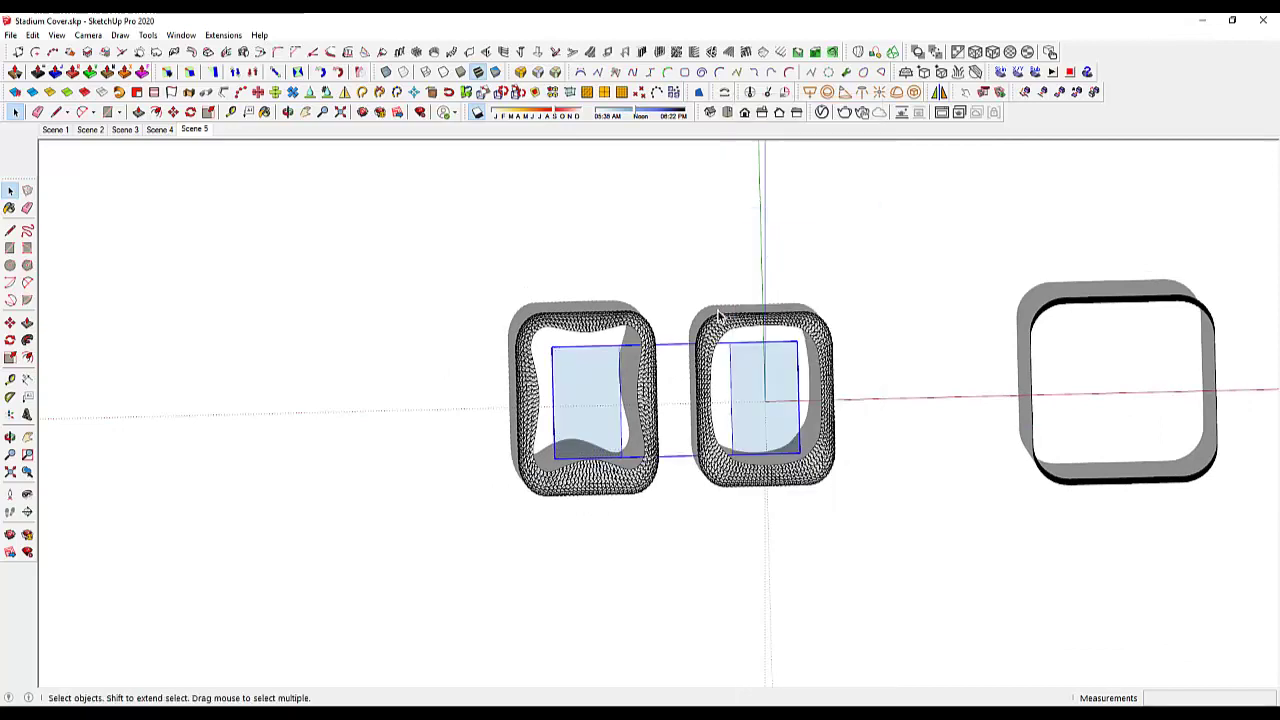
Draw a large ground rectangle around both stadiums and reverse its faces
key(r)
click(415, 220)
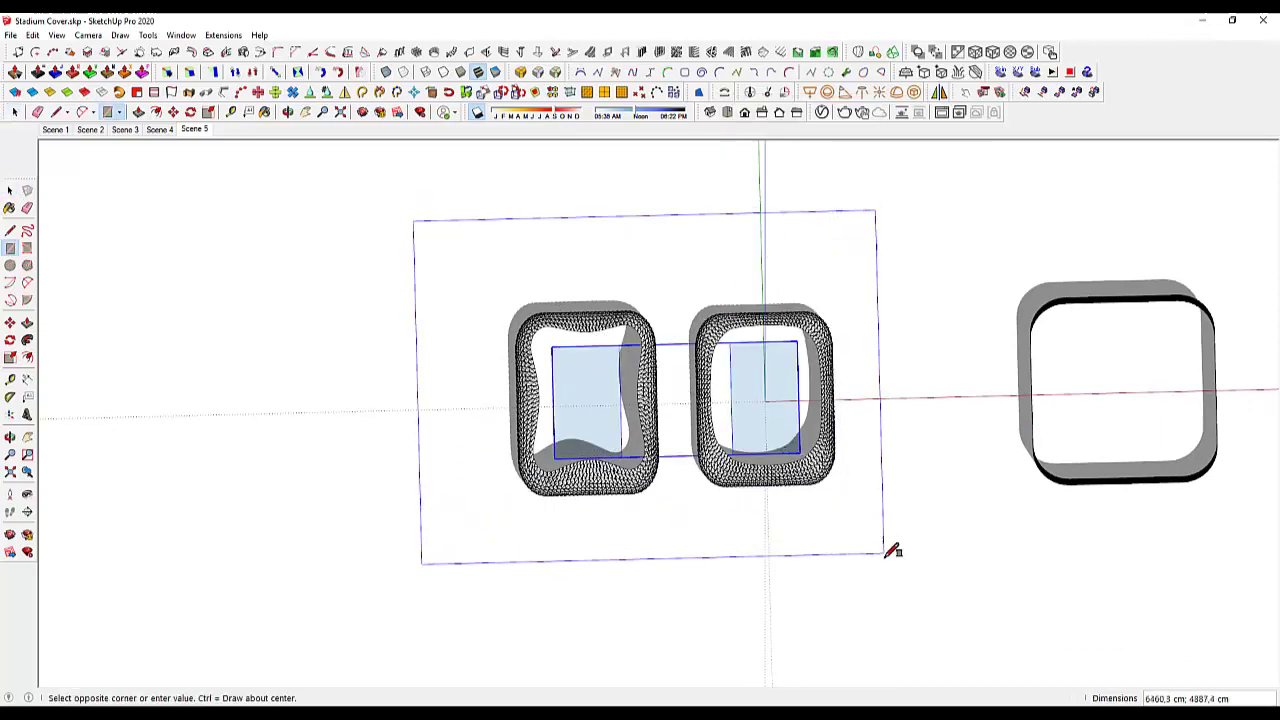
click(924, 576)
key(space)
click(623, 543)
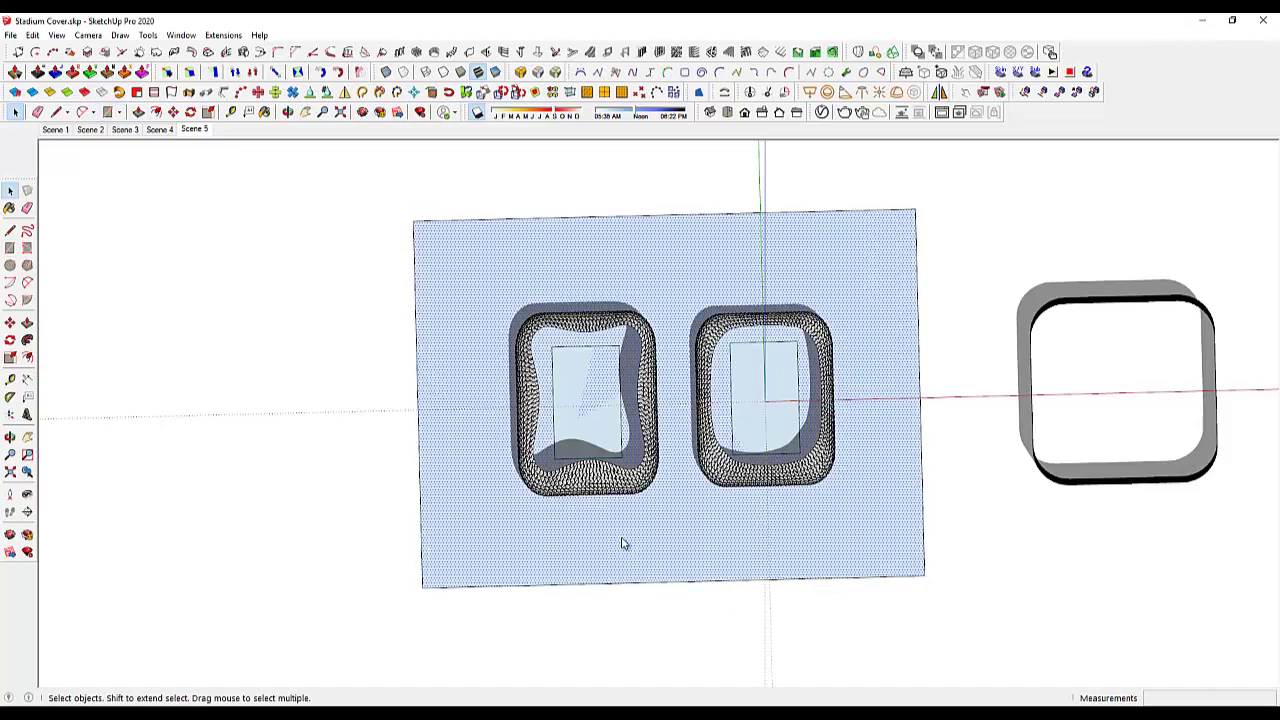
right_click(623, 543)
click(713, 262)
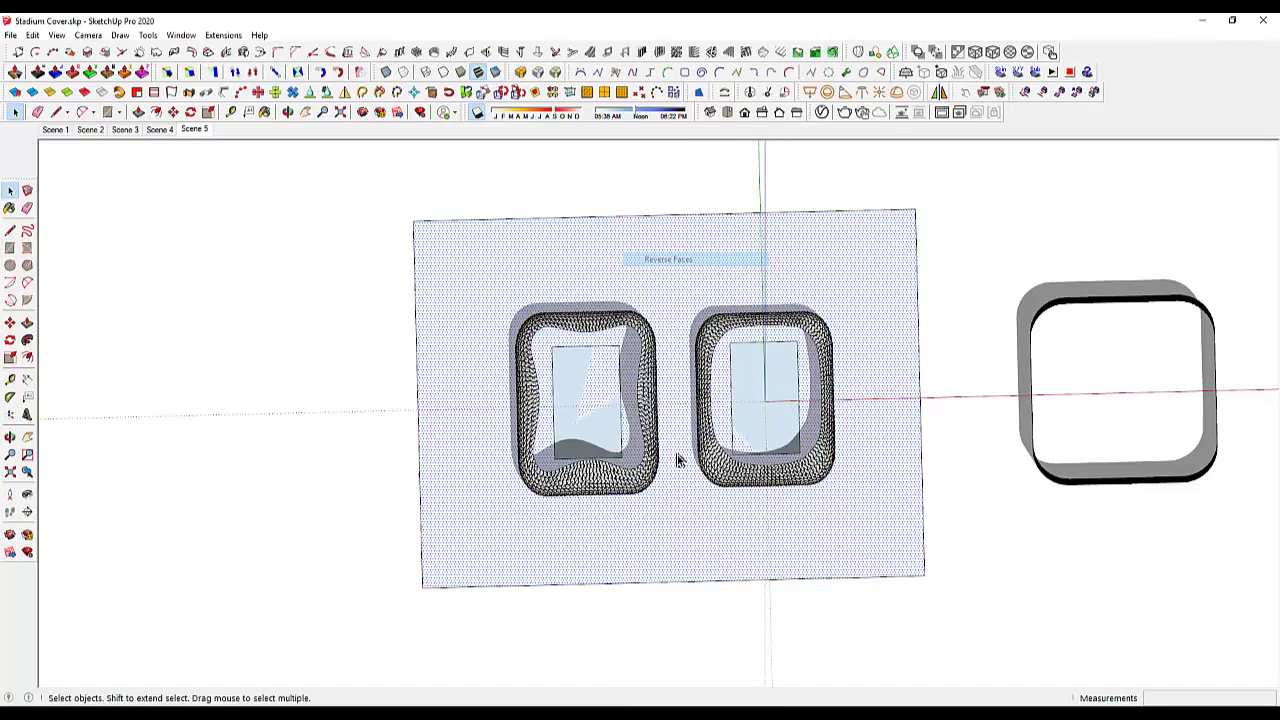
click(674, 614)
Explode the field rectangle group back into loose faces
mouse_move(388, 397)
middle_down()
mouse_move(514, 314)
mouse_move(270, 250)
middle_up()
key(Delete)
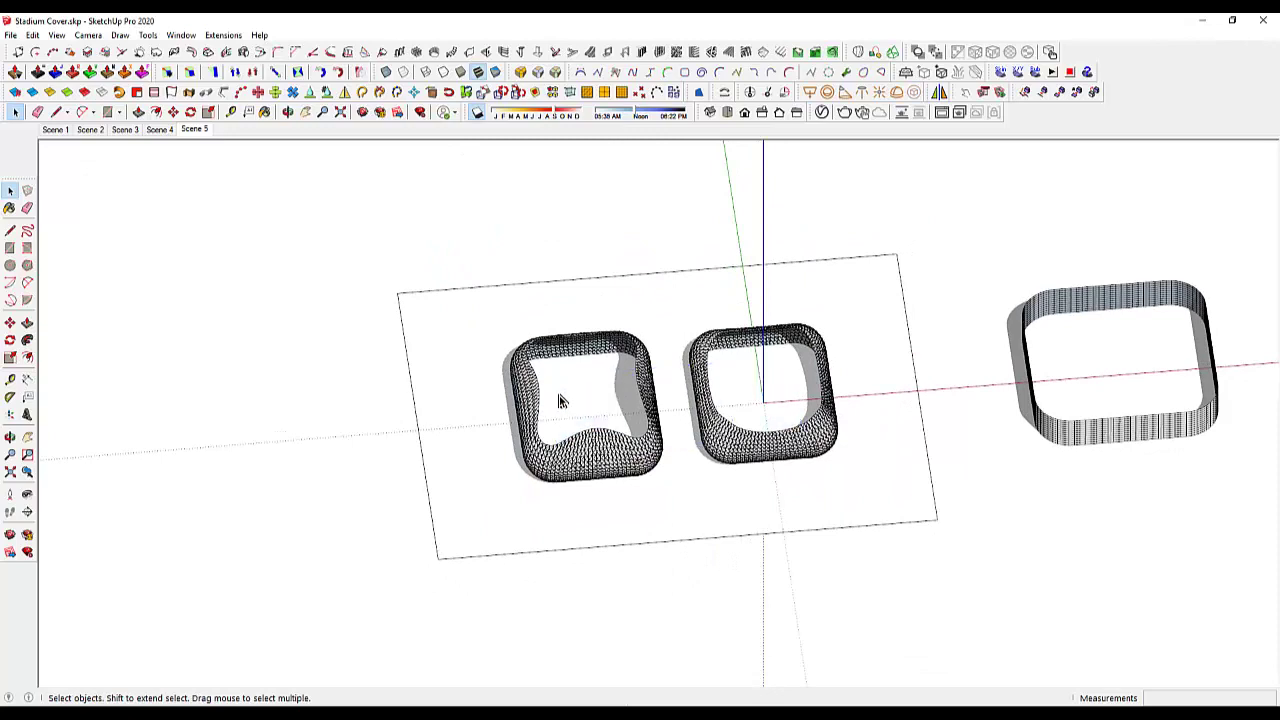
key(ctrl+z)
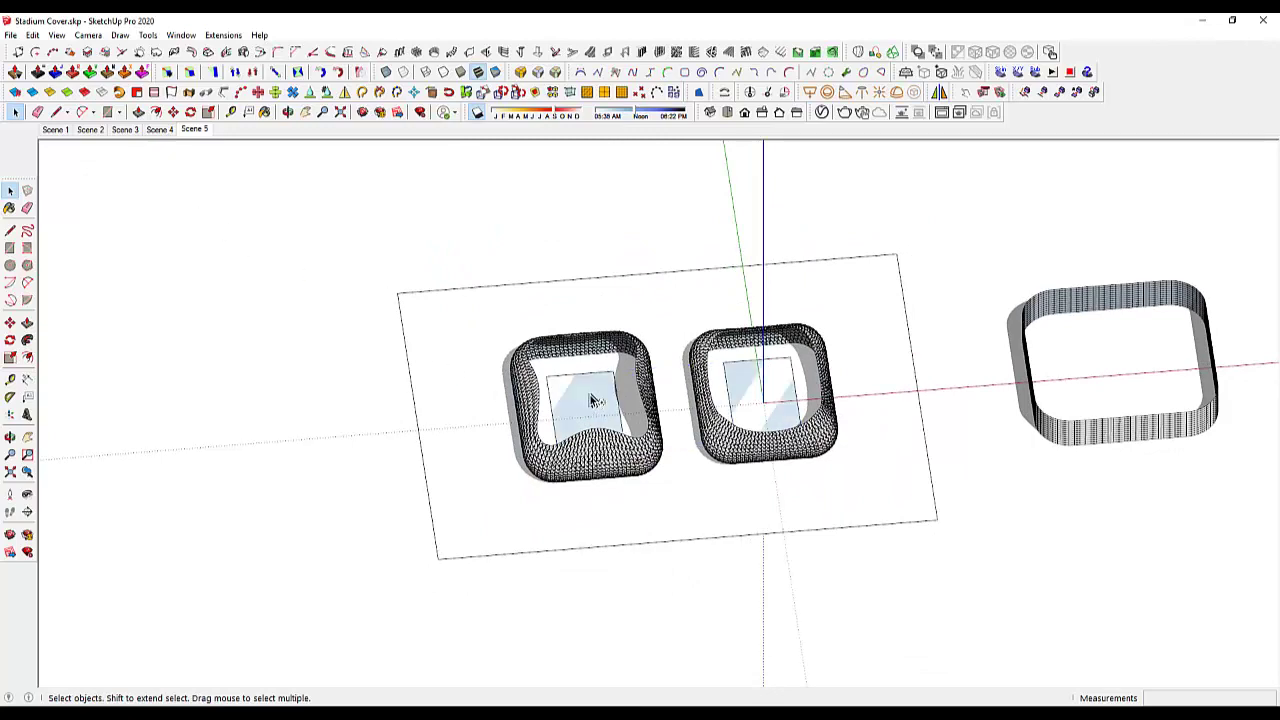
right_click(591, 401)
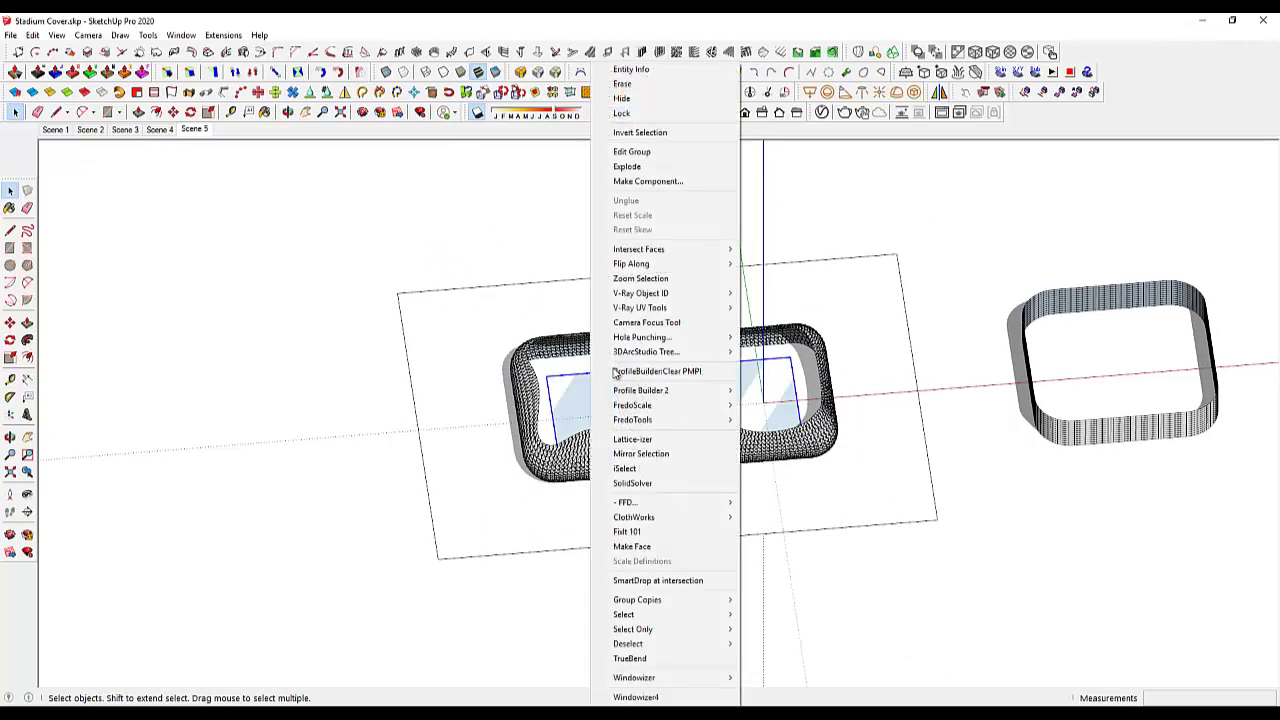
click(657, 167)
click(635, 229)
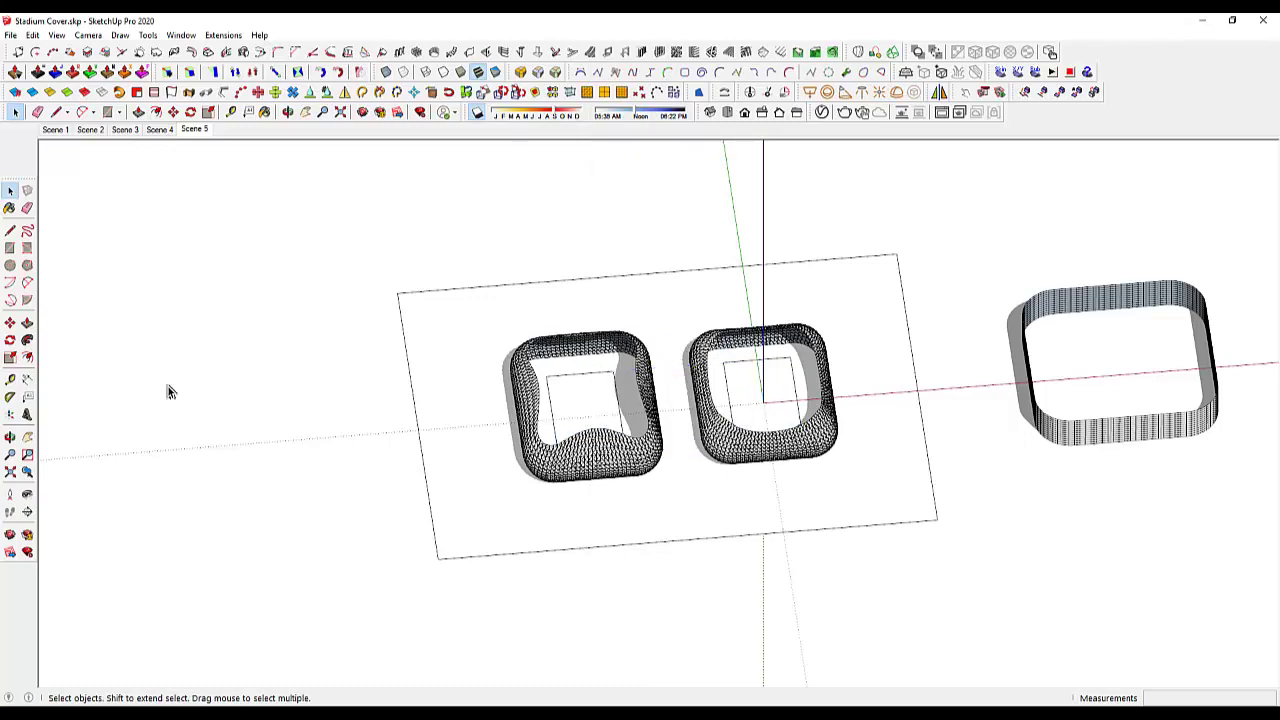
click(12, 493)
Stand the camera on the ground in perspective, facing the shell with a 71-degree field of view
click(478, 470)
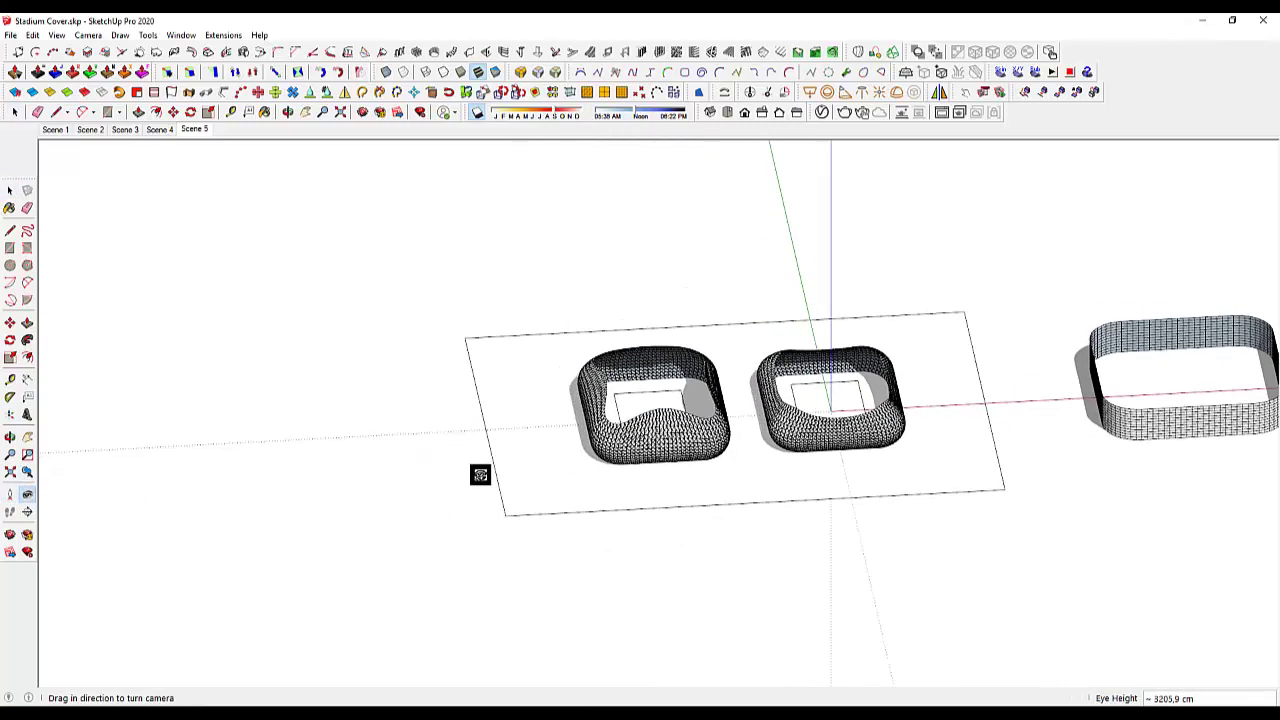
click(88, 35)
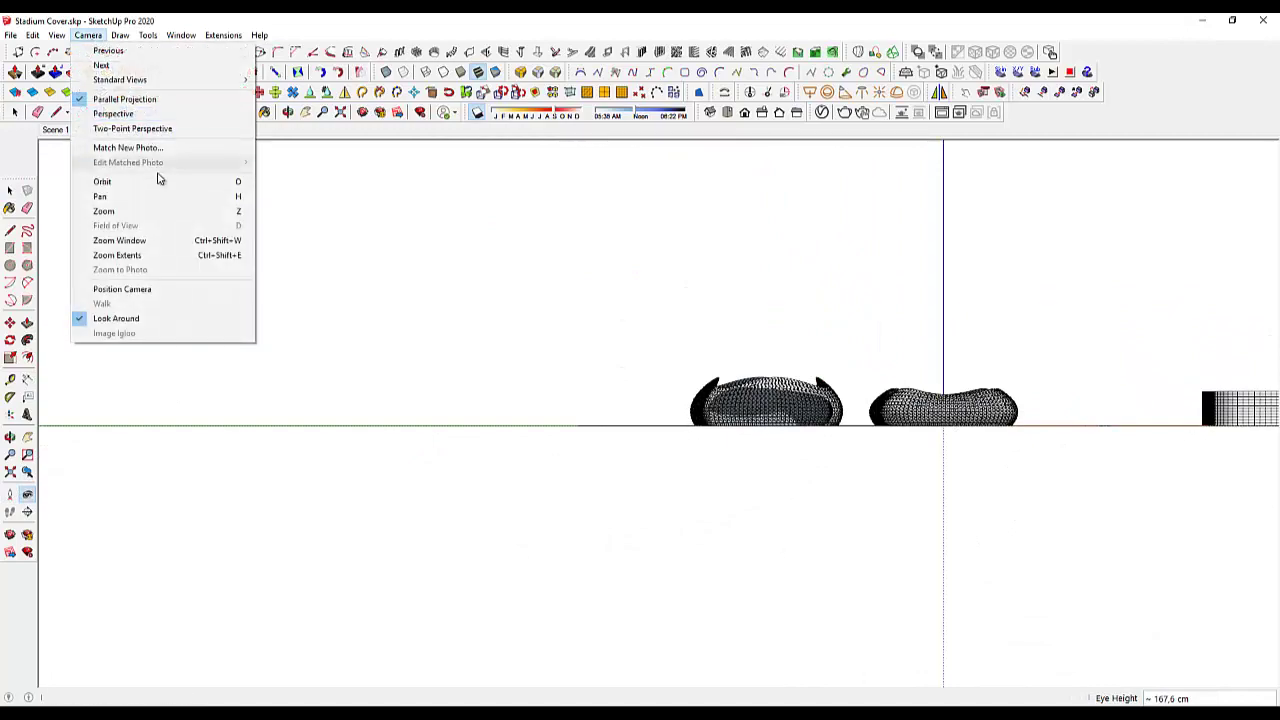
click(166, 118)
mouse_move(958, 458)
mouse_down()
mouse_move(714, 423)
mouse_move(1060, 400)
mouse_move(825, 408)
mouse_move(994, 406)
mouse_move(1014, 422)
mouse_up()
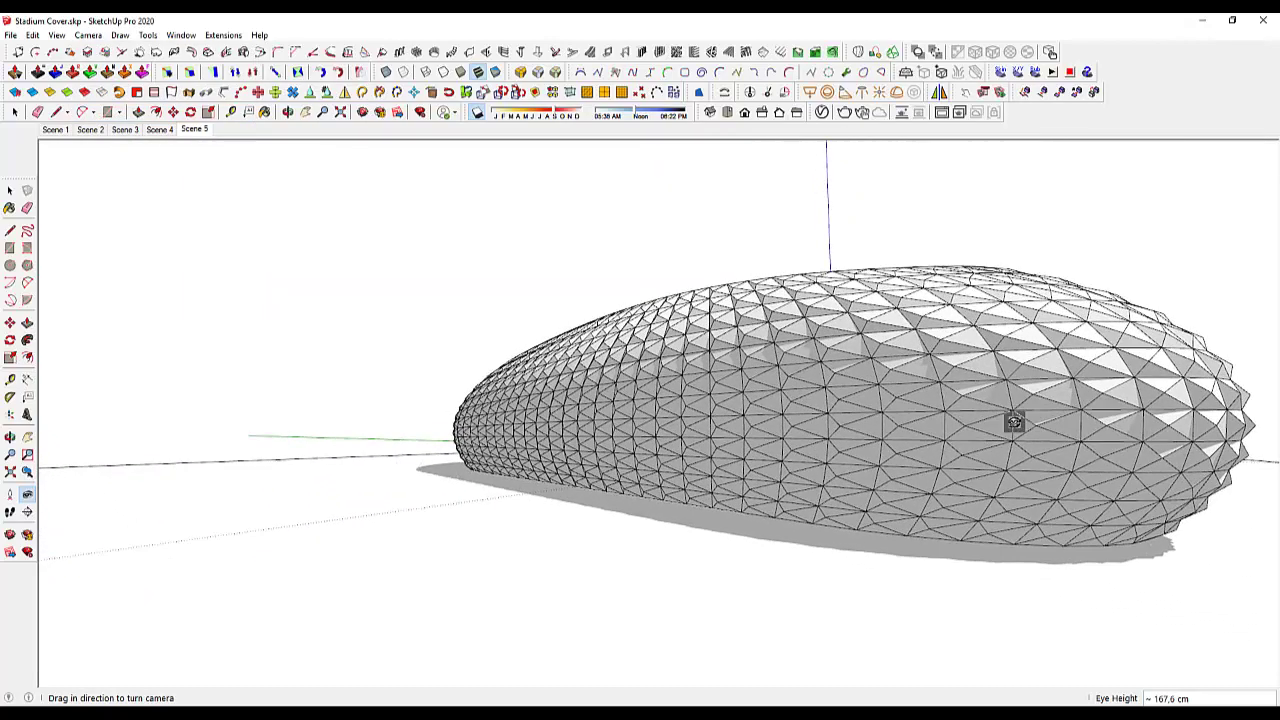
mouse_move(930, 435)
mouse_down()
mouse_move(943, 463)
mouse_move(889, 397)
mouse_up()
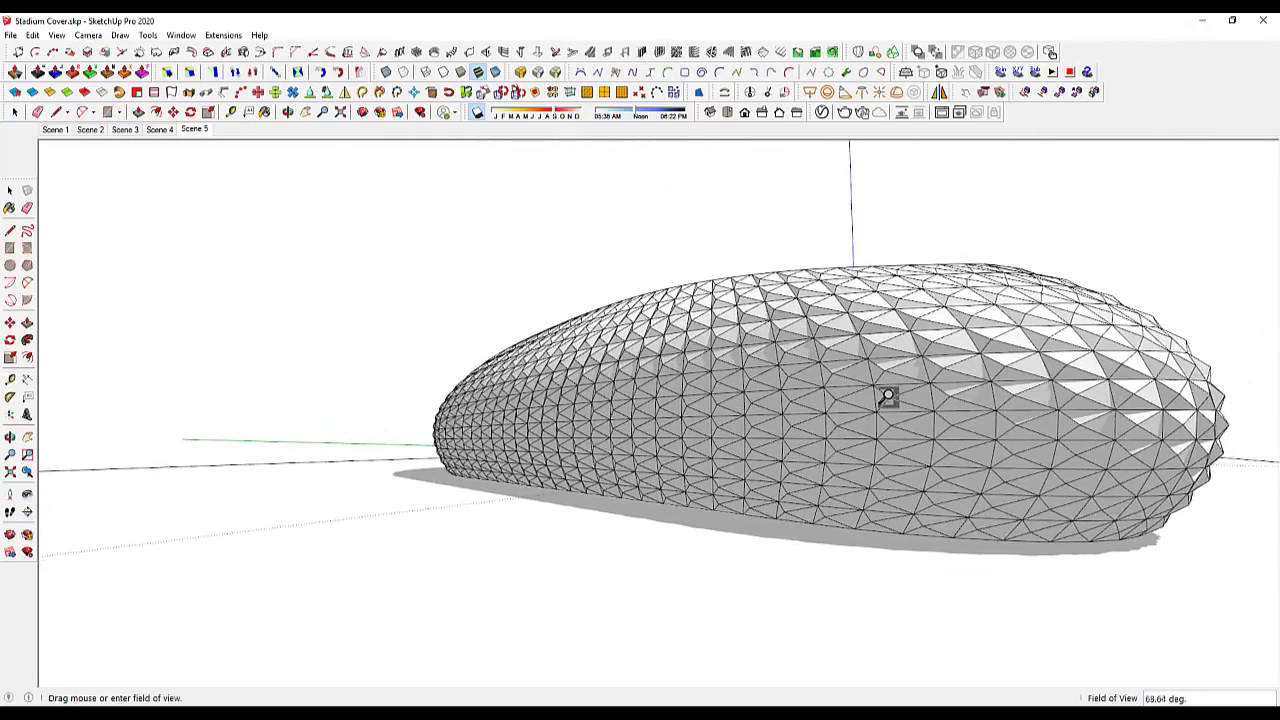
Move to a new eye-level spot facing the shell and widen the view to 84 degrees
click(10, 494)
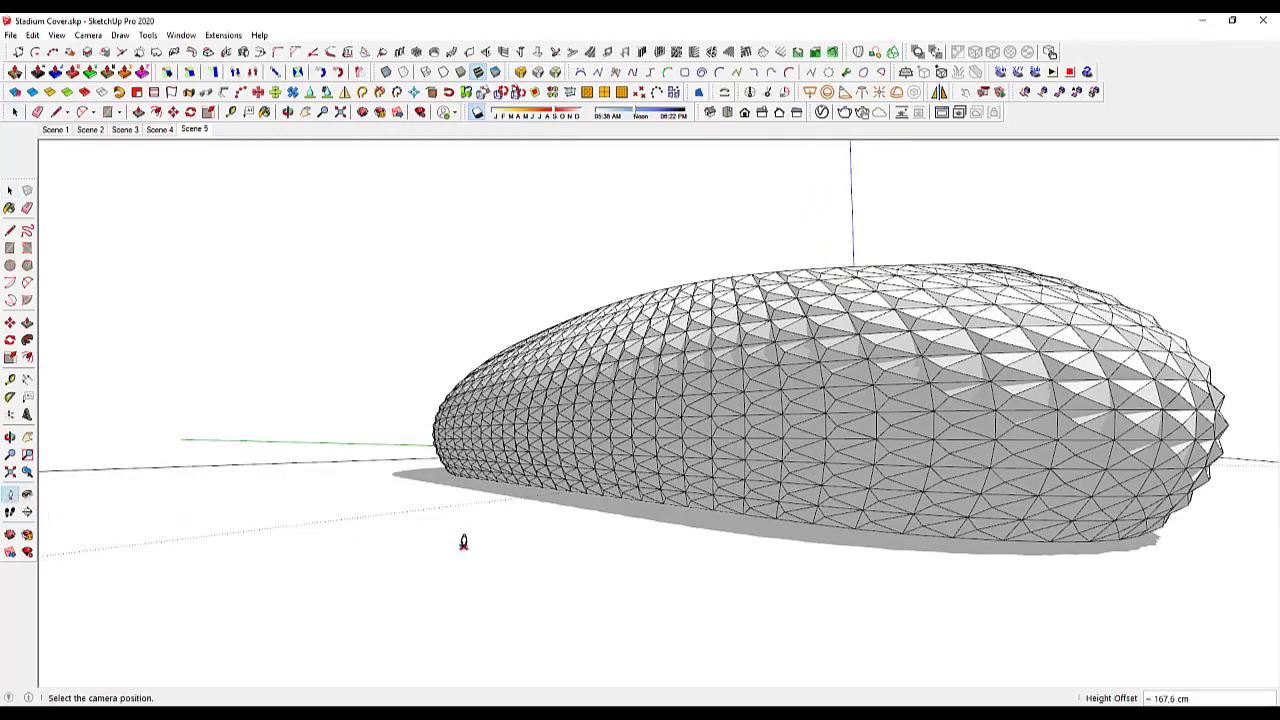
mouse_move(421, 537)
mouse_down()
mouse_move(737, 506)
mouse_move(834, 440)
mouse_move(1093, 393)
mouse_move(1163, 329)
mouse_move(946, 403)
mouse_move(1052, 390)
mouse_up()
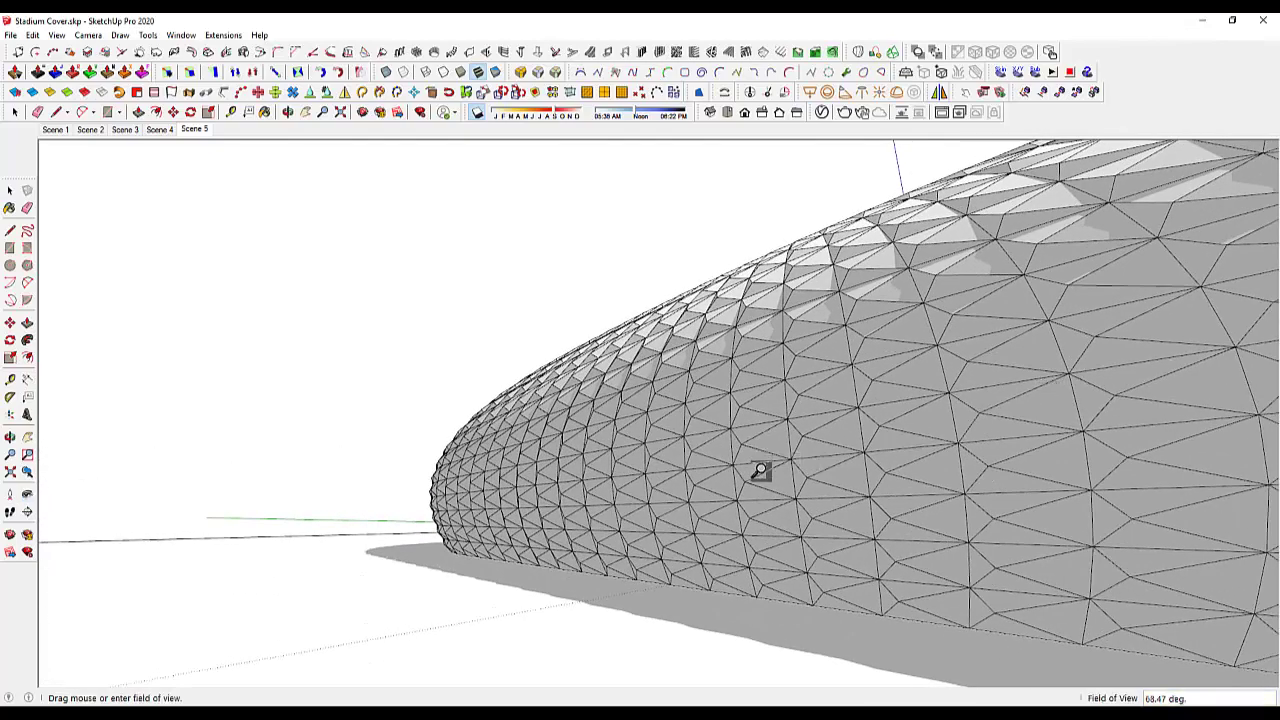
mouse_move(760, 470)
shift+mouse_down()
mouse_move(760, 508)
mouse_move(744, 522)
shift+mouse_up()
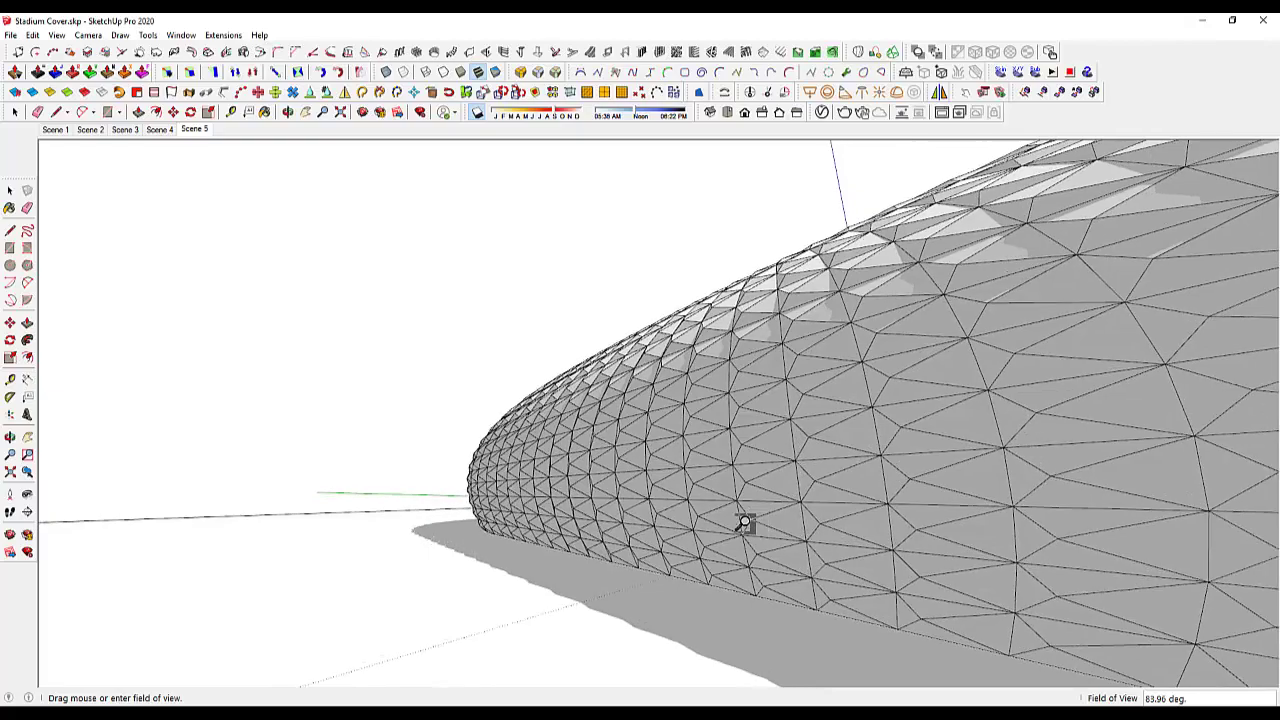
Walk around the stadium at eye level until the shell swings into view
click(10, 496)
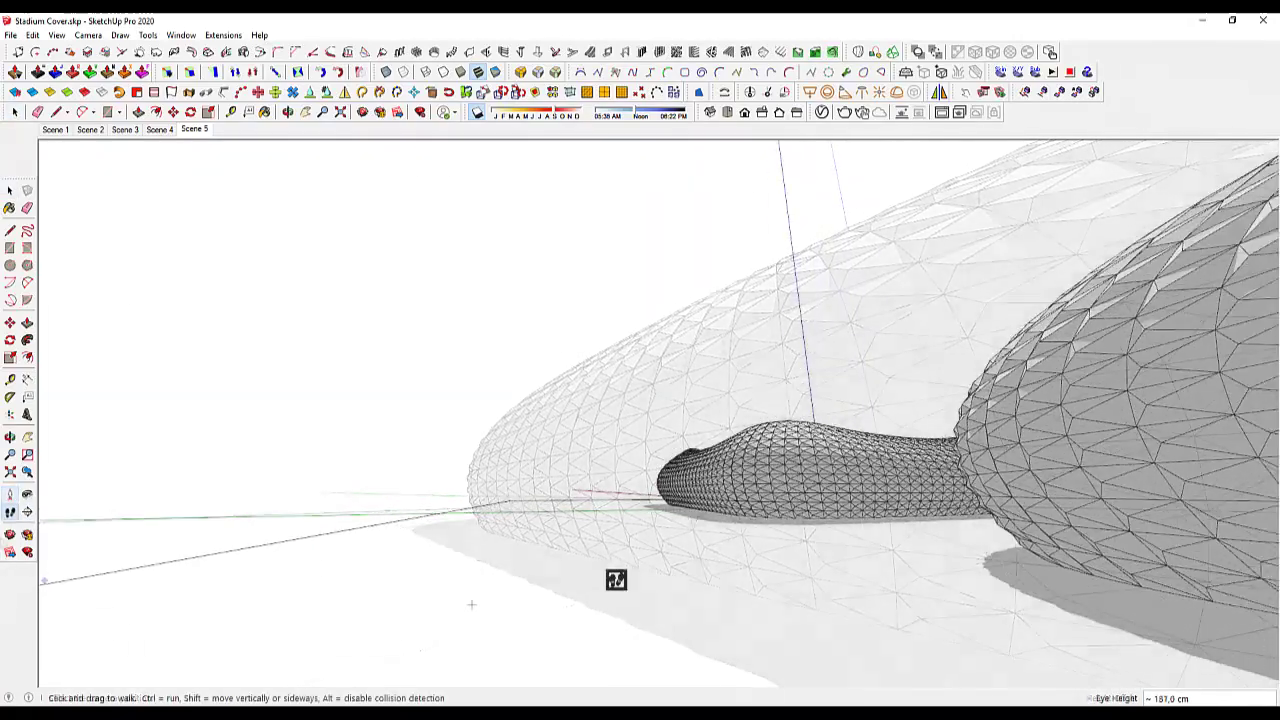
mouse_move(616, 580)
mouse_down()
mouse_move(617, 569)
mouse_move(529, 594)
mouse_move(405, 587)
mouse_move(534, 569)
mouse_move(676, 588)
mouse_move(703, 571)
mouse_move(497, 594)
mouse_move(414, 589)
mouse_move(457, 557)
mouse_move(391, 557)
mouse_move(509, 566)
mouse_move(503, 523)
mouse_move(500, 574)
mouse_move(475, 610)
mouse_up()
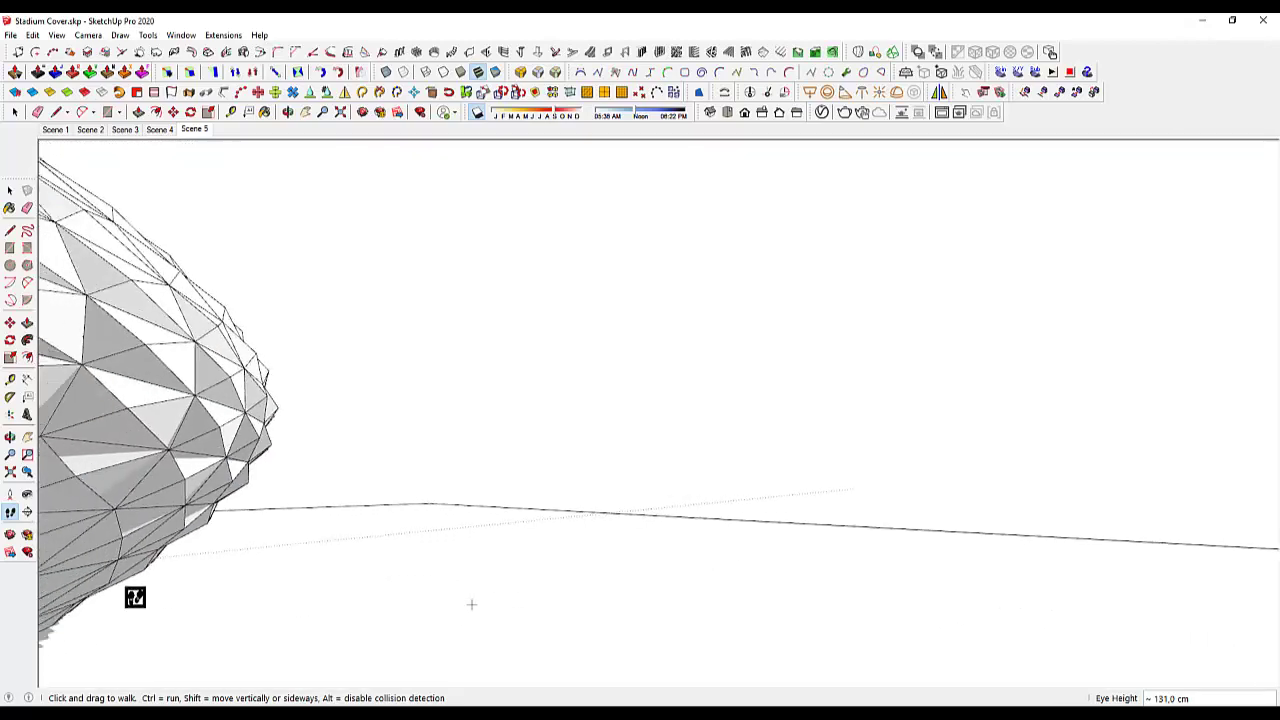
mouse_move(135, 597)
mouse_down()
mouse_move(29, 605)
mouse_move(535, 581)
mouse_move(214, 589)
mouse_move(54, 634)
mouse_move(320, 663)
mouse_move(475, 655)
mouse_move(611, 586)
mouse_up()
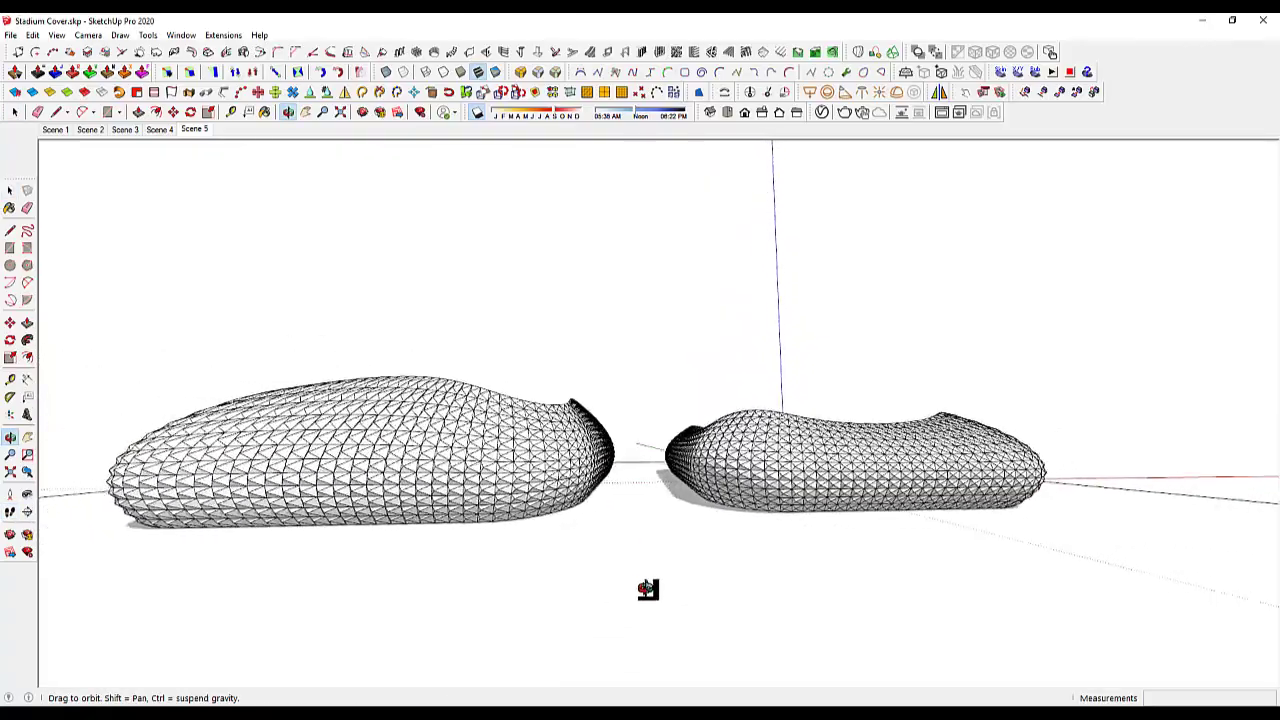